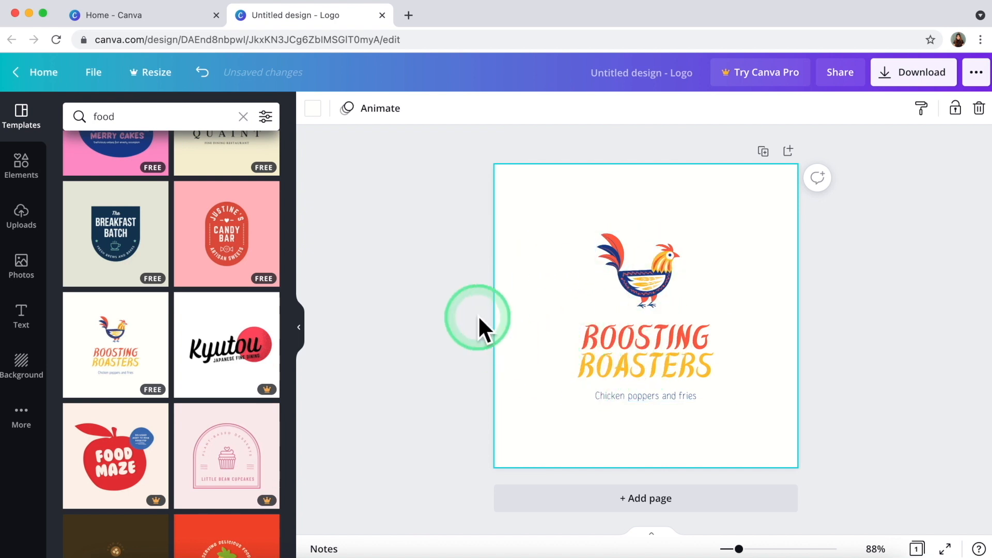
Replace the BOOSTING BOASTERS title so it reads 'AJA! AJA!'.
double_click(656, 335)
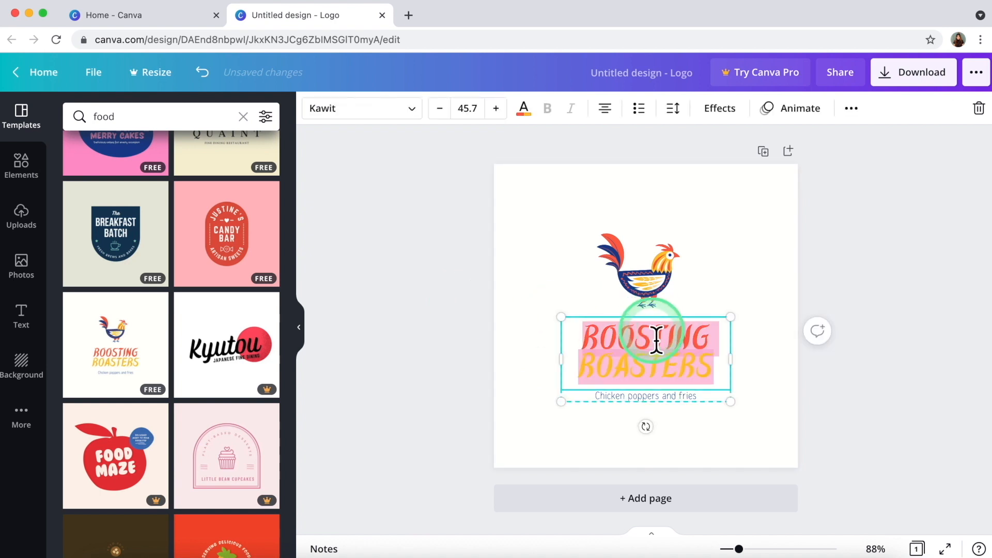
double_click(652, 331)
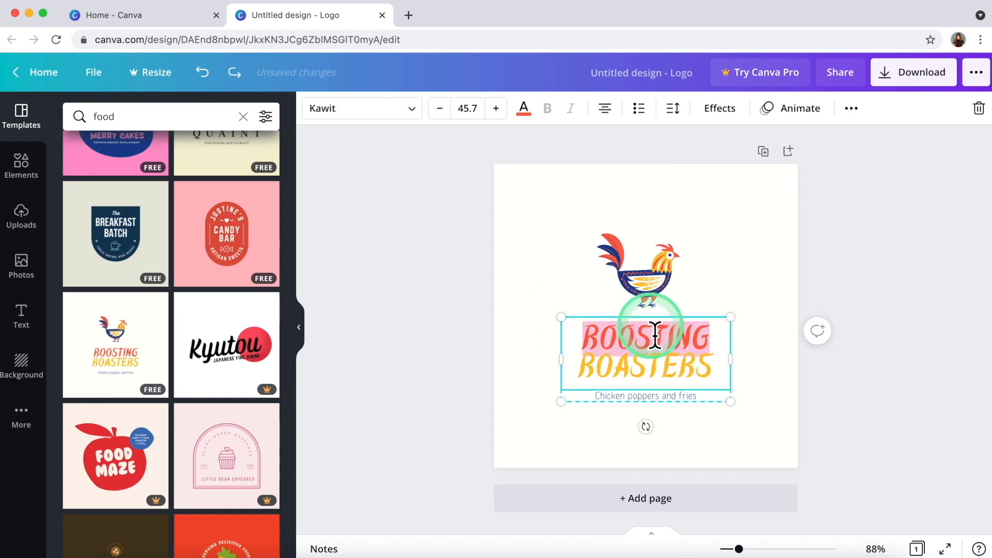
type("AJA!")
double_click(647, 362)
type("AJA!")
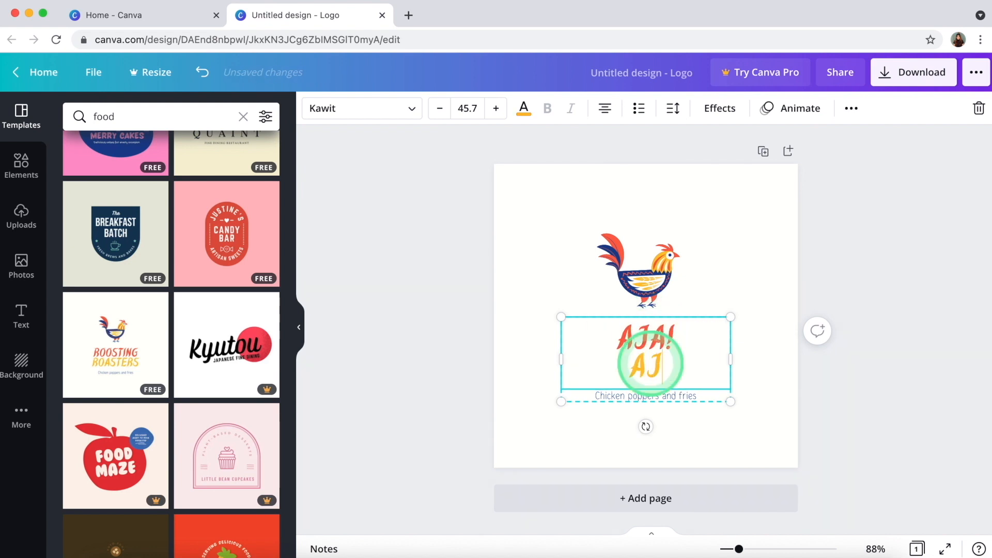
left_click(489, 349)
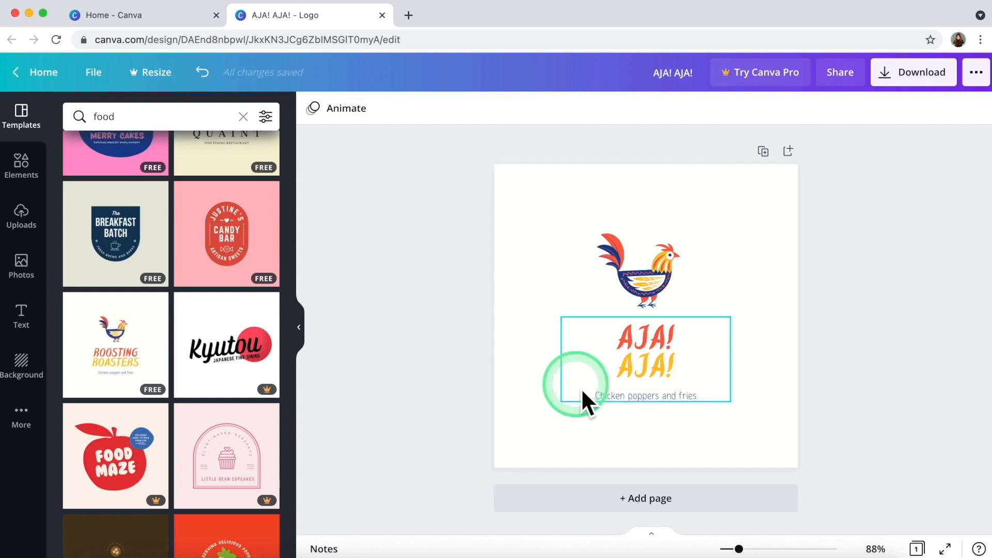
Change the tagline text to 'Korean restaurant'.
left_click(626, 394)
left_click(626, 395)
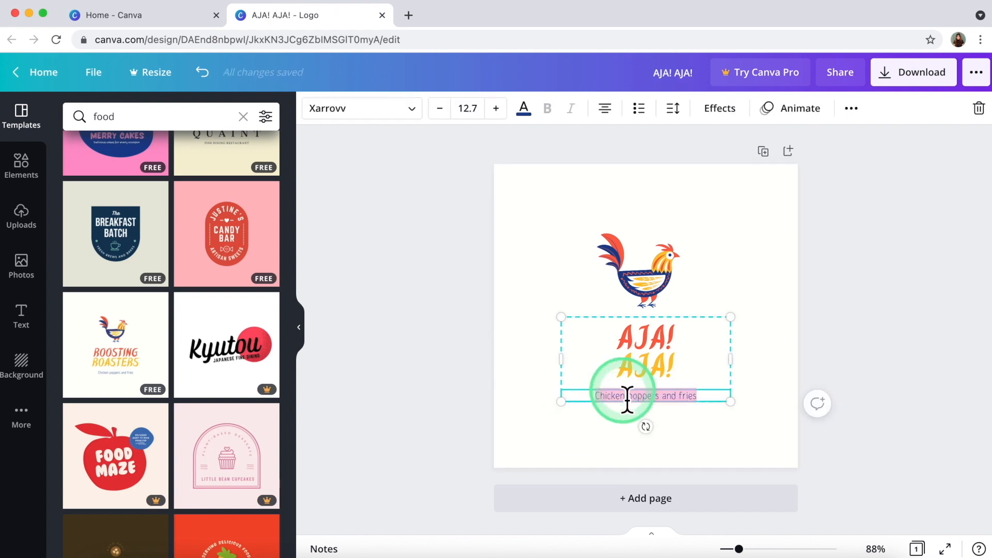
type("k")
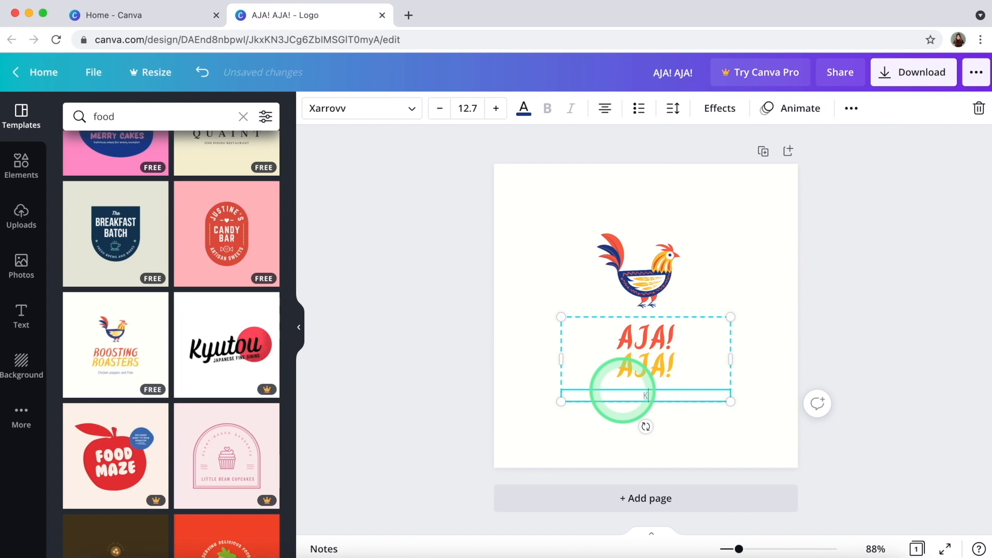
type("orean restaurant")
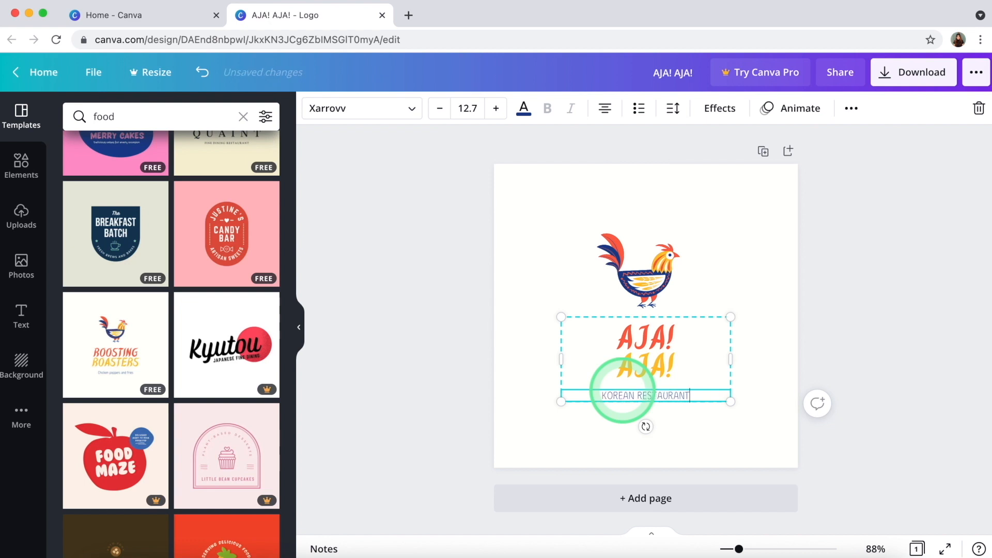
left_click(642, 275)
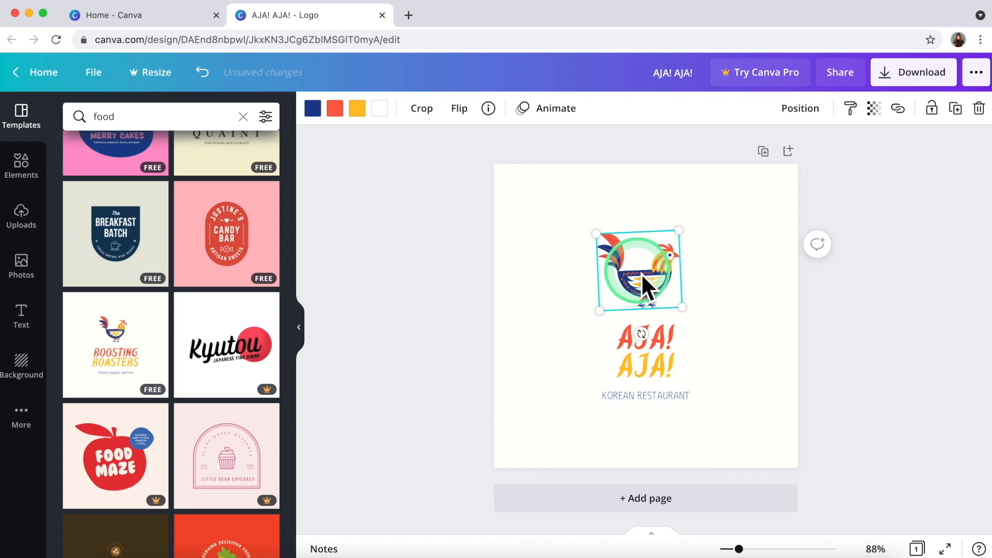
Delete the rooster graphic and search the Elements library for 'korean'.
key("Delete")
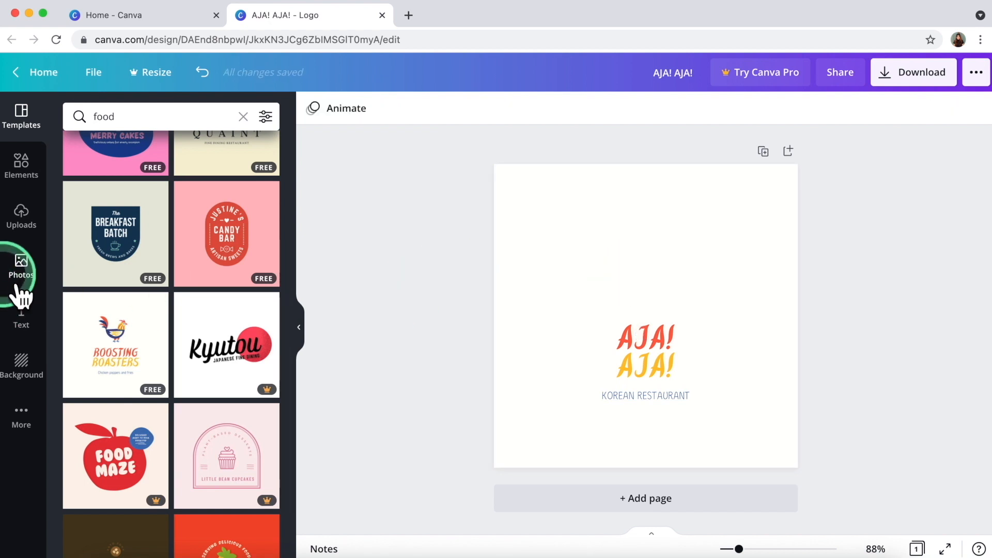
left_click(21, 166)
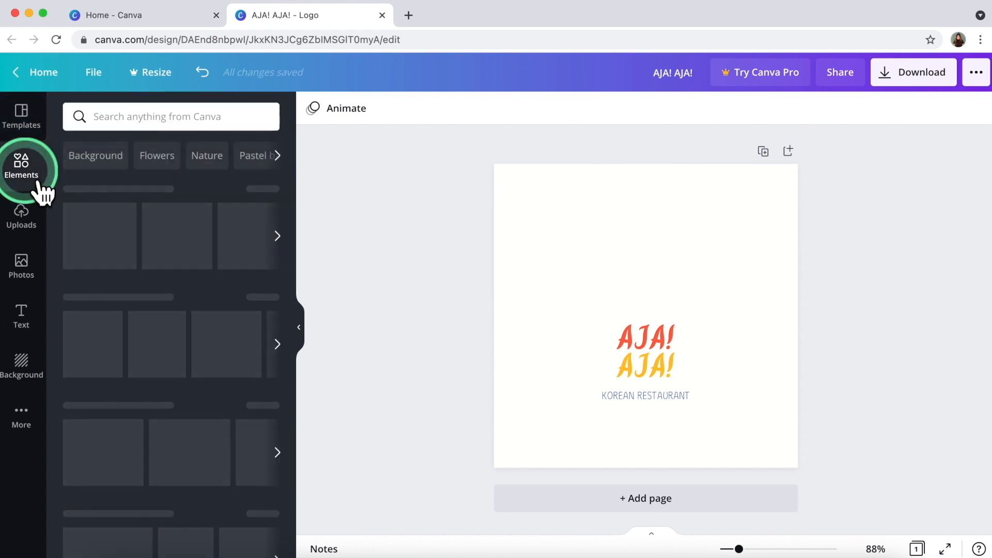
left_click(106, 116)
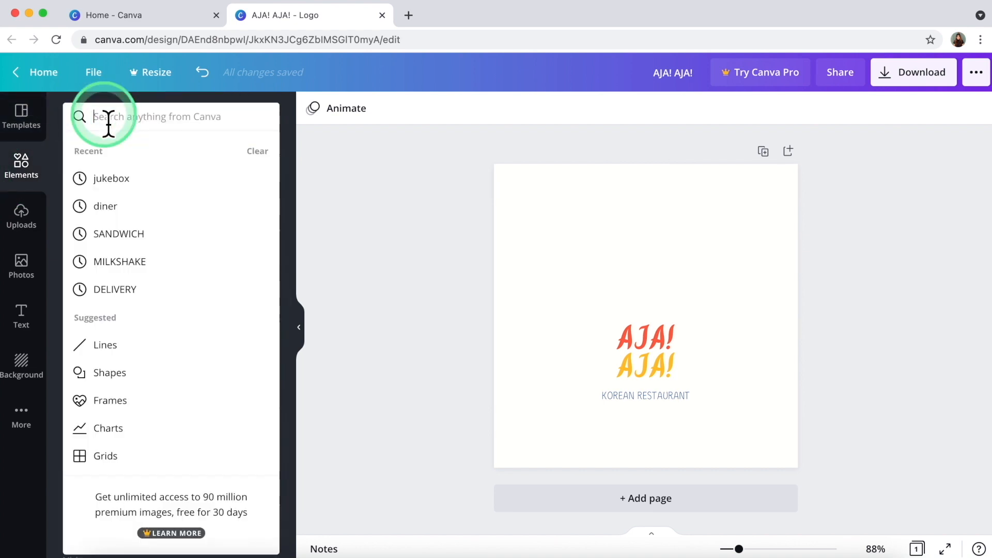
type("korean")
key("Return")
left_click(151, 124)
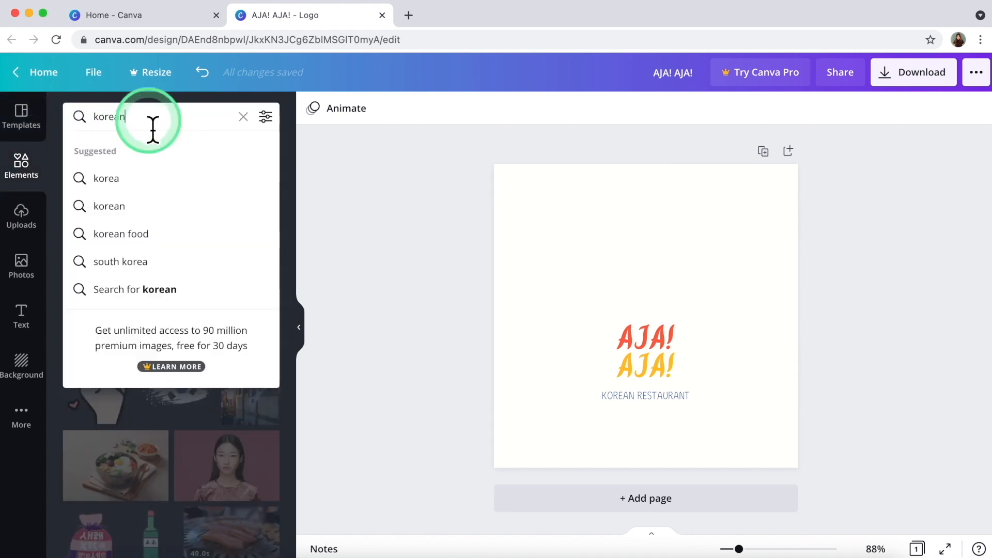
left_click(304, 185)
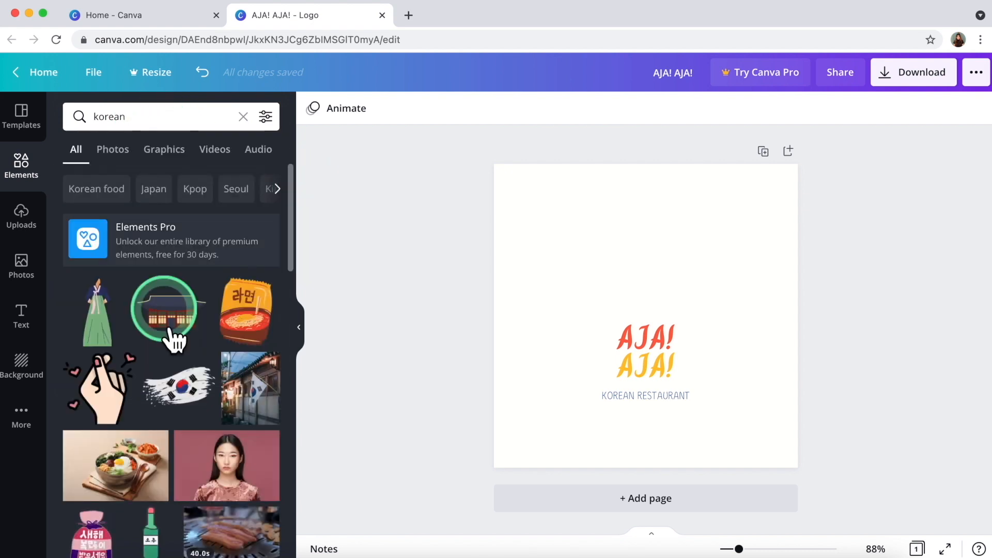
Add the gimbap roll sticker from the korean results to the page.
scroll(175, 395, "down", 7)
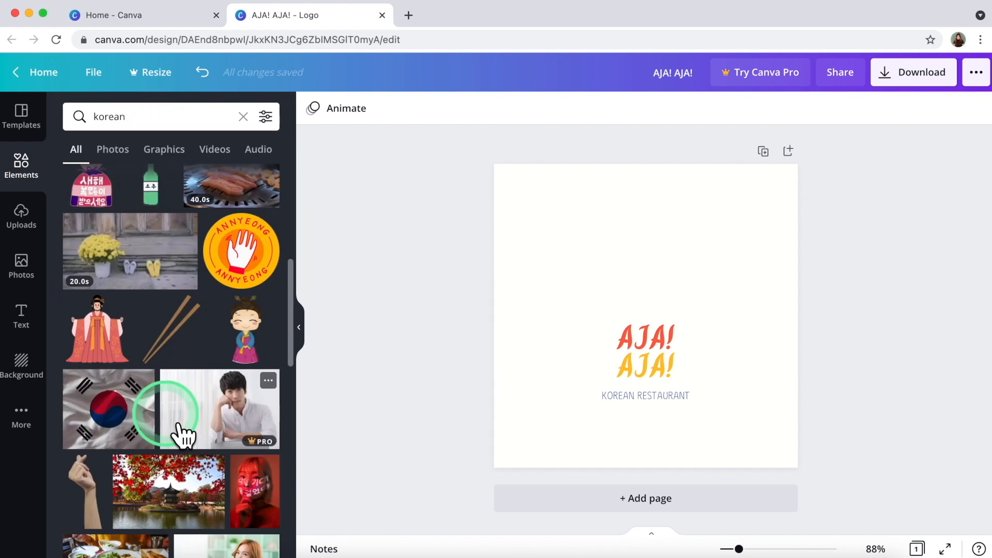
scroll(147, 358, "down", 7)
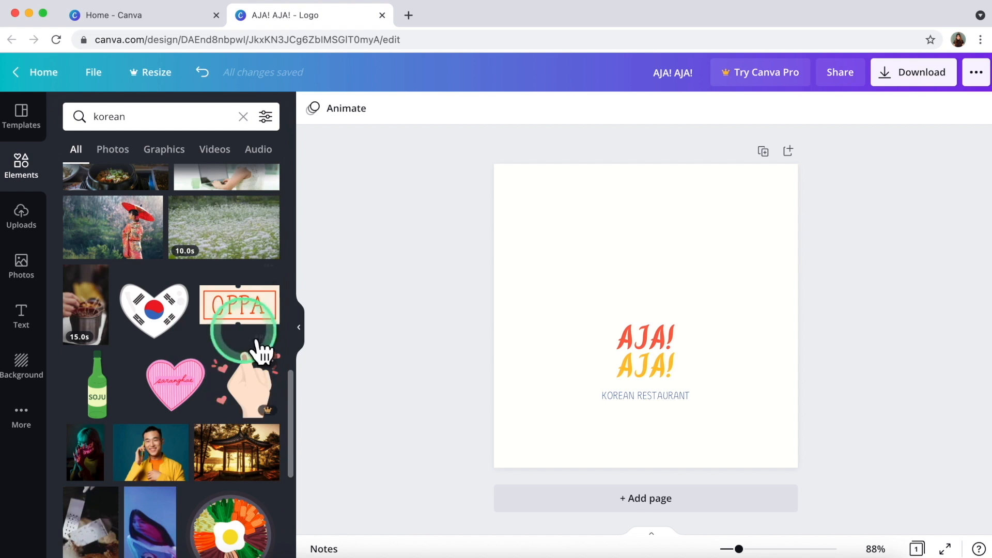
scroll(195, 429, "down", 4)
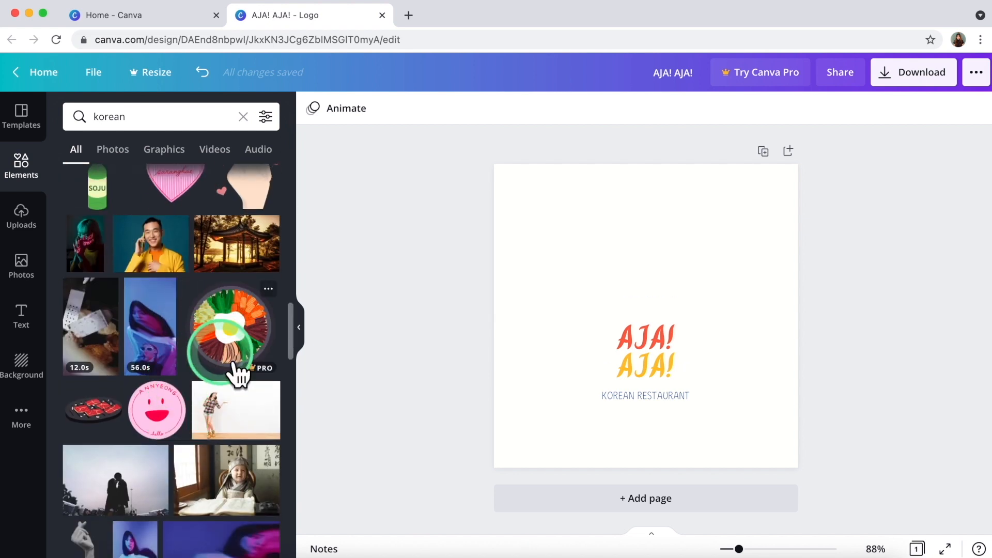
scroll(238, 367, "down", 9)
scroll(238, 370, "down", 7)
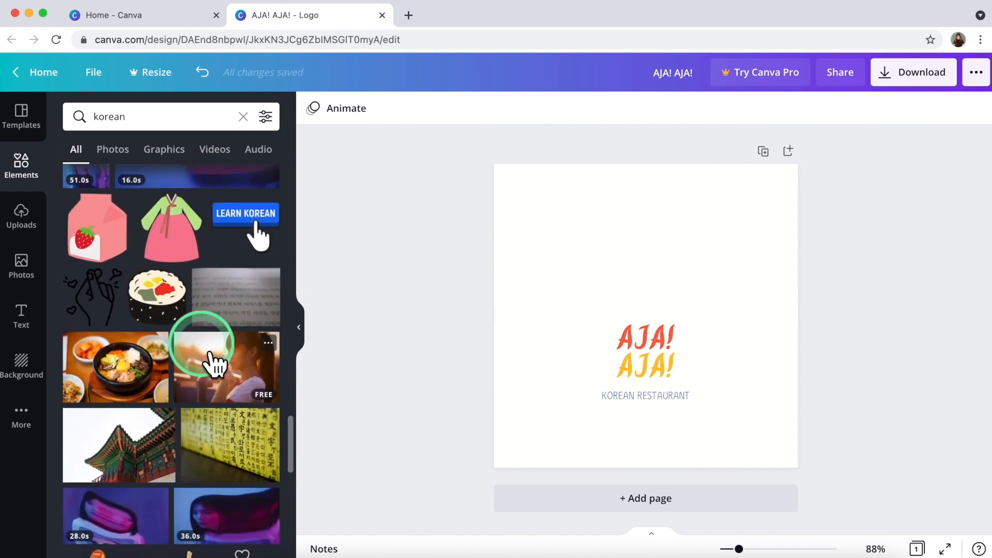
scroll(160, 295, "down", 1)
left_click(161, 266)
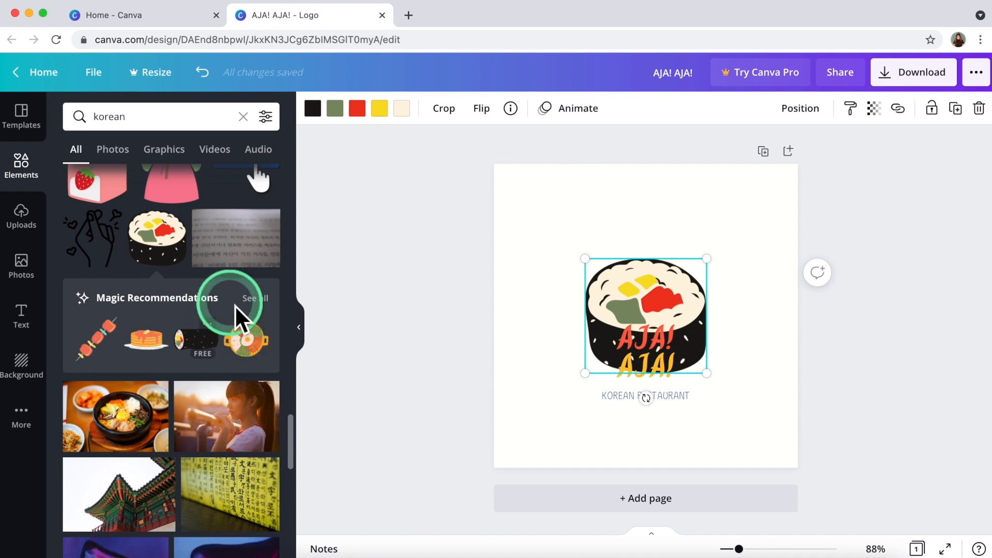
Add the bibimbap bowl sticker from the gimbap's recommended stickers.
left_click(260, 300)
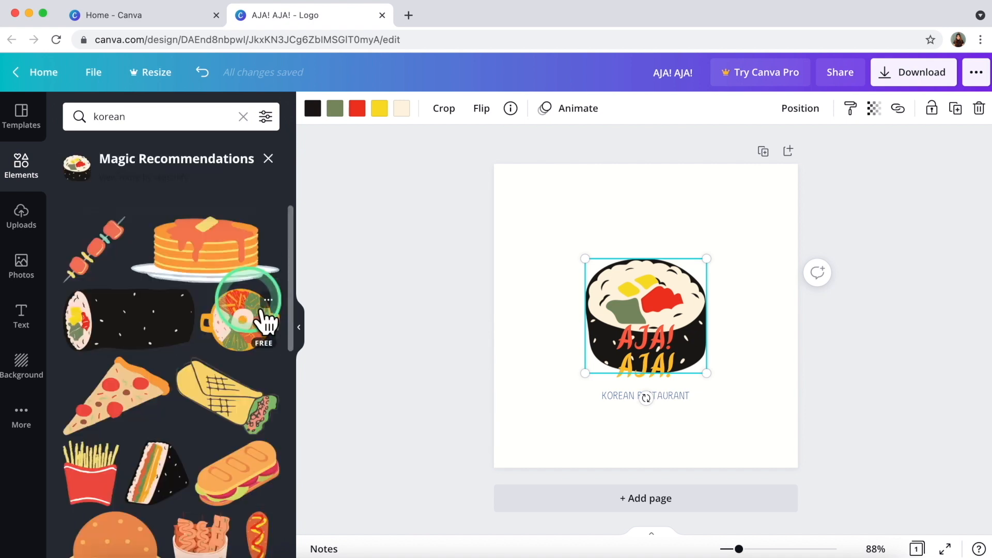
scroll(212, 462, "down", 6)
scroll(213, 462, "down", 3)
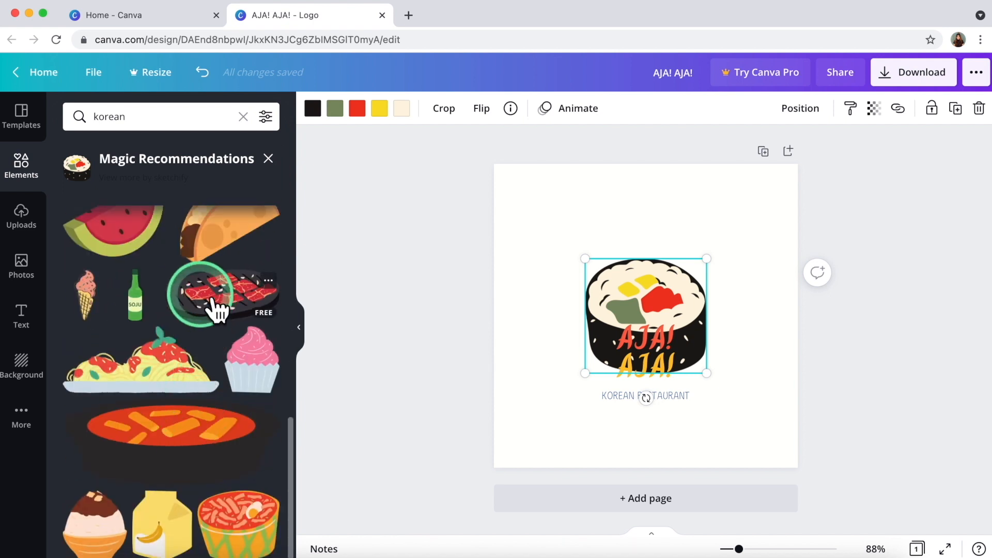
scroll(210, 251, "up", 10)
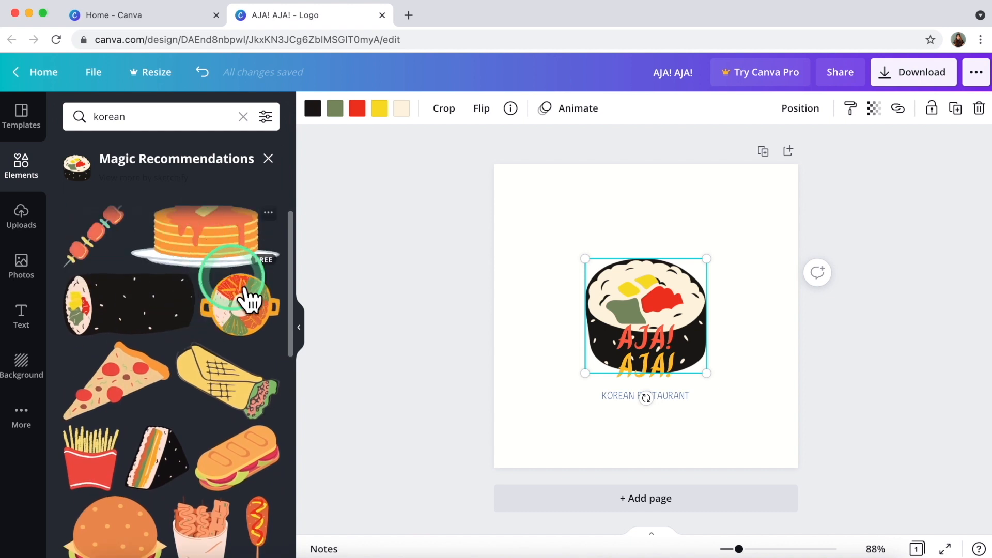
left_click(250, 312)
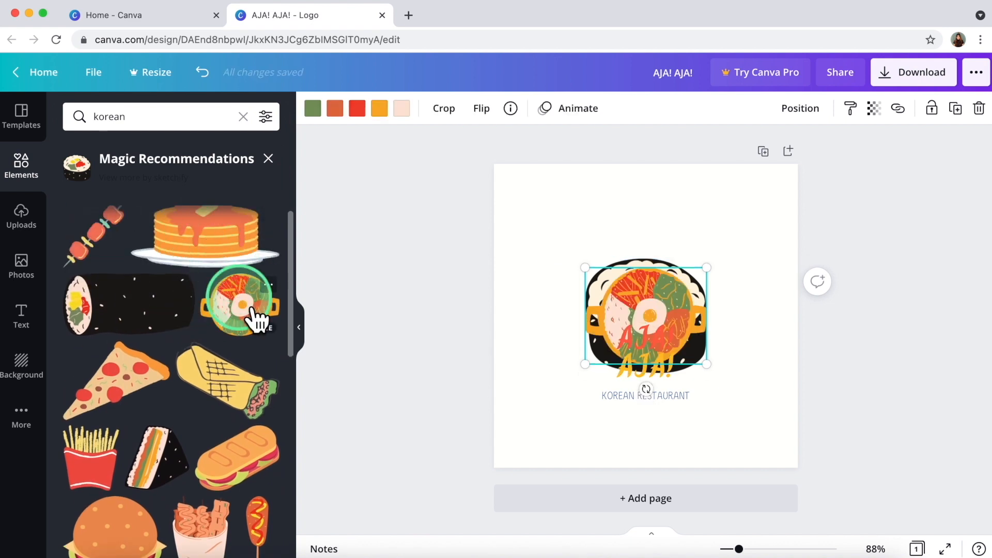
Delete the gimbap roll and move the bibimbap bowl above the title.
left_click(640, 260)
left_click(637, 265)
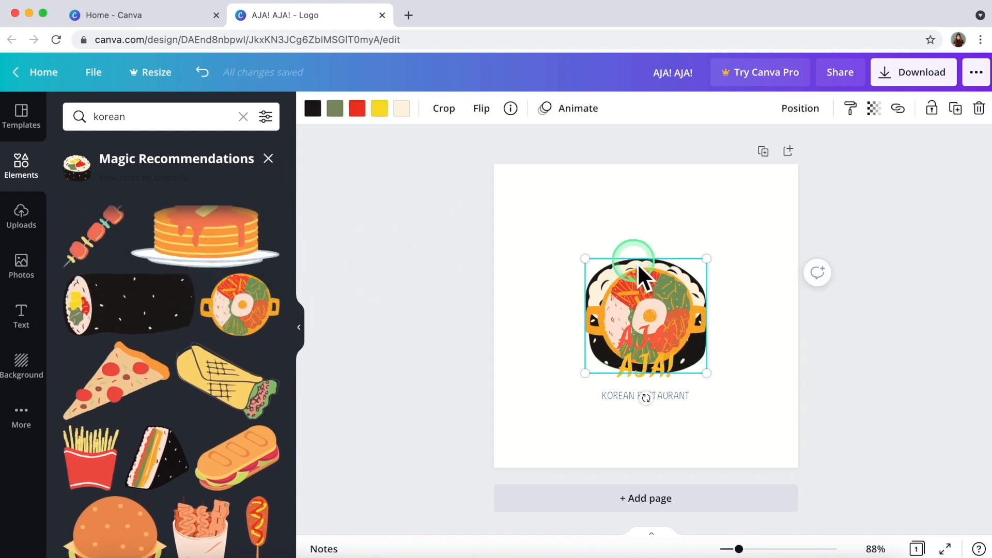
key("Delete")
left_click_drag(630, 304, 636, 264)
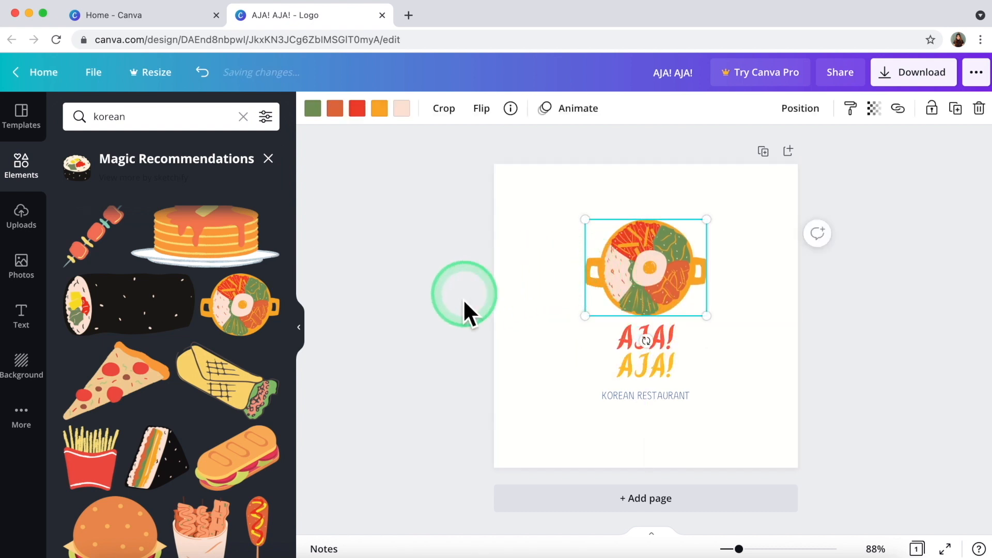
left_click(507, 301)
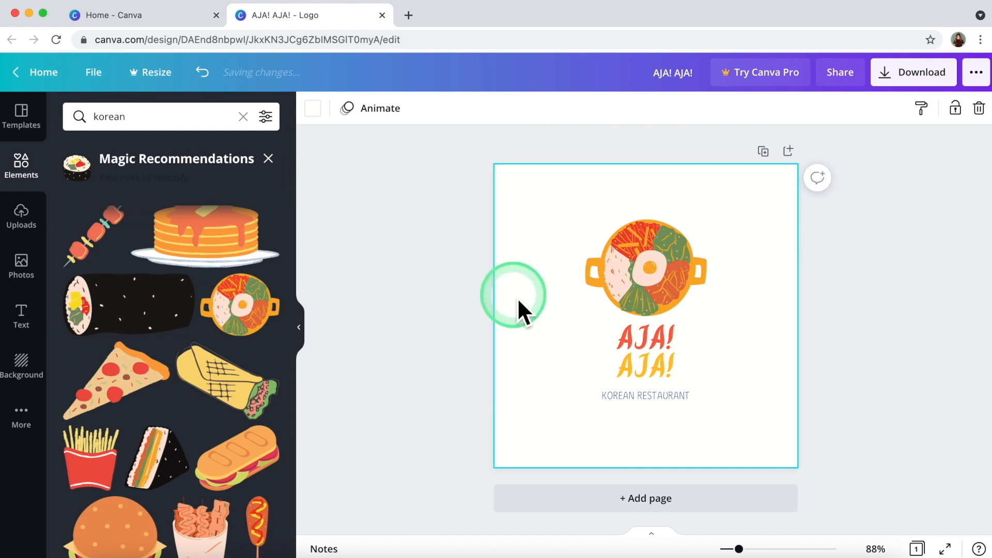
Enlarge the bibimbap bowl to 252 by 200 and centre it.
left_click(420, 375)
left_click(573, 207)
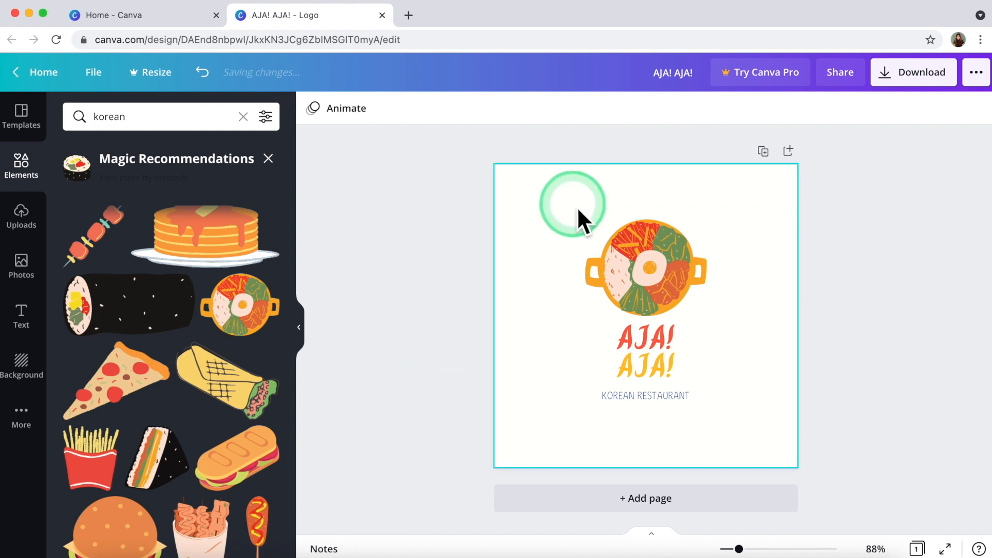
left_click(632, 254)
left_click(601, 219)
left_click_drag(594, 227, 553, 195)
left_click_drag(637, 259, 659, 261)
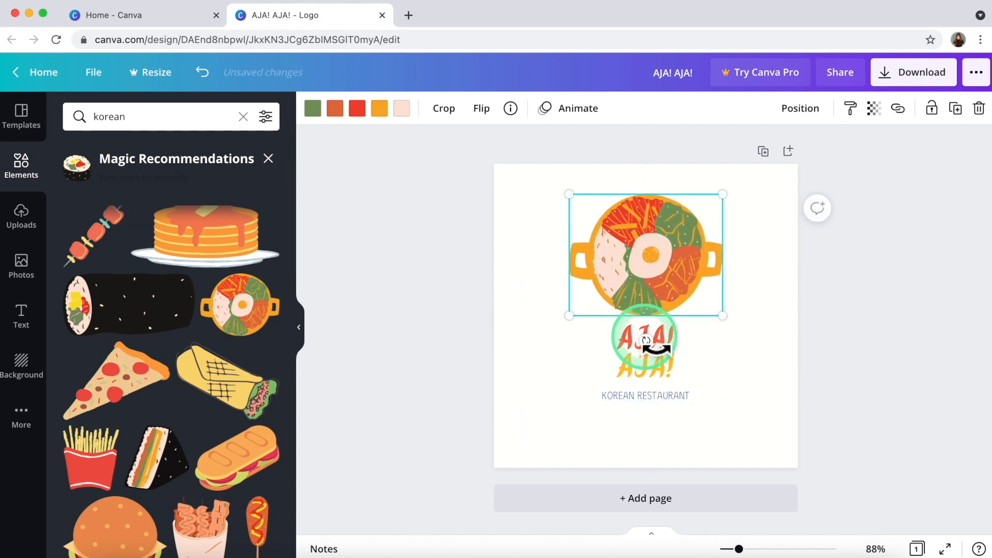
Set the 'AJA! AJA!' title font size to 60.
left_click(643, 364)
left_click(643, 365)
left_click(456, 109)
left_click(460, 110)
type("6")
key("Return")
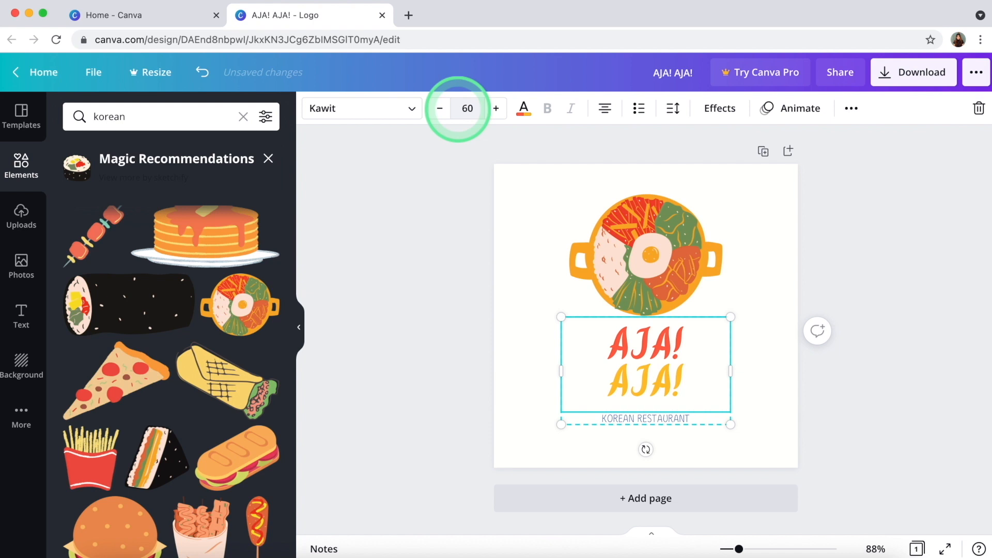
Set the 'KOREAN RESTAURANT' font size to 20.
double_click(628, 418)
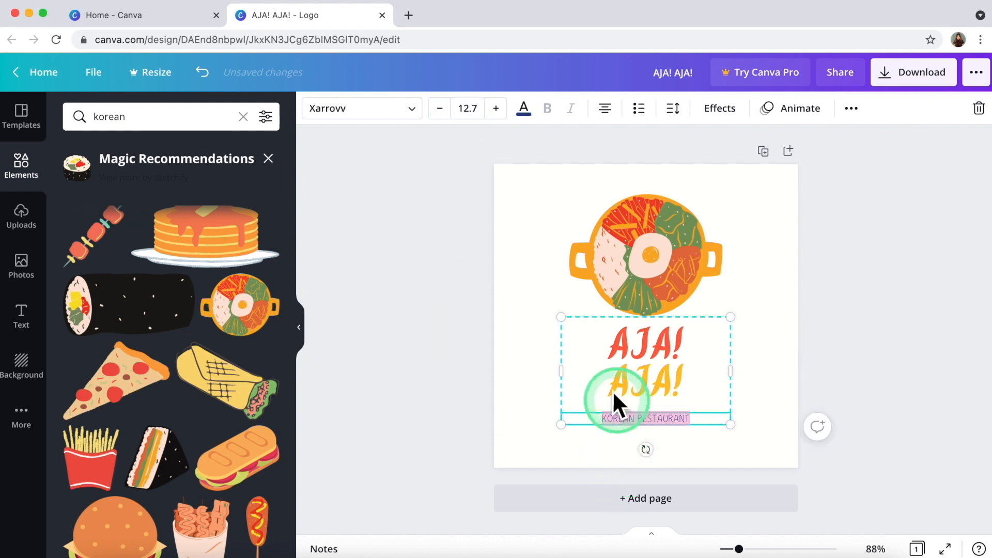
left_click(465, 109)
type("1")
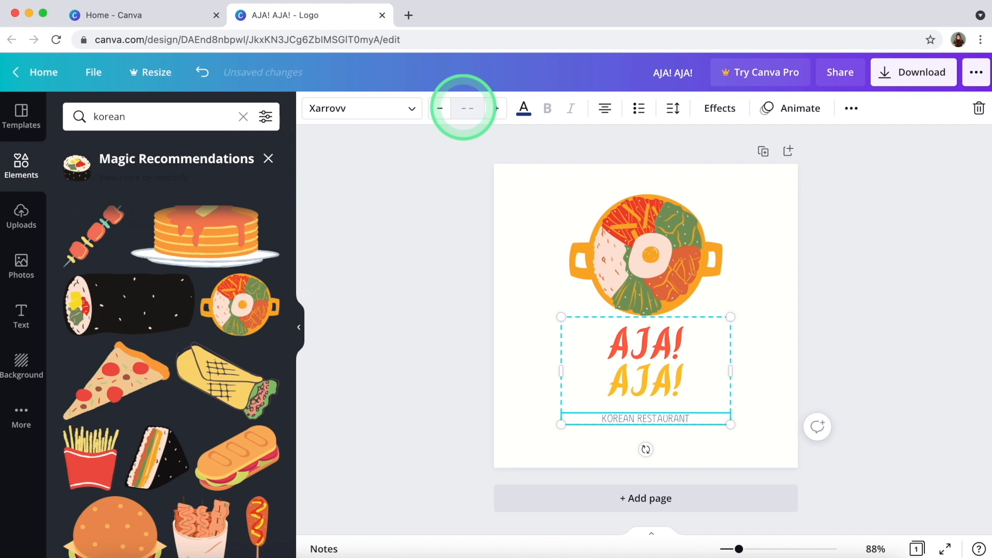
key("Return")
left_click(396, 354)
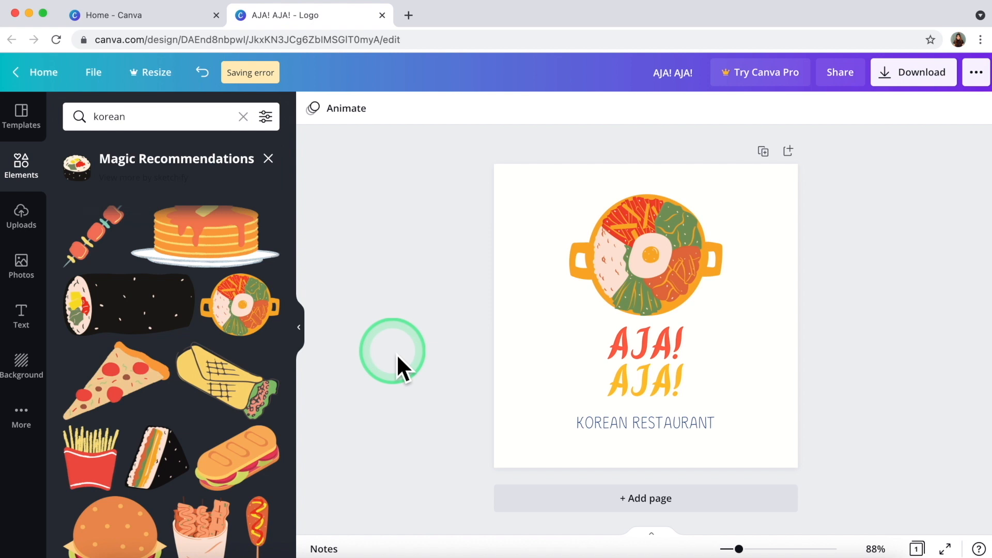
Add a blank second page and search templates for 'POINT'.
left_click(615, 497)
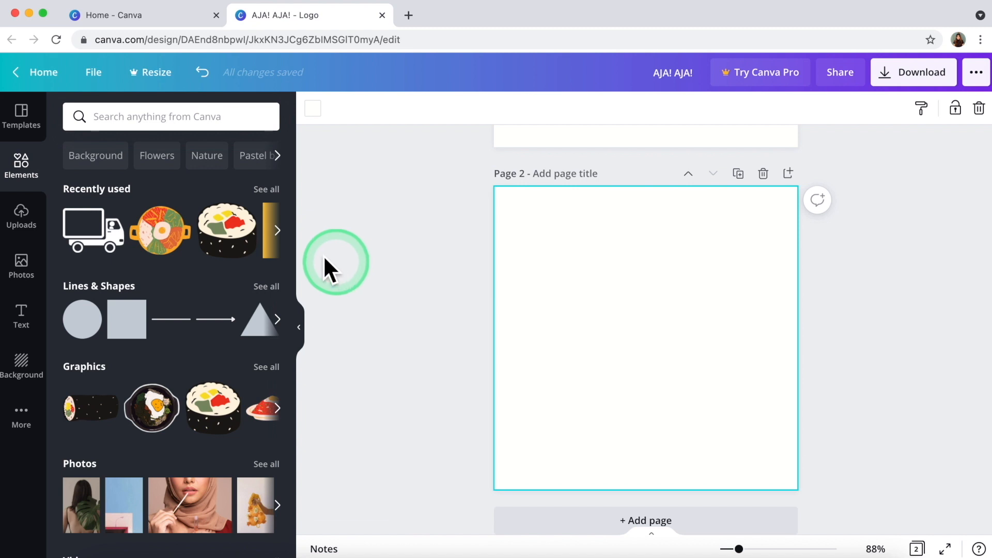
left_click(43, 136)
left_click(158, 123)
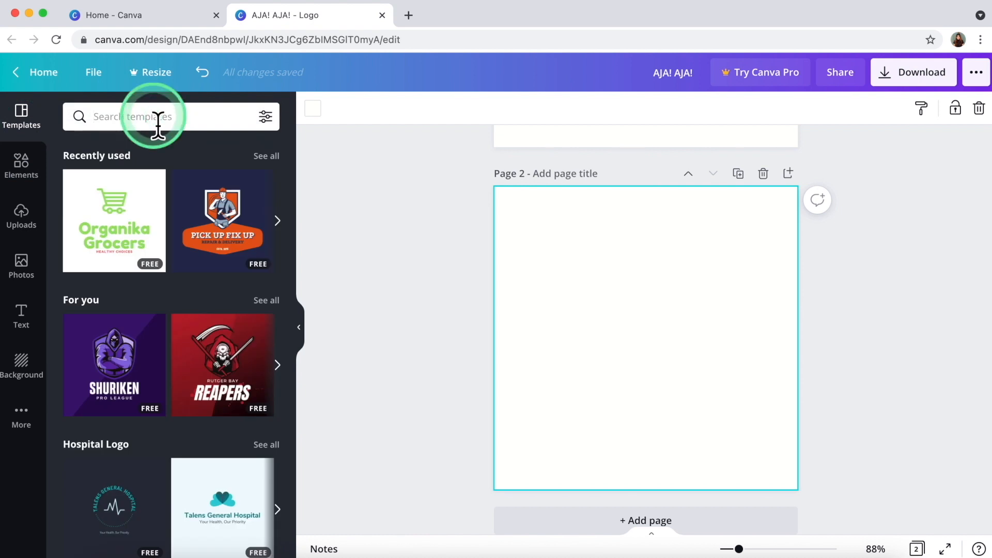
type("POINT")
key("Return")
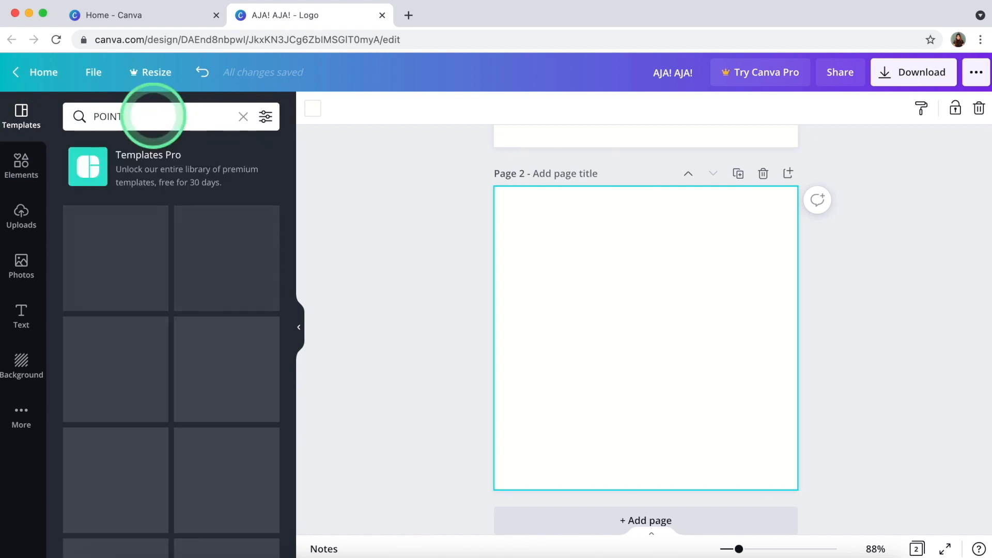
scroll(173, 235, "down", 1)
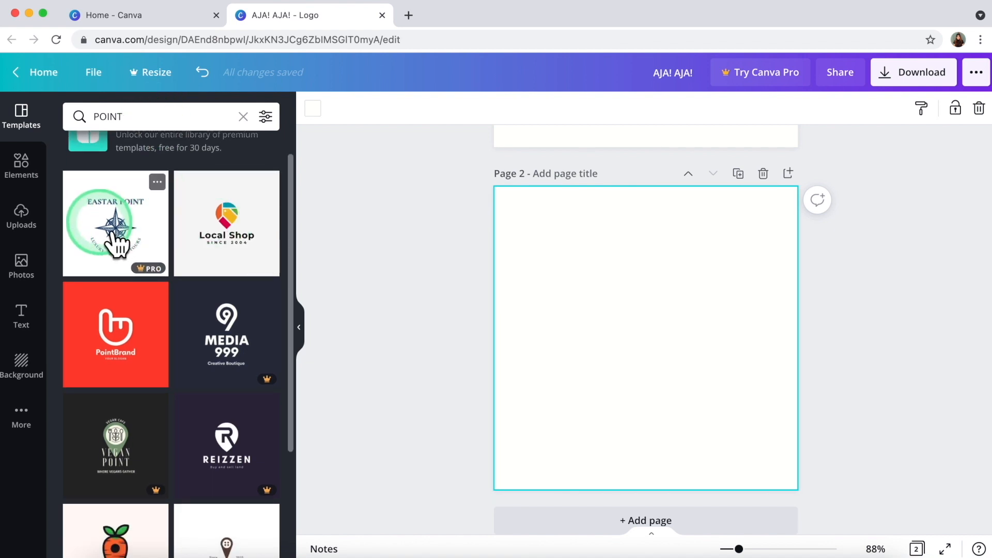
Try the Local Shop template variants on page 2, then dismiss the Pro upgrade offer.
left_click(217, 258)
left_click(124, 239)
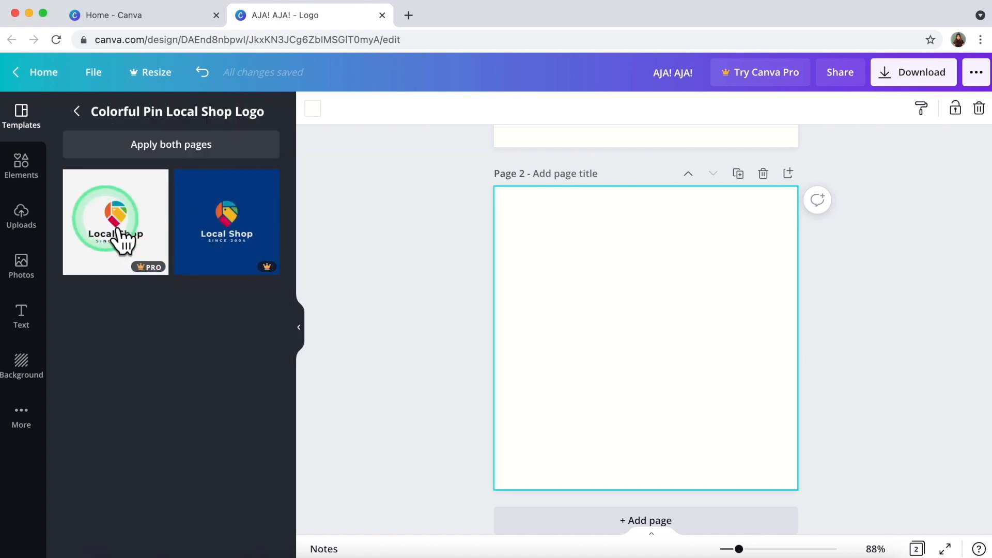
left_click(227, 235)
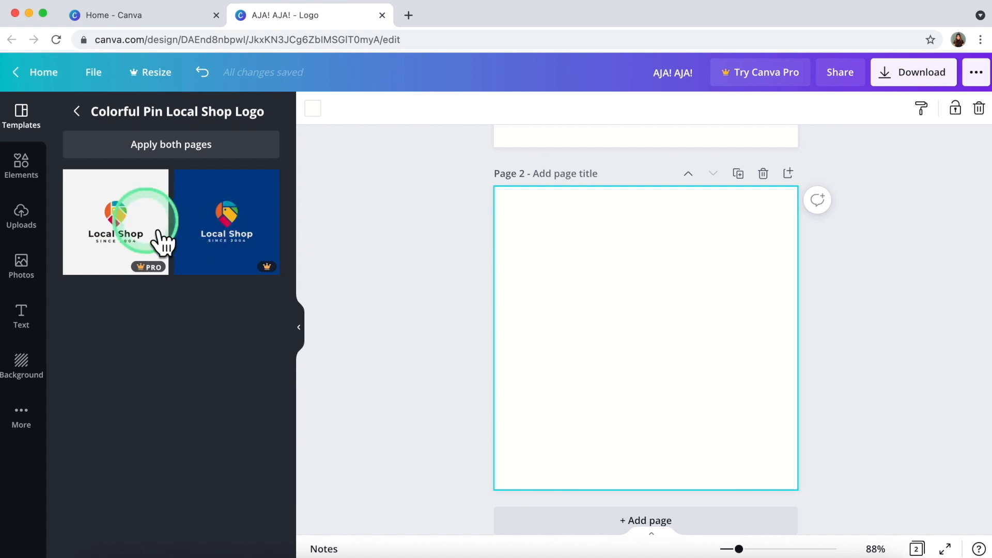
left_click(79, 113)
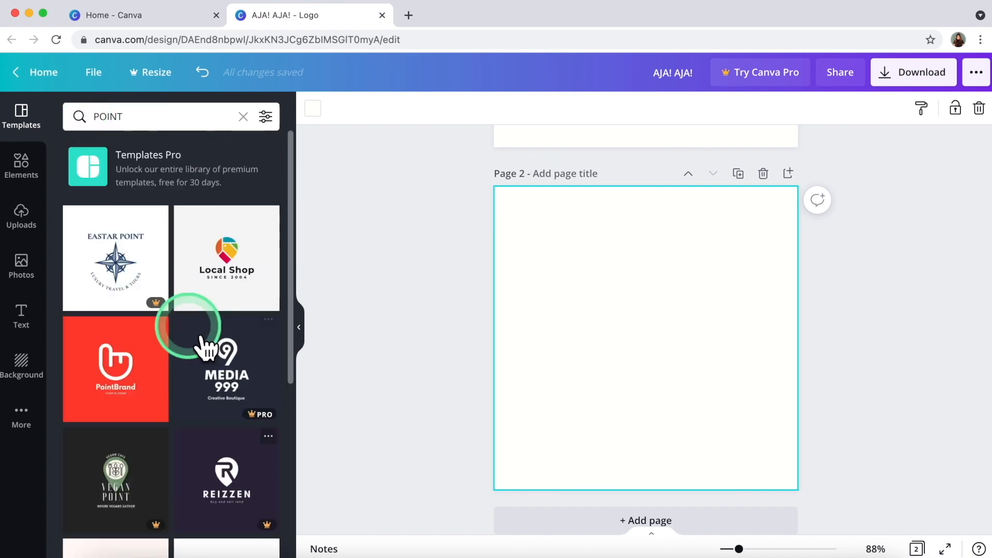
left_click(215, 298)
left_click(86, 235)
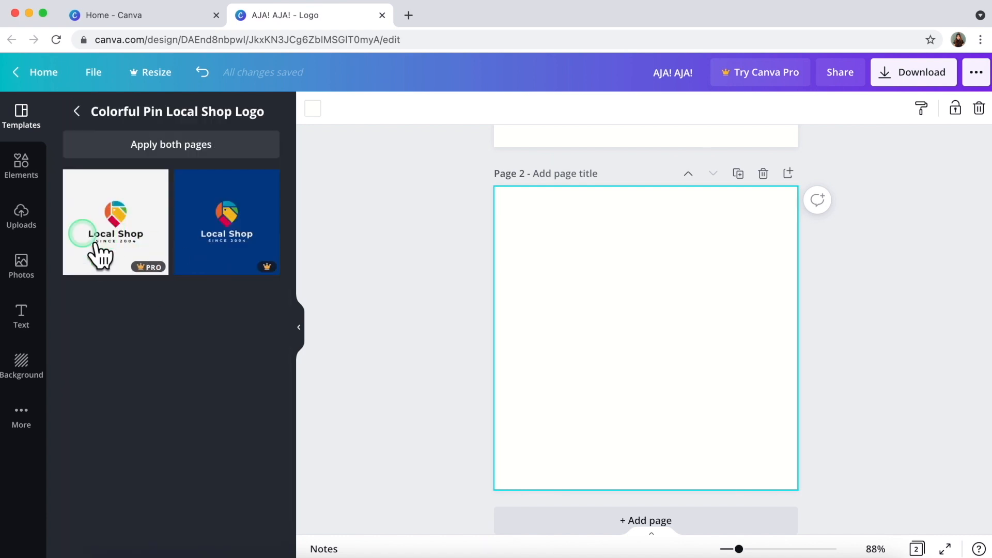
left_click(86, 236)
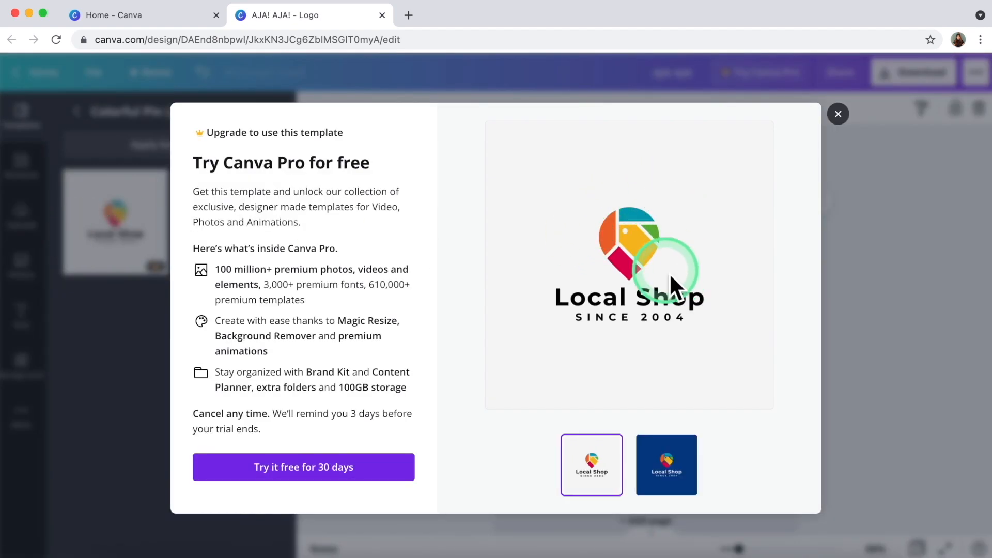
left_click(846, 116)
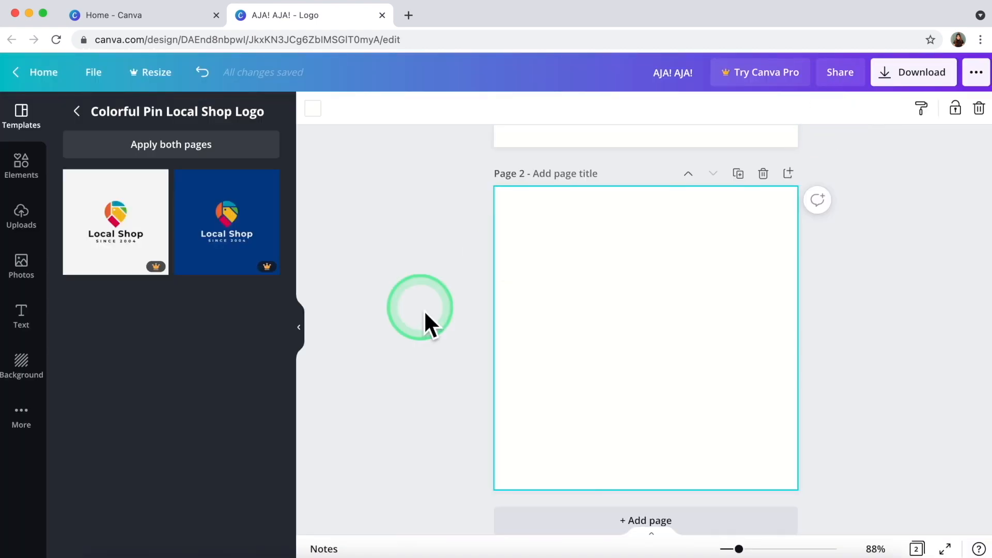
Search Elements for 'location point' and add the red location pin to page 2.
left_click(36, 173)
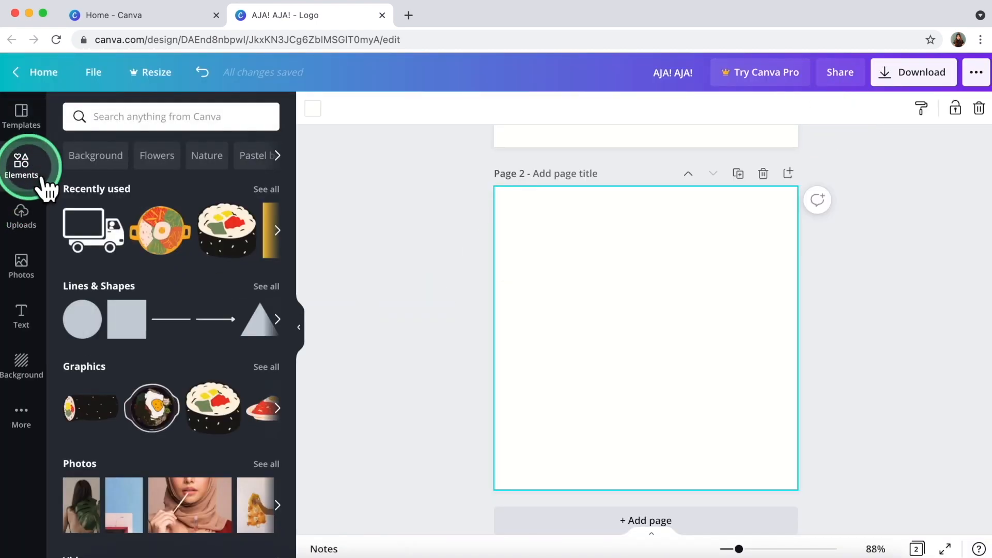
left_click(109, 125)
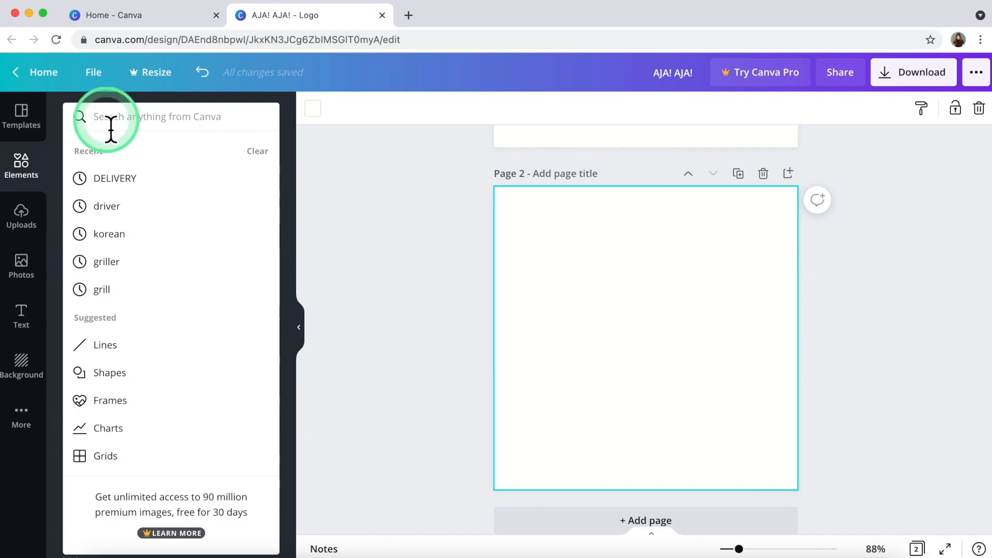
type("location poin")
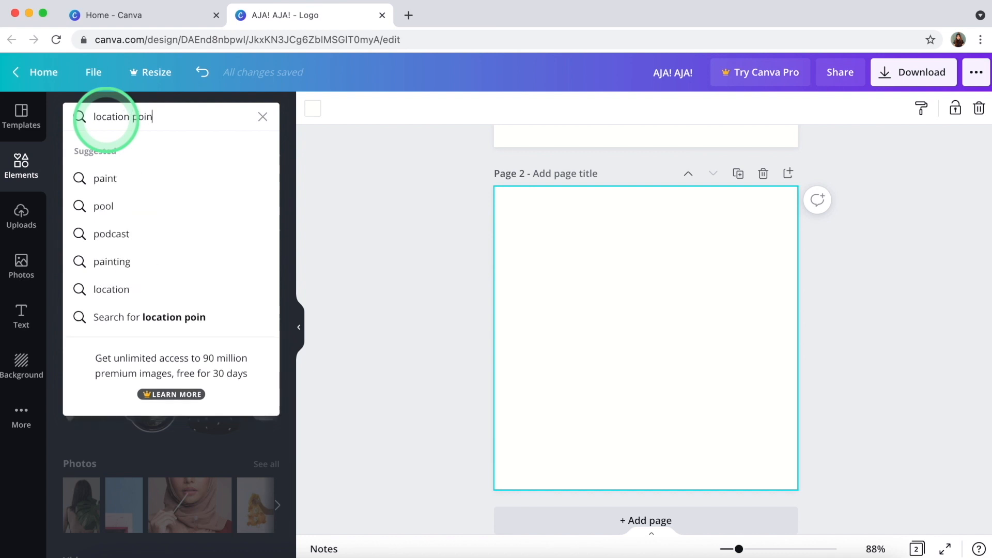
type("t")
key("Return")
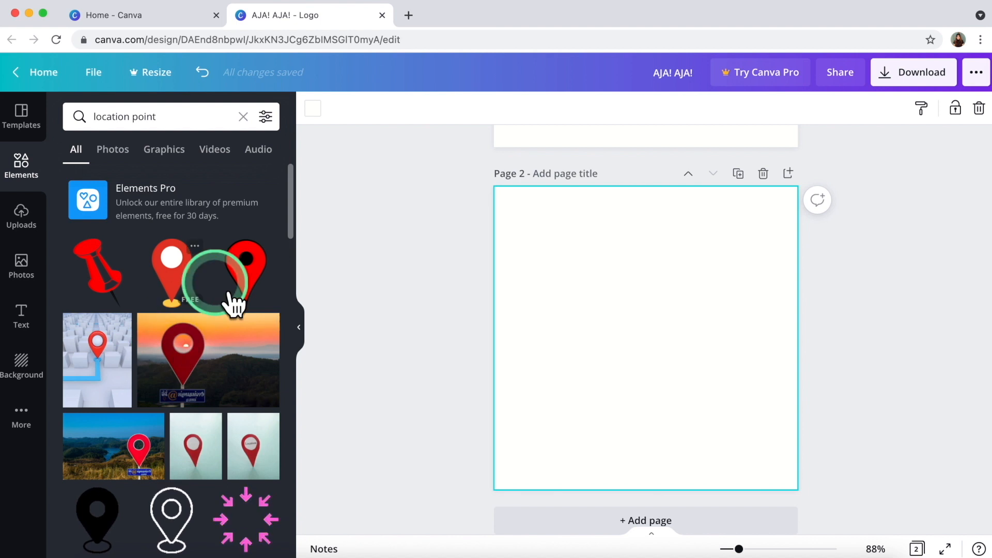
left_click(243, 293)
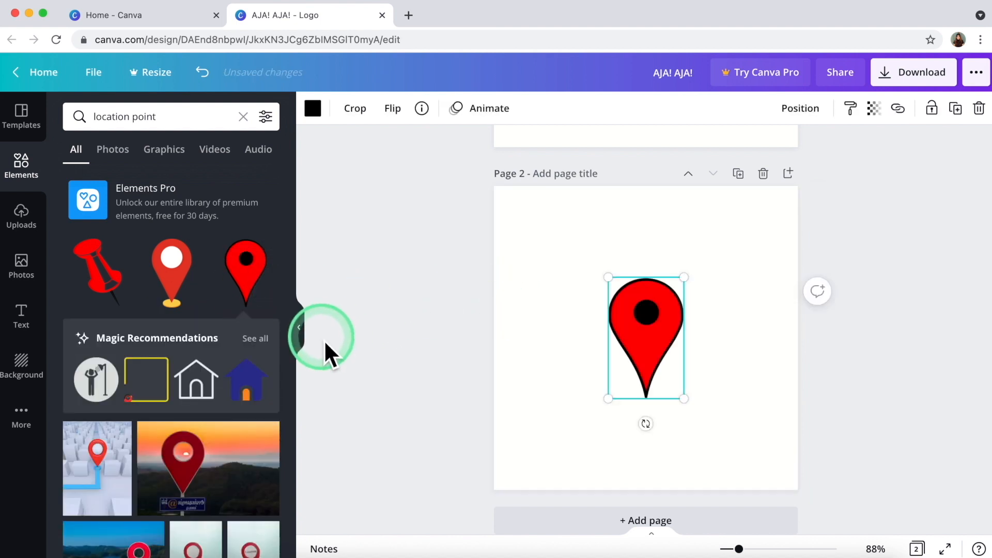
Add the blue and orange location pin from the recommended graphics.
left_click(258, 339)
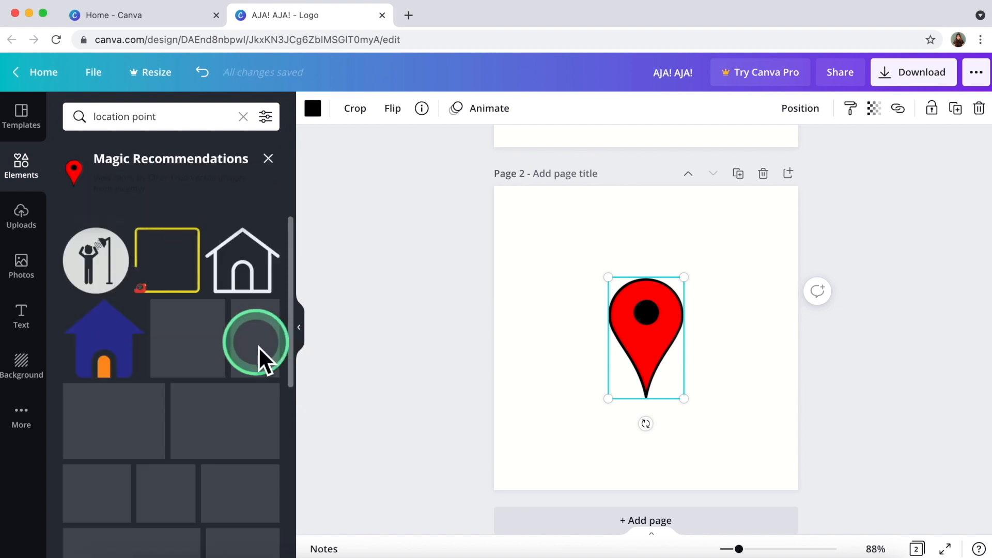
scroll(248, 361, "down", 2)
left_click(242, 385)
scroll(248, 398, "down", 3)
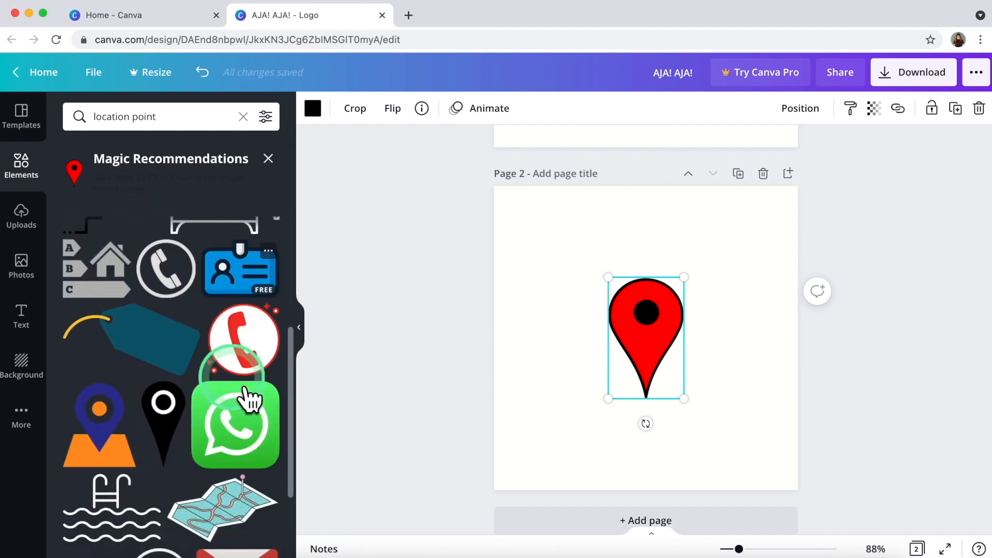
scroll(236, 383, "down", 3)
left_click(204, 377)
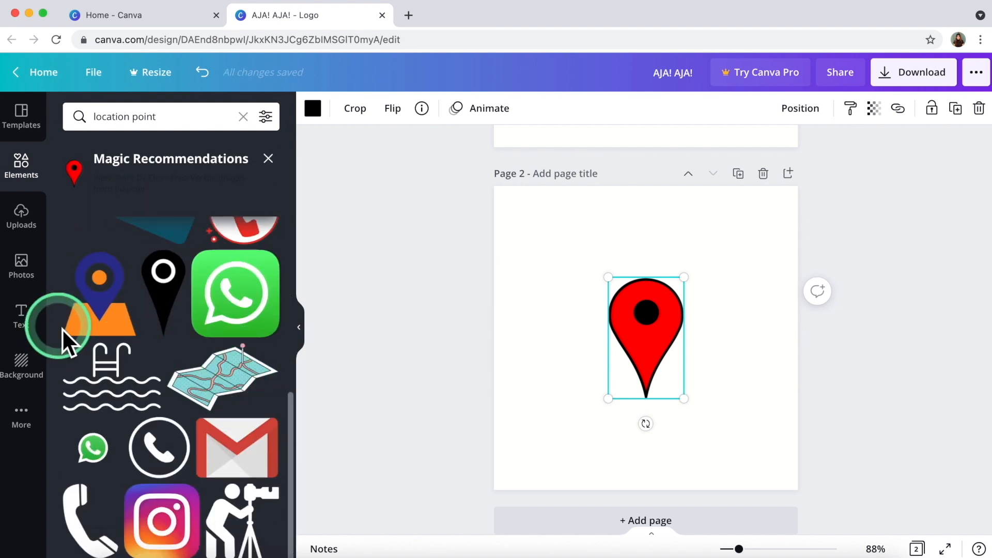
left_click(108, 326)
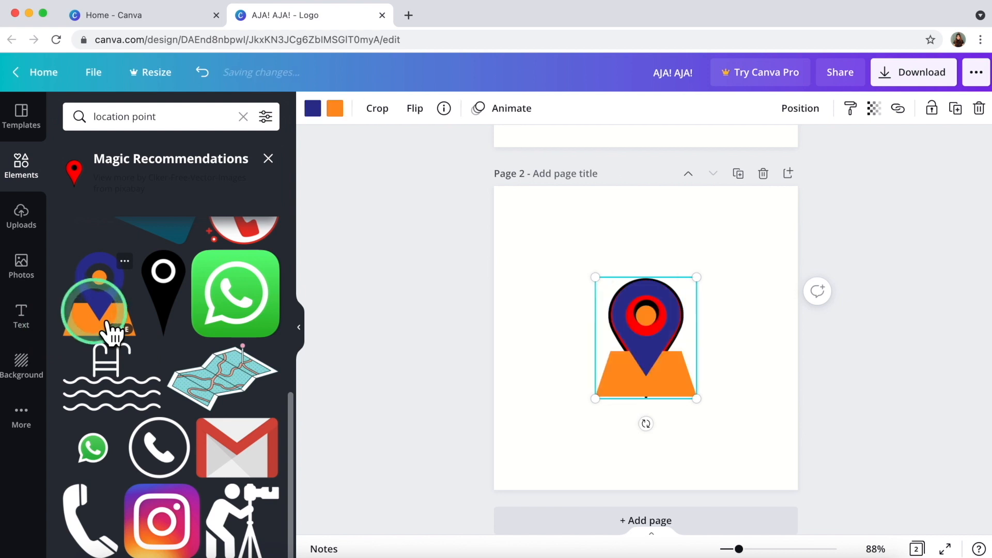
Delete the red pin, then resize the blue pin and place it near the top.
left_click_drag(652, 373, 647, 316)
left_click(634, 298)
key("Delete")
left_click_drag(595, 241, 620, 257)
left_click_drag(664, 316, 662, 294)
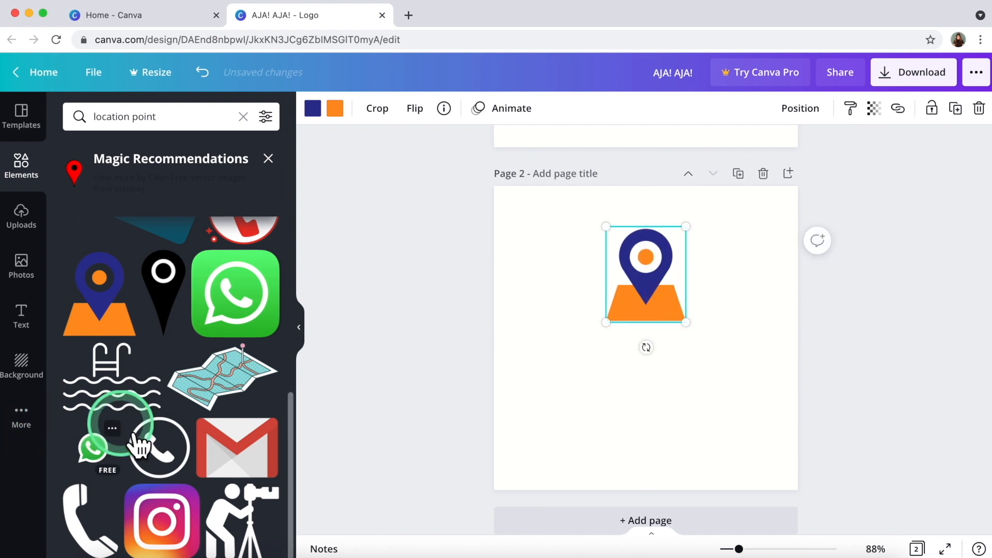
scroll(137, 444, "up", 7)
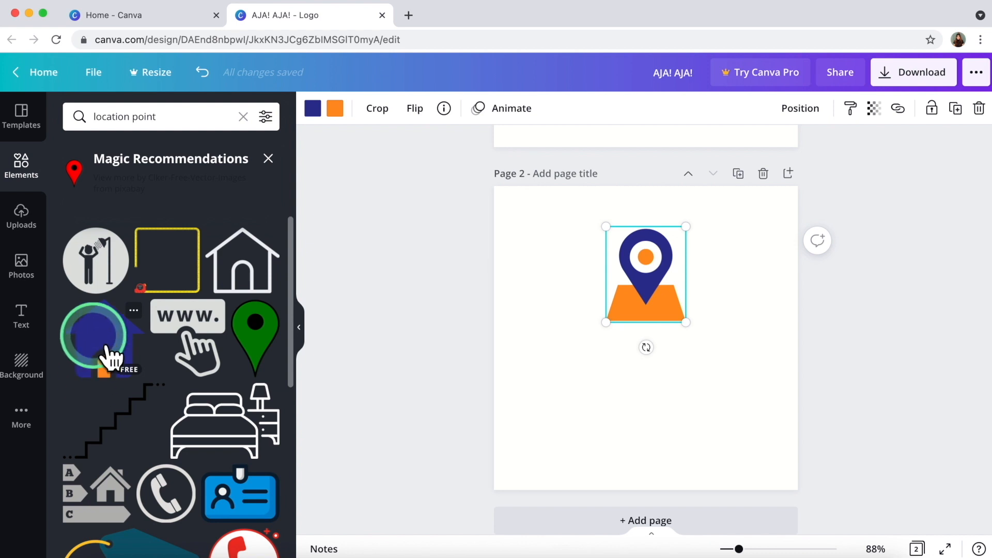
Add the blue house graphic, centre it over the pin, and send it behind the pin.
left_click(102, 387)
left_click_drag(655, 362, 664, 401)
left_click(631, 285)
left_click(609, 377)
left_click_drag(605, 378, 644, 259)
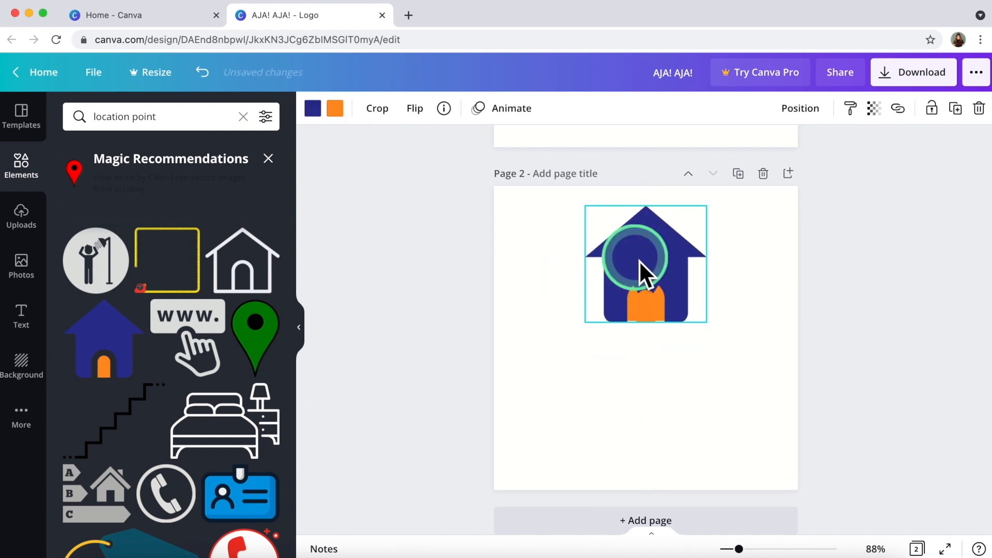
right_click(640, 260)
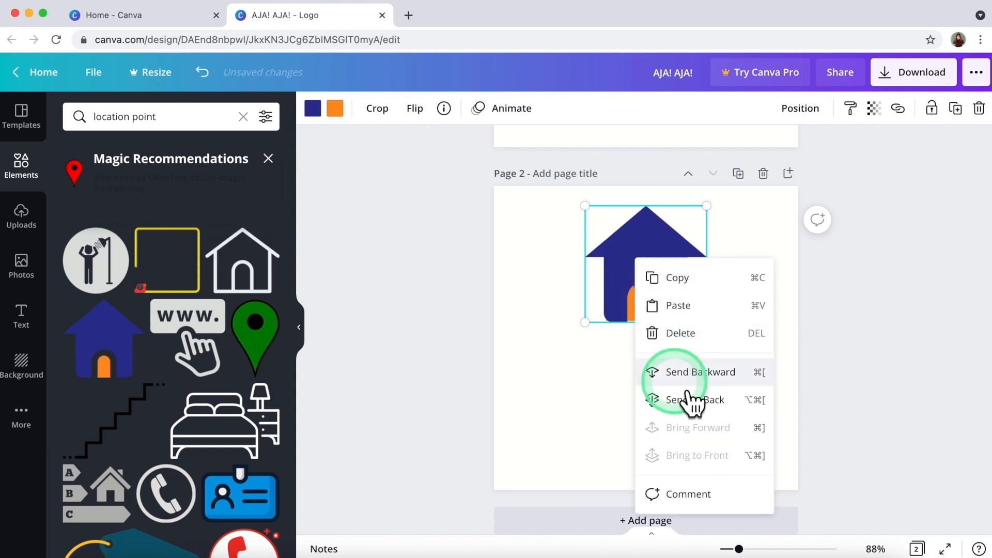
left_click(676, 372)
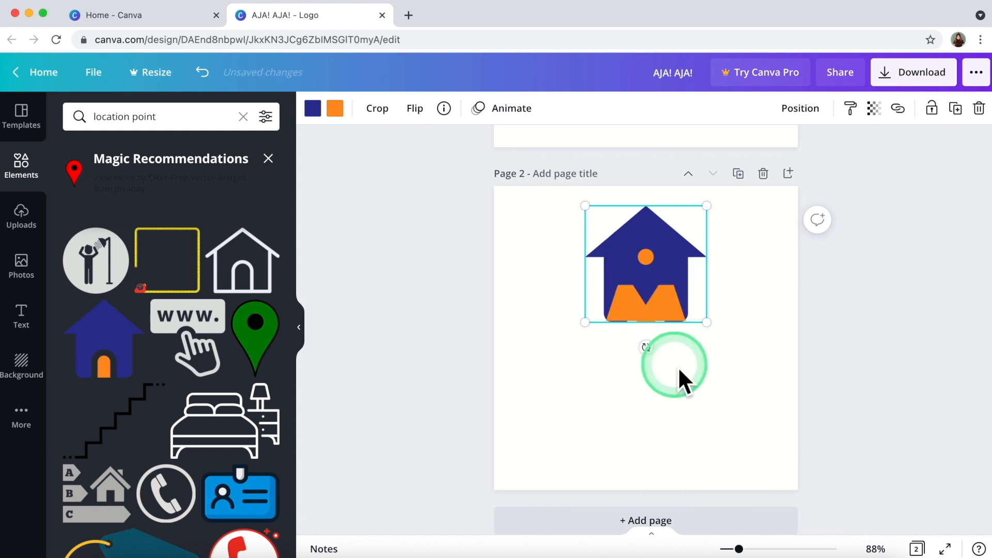
left_click(647, 272)
Recolour the location pin red.
left_click(313, 109)
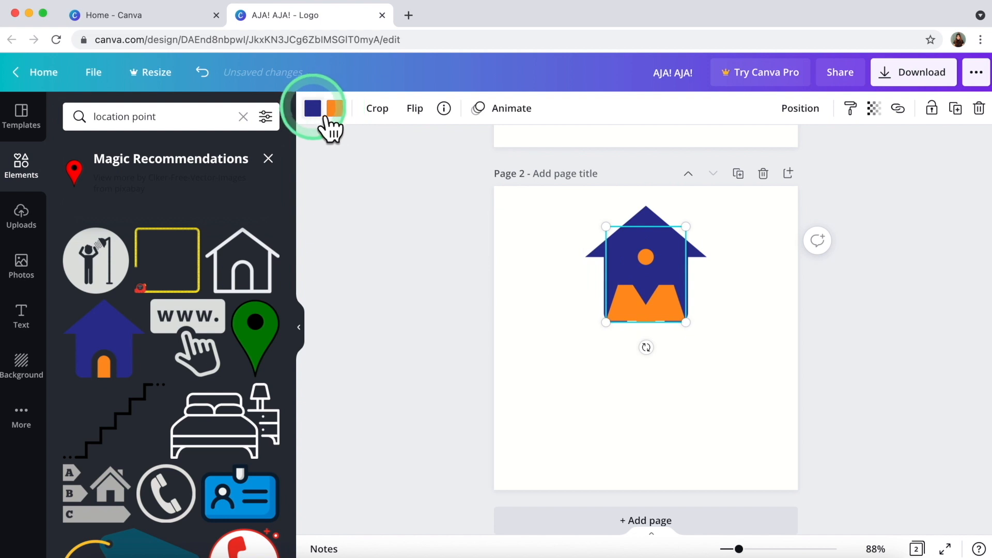
left_click(134, 183)
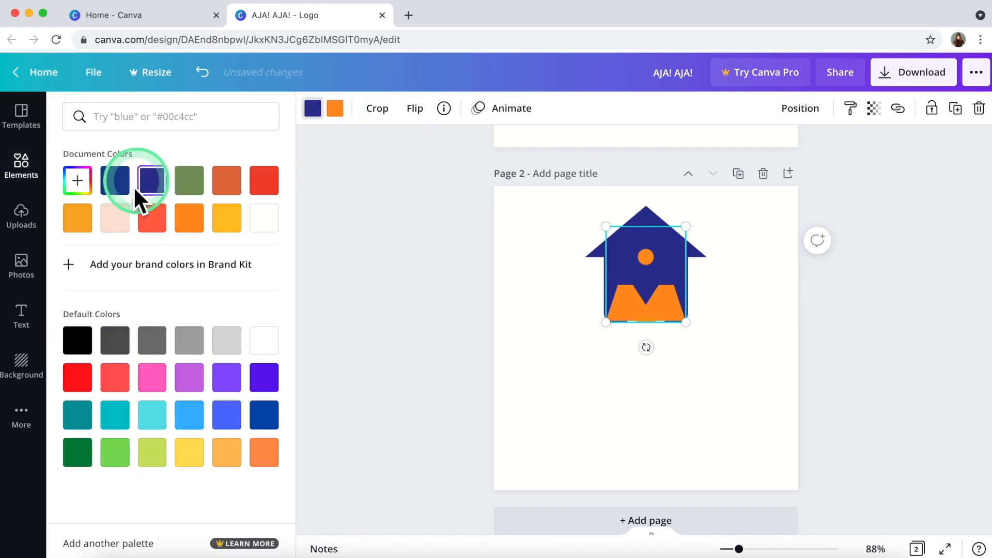
left_click(190, 192)
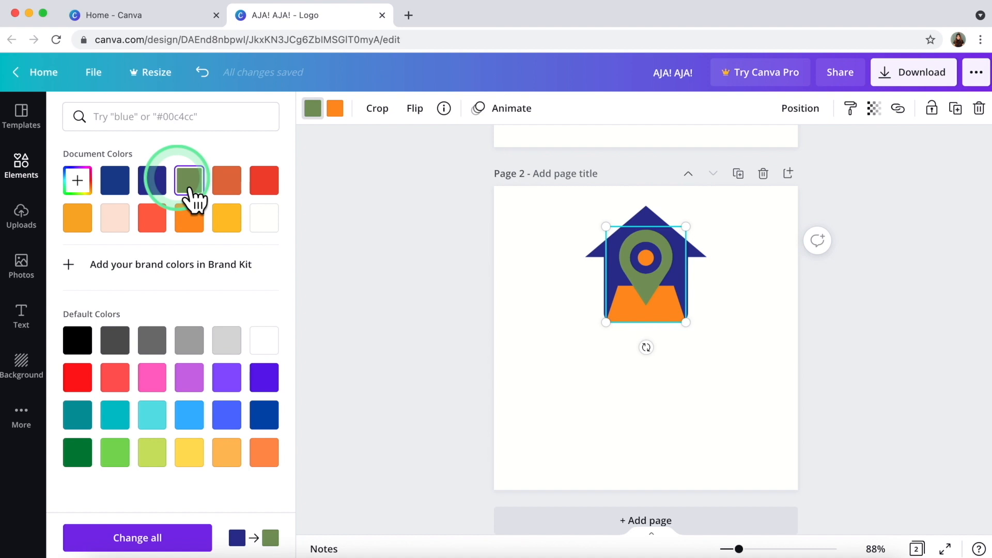
left_click(266, 194)
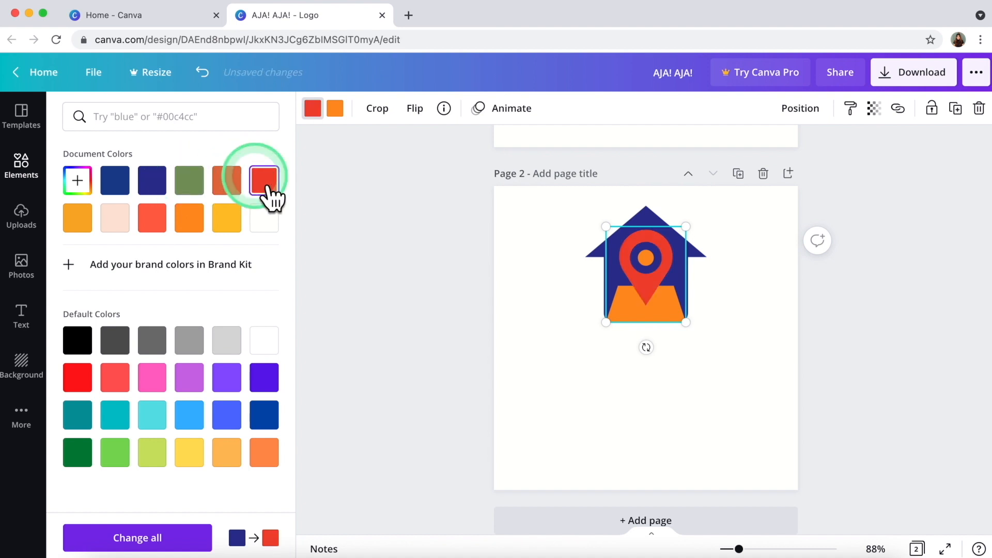
Try several colours on the house and settle on dark blue.
left_click(598, 244)
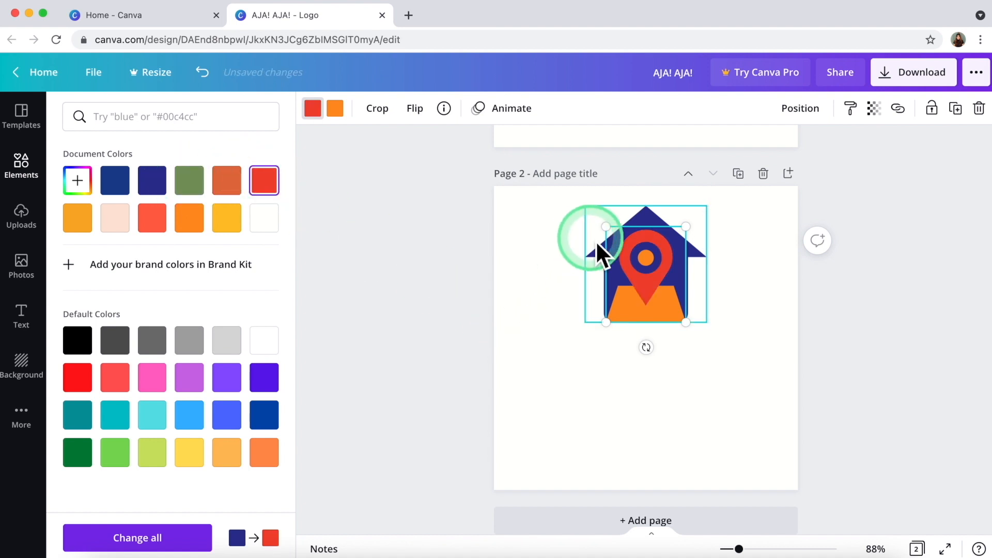
left_click(137, 215)
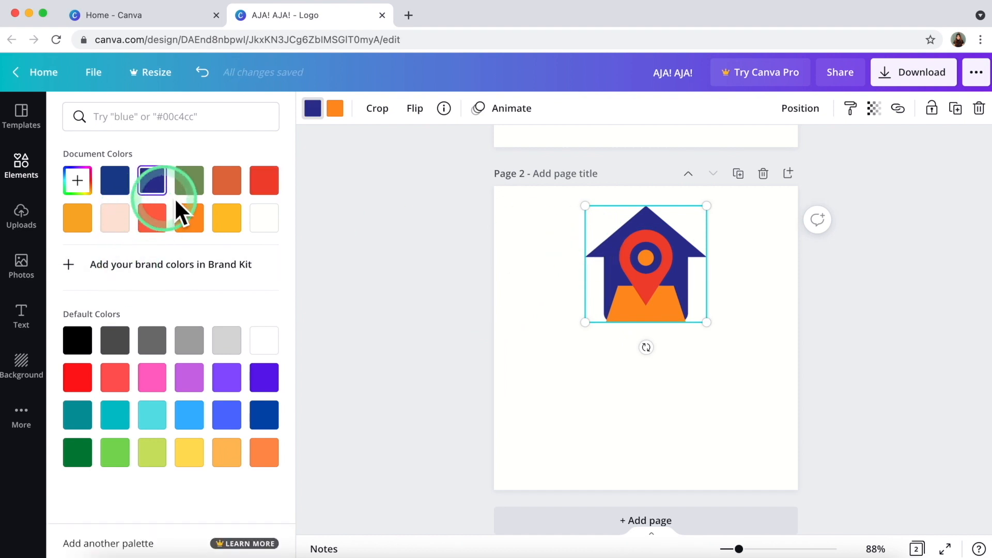
left_click(192, 189)
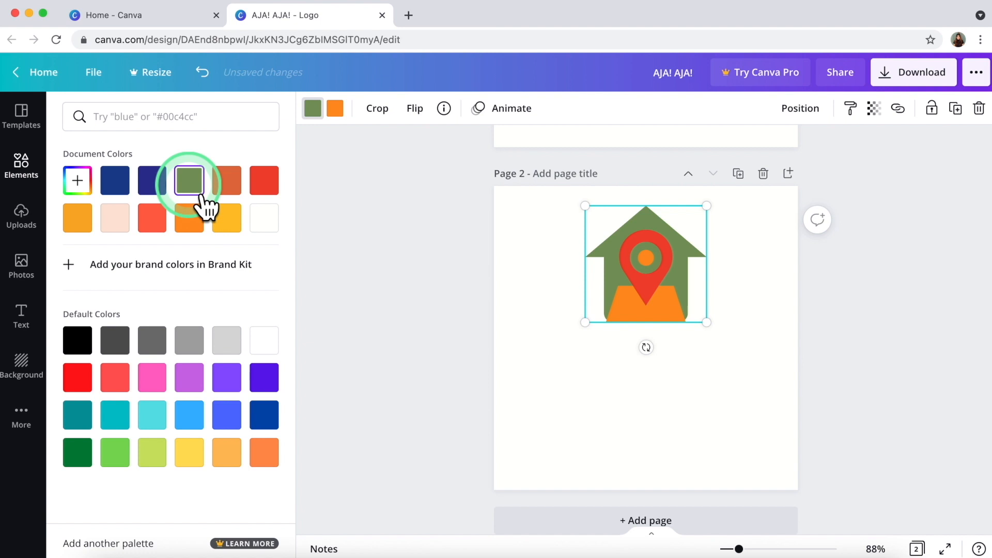
left_click(164, 226)
left_click(227, 191)
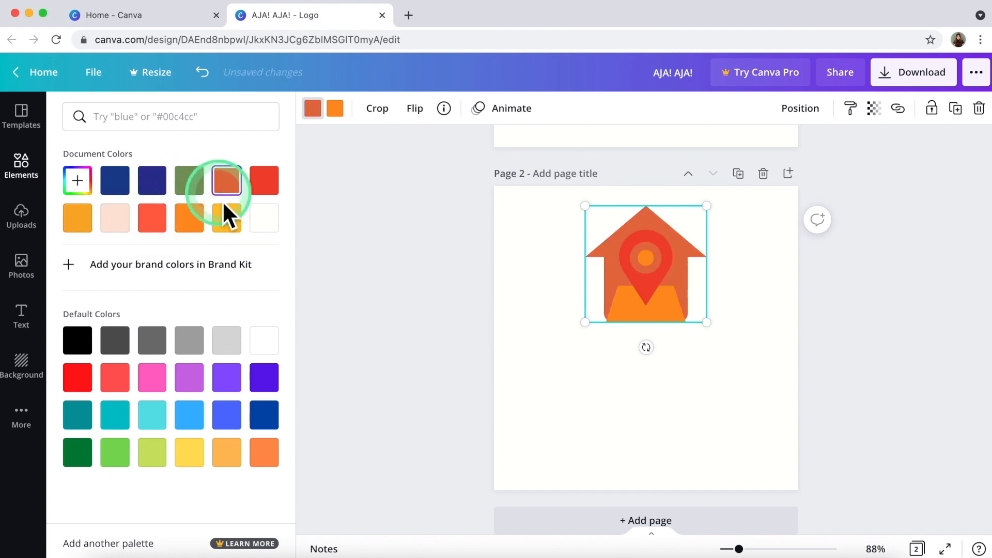
left_click(228, 220)
left_click(265, 381)
left_click(264, 416)
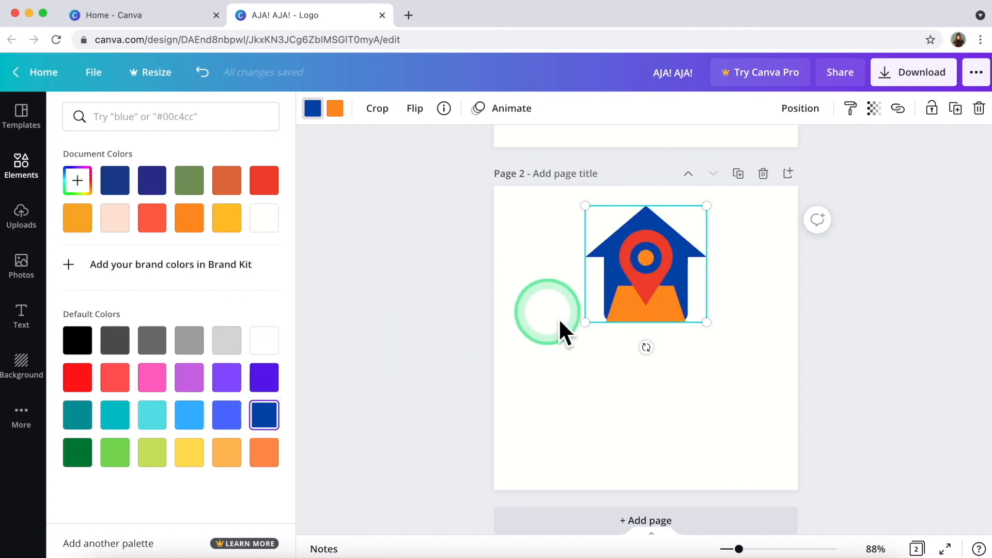
Make the pin's orange map base yellow.
left_click(636, 308)
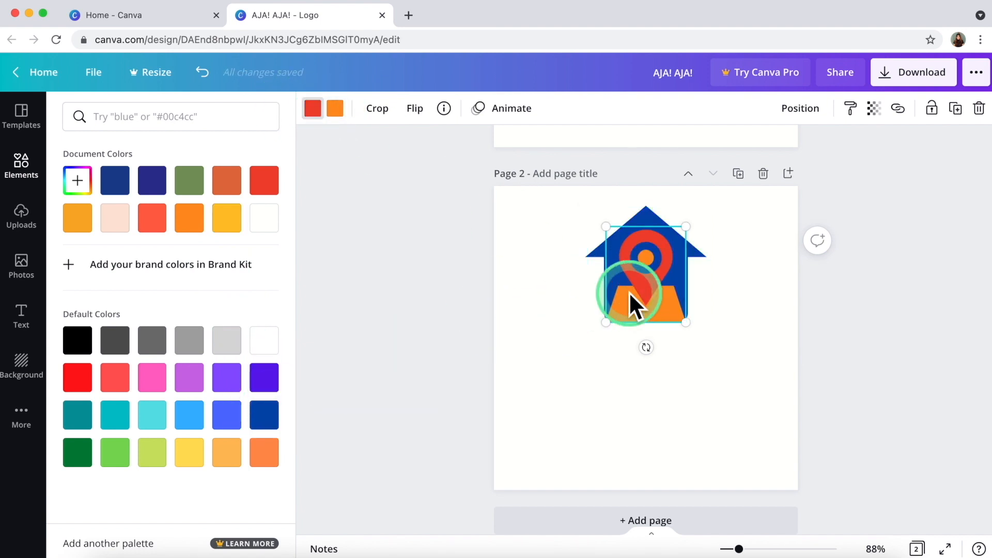
left_click(335, 108)
left_click(259, 189)
left_click(229, 222)
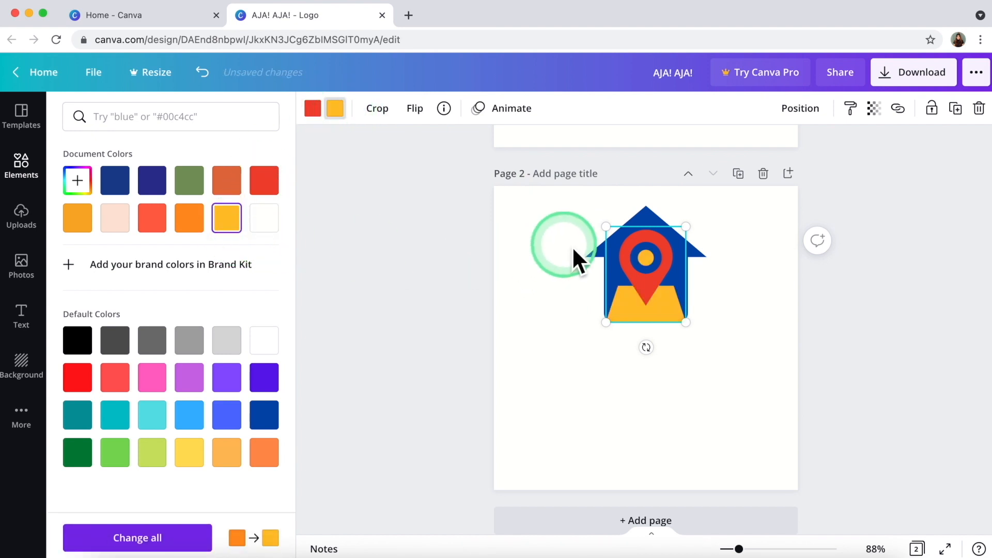
Shrink the pin and centre it on the page's vertical axis.
left_click_drag(606, 227, 614, 237)
left_click(655, 295)
left_click_drag(655, 296, 656, 292)
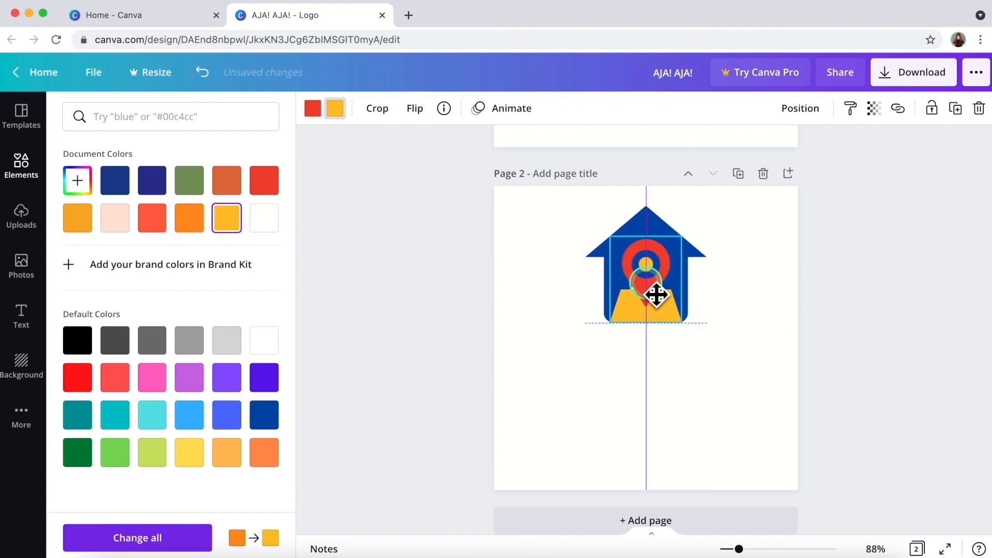
left_click(500, 312)
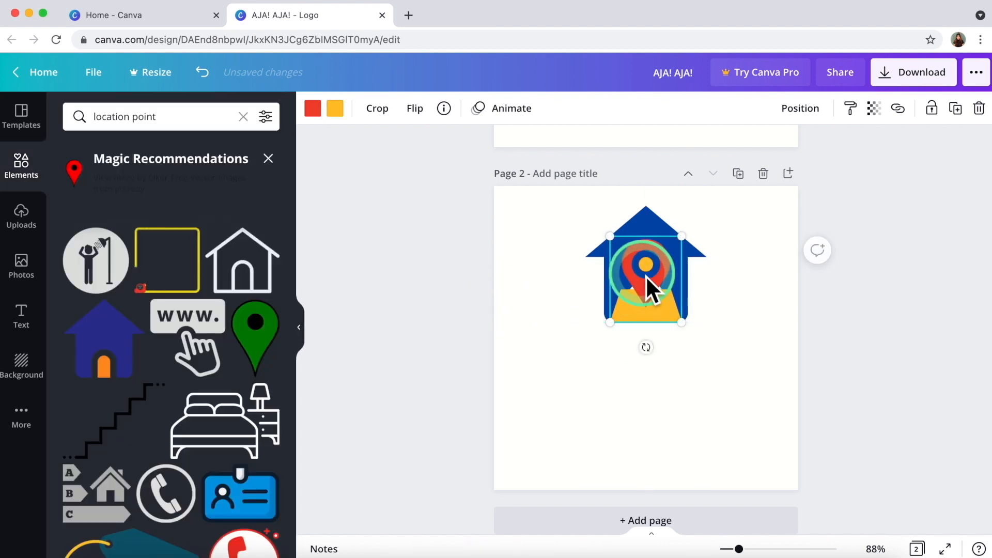
Enlarge the pin slightly and recentre it over the house.
left_click_drag(689, 243, 692, 233)
left_click(643, 278)
left_click_drag(643, 278, 649, 285)
left_click(573, 292)
left_click(561, 239)
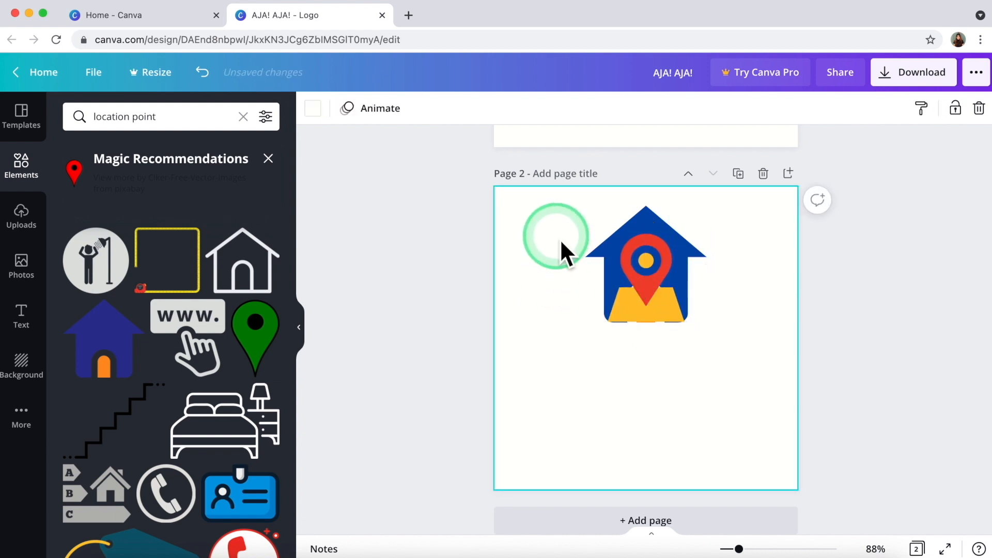
left_click(632, 305)
left_click(510, 349)
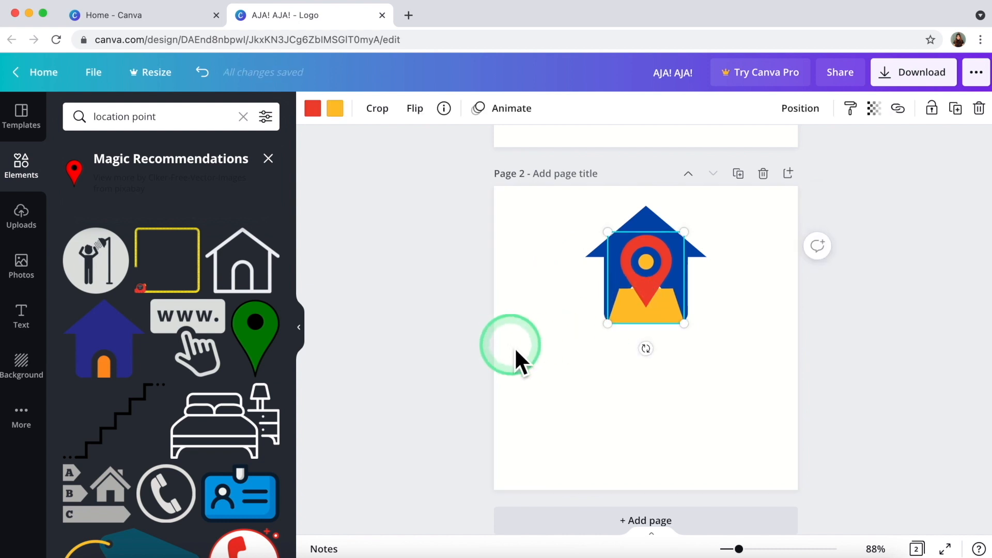
left_click(643, 303)
left_click(517, 312)
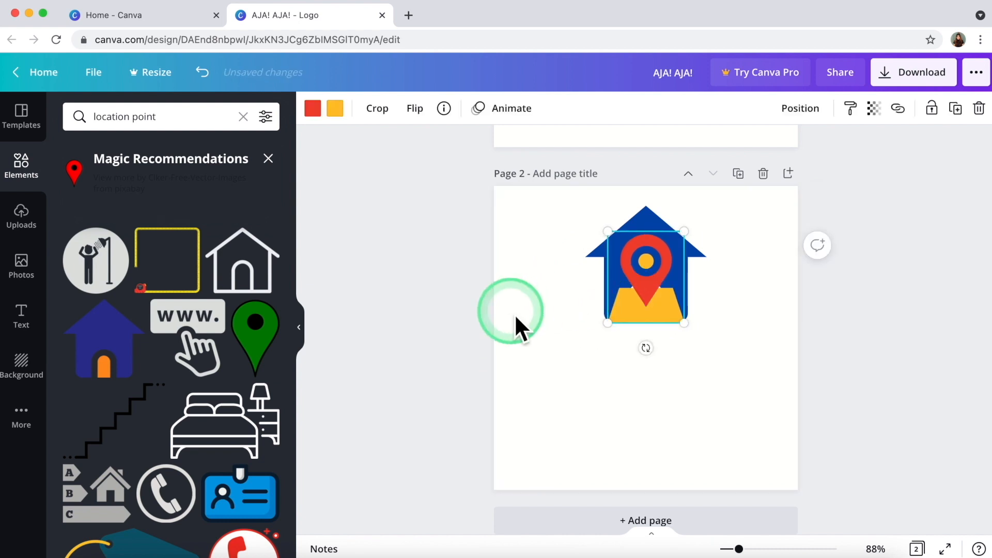
left_click(615, 302)
left_click(652, 293)
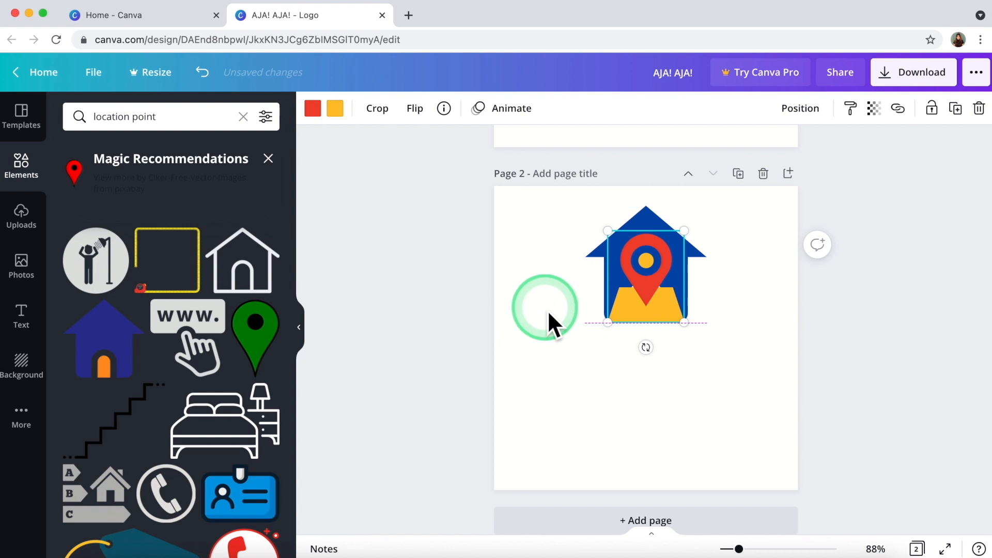
left_click_drag(549, 224, 605, 302)
left_click(518, 320)
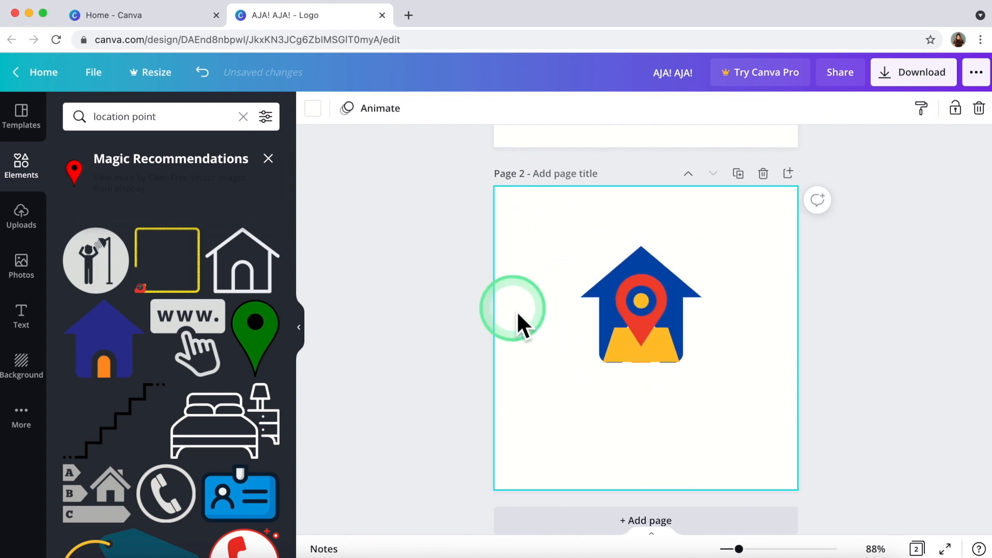
Zoom in, resize the pin to 128×154, and move it to the house's right.
left_click(754, 549)
left_click(597, 393)
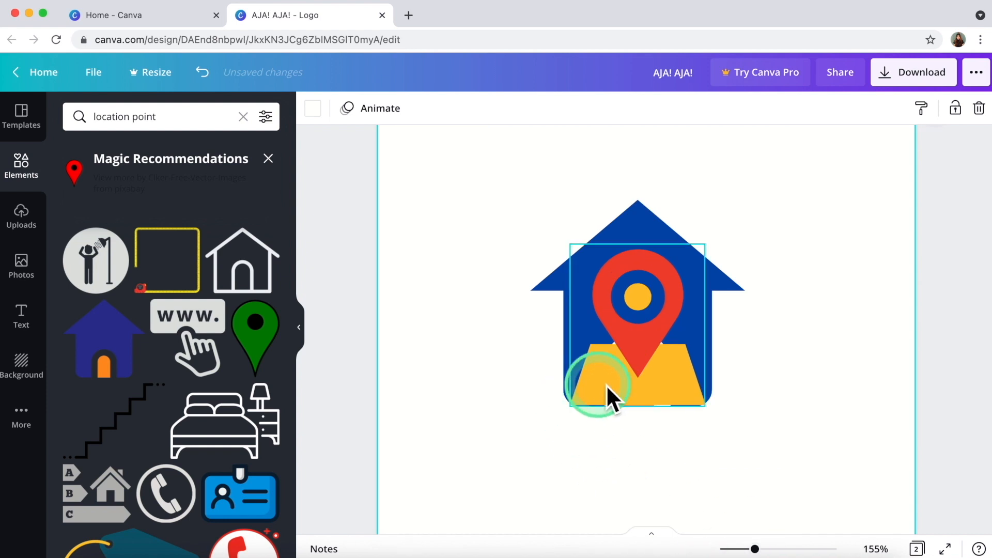
left_click(580, 416)
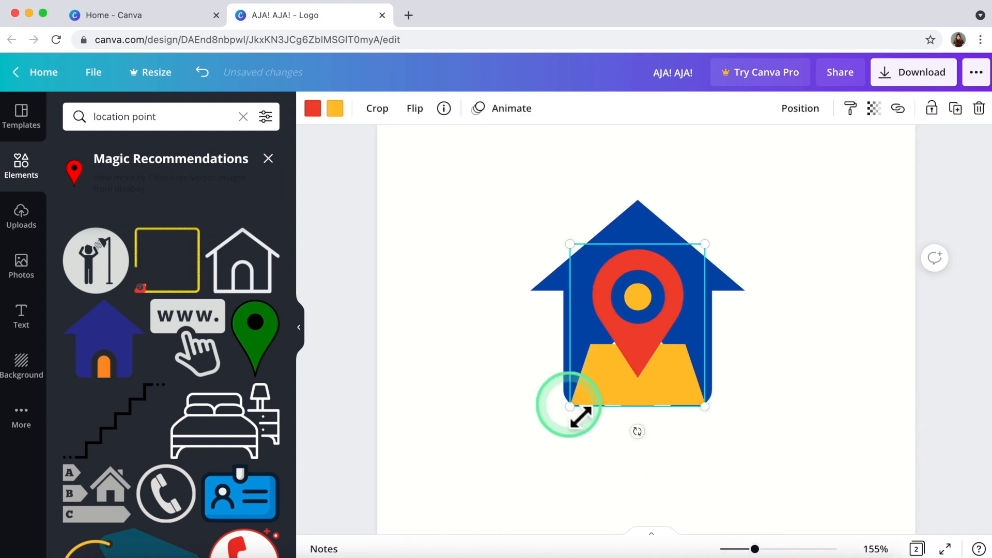
left_click_drag(579, 419, 576, 422)
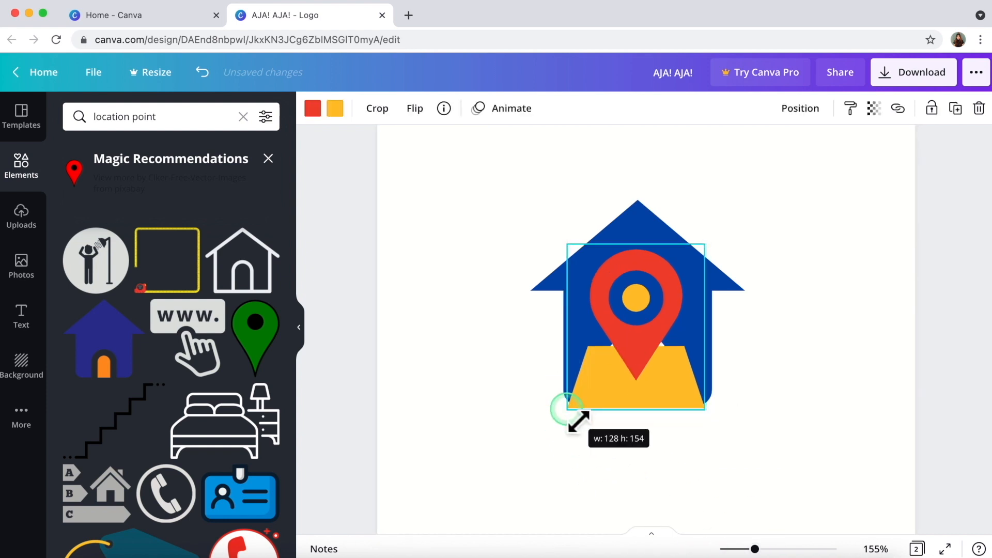
left_click(496, 447)
left_click(619, 409)
left_click_drag(627, 388, 778, 405)
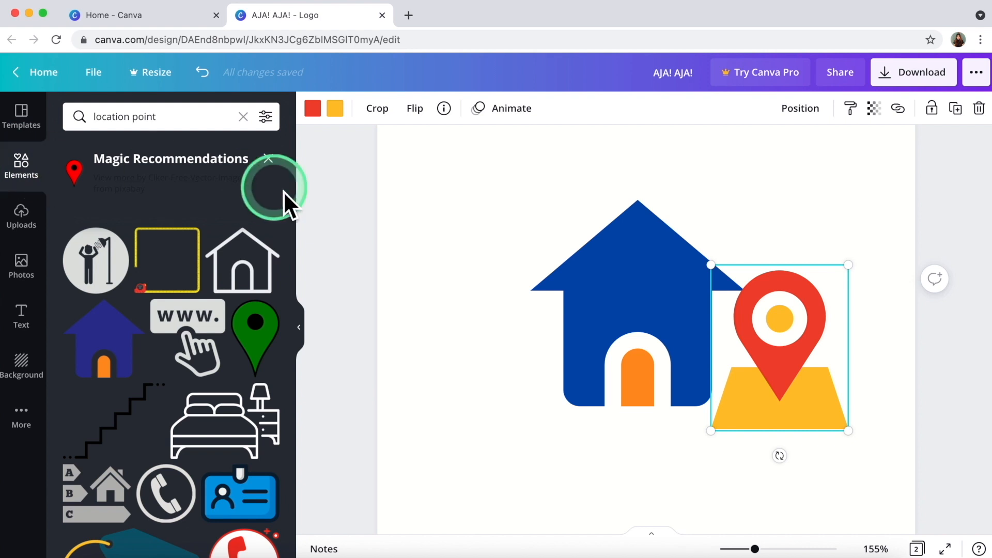
left_click(268, 159)
left_click(173, 241)
left_click(181, 261)
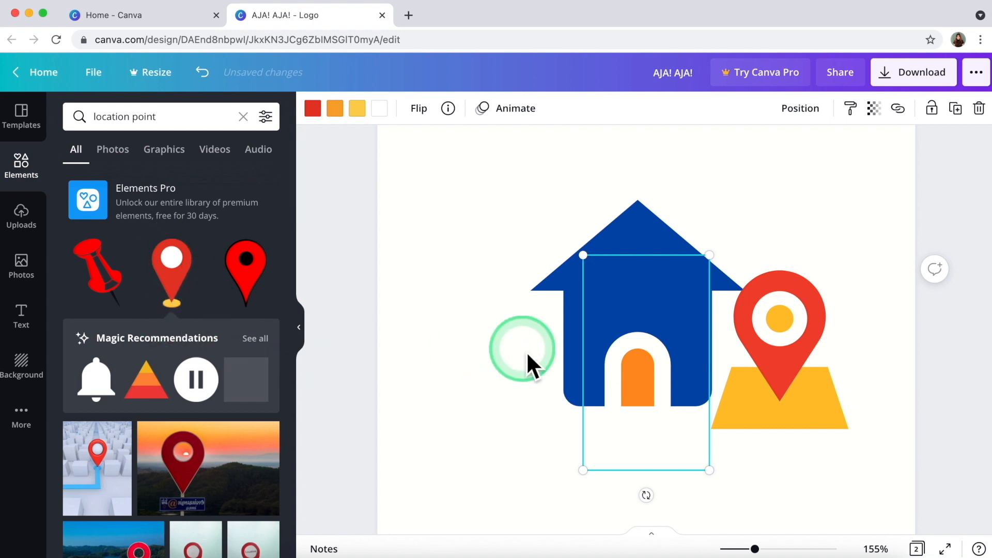
left_click_drag(652, 372, 654, 310)
left_click(603, 251)
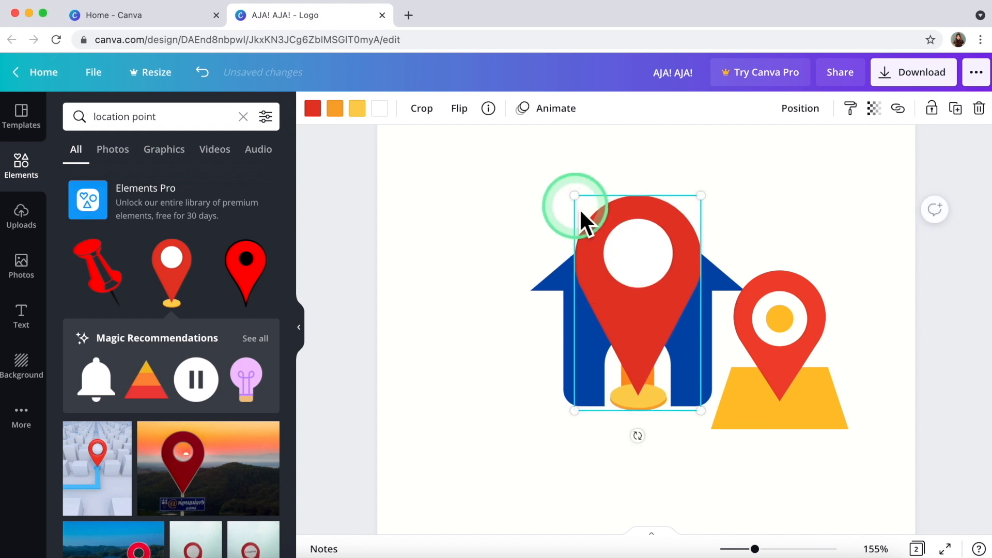
left_click_drag(575, 198, 645, 328)
left_click(788, 374)
key("Delete")
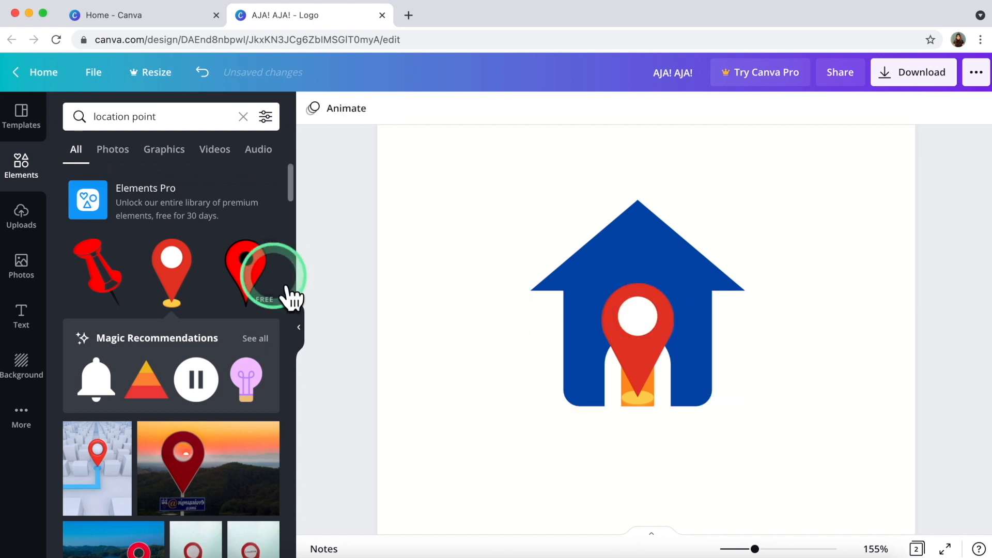
left_click(258, 344)
left_click(165, 364)
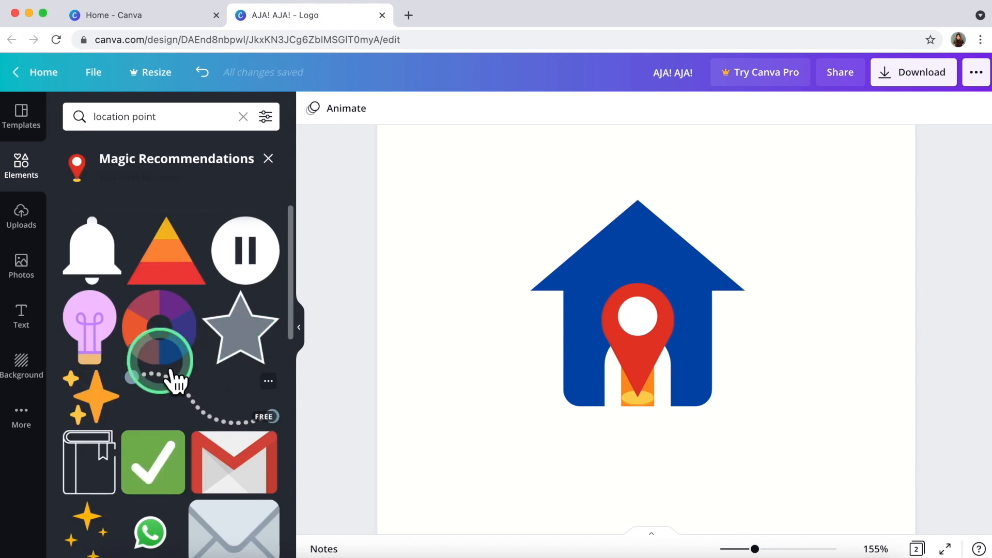
scroll(222, 394, "down", 5)
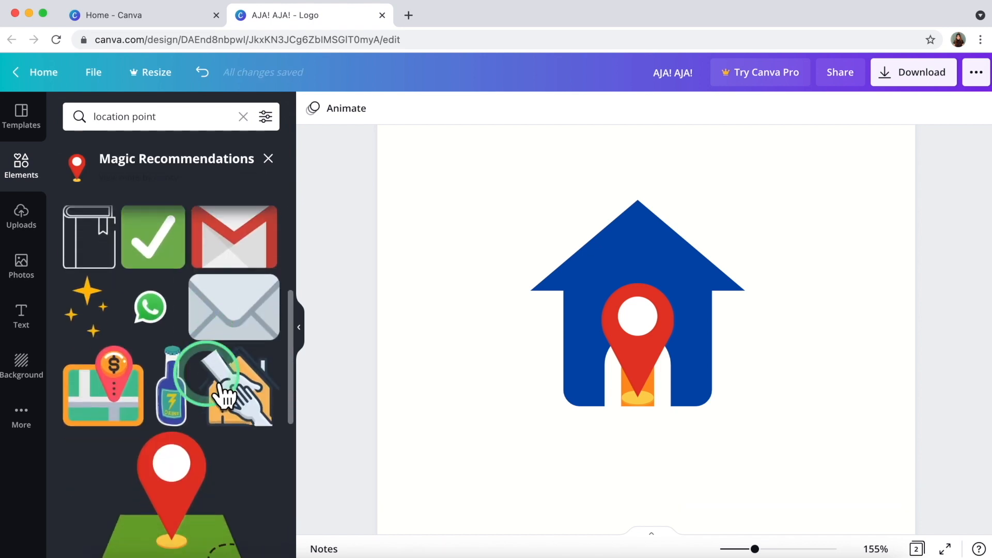
scroll(223, 395, "down", 5)
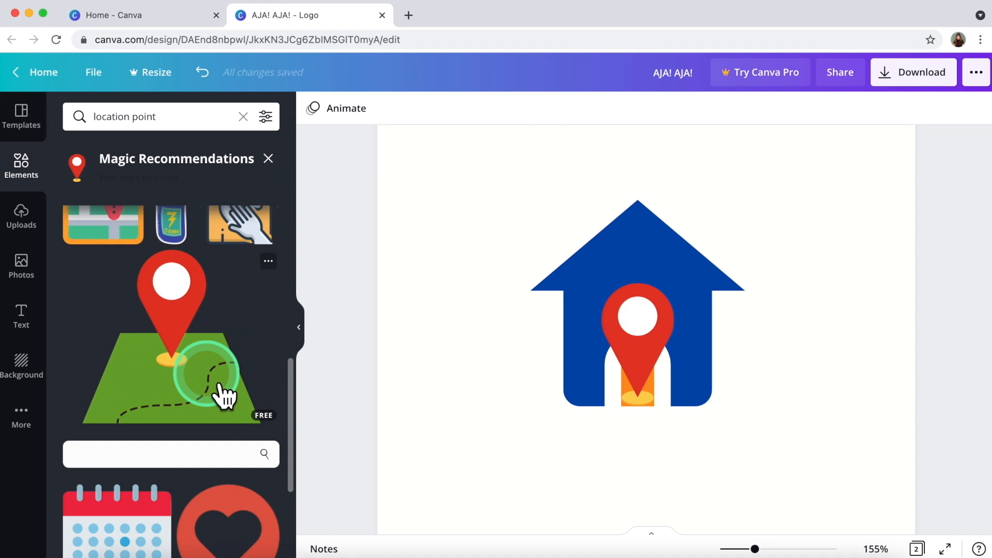
left_click(157, 336)
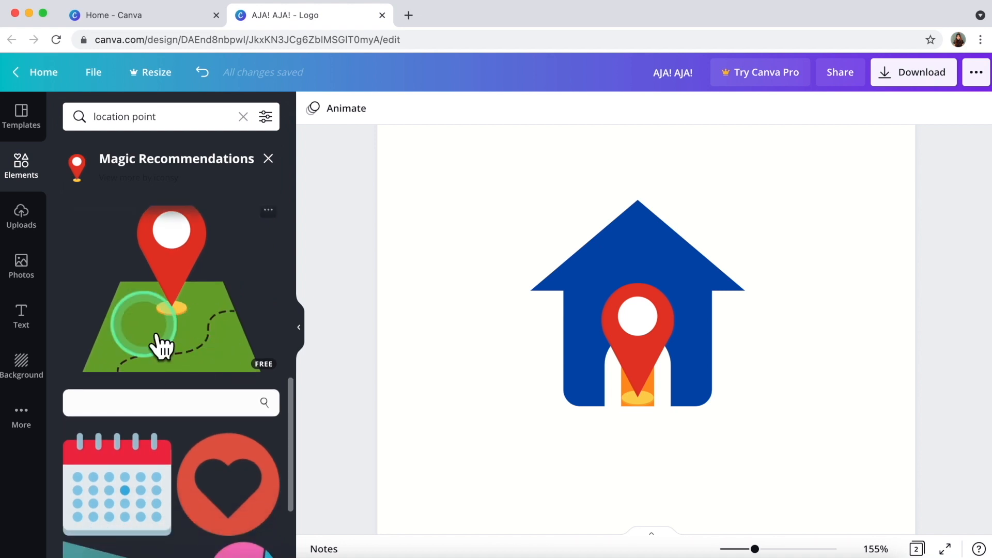
left_click(191, 342)
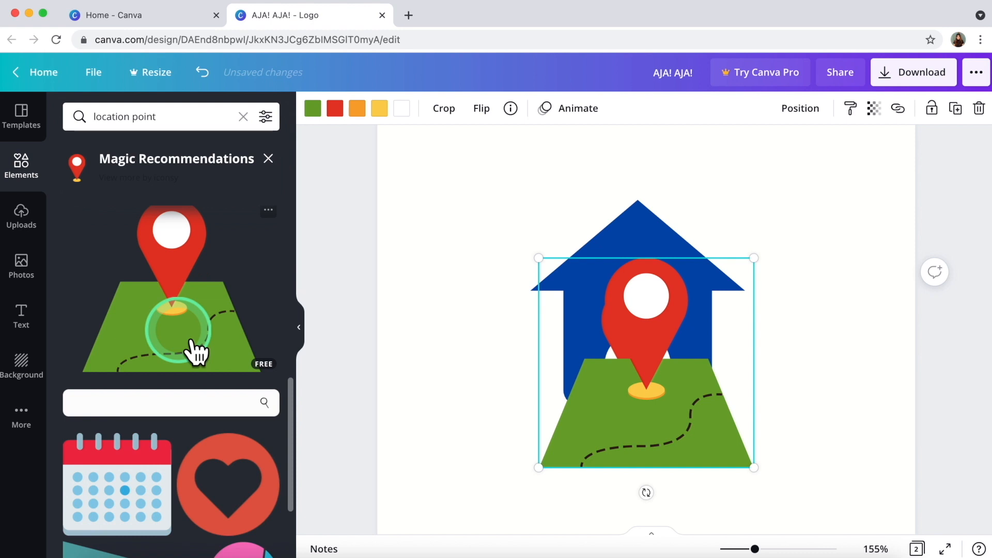
key("Delete")
left_click(112, 331)
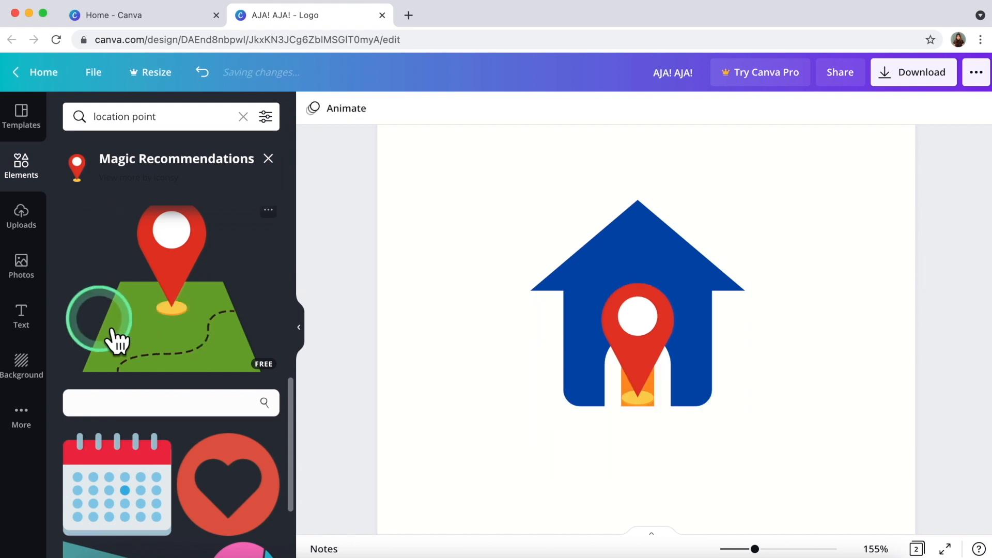
left_click(573, 299)
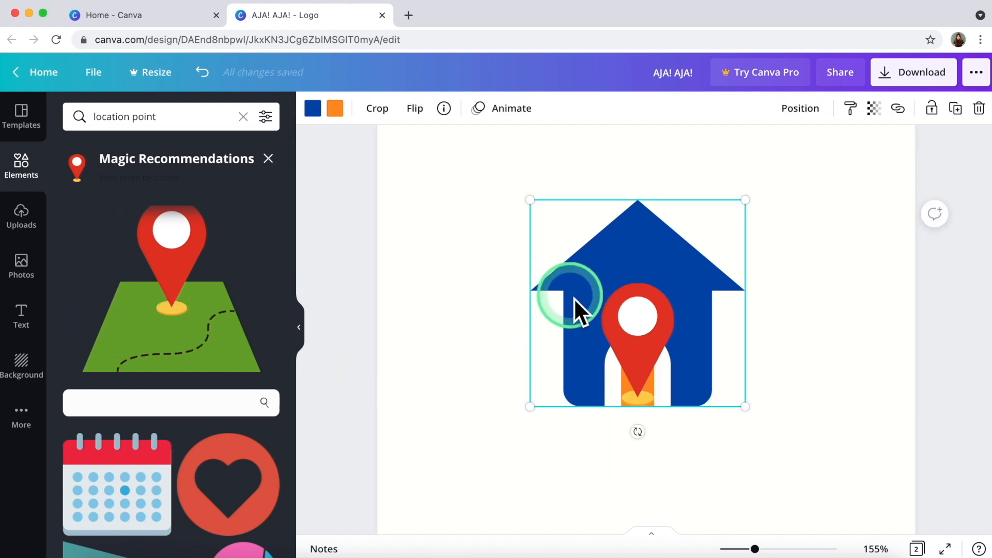
Colour the house green, then adjust it to the custom shade #7DB24E.
left_click(314, 109)
left_click(189, 181)
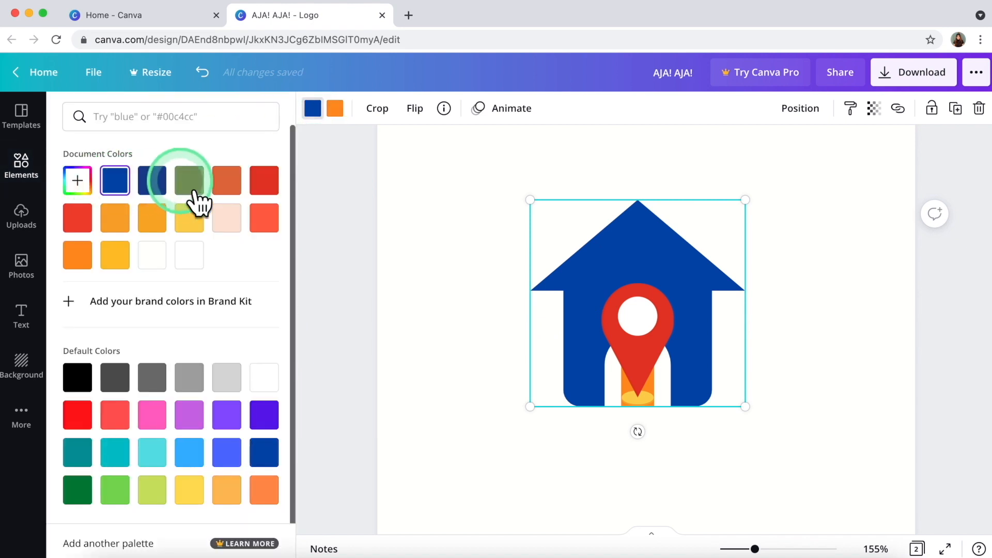
left_click(399, 238)
left_click(600, 279)
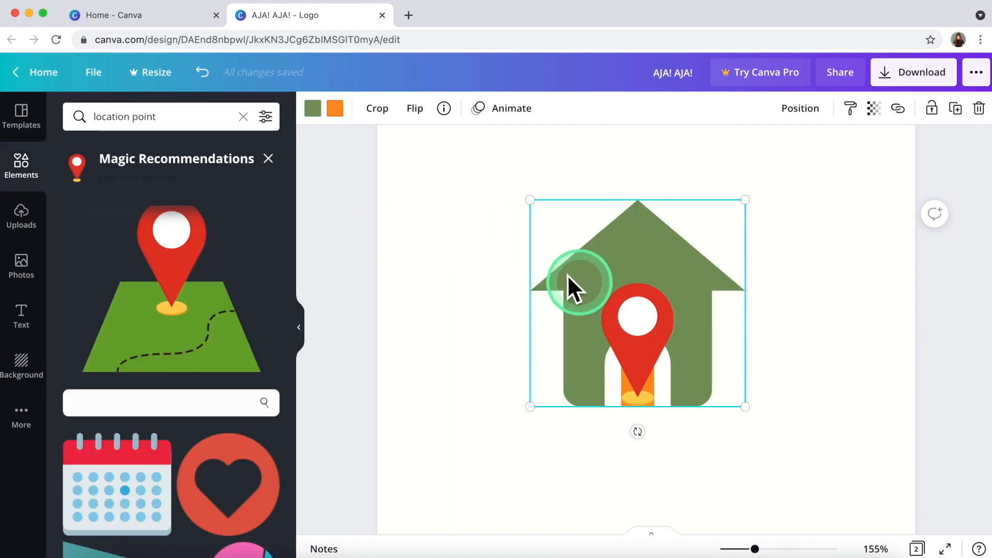
left_click(313, 108)
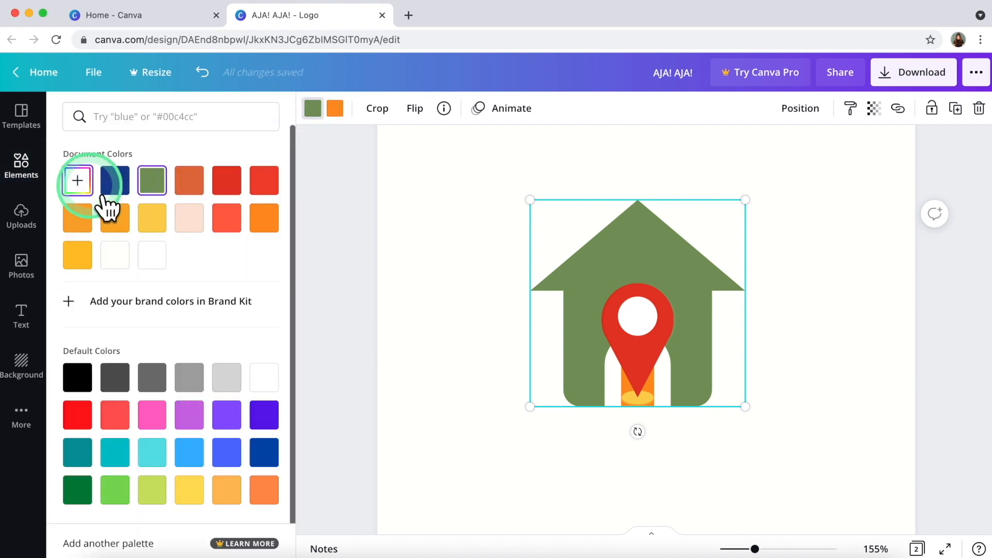
left_click(79, 180)
left_click_drag(165, 238, 178, 236)
left_click(330, 256)
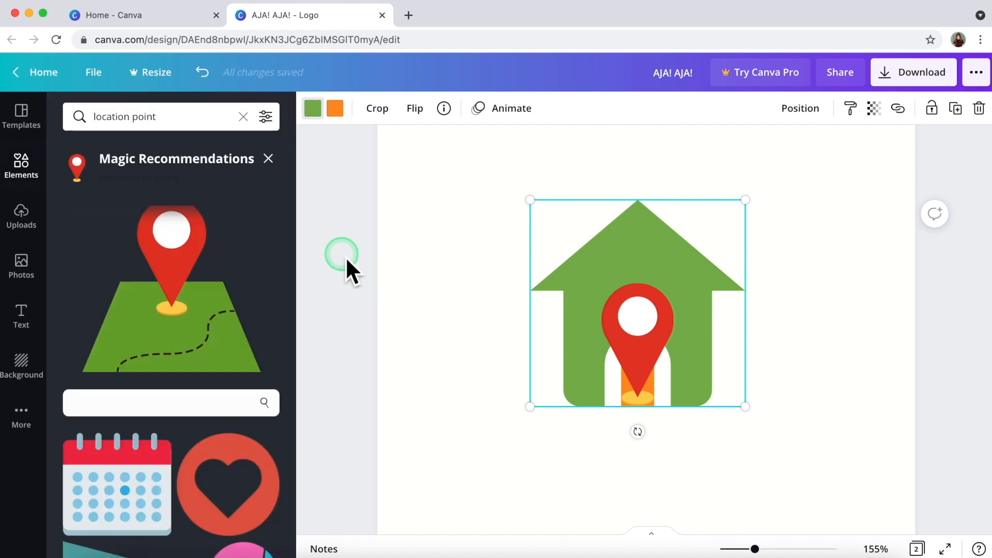
Enlarge the red pin and centre it inside the house.
left_click(628, 310)
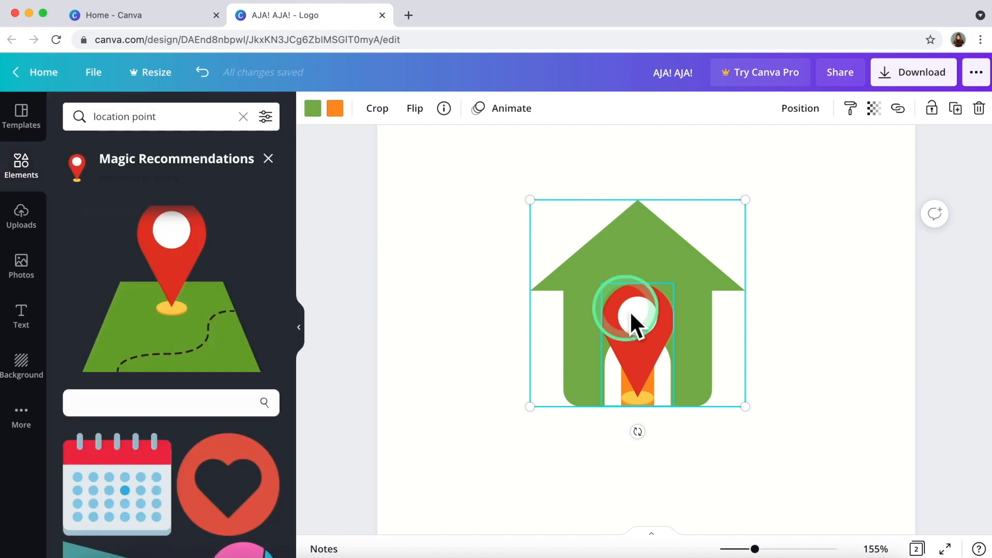
left_click_drag(602, 285, 575, 253)
left_click_drag(625, 313, 645, 324)
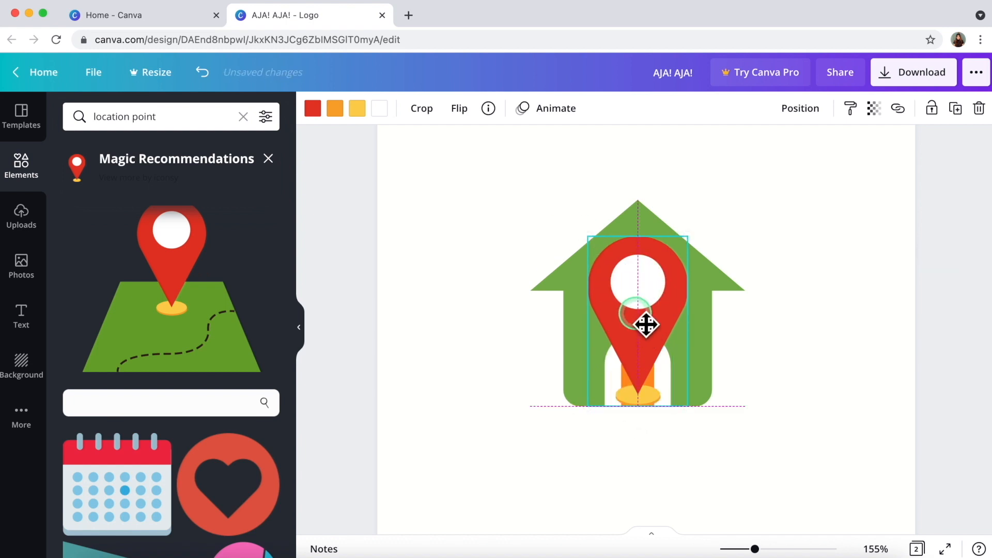
left_click_drag(646, 325, 637, 327)
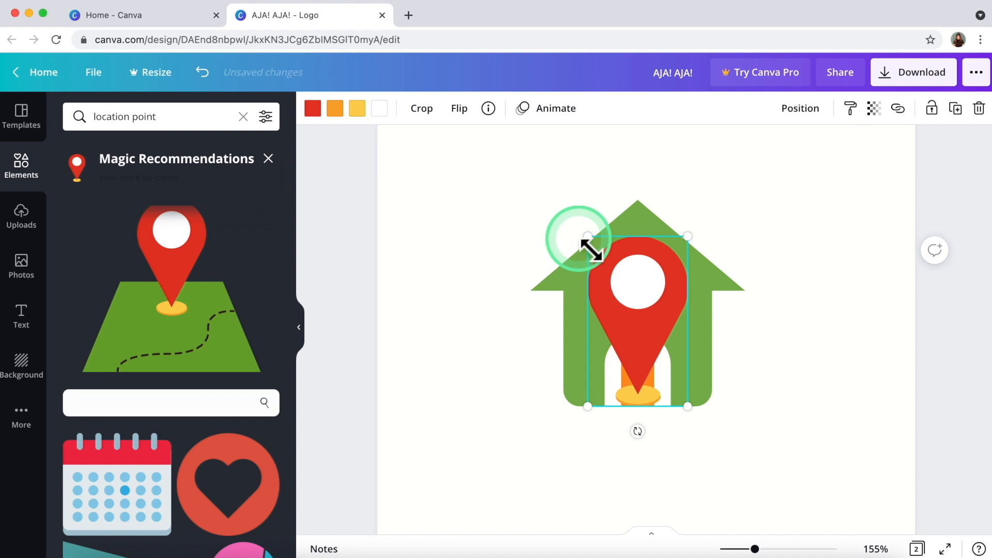
left_click_drag(587, 236, 582, 231)
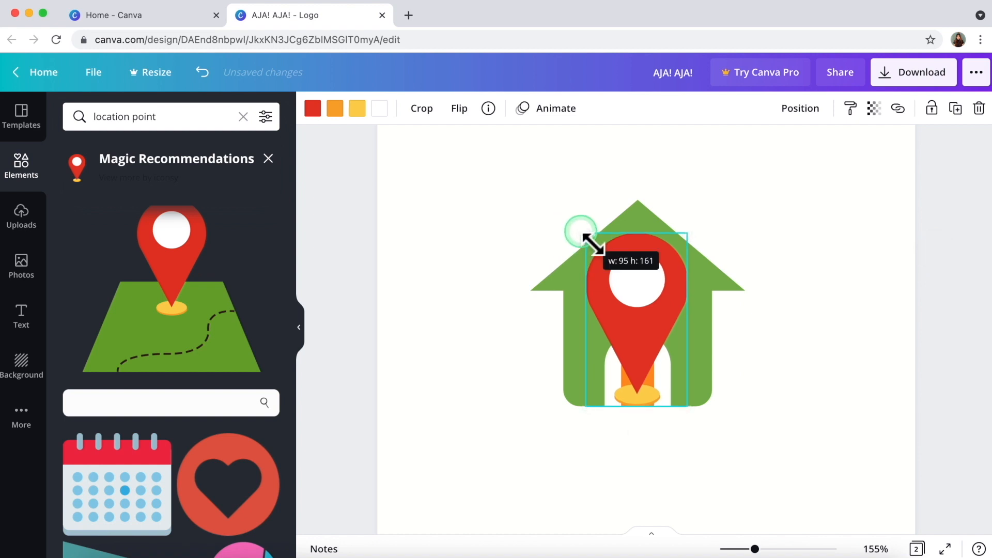
left_click(460, 307)
left_click(268, 158)
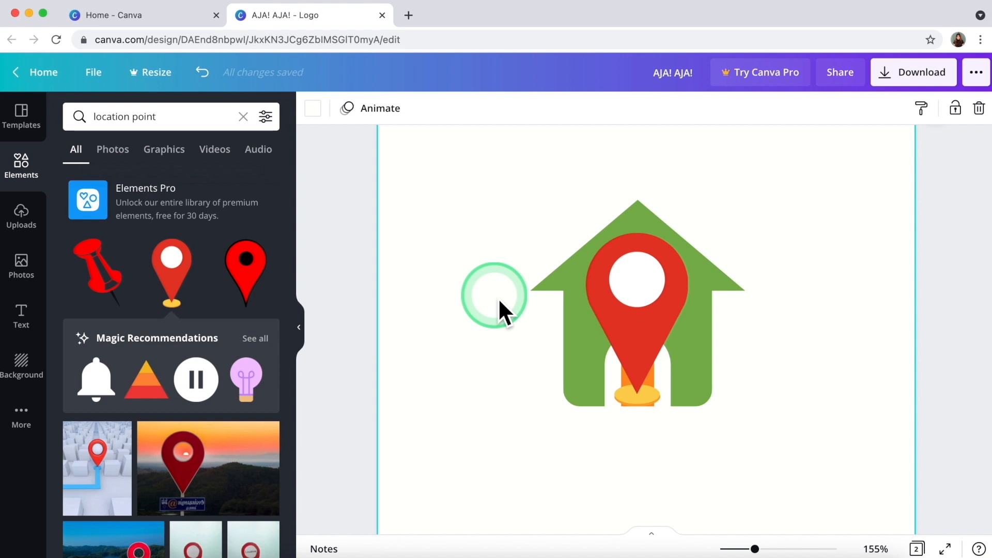
Add a rectangle sized over the house's doorway, coloured the house's green from Document Colors.
key("r")
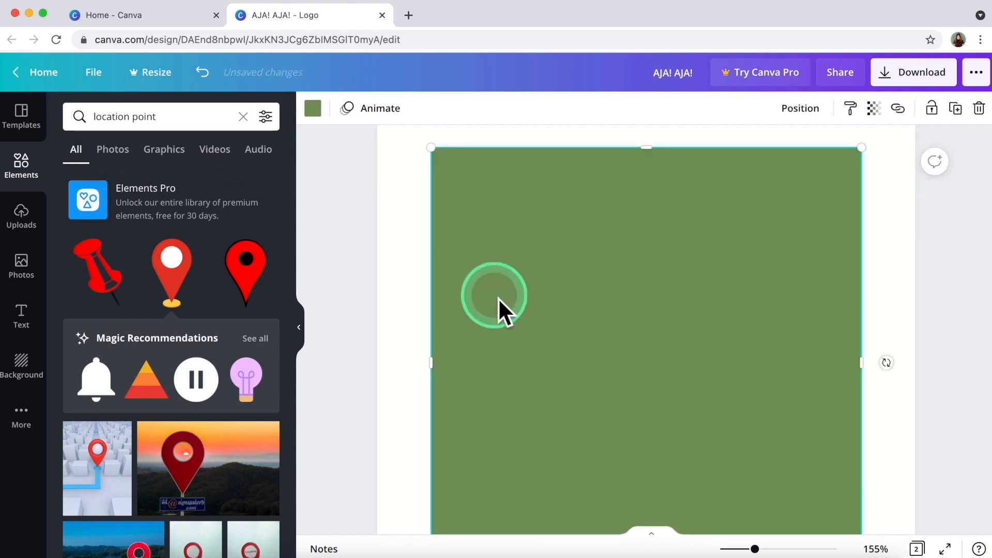
left_click_drag(755, 549, 743, 548)
left_click_drag(500, 241, 643, 383)
left_click(313, 108)
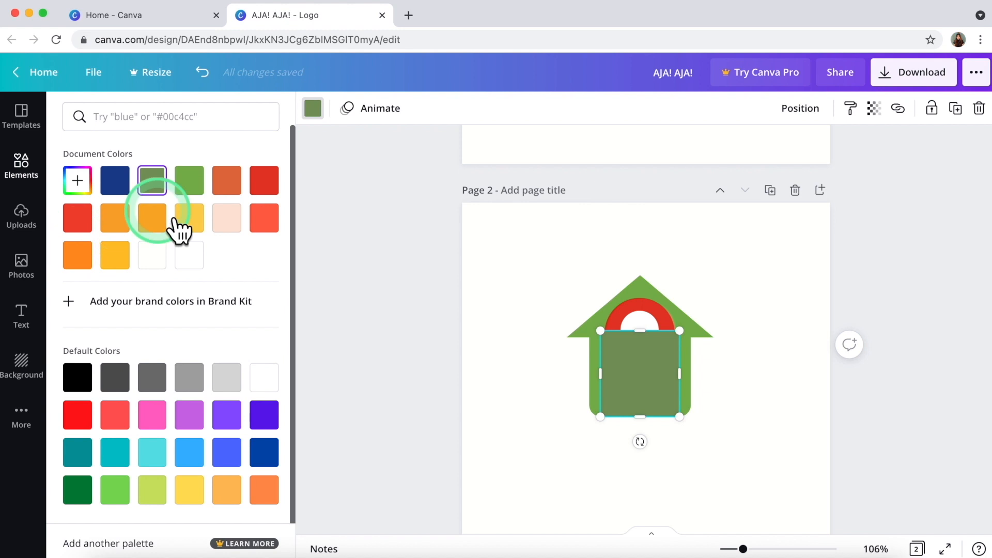
left_click(192, 186)
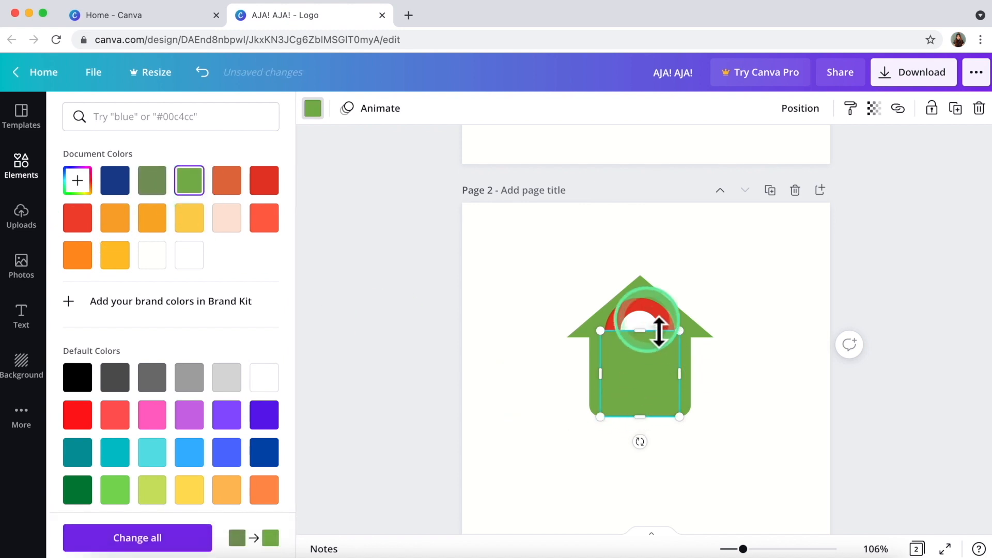
left_click(547, 311)
left_click(628, 308)
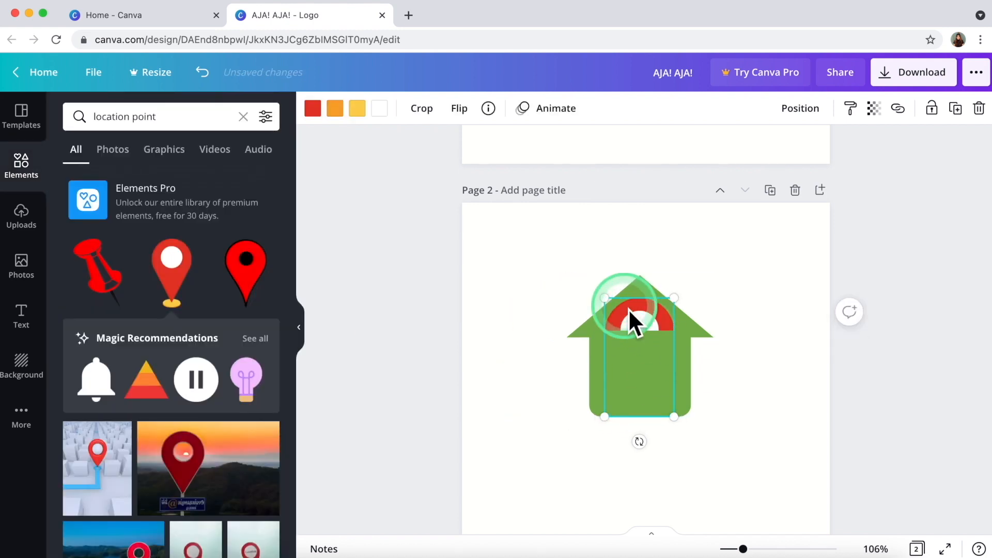
Bring the red pin to the front, shrink it slightly and nudge it onto the centre line.
right_click(629, 308)
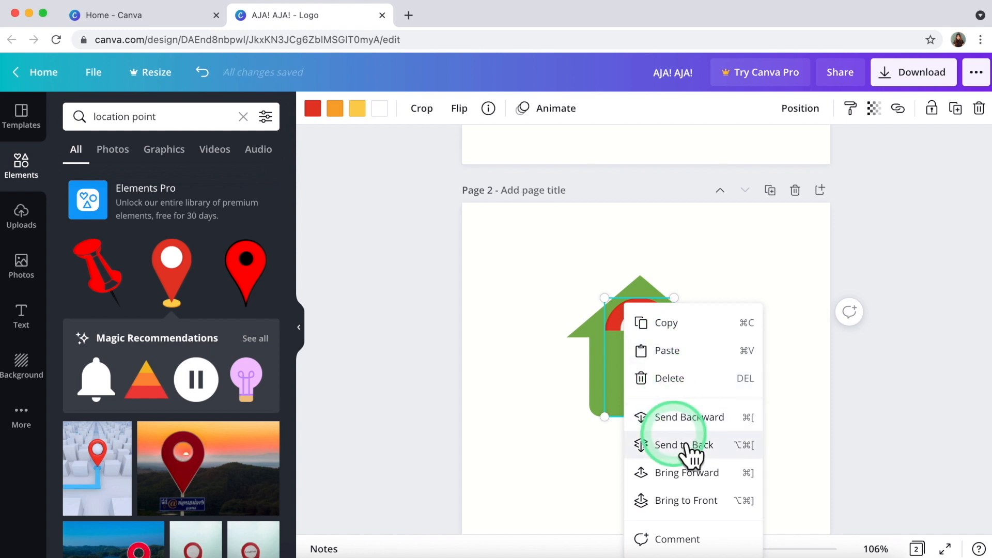
left_click(705, 492)
left_click(474, 402)
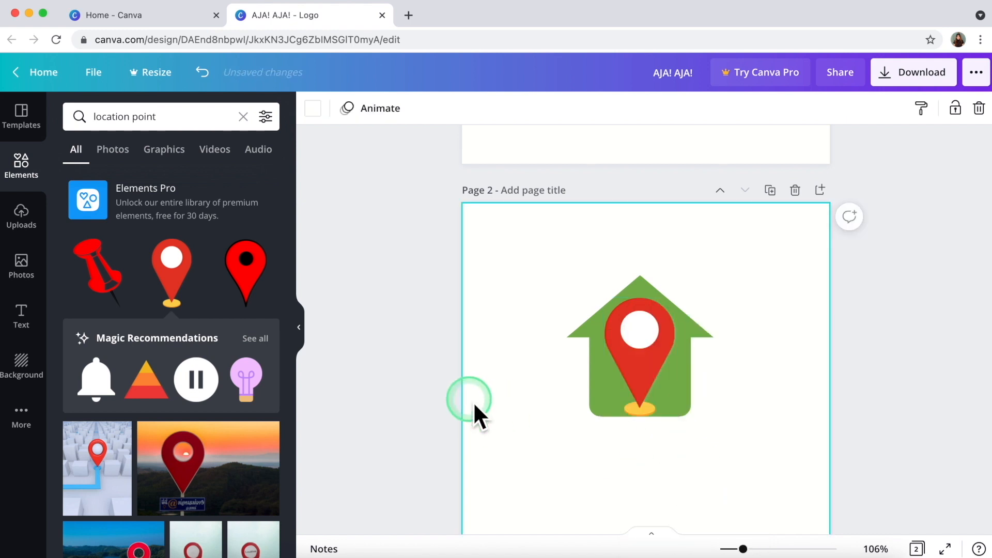
left_click(637, 354)
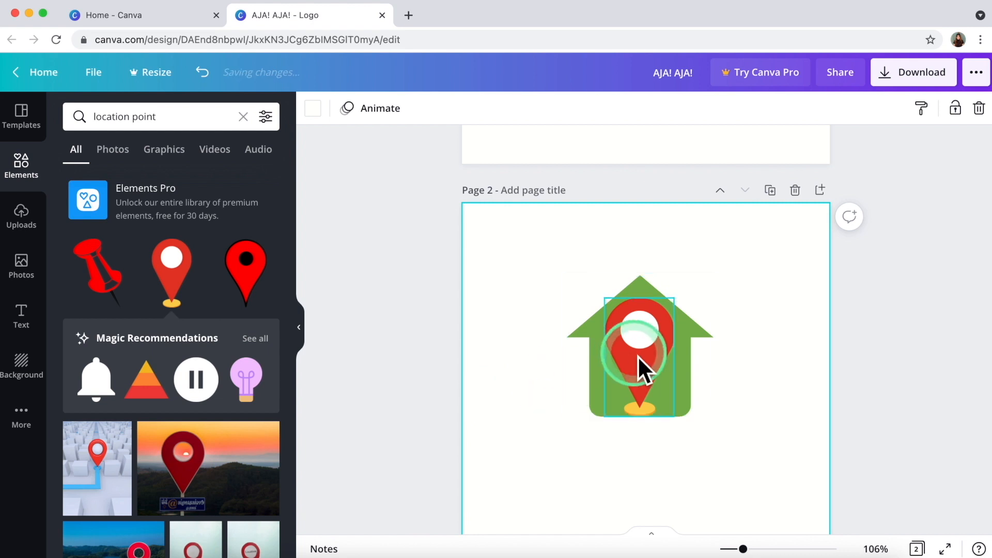
mouse_move(604, 298)
left_mouse_down()
mouse_move(620, 321)
mouse_move(610, 306)
left_mouse_up()
left_click(509, 390)
left_click_drag(649, 381, 659, 374)
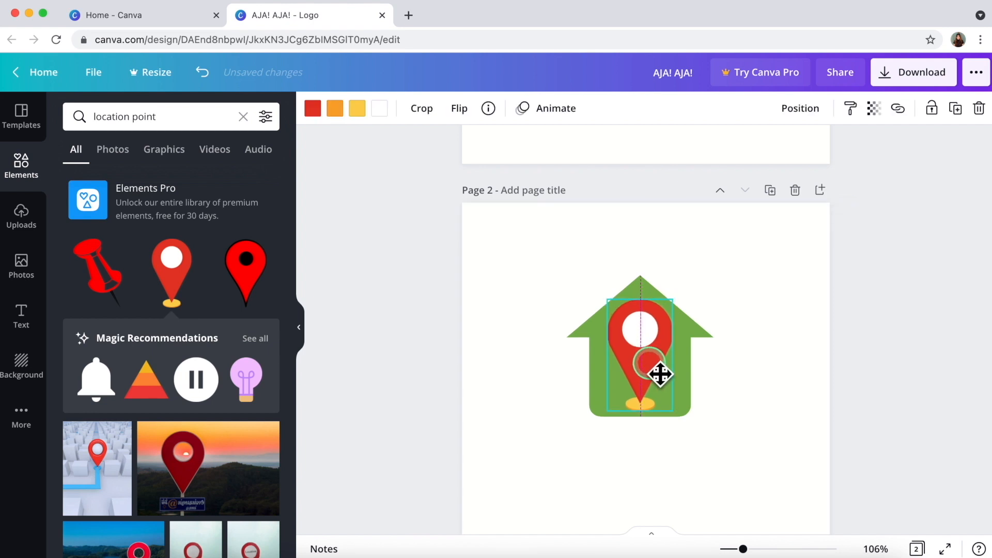
left_click(482, 403)
Select the house and pin together and group them.
left_click_drag(535, 272, 687, 362)
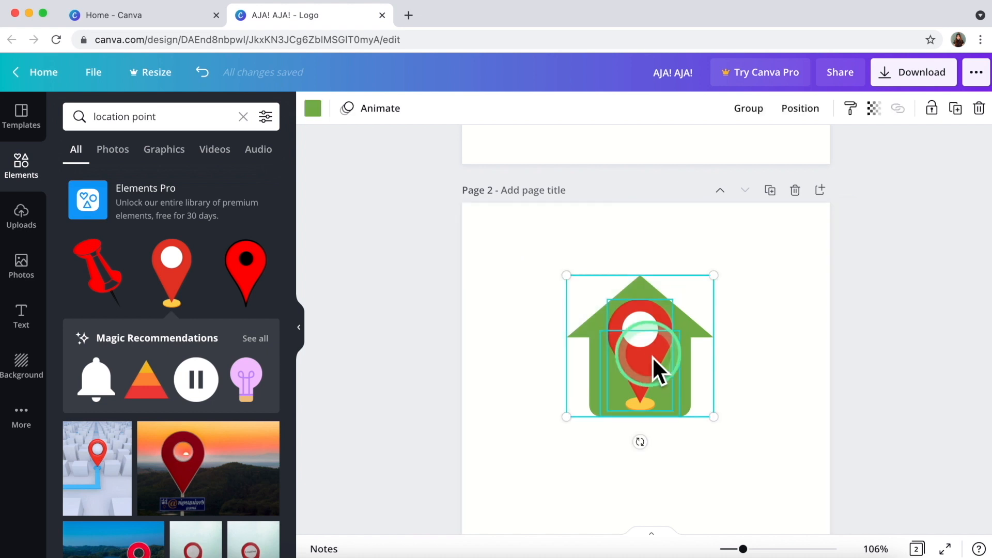
right_click(652, 357)
left_click(693, 539)
left_click(399, 426)
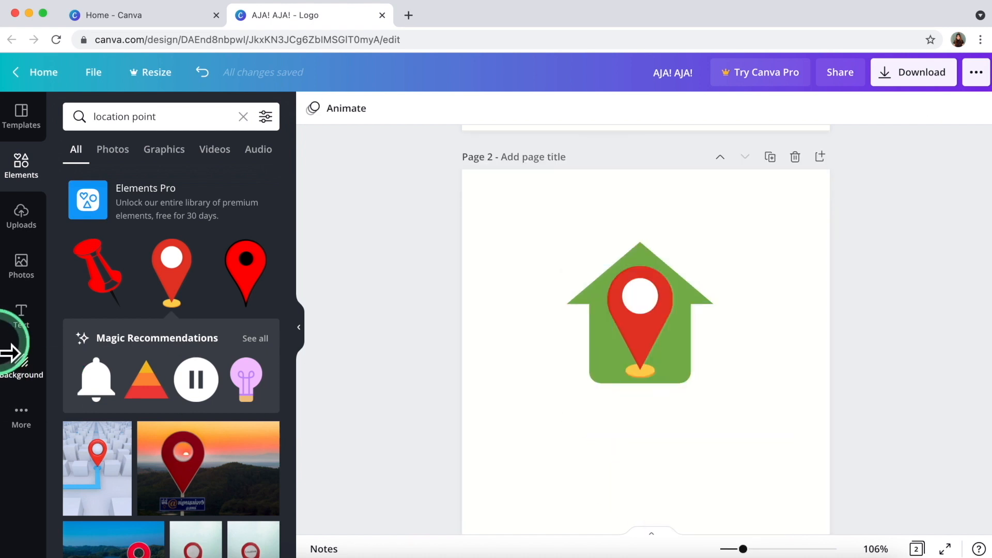
Try the Local Shop logo template, dismiss its upgrade offer, and add a heading text box instead.
left_click(38, 331)
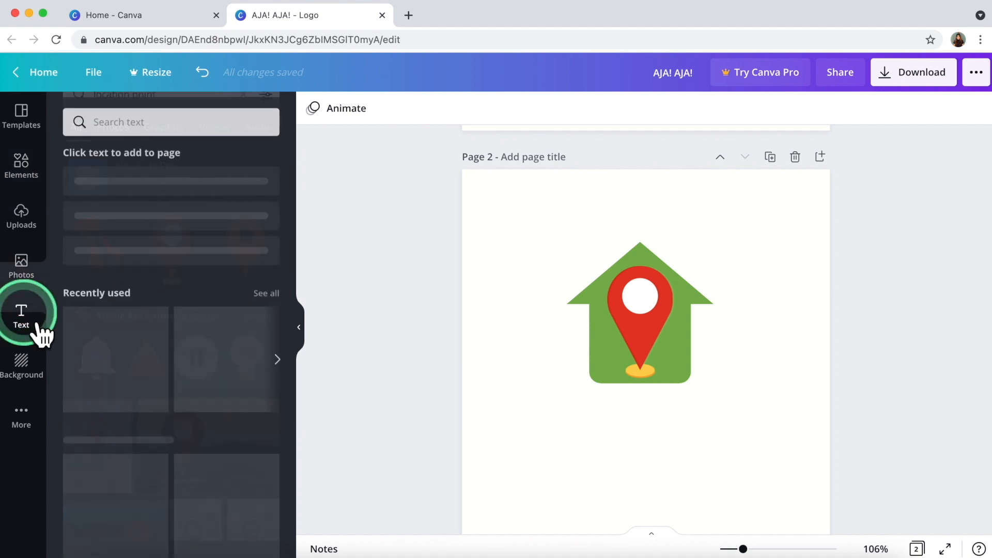
scroll(122, 372, "down", 3)
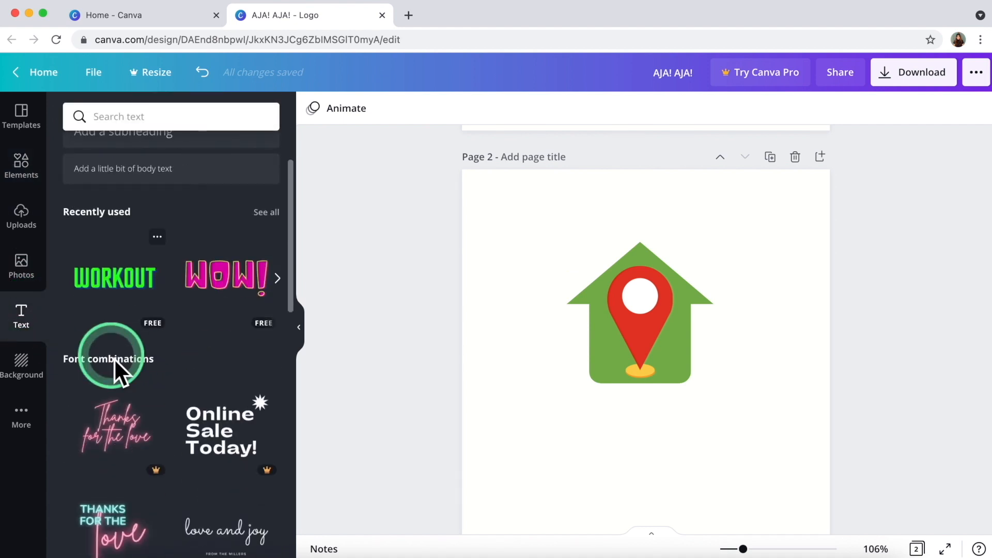
left_click(21, 118)
left_click(114, 234)
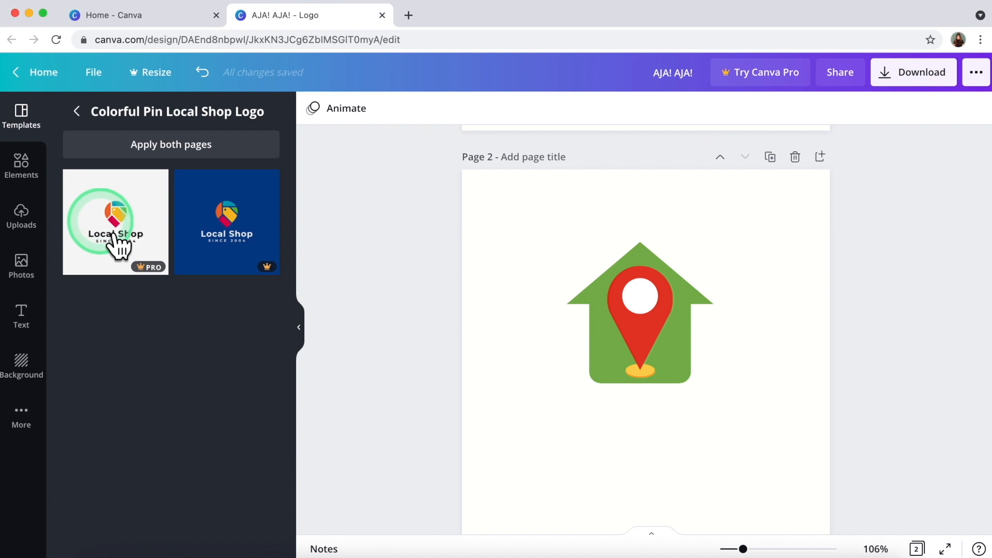
left_click(108, 241)
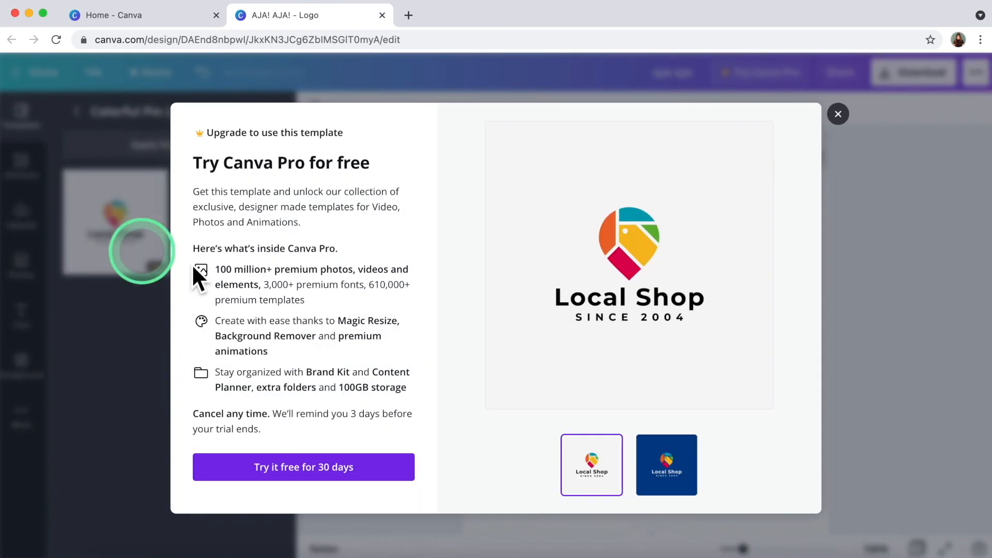
left_click(838, 114)
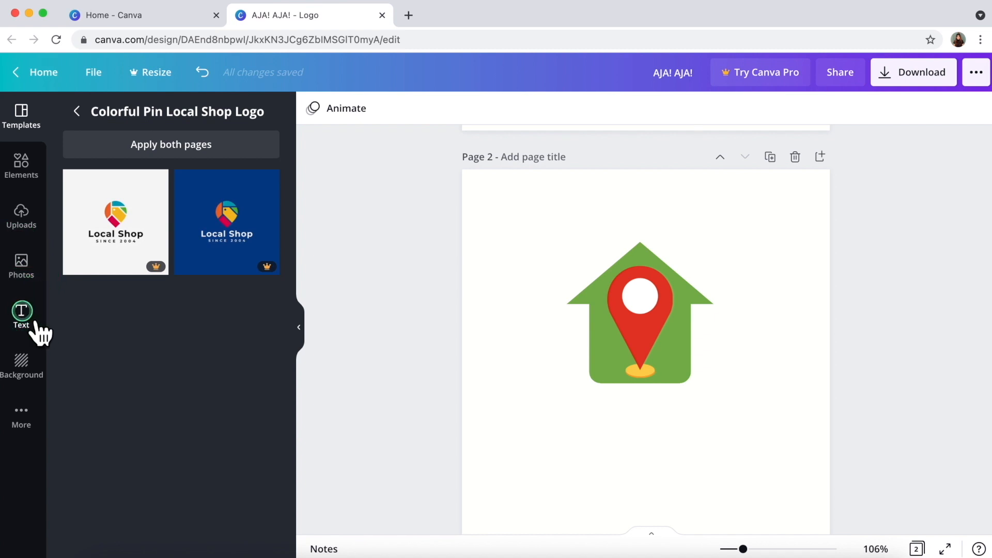
left_click(35, 322)
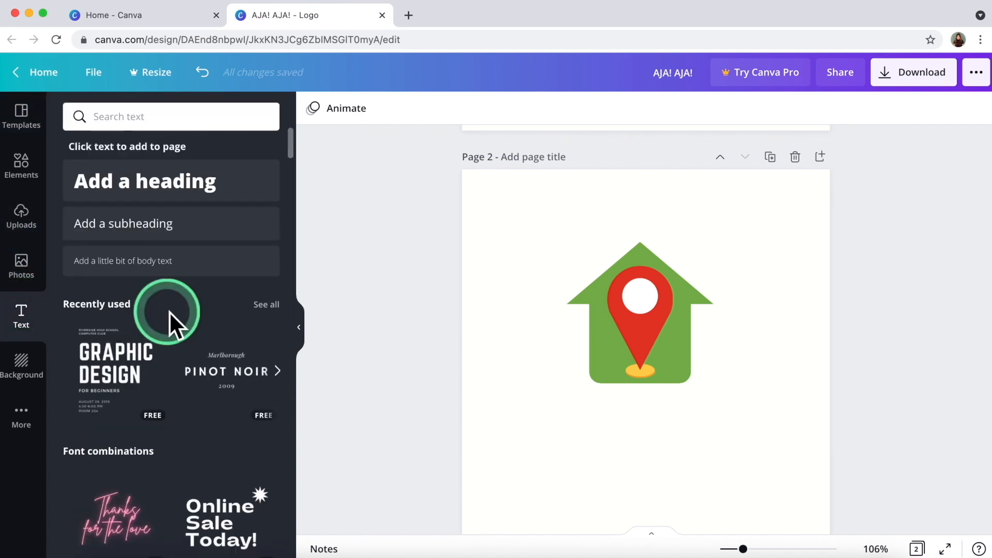
left_click(139, 193)
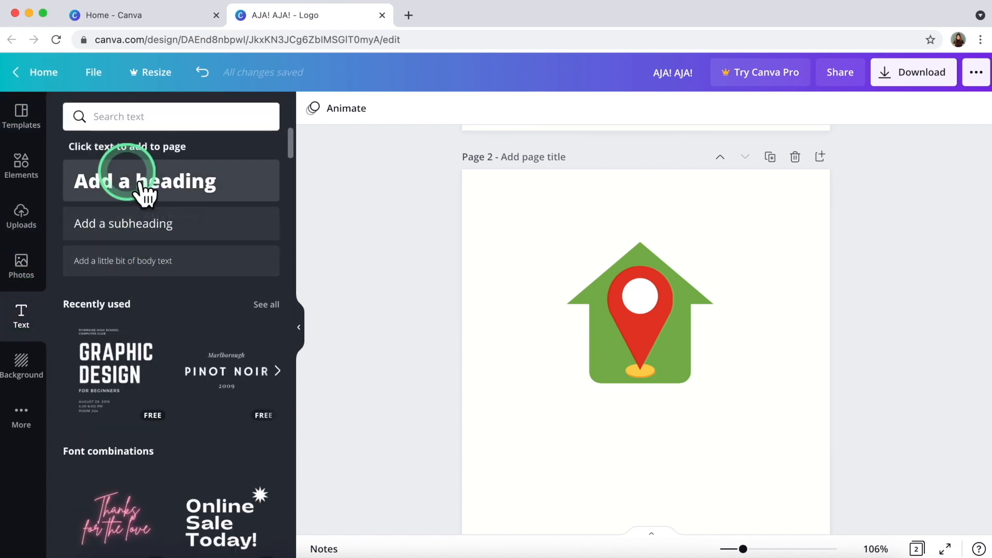
Insert a heading below the house icon and replace its text with 'pointtopoint'.
left_click(554, 363)
left_click(496, 414)
left_click(582, 361)
left_click_drag(583, 361, 582, 430)
triple_click(565, 414)
type("poin")
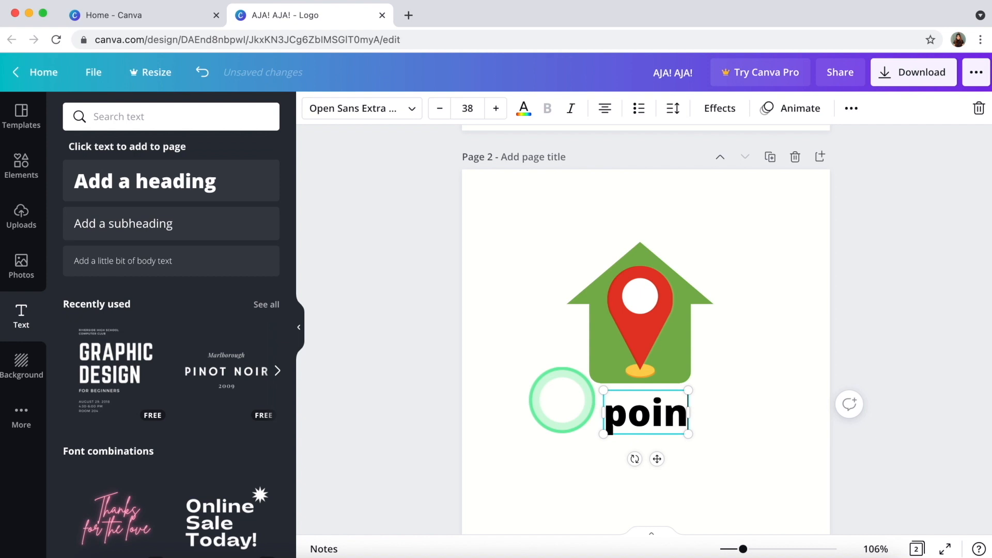
type("ttopo")
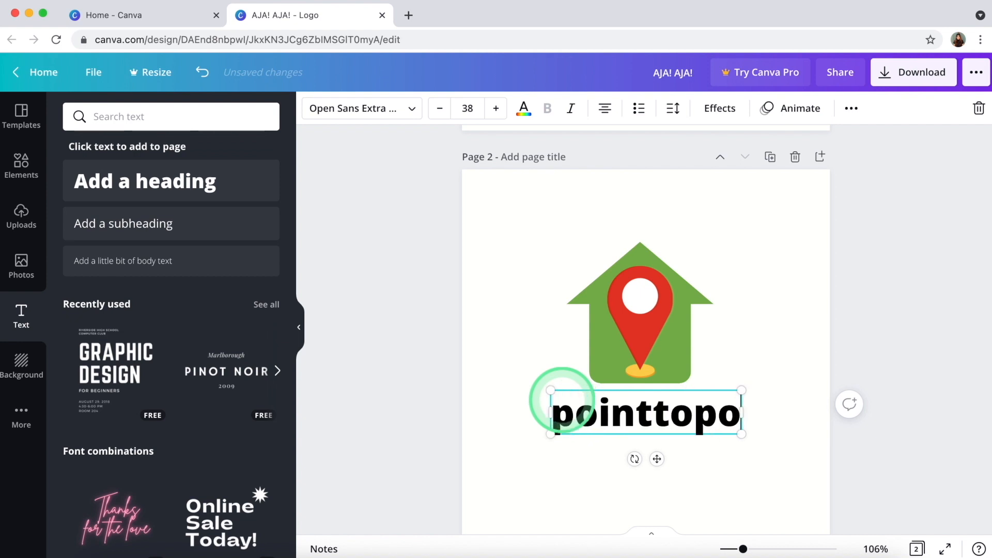
type("int")
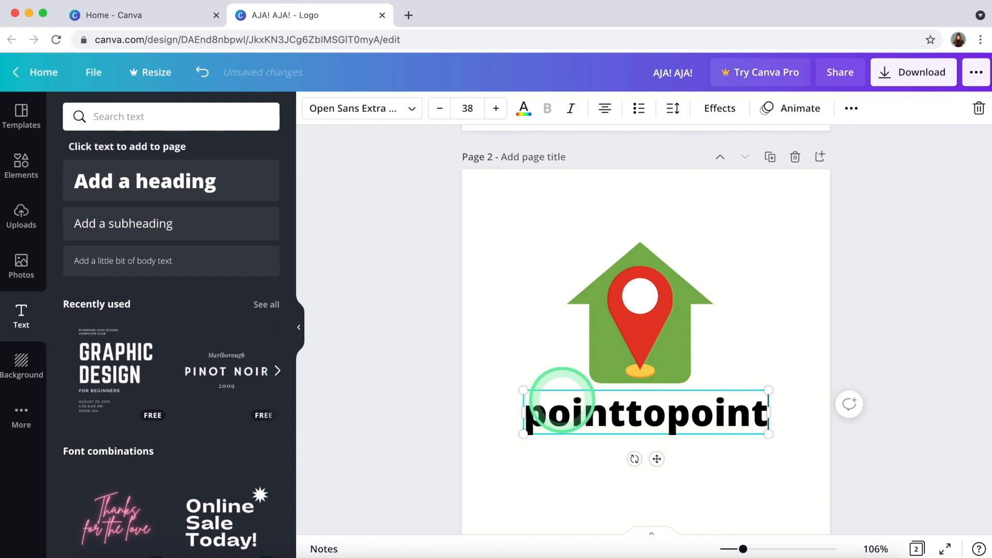
Set the pointtopoint text to League Gothic at size 60.
double_click(576, 412)
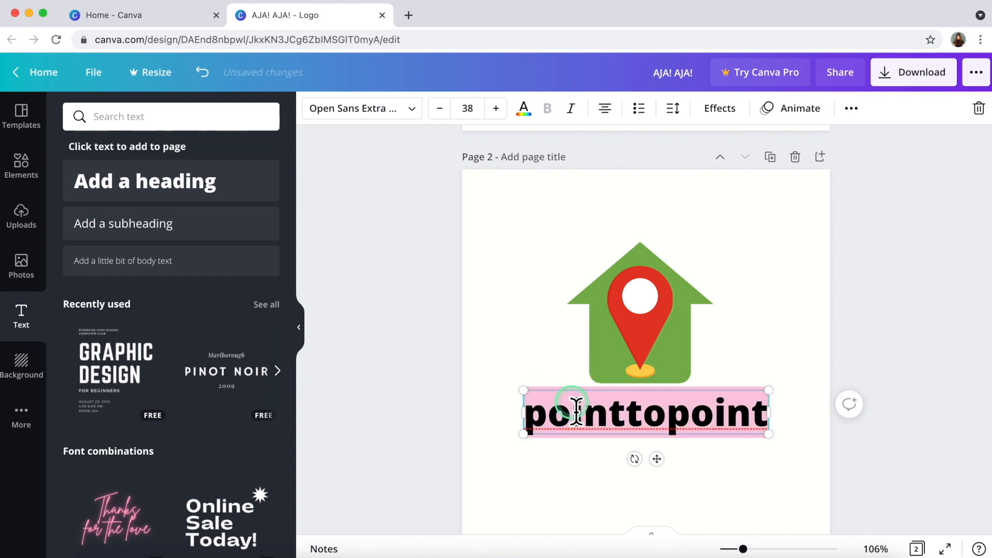
left_click(380, 111)
scroll(89, 370, "down", 5)
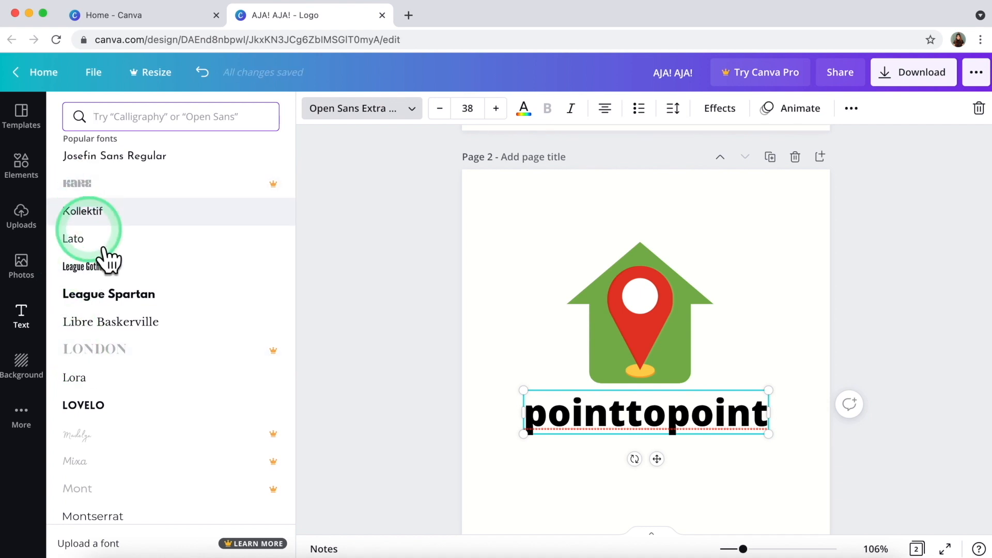
left_click(110, 273)
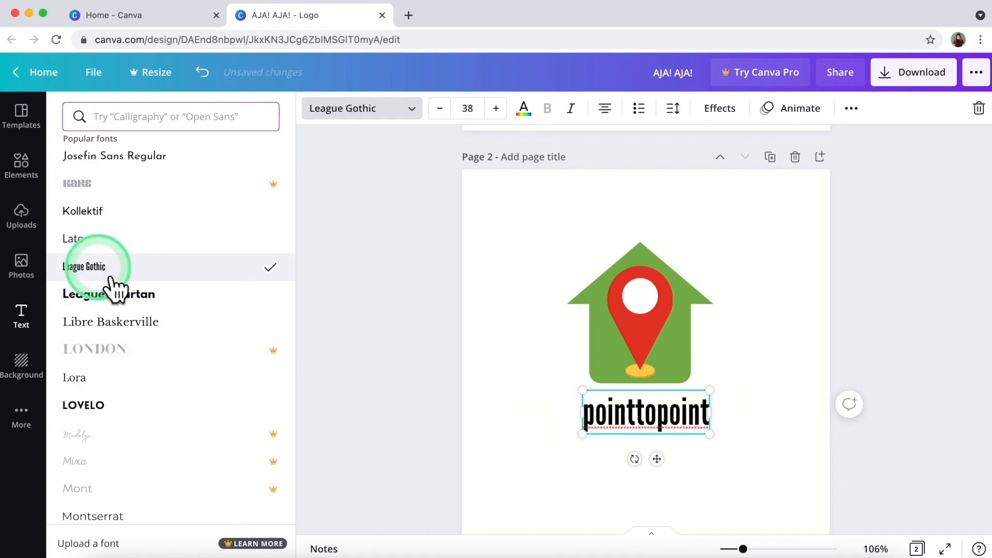
left_click(465, 111)
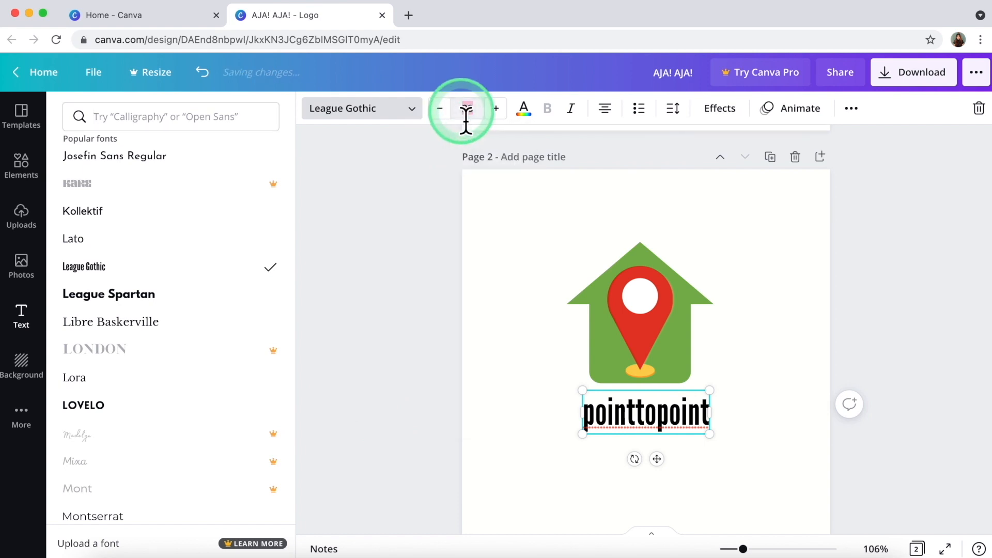
type("60")
key("Return")
Move pointtopoint up closer beneath the house.
left_click(408, 271)
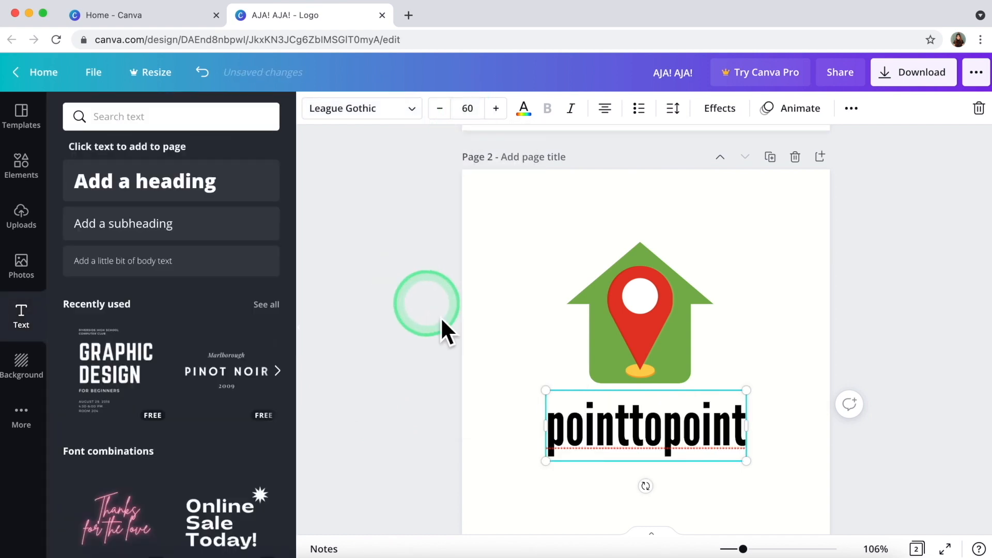
left_click(481, 417)
left_click_drag(587, 448, 593, 436)
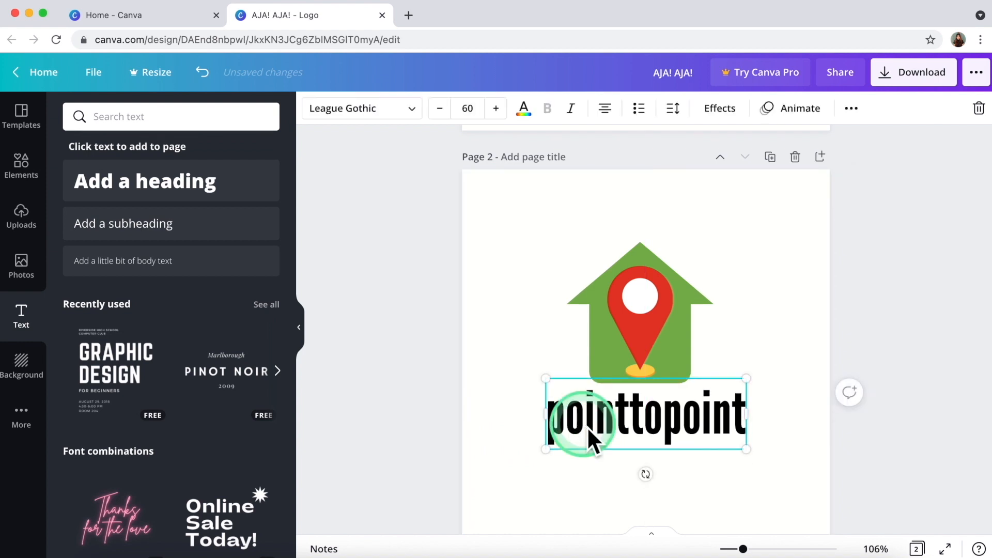
left_click(652, 426)
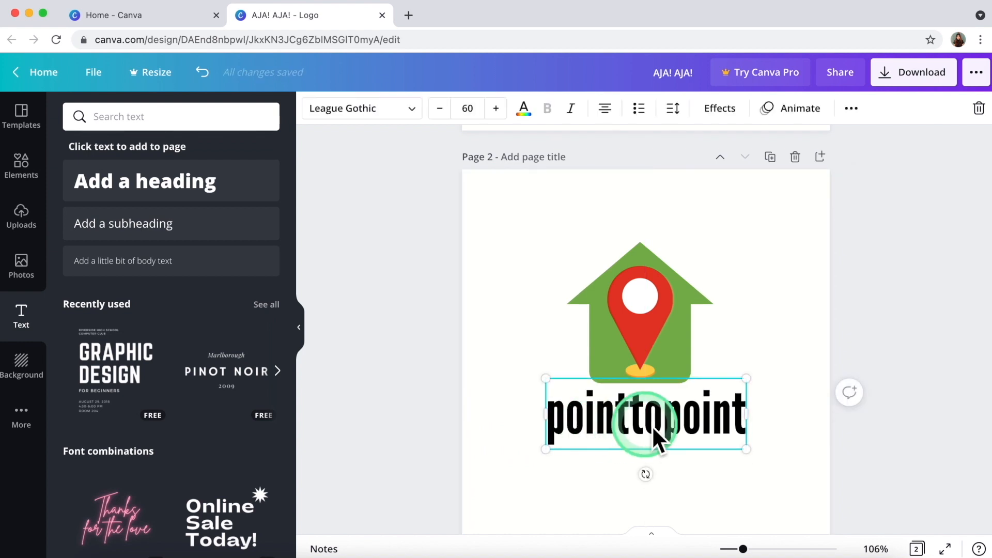
left_click(508, 454)
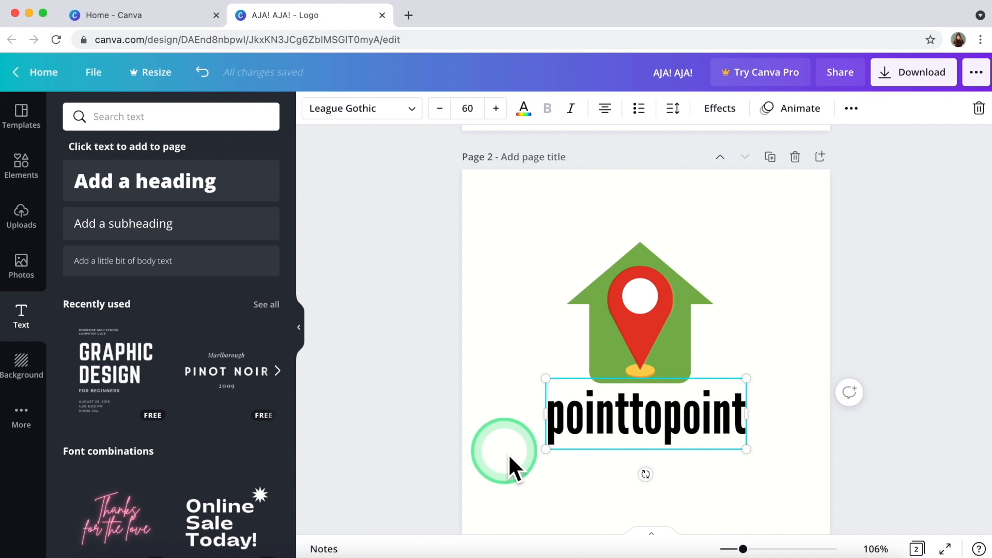
left_click(451, 445)
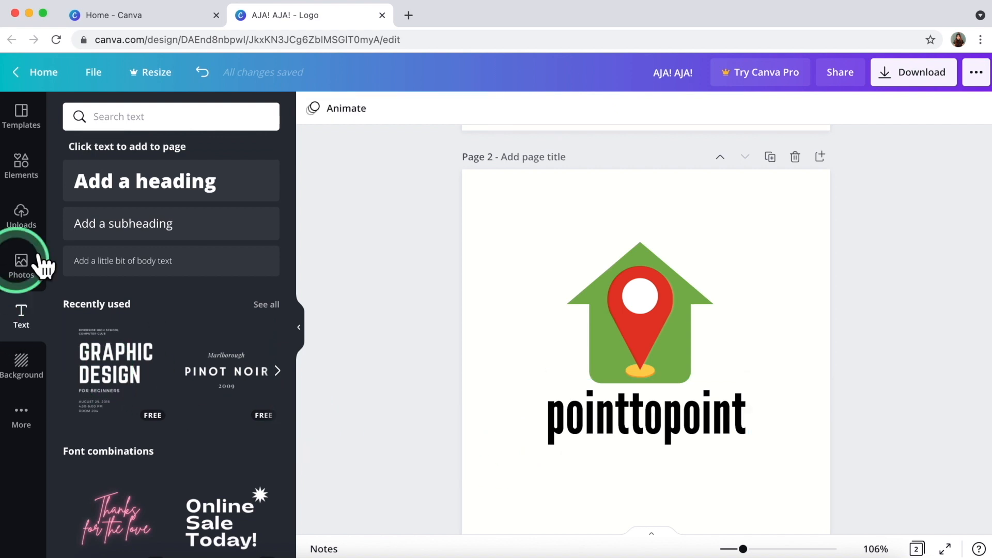
Add a straight line from Elements and colour it red.
left_click(46, 177)
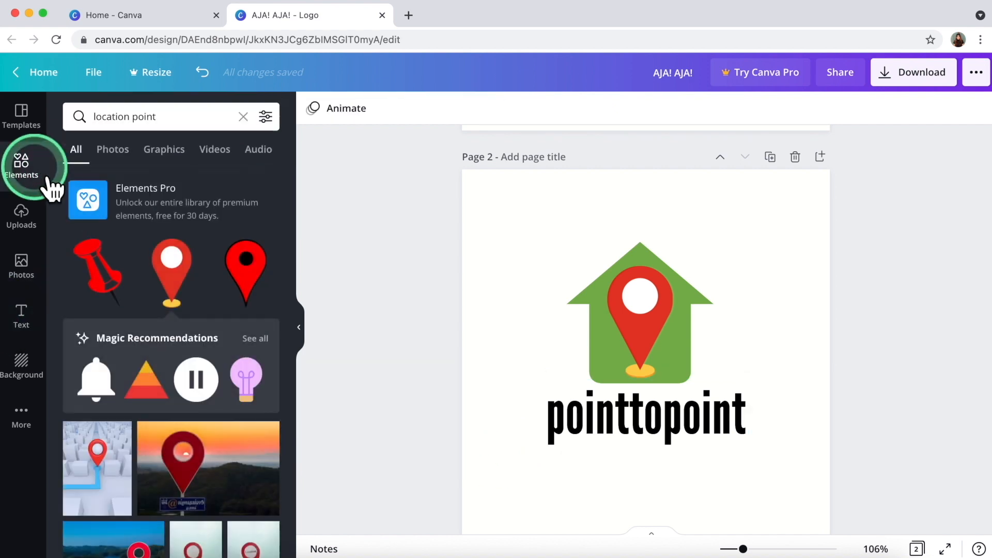
left_click(115, 122)
triple_click(150, 127)
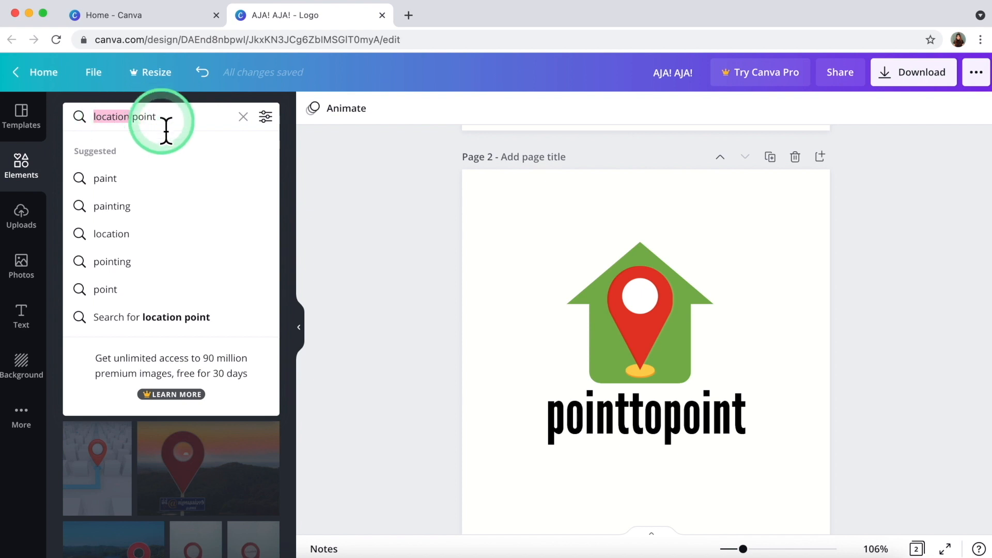
left_click(243, 117)
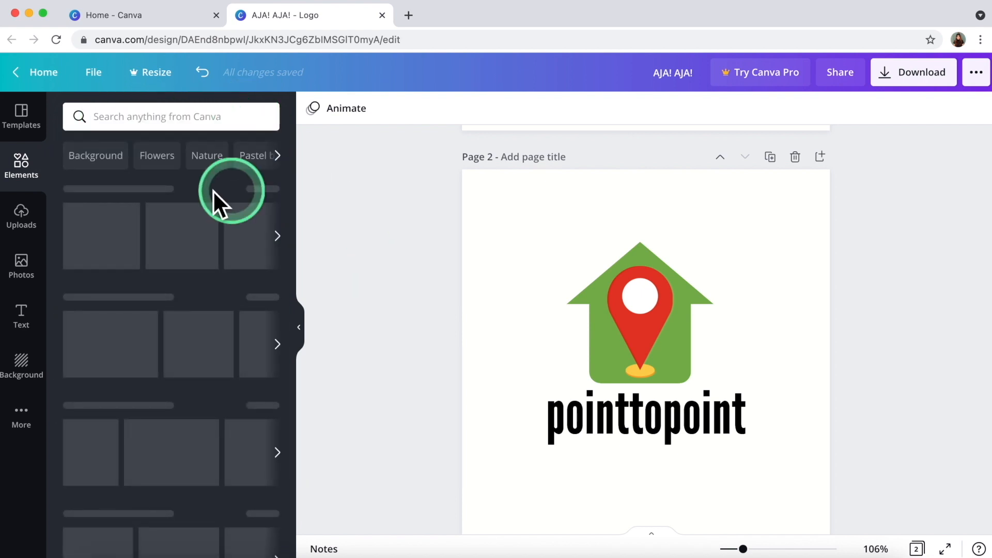
left_click(178, 324)
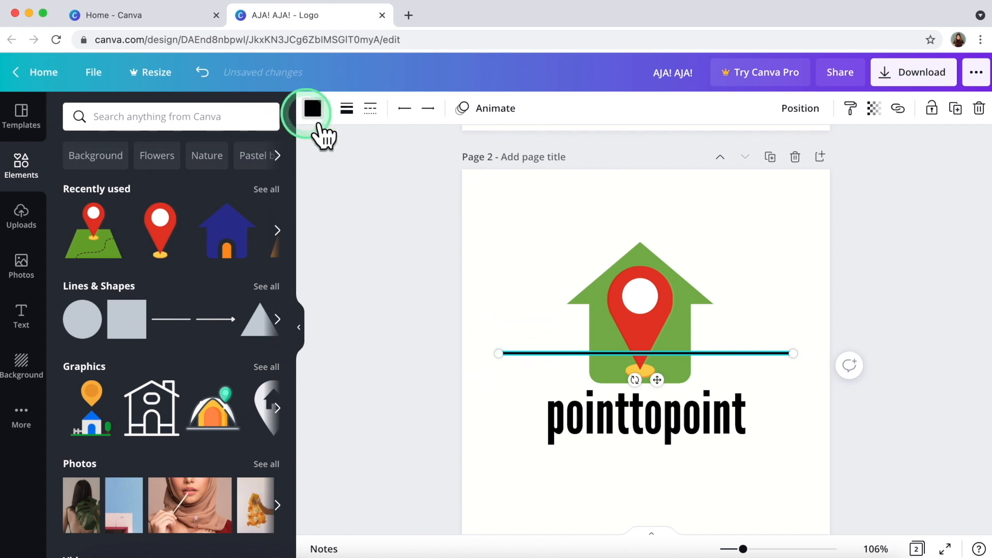
left_click(313, 109)
left_click(115, 218)
Shorten the red line and place it under 'to' in pointtopoint.
left_click_drag(498, 353, 755, 365)
left_click_drag(703, 469, 661, 478)
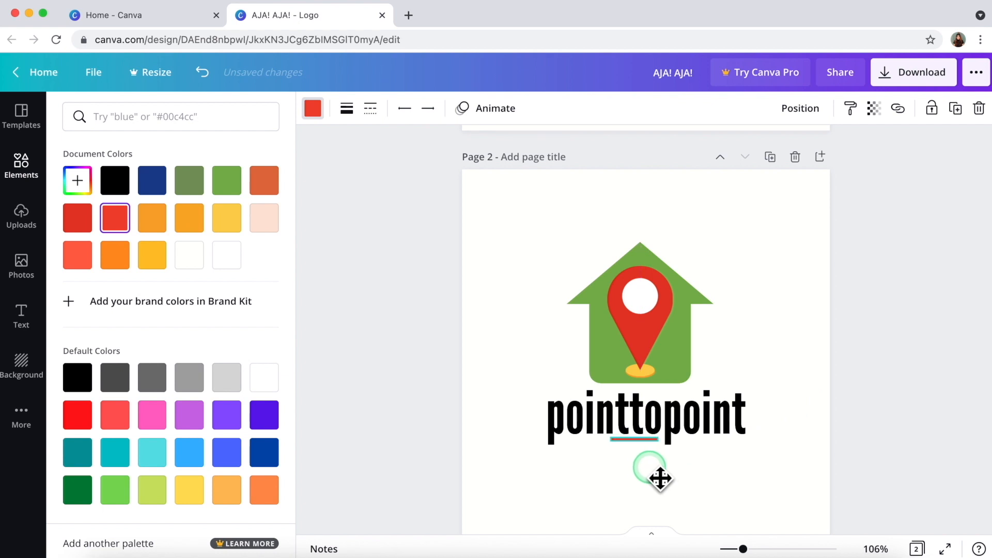
left_click_drag(621, 450, 642, 454)
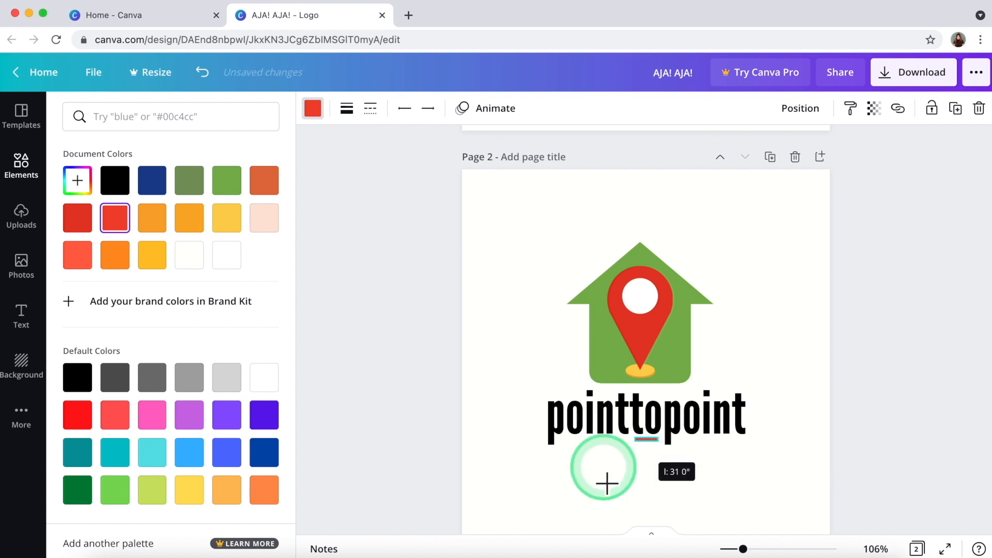
left_click(573, 484)
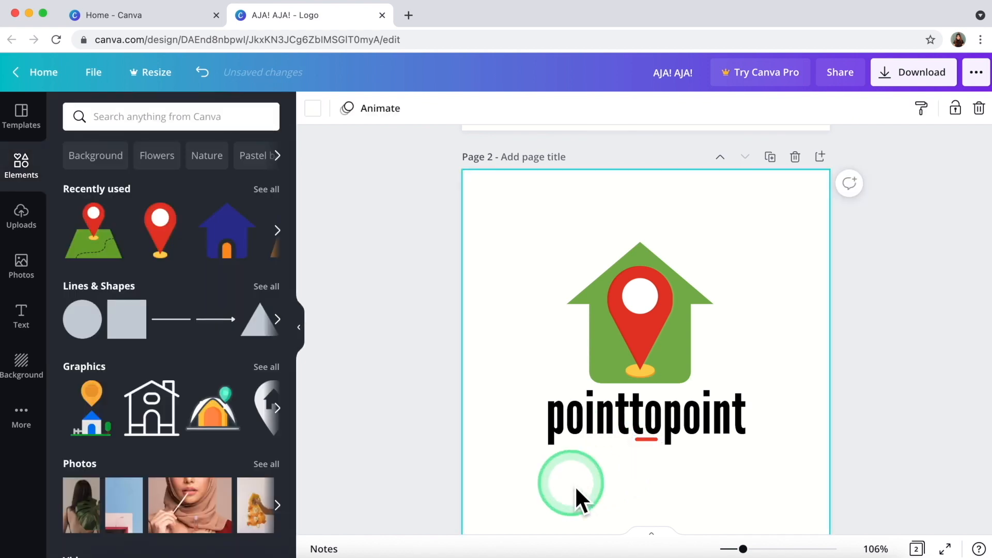
Nudge pointtopoint slightly left to centre it under the house.
left_click_drag(484, 457, 704, 487)
left_click(627, 416)
left_click_drag(622, 417, 616, 416)
left_click(439, 376)
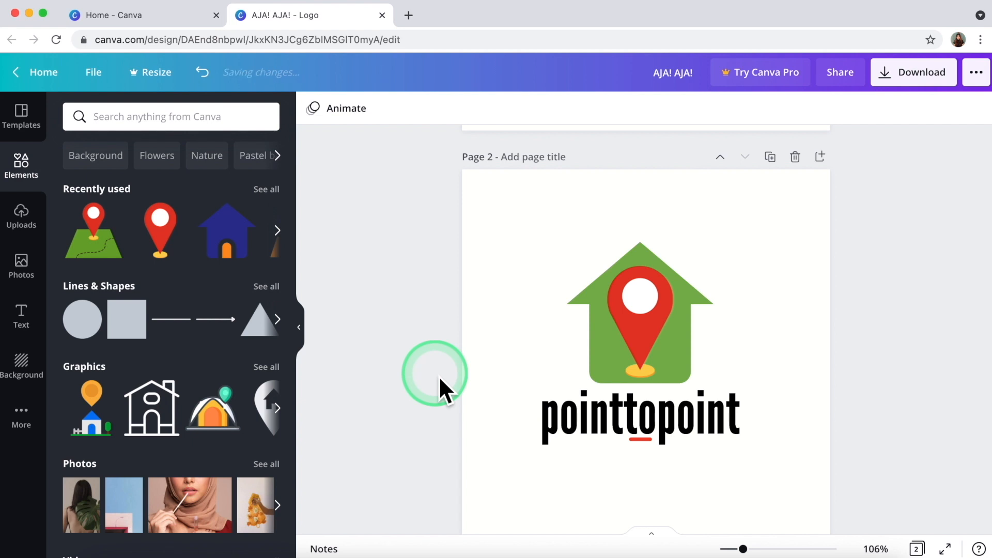
Download the 'AJA! AJA!' design as a PNG file.
scroll(439, 376, "down", 2)
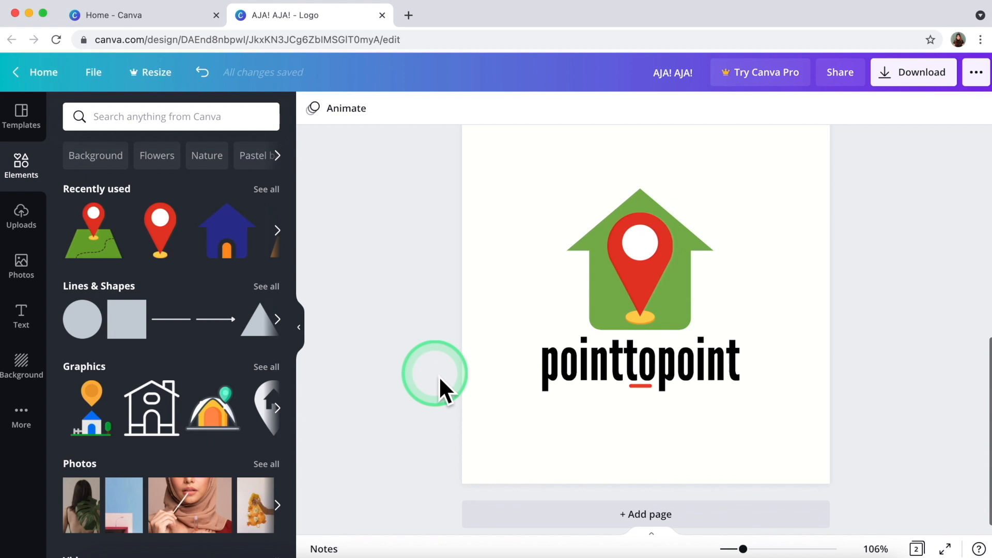
scroll(439, 377, "up", 2)
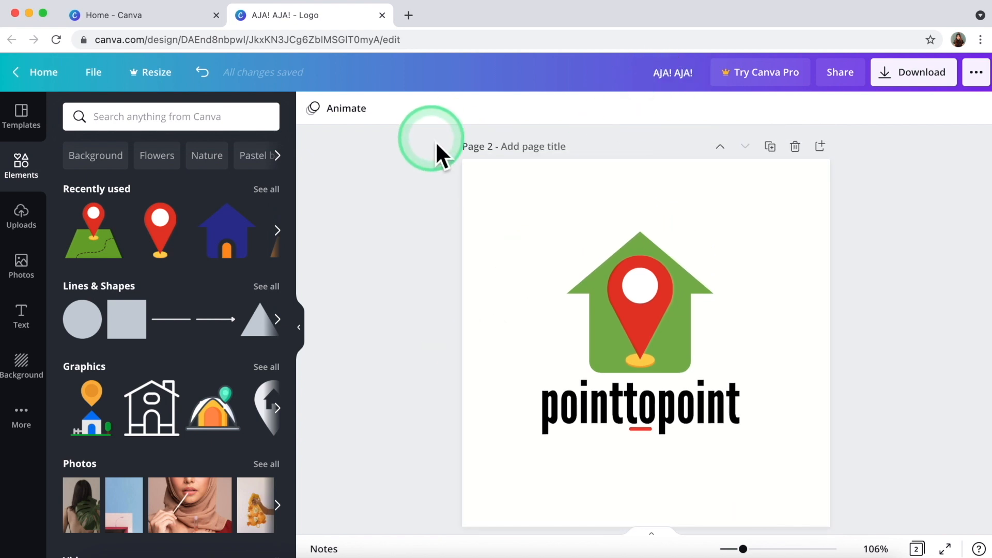
left_click(901, 86)
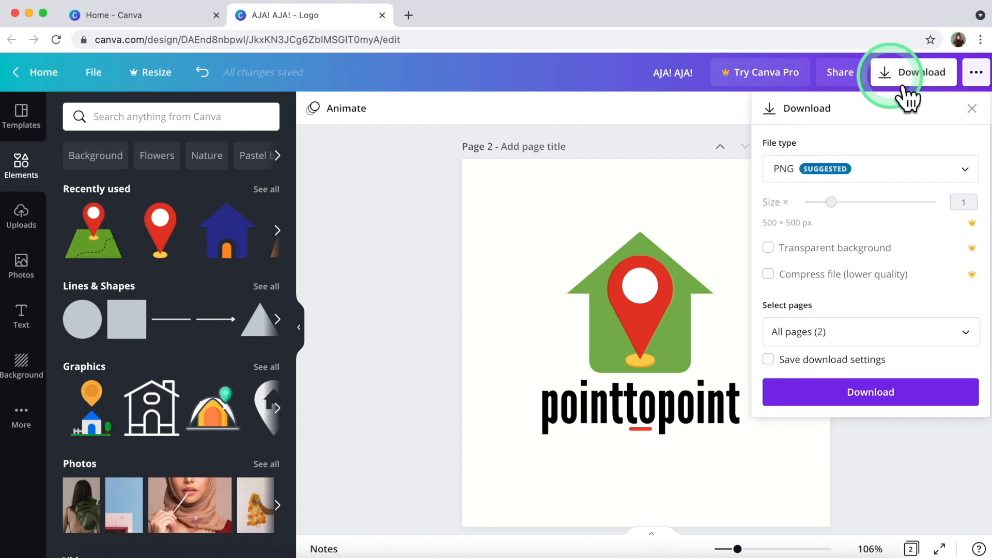
left_click(890, 179)
left_click(873, 395)
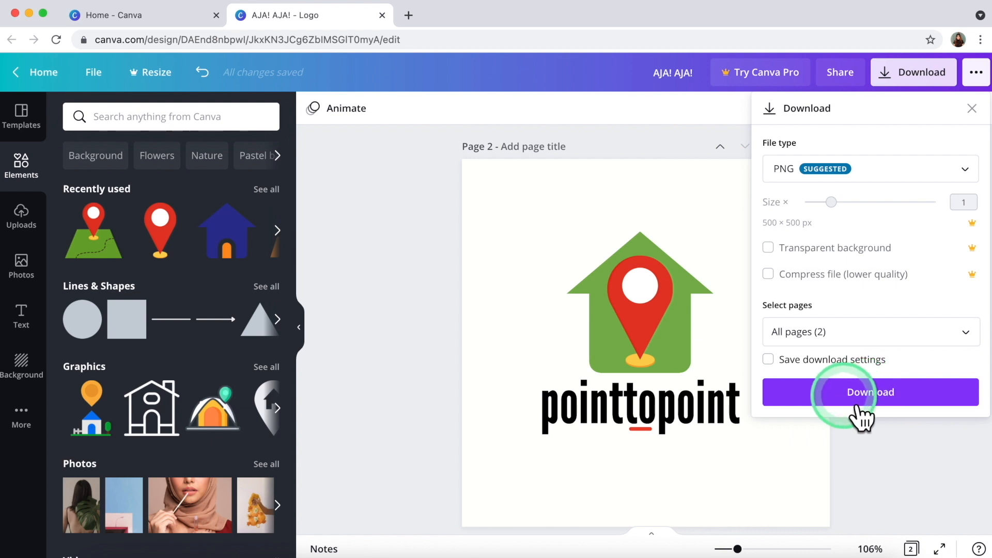
left_click(881, 390)
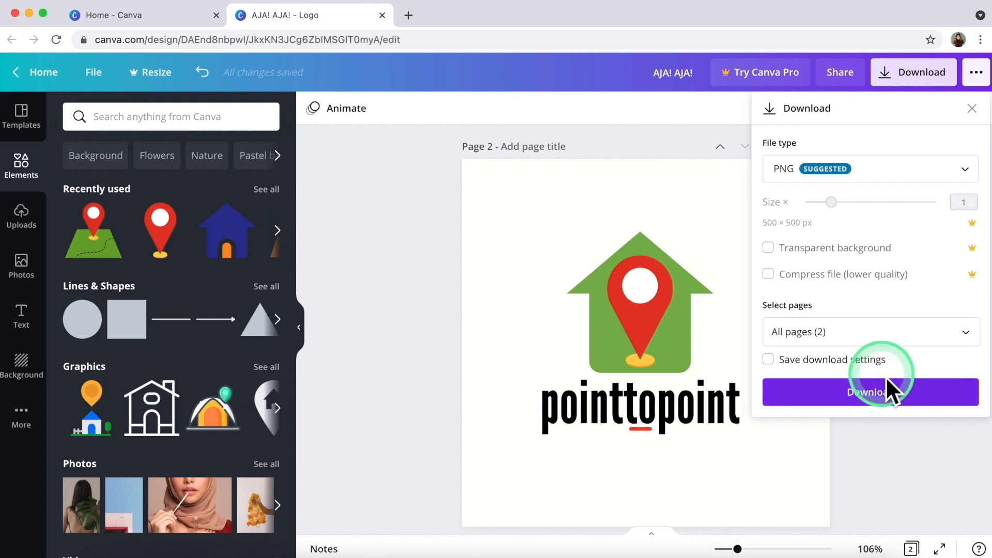
left_click(895, 404)
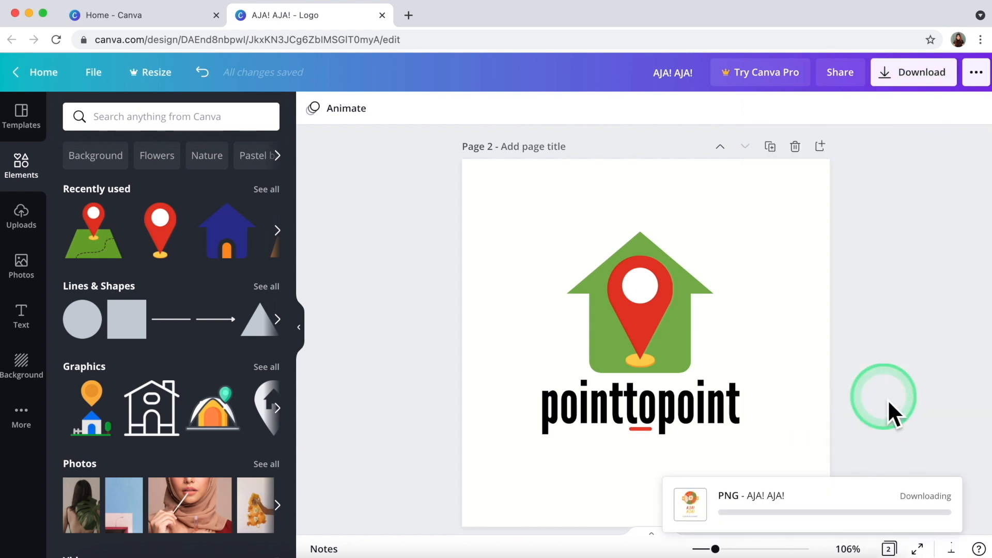
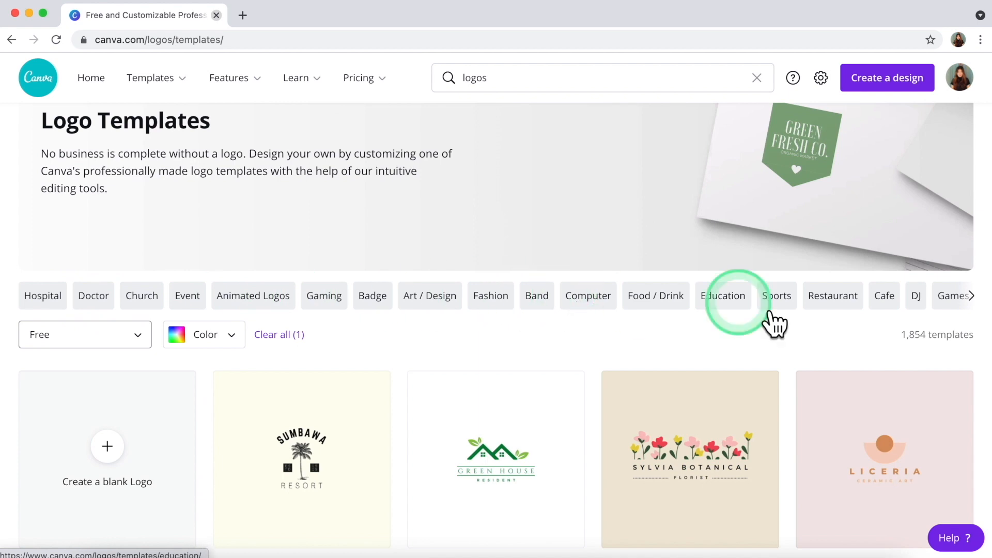
Start a blank logo design and title it 'Restaurant Logo'.
left_click(975, 301)
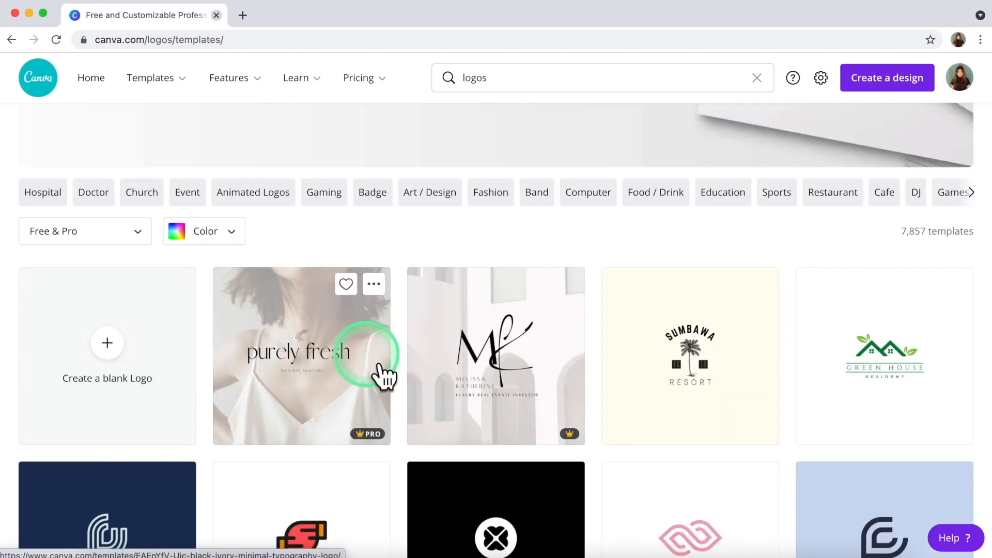
left_click(114, 351)
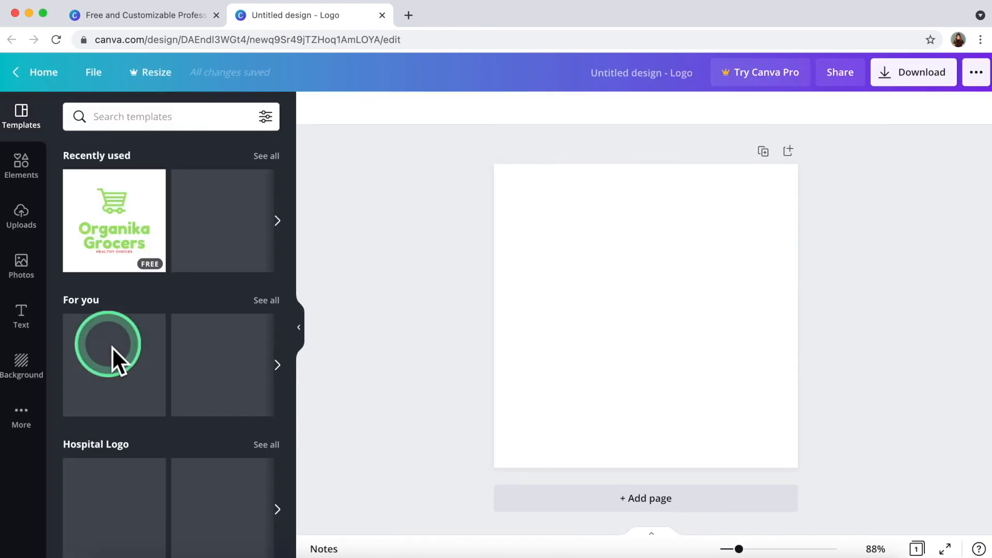
left_click(622, 82)
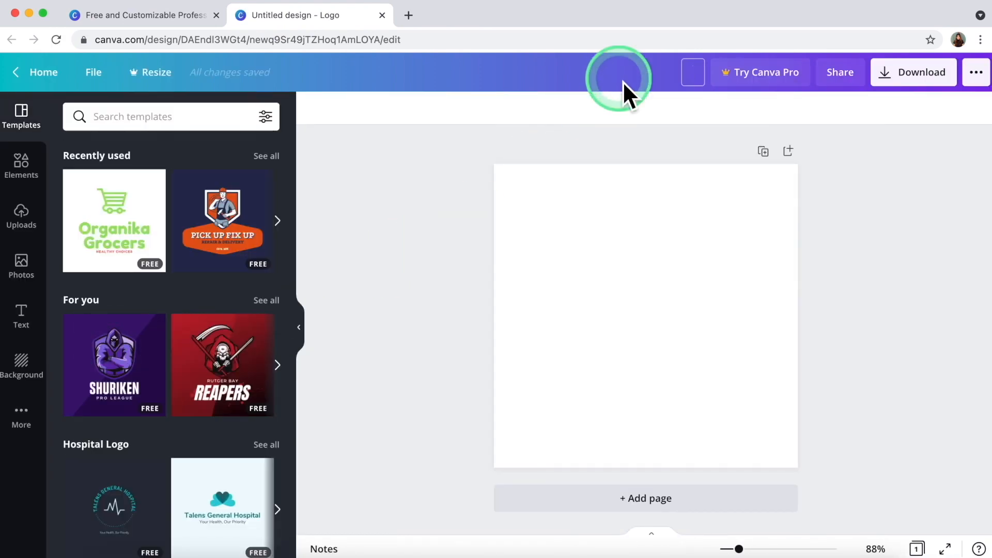
type("Restaurant Logo")
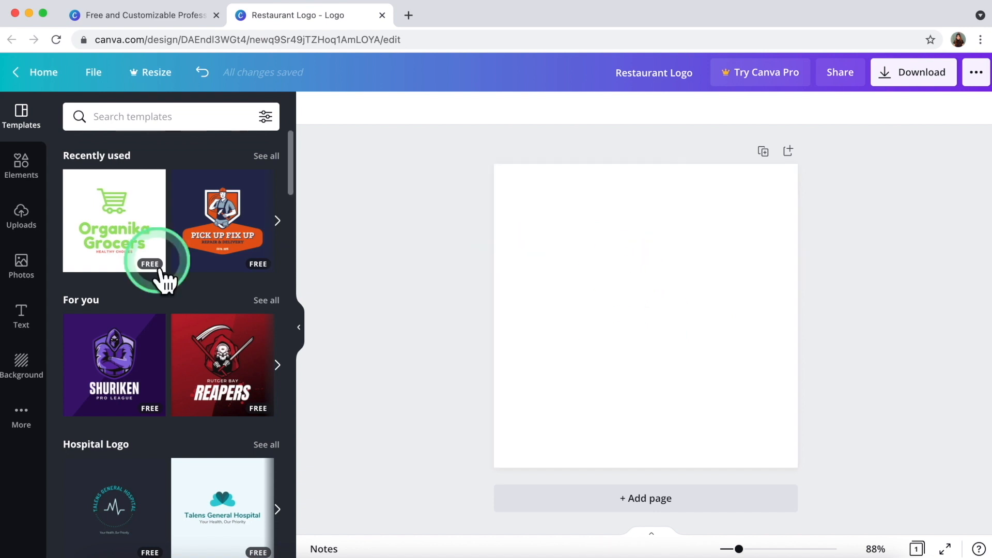
left_click(28, 171)
Add a circle shape, enlarge it and centre it on the logo page.
scroll(149, 264, "down", 3)
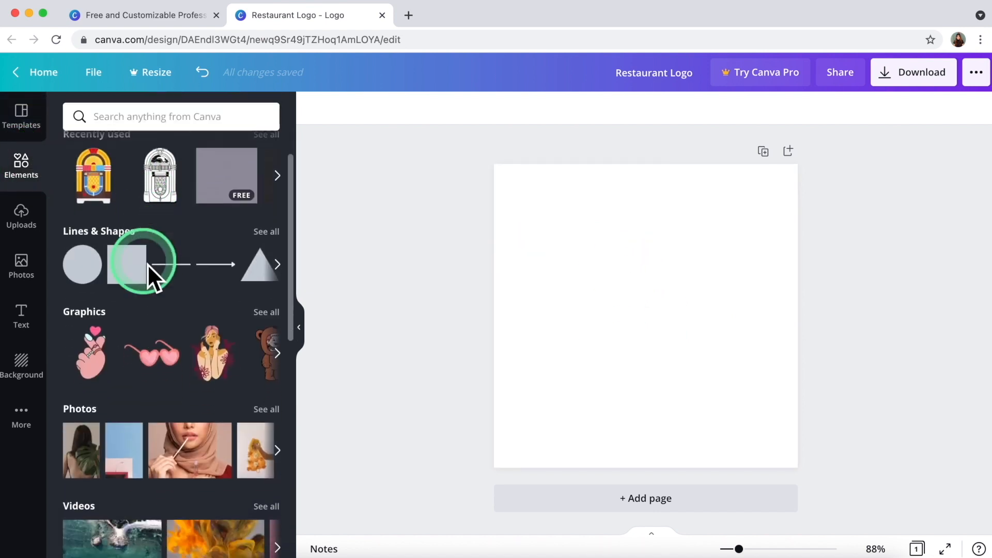
scroll(148, 265, "up", 3)
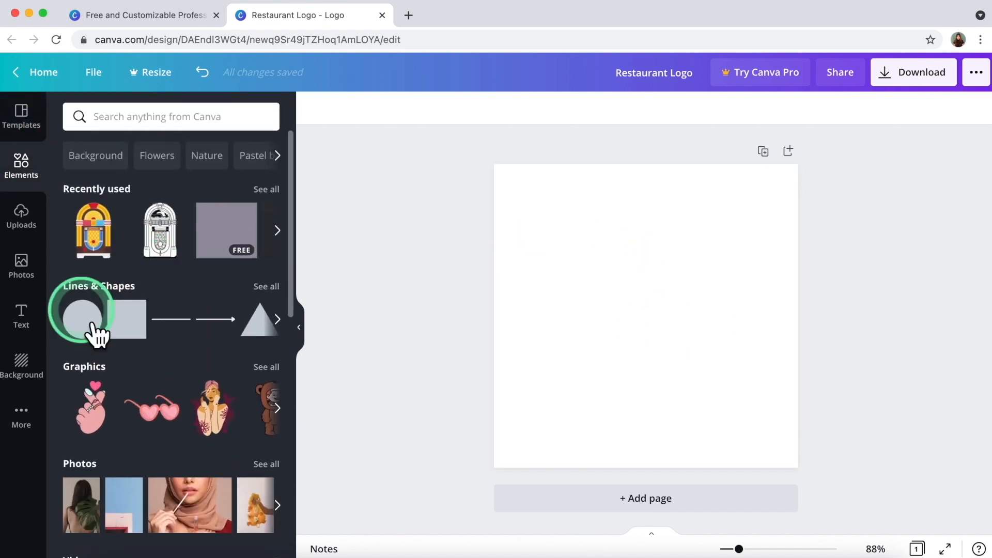
left_click(89, 330)
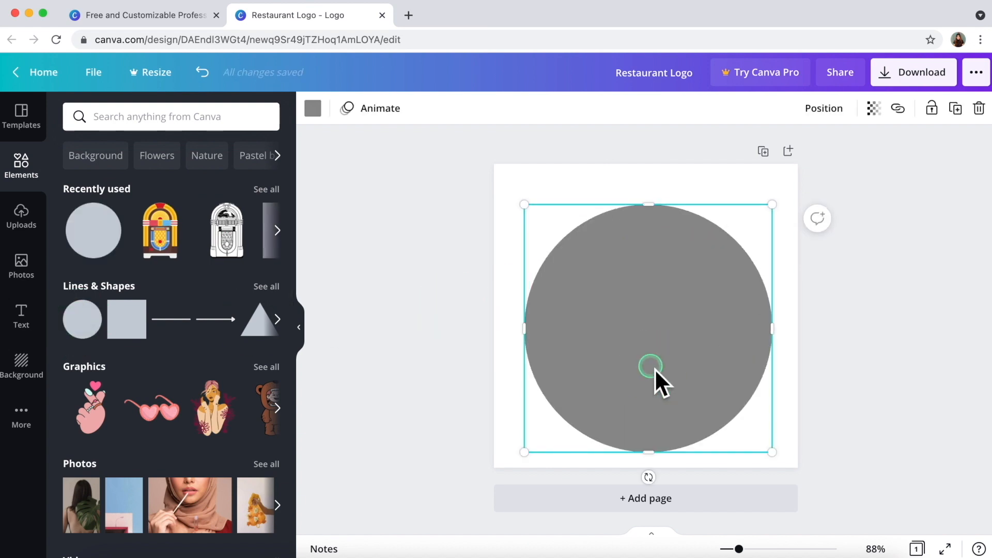
left_click_drag(656, 380, 658, 369)
left_click_drag(522, 198, 538, 215)
mouse_move(608, 333)
left_mouse_down()
mouse_move(582, 323)
mouse_move(606, 328)
left_mouse_up()
left_click(427, 349)
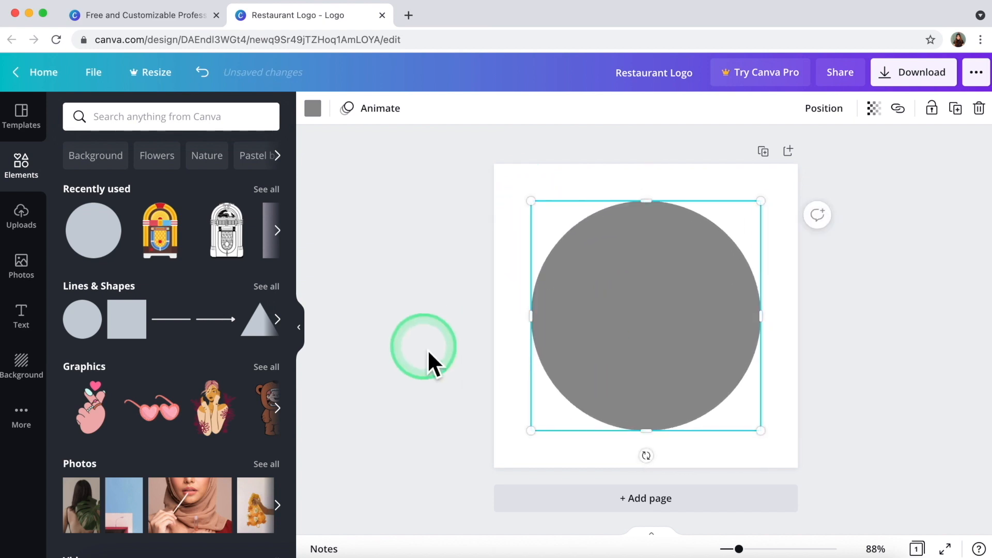
Recolour the grey circle to pure black #000000 using the custom colour picker.
left_click(508, 325)
left_click(780, 328)
left_click(503, 334)
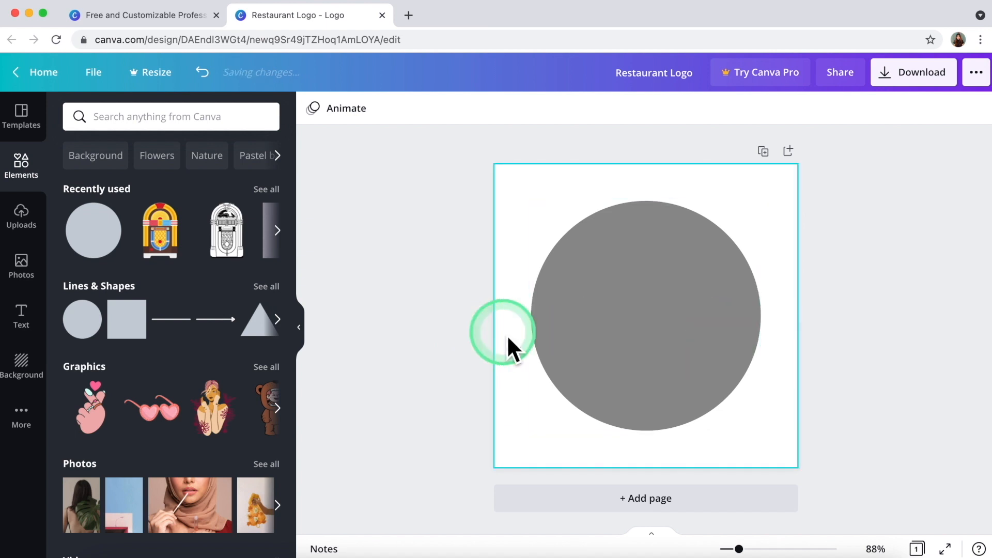
left_click(667, 318)
left_click(644, 310)
left_click(361, 186)
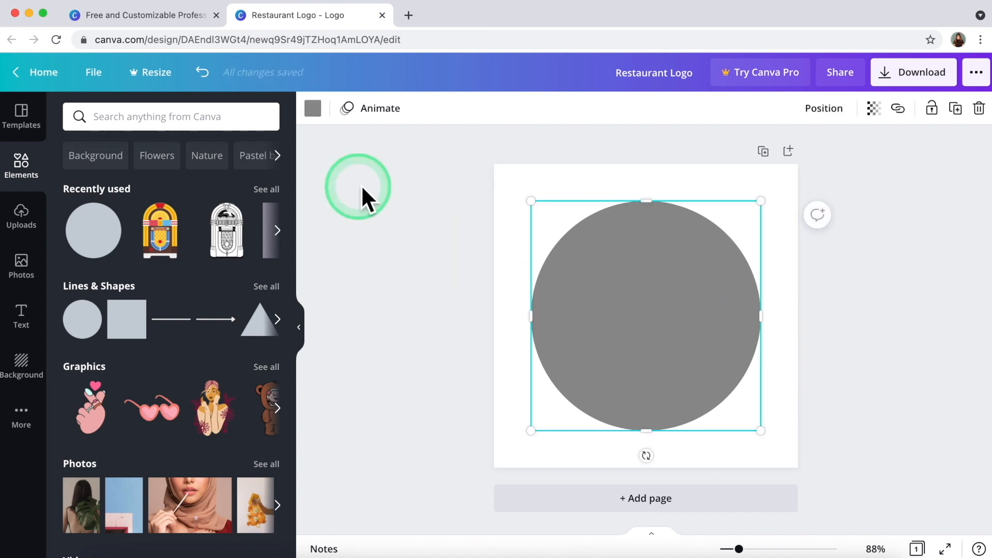
left_click(323, 119)
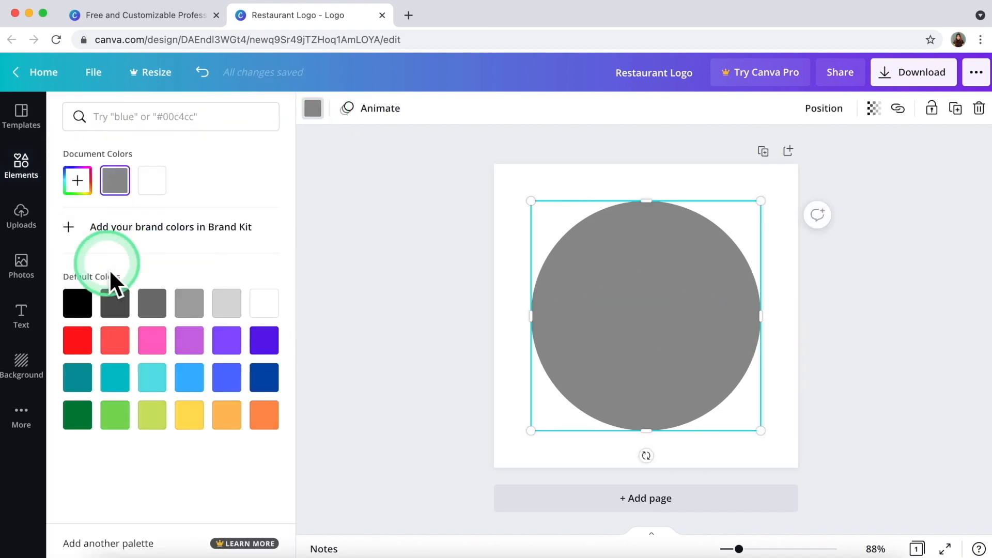
left_click(78, 180)
left_click(78, 239)
left_click_drag(81, 299, 184, 299)
left_click(254, 230)
left_click_drag(253, 299, 83, 300)
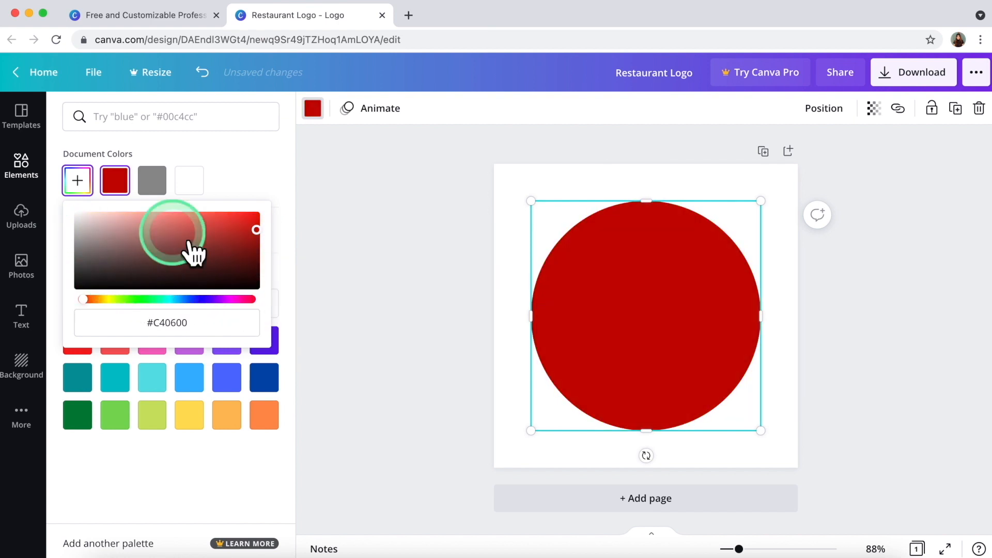
left_click_drag(268, 239, 260, 314)
left_click(349, 242)
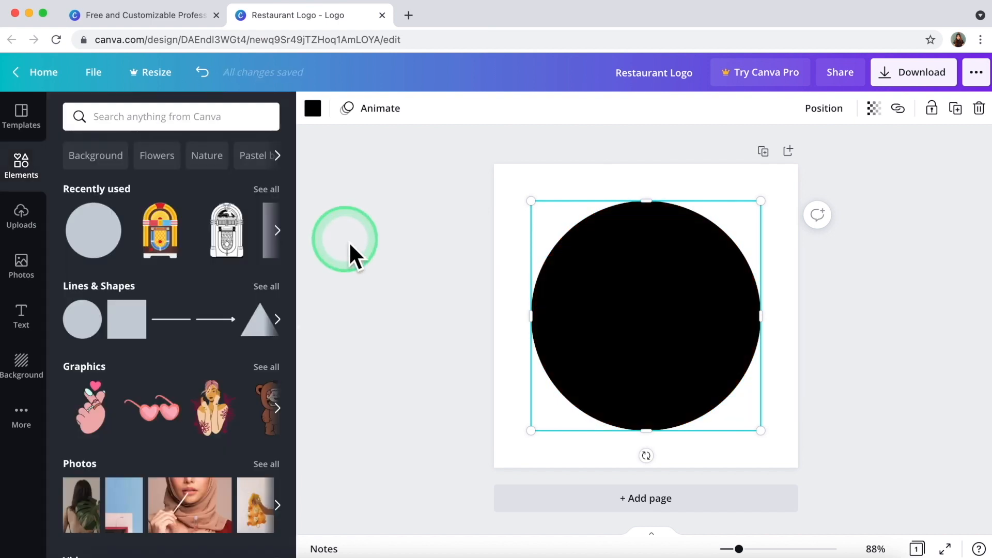
Try the circle's transparency and link options, then delete the circle and undo to restore it.
left_click(832, 117)
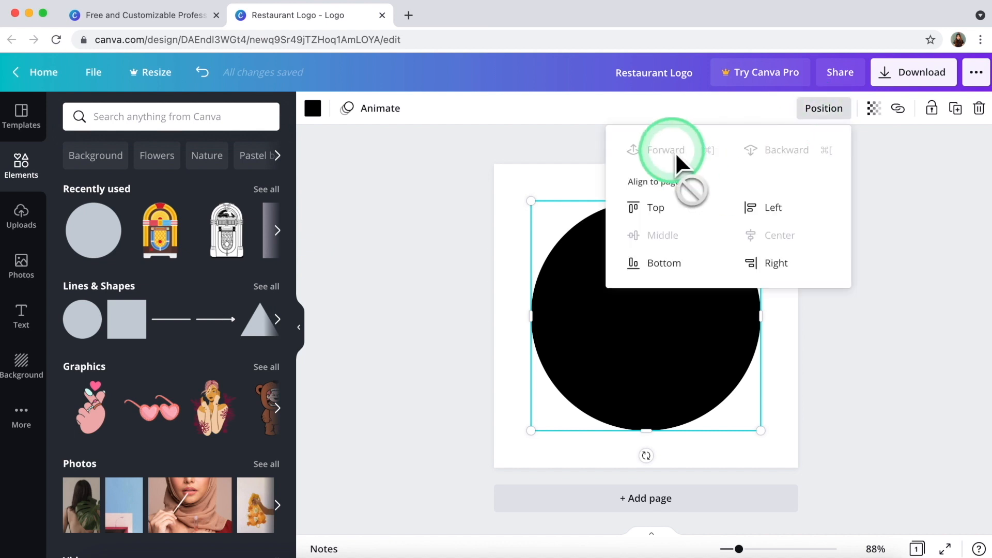
left_click(873, 108)
left_click_drag(827, 150, 936, 176)
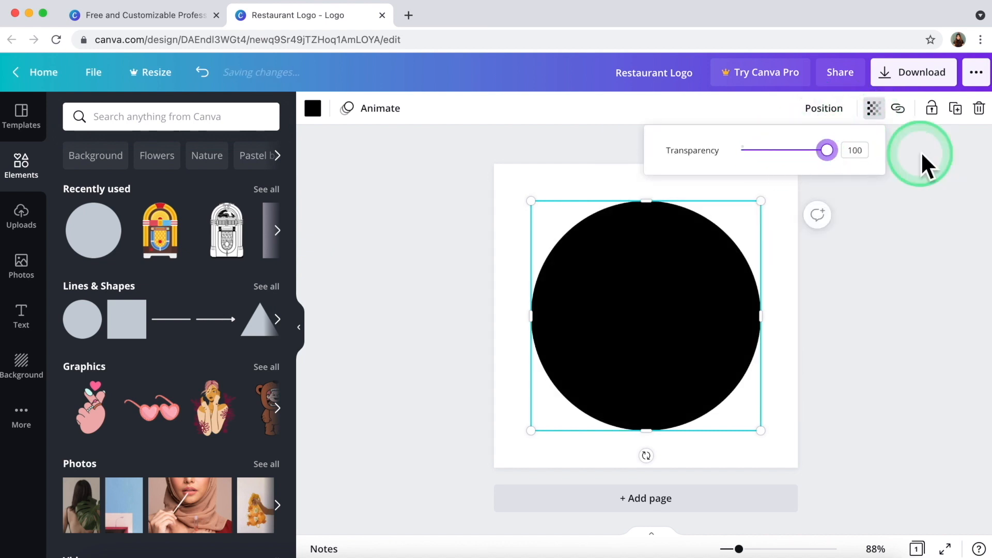
left_click(900, 109)
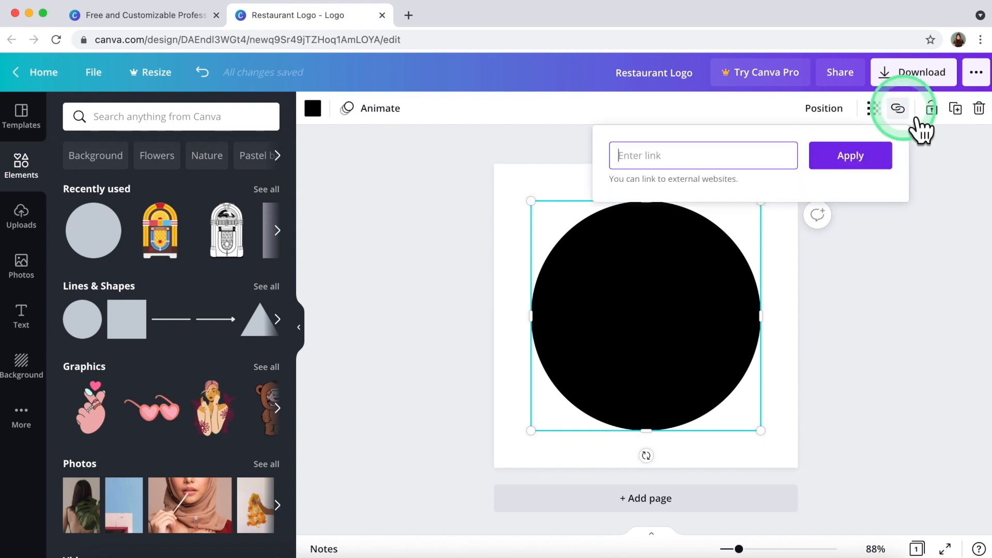
left_click(952, 111)
left_click(956, 110)
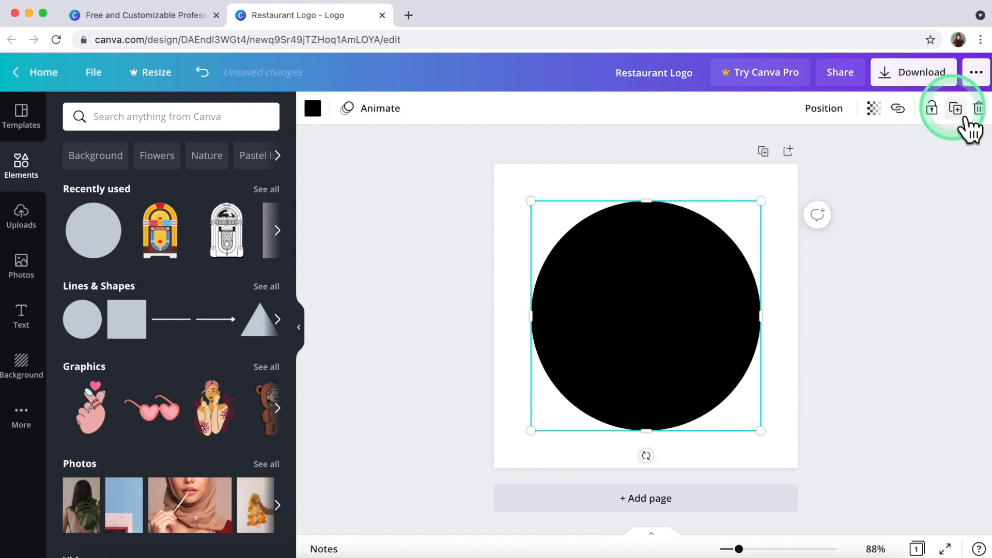
left_click(978, 108)
left_click(628, 277)
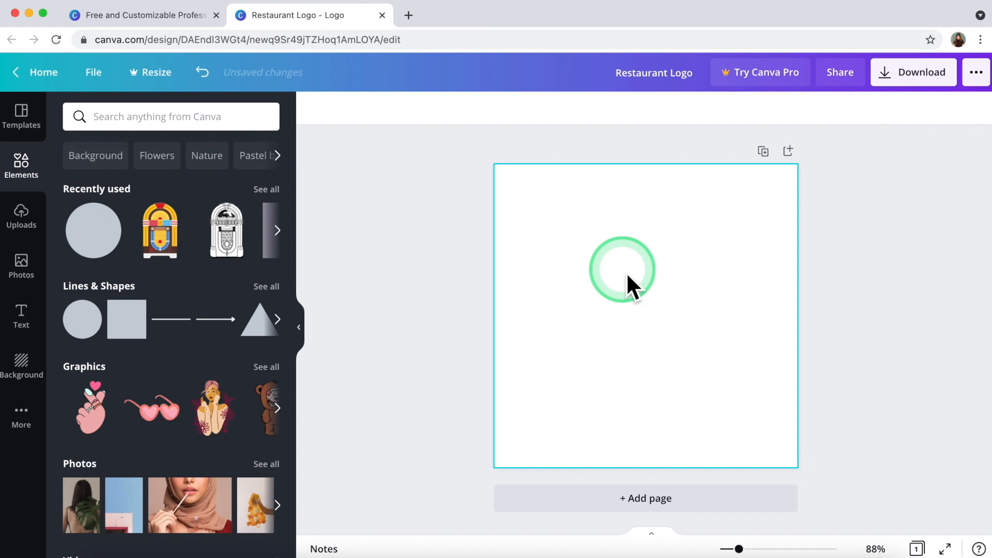
left_click(277, 129)
left_click(204, 75)
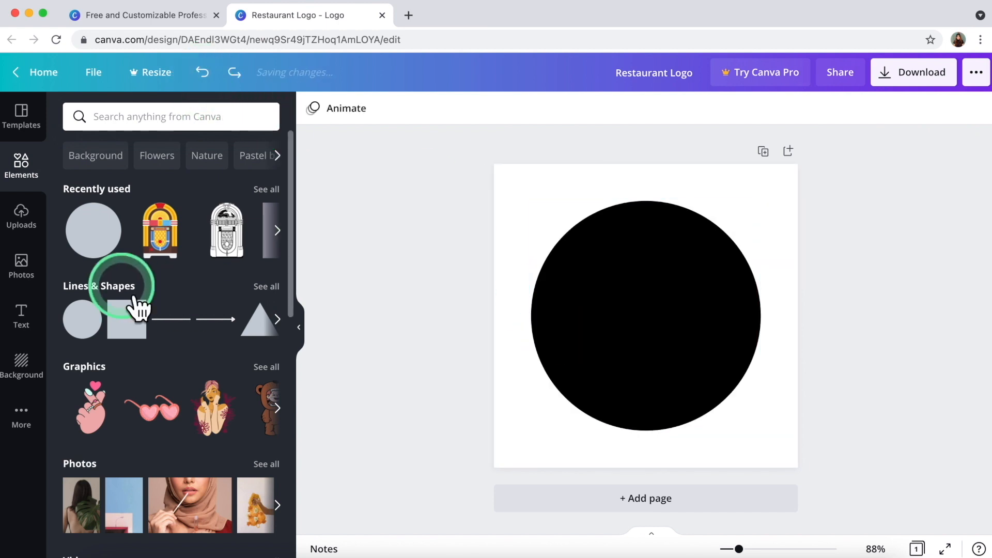
Add a circle outline frame from all Lines & Shapes and colour it light turquoise.
left_click(266, 288)
scroll(155, 336, "down", 2)
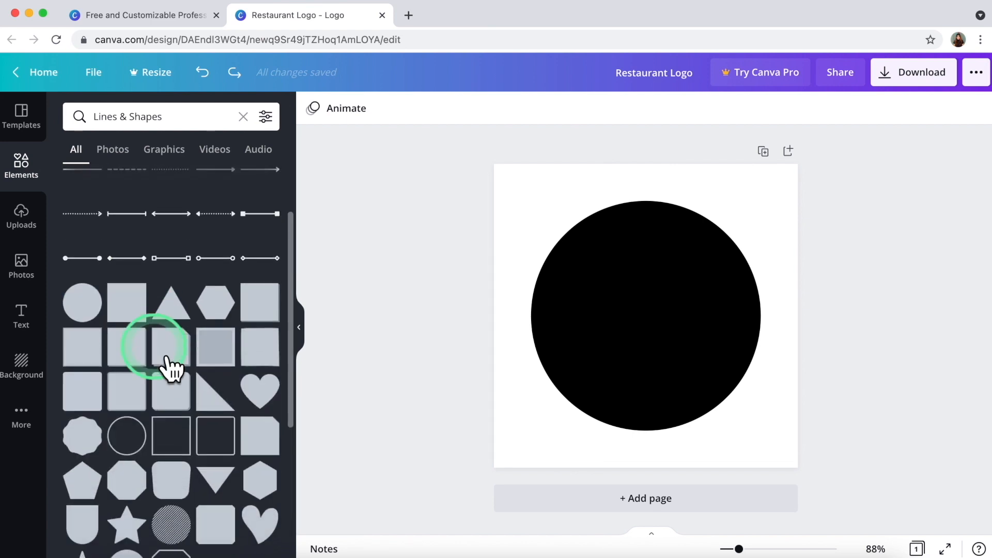
scroll(168, 366, "down", 10)
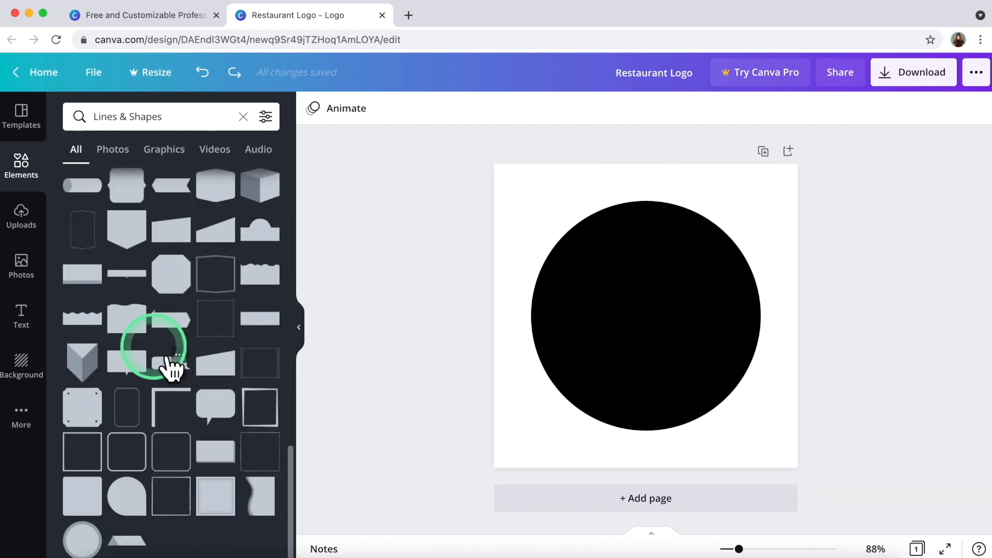
scroll(170, 367, "up", 10)
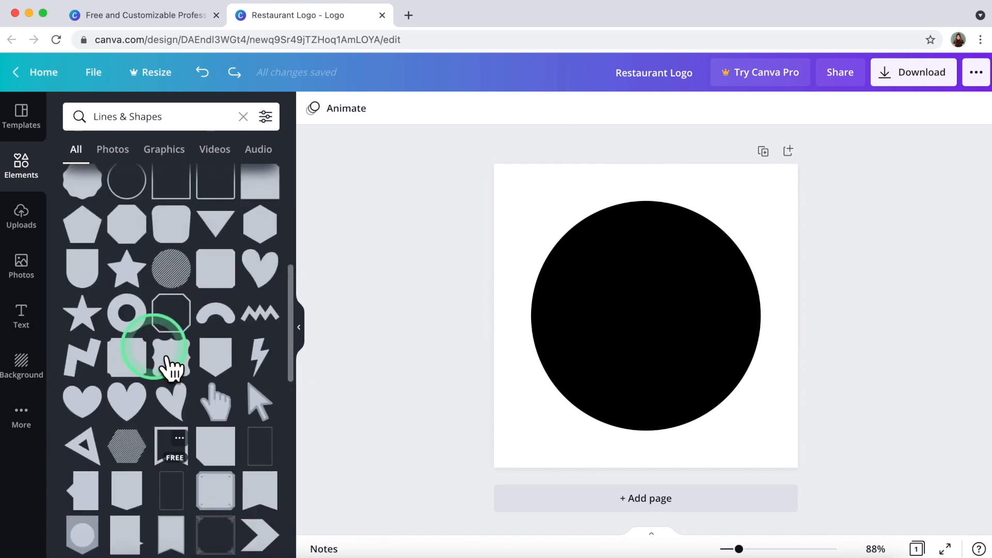
scroll(171, 367, "up", 2)
left_click(139, 310)
left_click(314, 109)
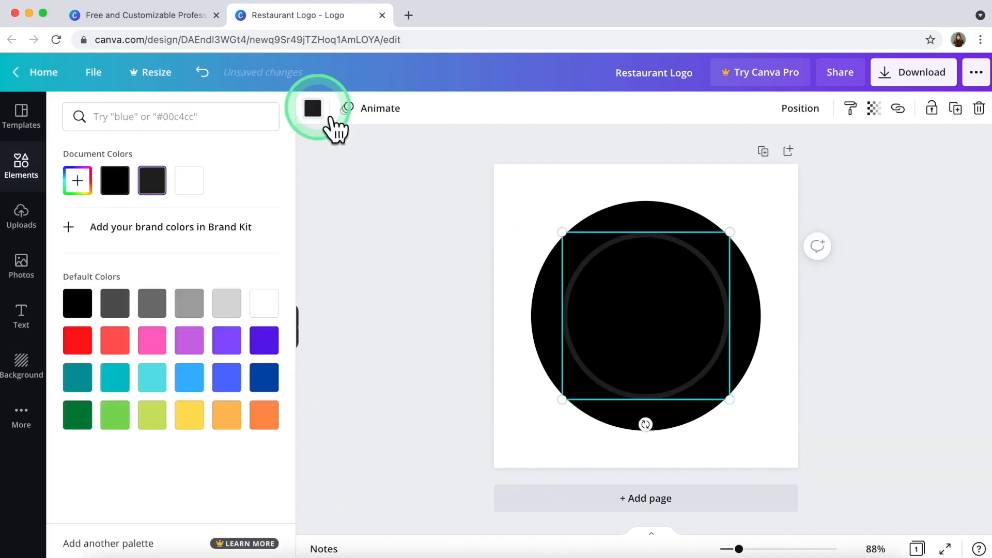
left_click(116, 379)
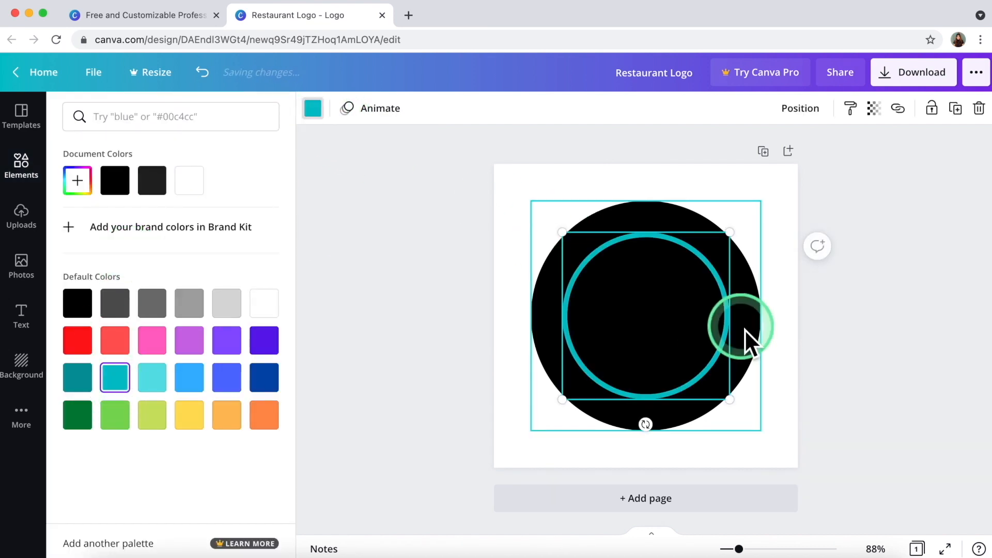
left_click(152, 377)
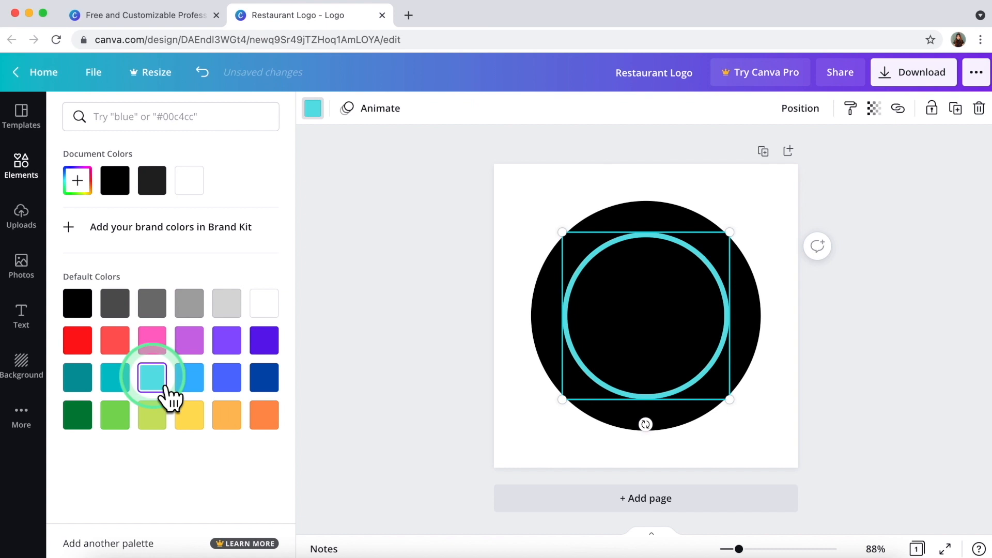
Enlarge the turquoise ring so it sits just inside the black circle.
left_click(730, 399)
mouse_move(730, 398)
left_mouse_down()
mouse_move(752, 413)
mouse_move(737, 413)
left_mouse_up()
left_click_drag(567, 236, 543, 212)
left_click(400, 326)
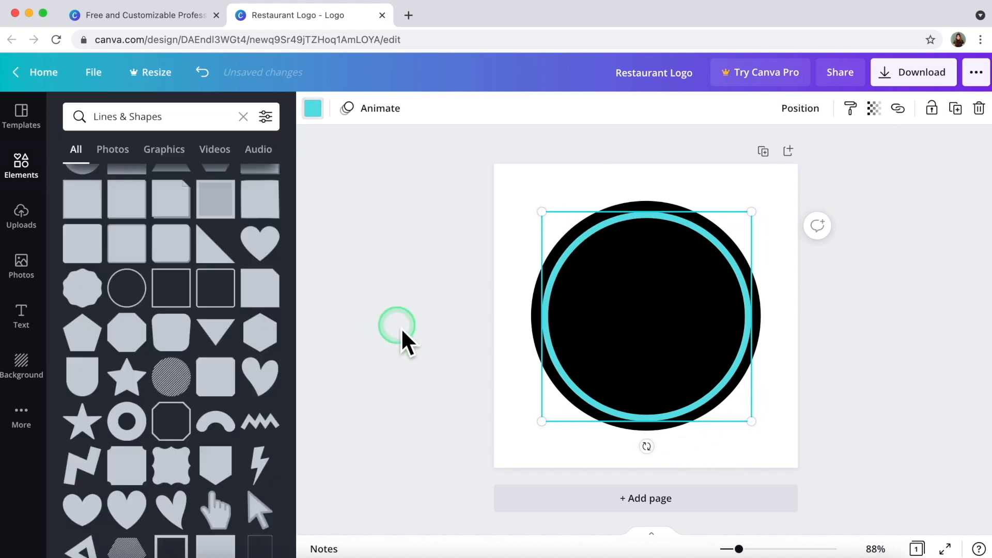
left_click(470, 327)
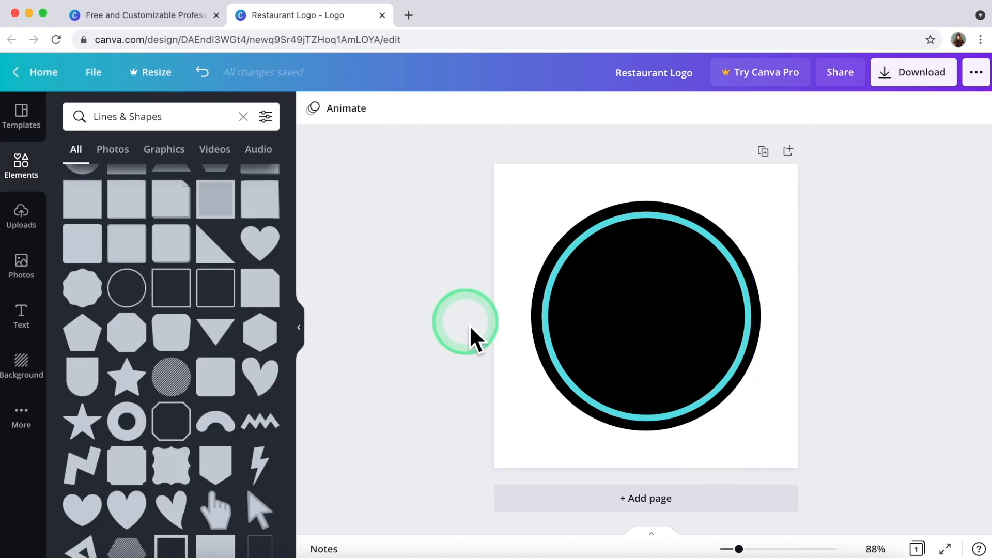
left_click(549, 310)
left_click(406, 322)
scroll(107, 343, "up", 5)
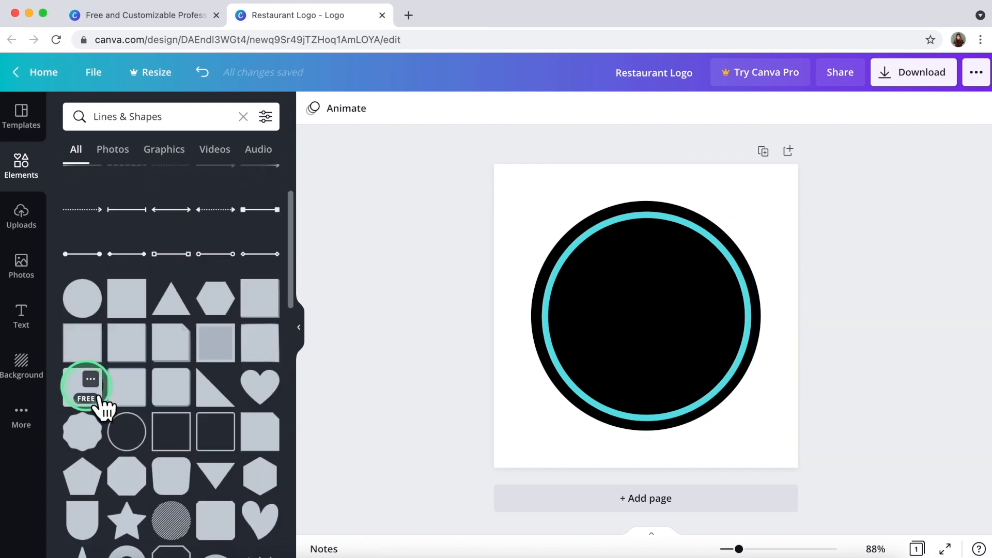
Stretch a square into a wide band centred across the circle and fill it black.
left_click(91, 380)
left_click(78, 388)
left_click(677, 256)
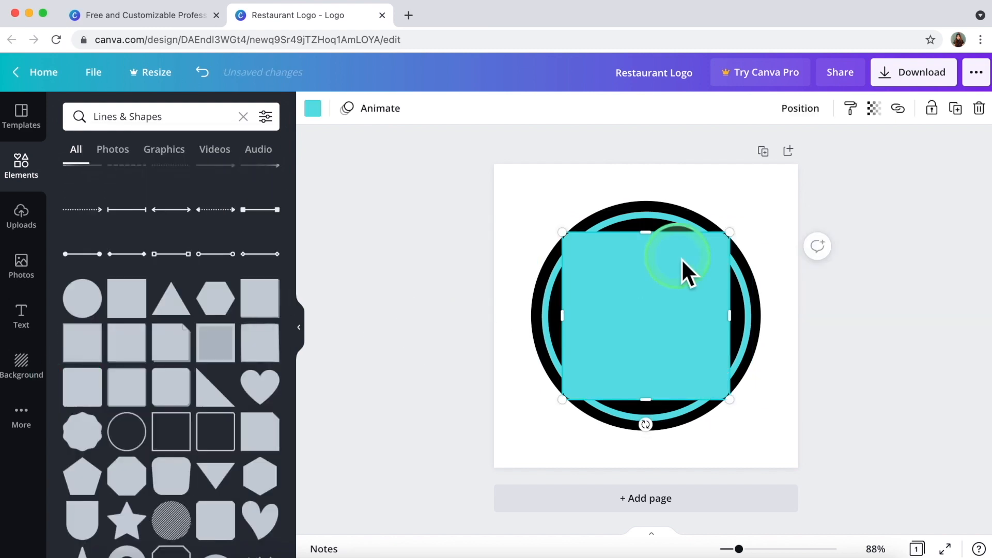
left_click_drag(665, 247, 666, 300)
left_click_drag(545, 351, 517, 346)
left_click_drag(729, 343, 781, 346)
left_click_drag(655, 416, 627, 358)
left_click_drag(533, 336, 515, 337)
left_click_drag(676, 354, 681, 353)
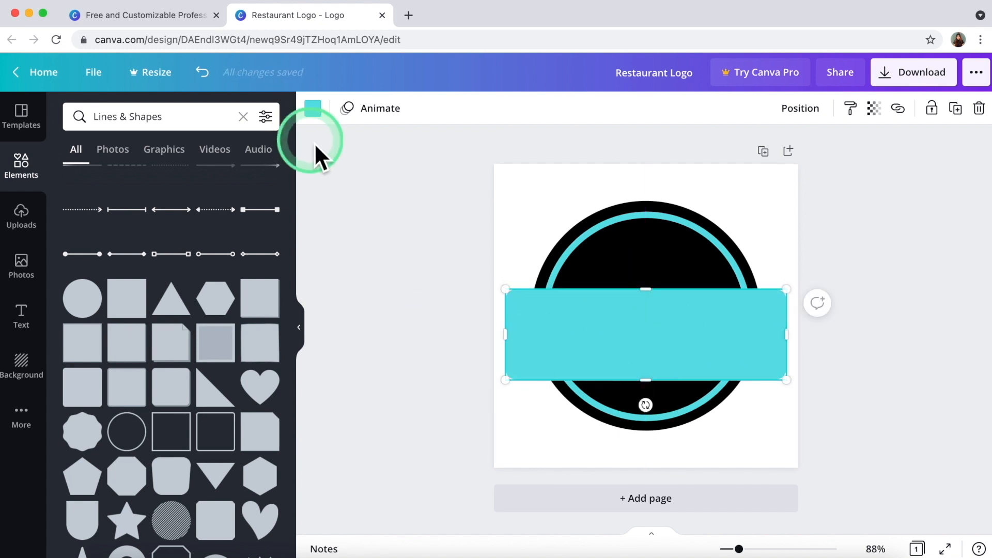
left_click(313, 109)
left_click(89, 306)
Add a red rounded-rectangle outline frame and fit it just inside the black band.
left_click(393, 250)
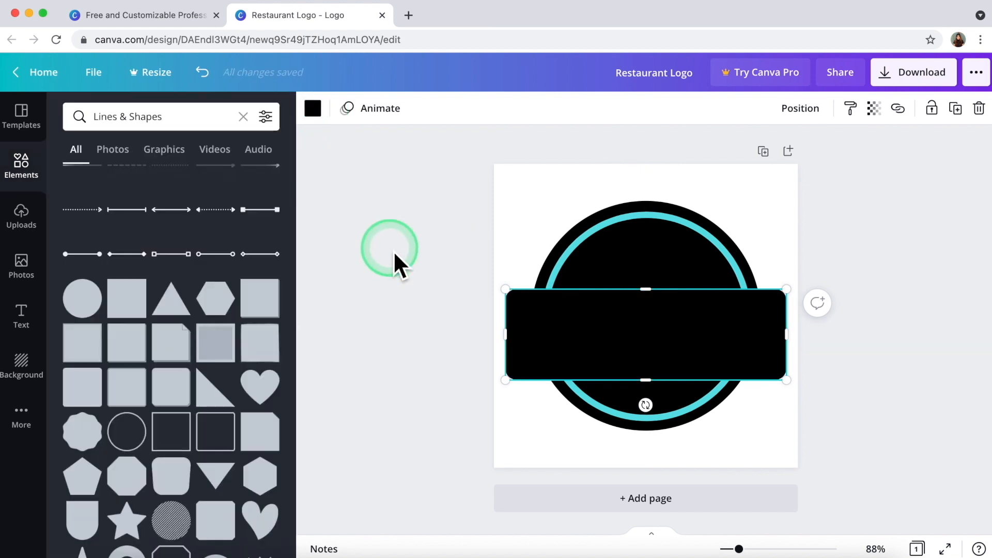
scroll(199, 344, "down", 3)
scroll(198, 339, "up", 5)
scroll(198, 339, "down", 10)
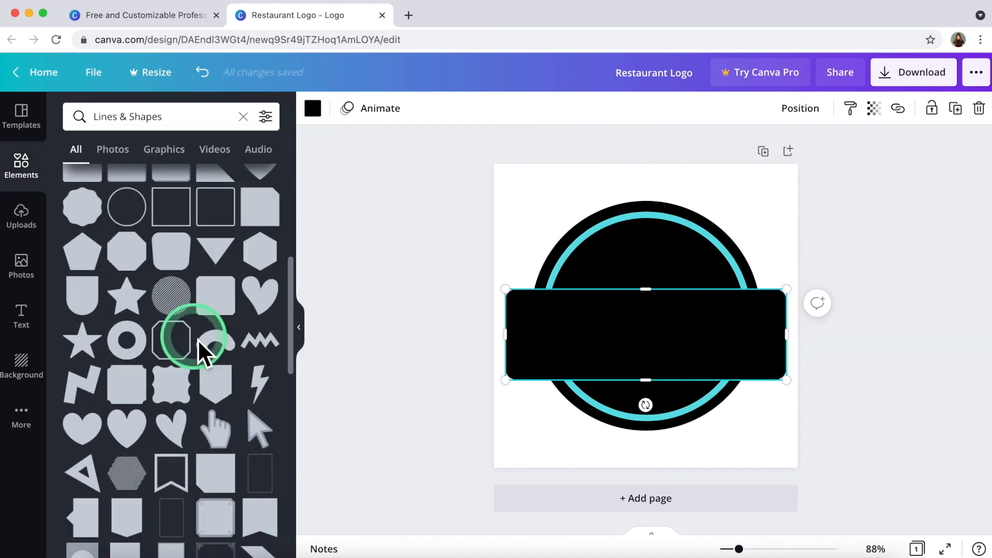
scroll(199, 416, "down", 2)
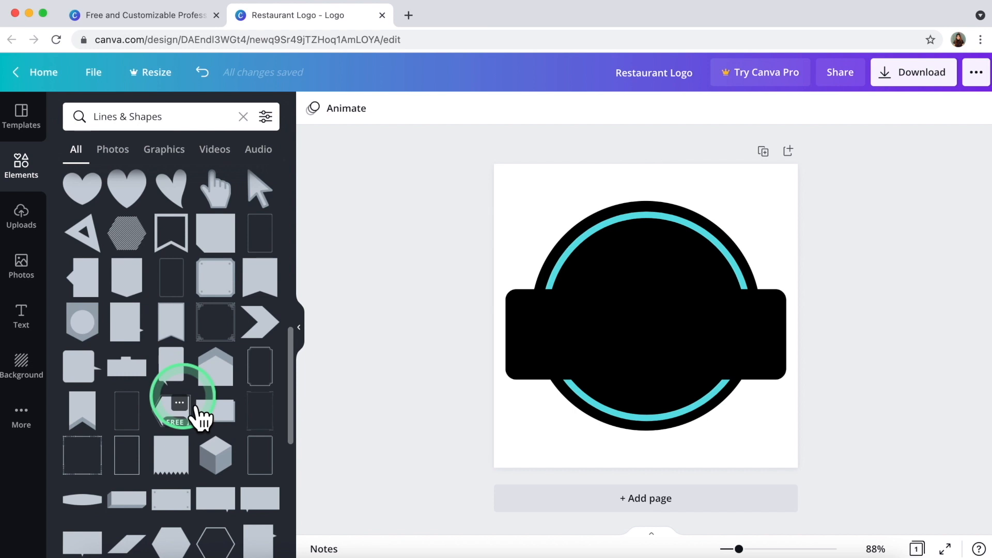
left_click(267, 483)
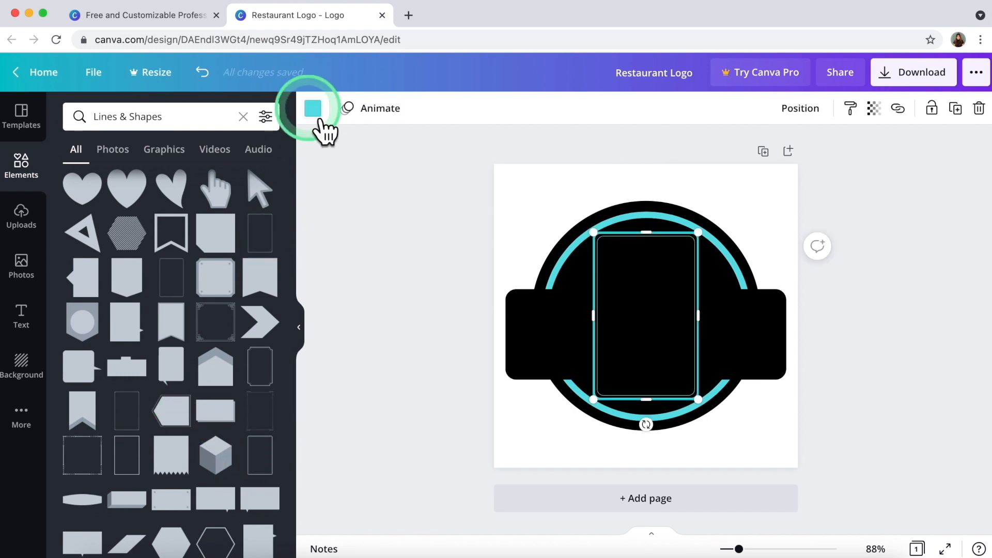
left_click(313, 108)
left_click(83, 341)
left_click_drag(646, 232, 646, 297)
left_click_drag(594, 347, 511, 344)
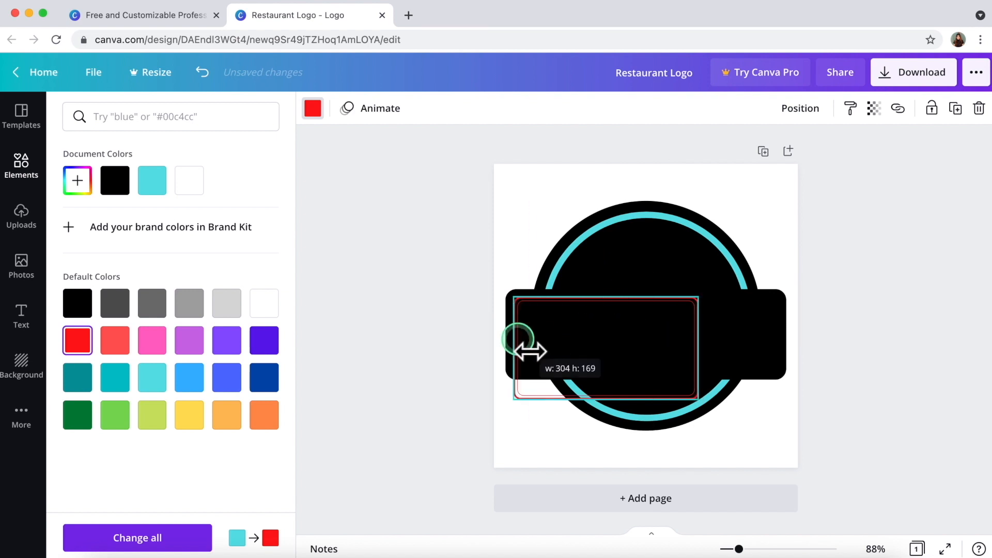
left_click_drag(698, 348, 775, 352)
left_click_drag(650, 398, 648, 372)
left_click(467, 347)
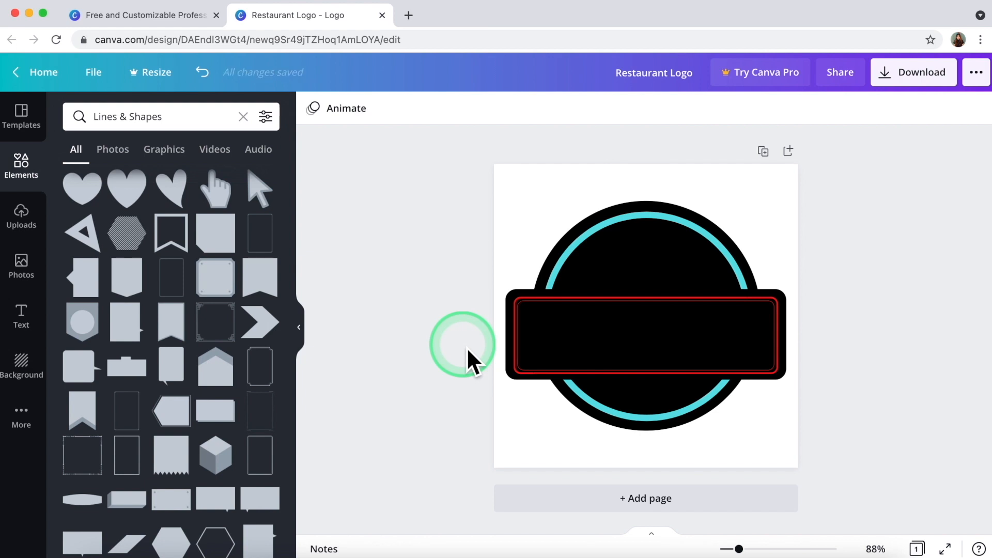
Marquee-select the circle, ring, band and red frame and group them.
left_click(646, 258)
left_click(630, 335)
left_click(649, 459)
left_click(466, 408)
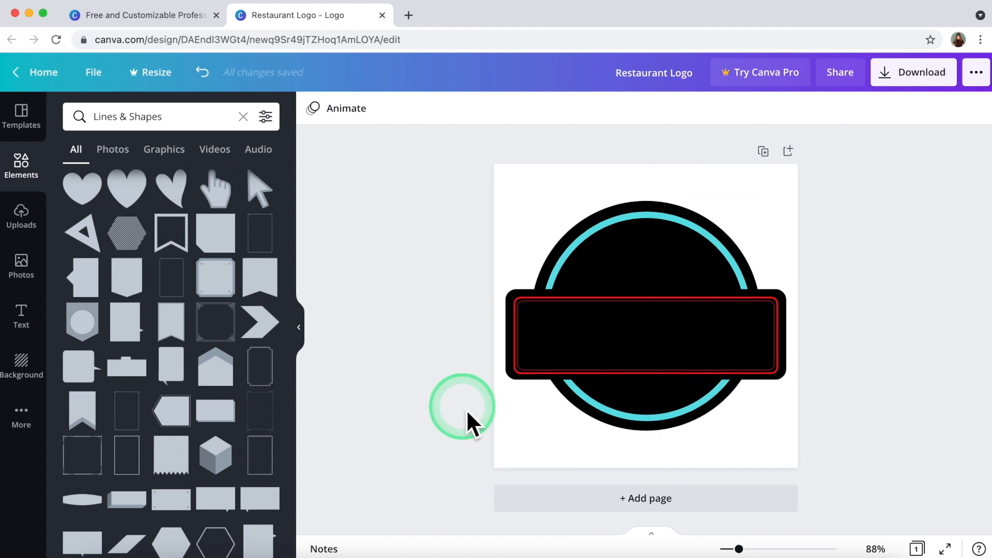
left_click_drag(518, 184, 798, 458)
left_click(649, 337)
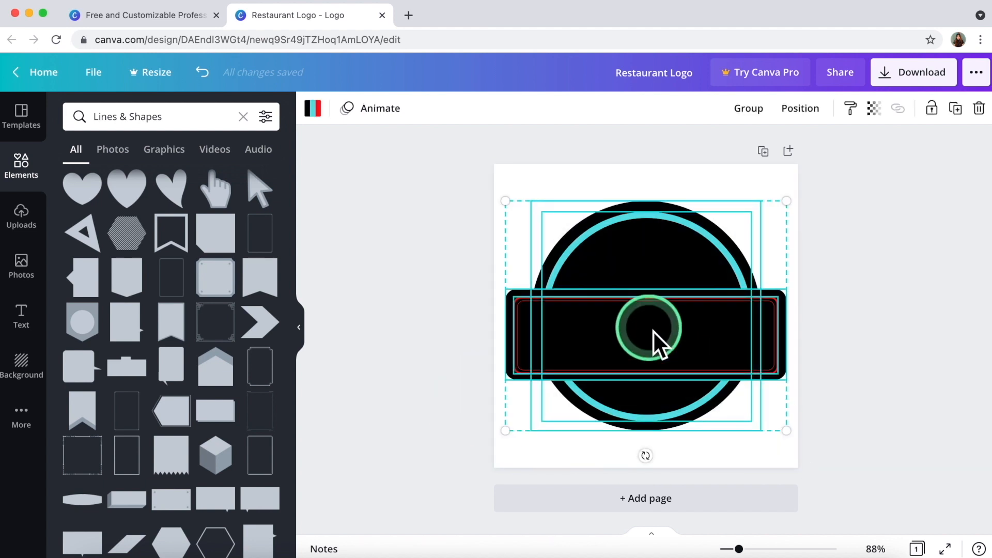
left_click(755, 110)
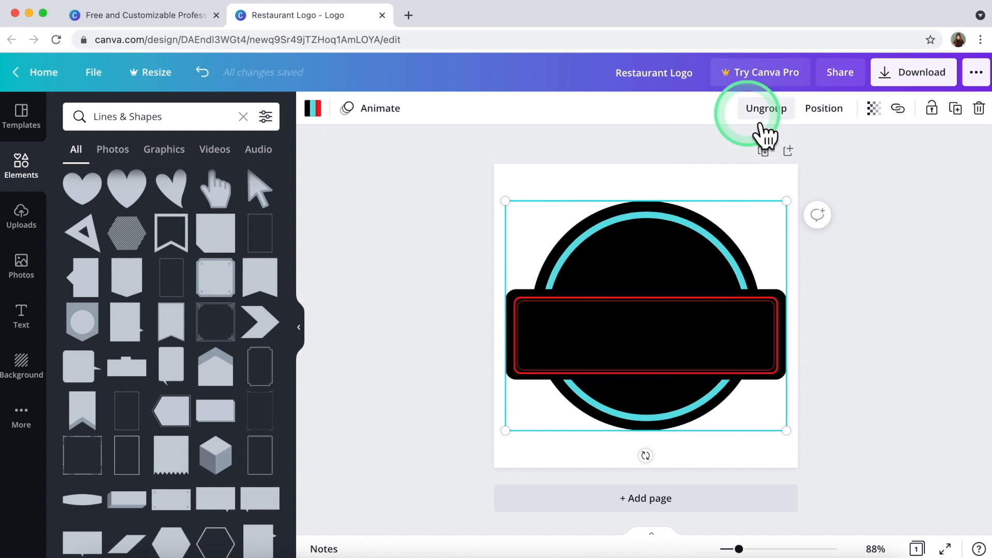
Enlarge the grouped logo slightly and centre it on the page.
left_click_drag(506, 202, 490, 188)
left_click_drag(602, 326, 643, 325)
left_click(447, 320)
left_click(436, 321)
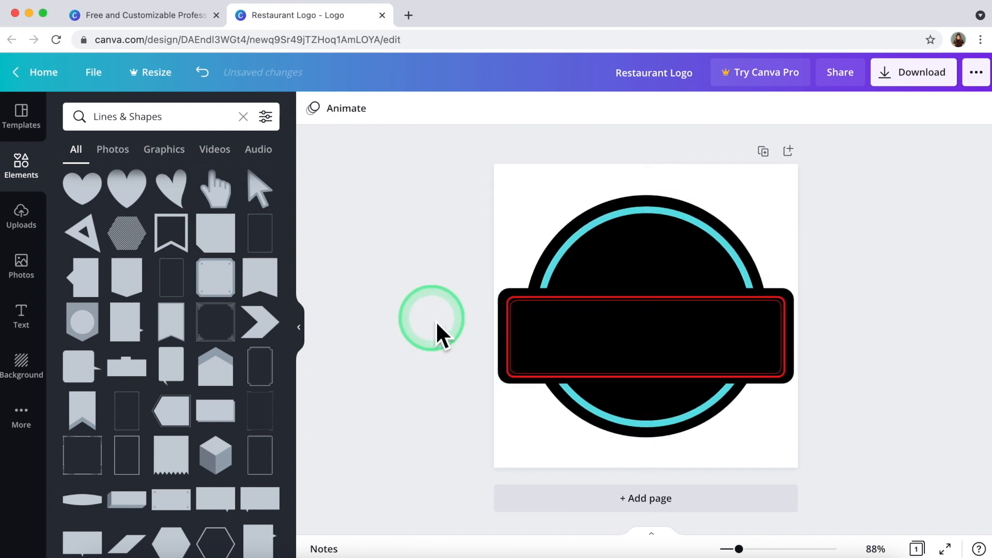
left_click(662, 251)
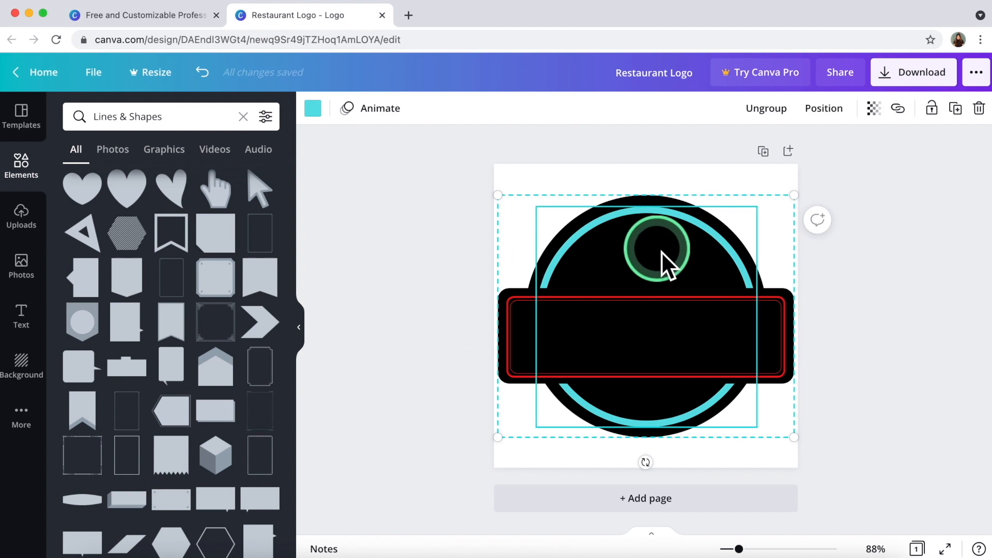
left_click(408, 320)
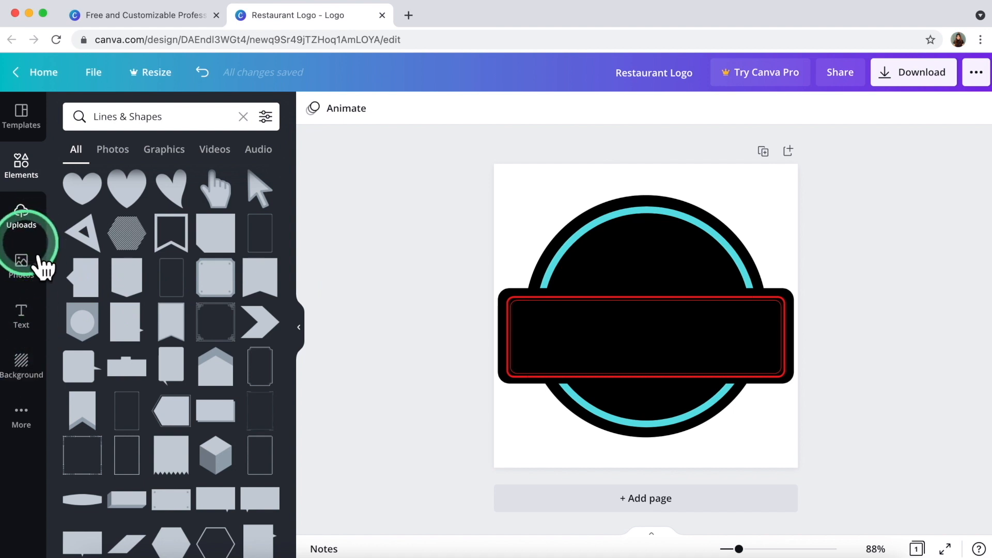
Add the pink script 'You're Invited!' text combination from the Text library.
left_click(32, 331)
scroll(136, 436, "down", 10)
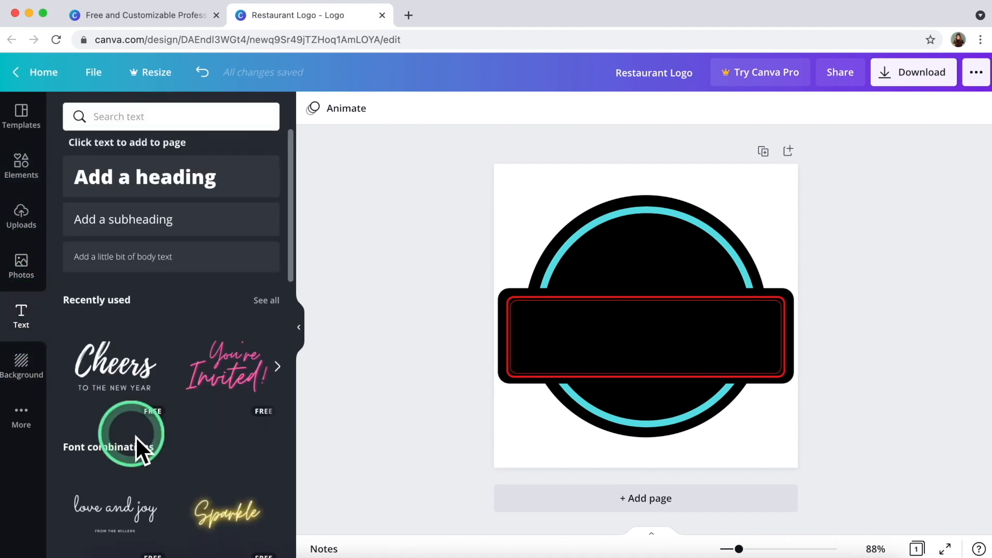
scroll(135, 437, "down", 3)
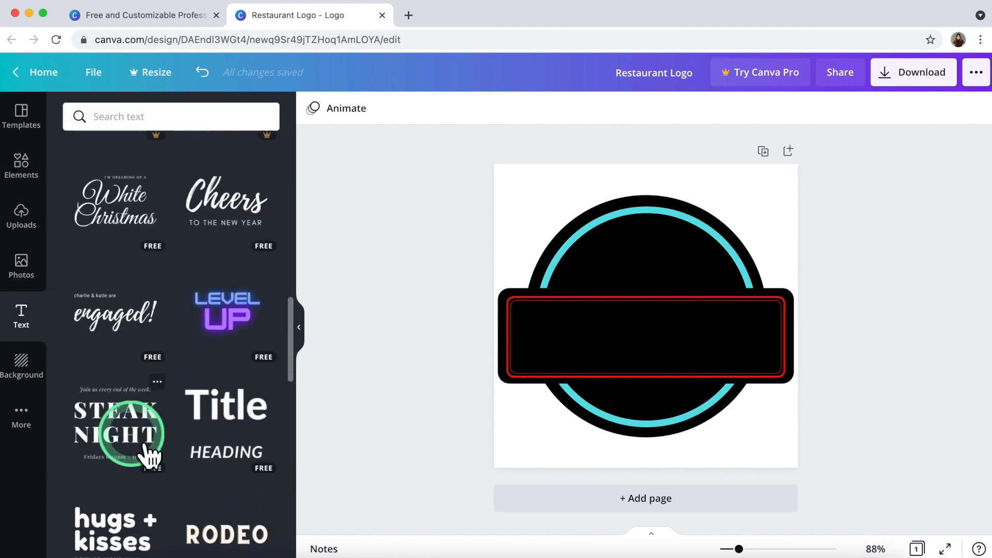
scroll(136, 436, "up", 15)
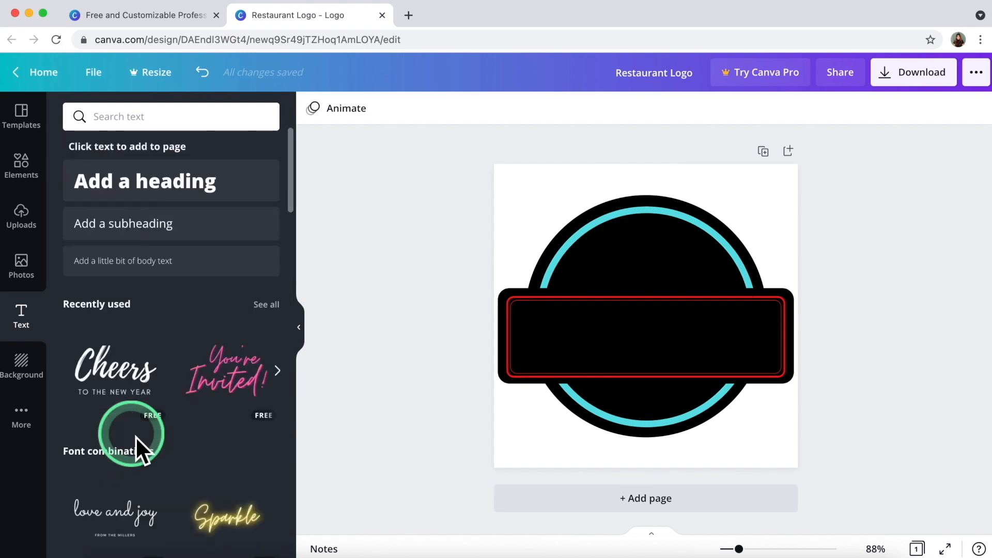
left_click(218, 429)
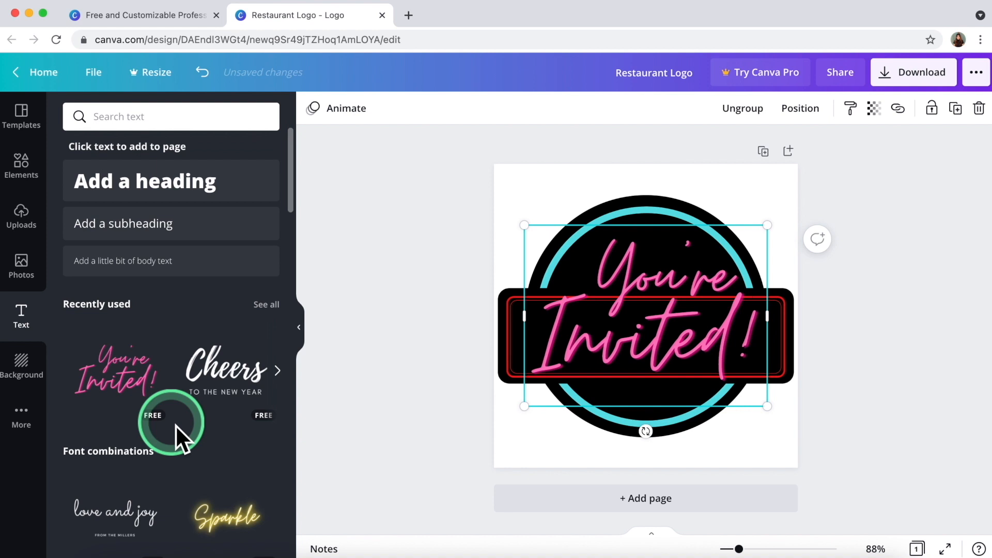
Ungroup the text, delete 'Invited!' and retype 'You're' as Gemini's.
left_click(604, 293)
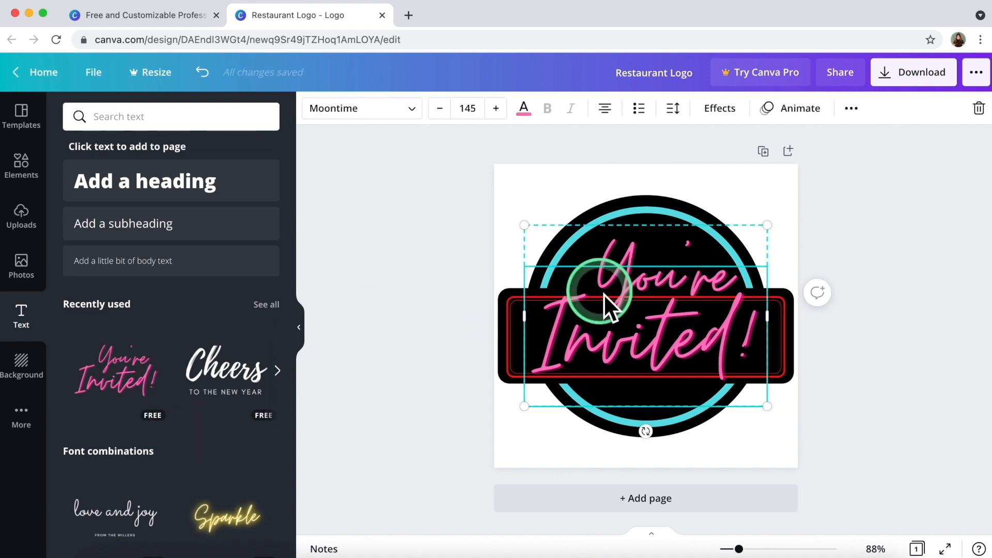
left_click(607, 253)
left_click(603, 340)
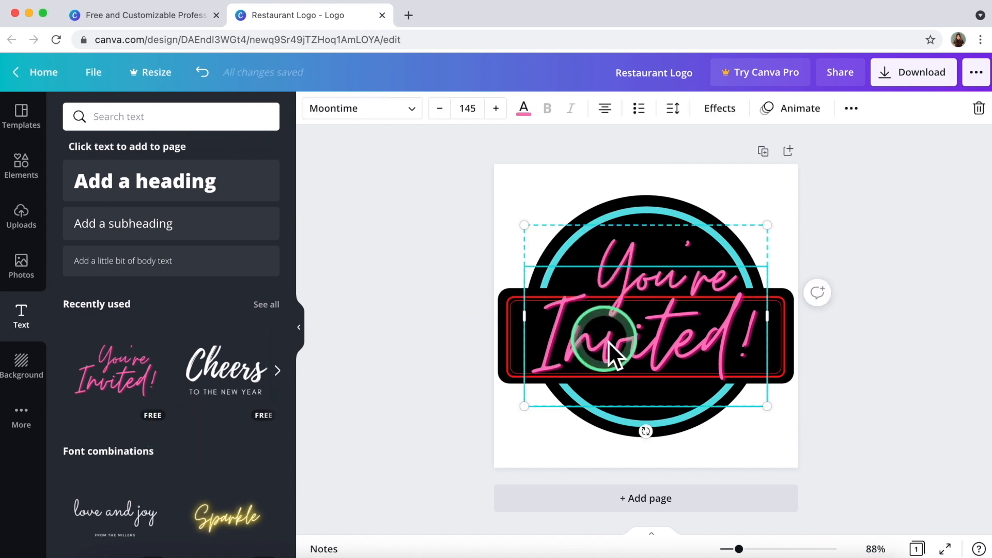
right_click(609, 341)
left_click(675, 503)
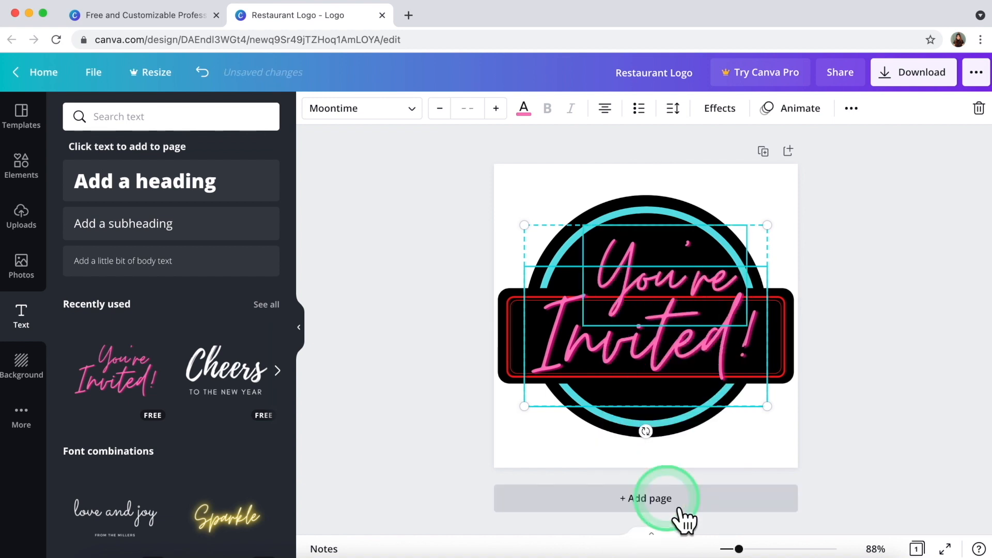
left_click(361, 290)
left_click(597, 333)
key("Delete")
left_click(633, 292)
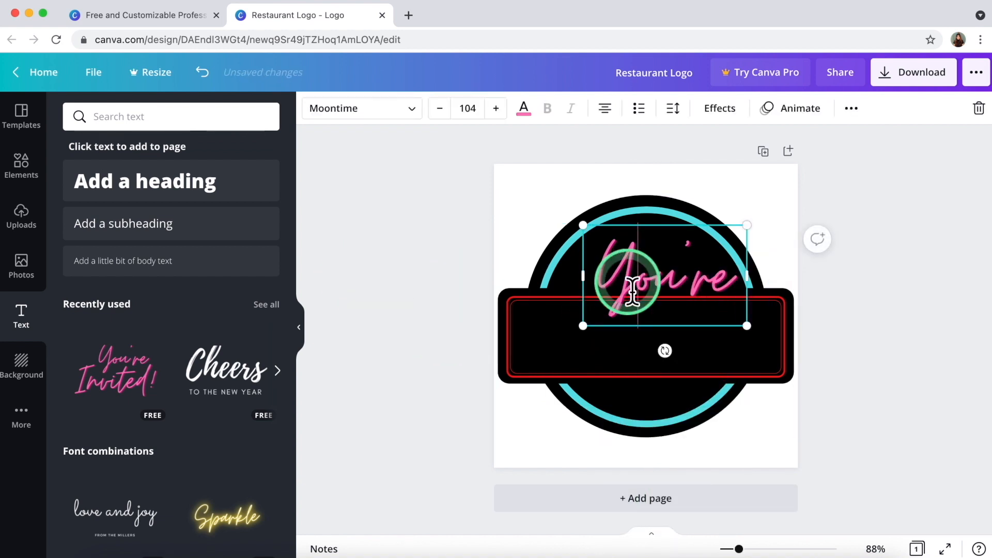
double_click(633, 292)
type("Je")
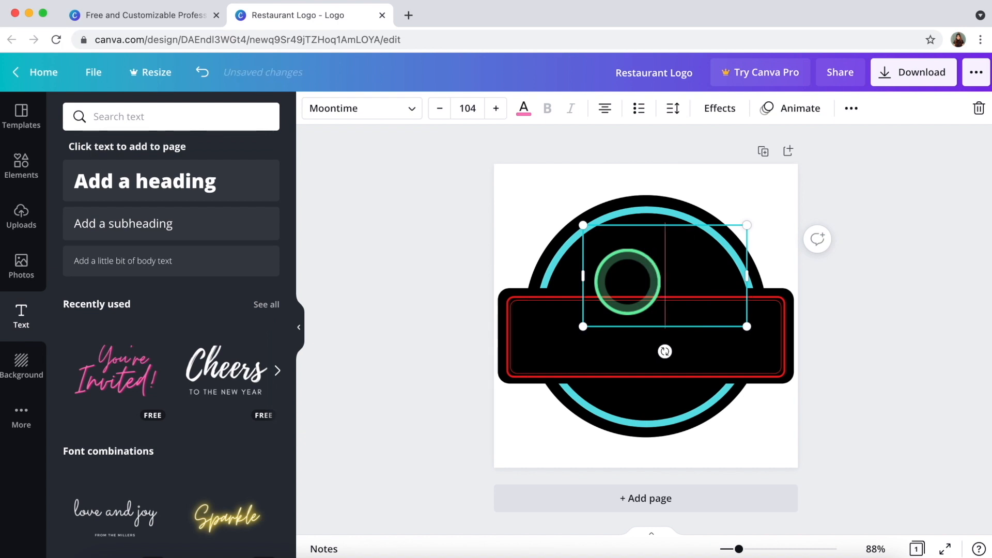
type("emini's")
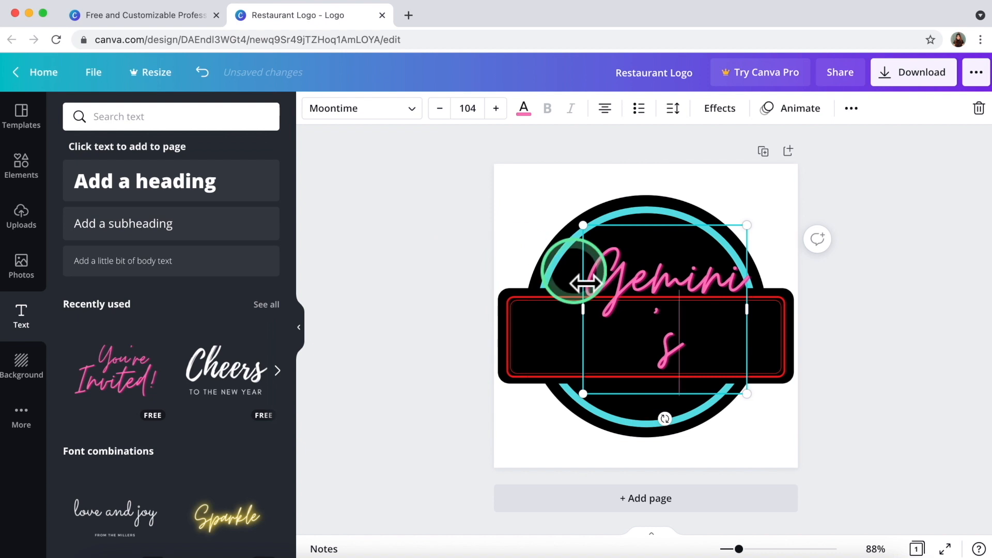
Shrink Gemini's to font size 57.3 and move it above the black band.
left_click_drag(586, 283, 523, 157)
left_click(439, 108)
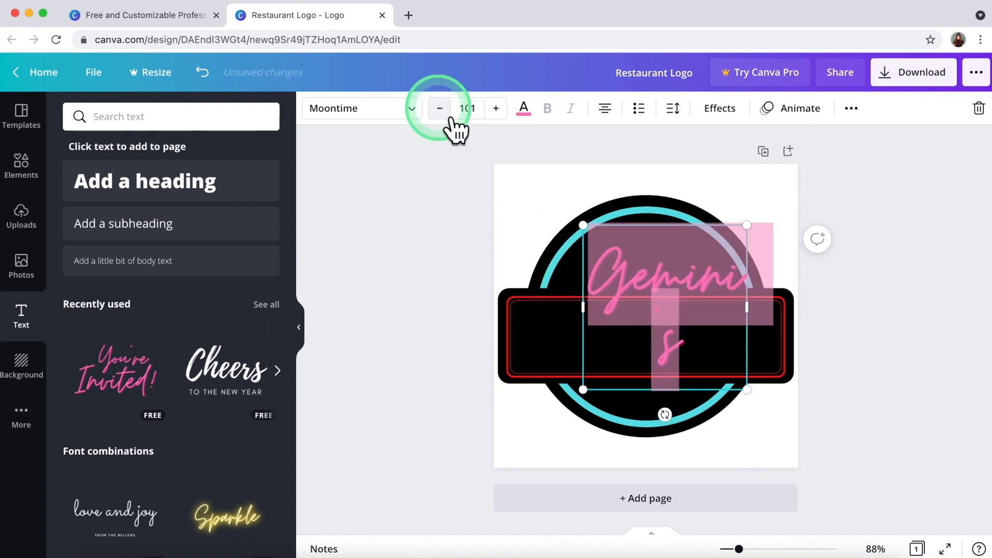
left_click(440, 108)
left_click(440, 108)
left_click(440, 108)
left_click(440, 108)
left_click(439, 108)
left_click(440, 108)
left_click(440, 108)
left_click(447, 116)
left_click(447, 116)
left_click(447, 115)
left_click(447, 116)
left_click_drag(674, 250, 644, 262)
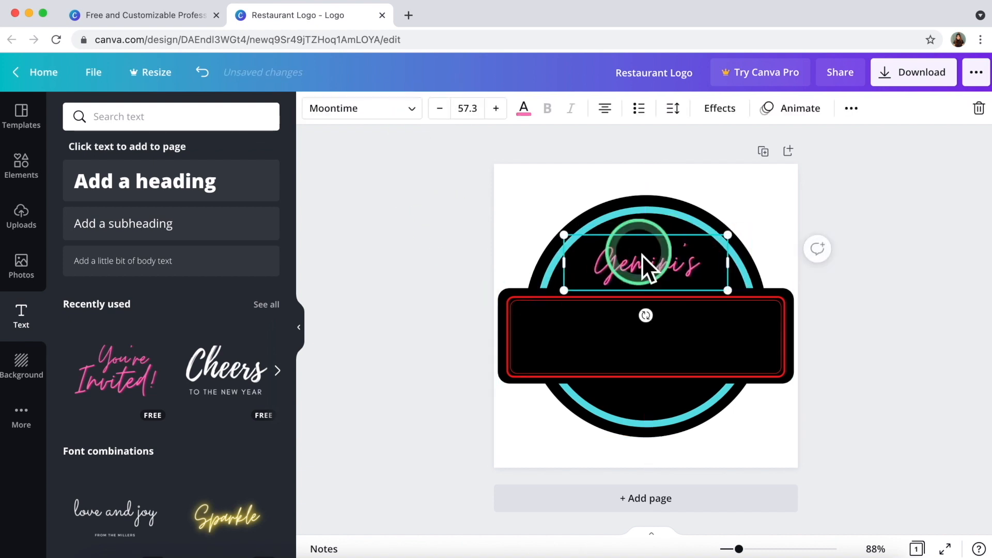
Try the Aphelime and Moontime fonts on the Gemini's title, dismissing the Pro upgrade offer.
double_click(639, 265)
left_click(408, 108)
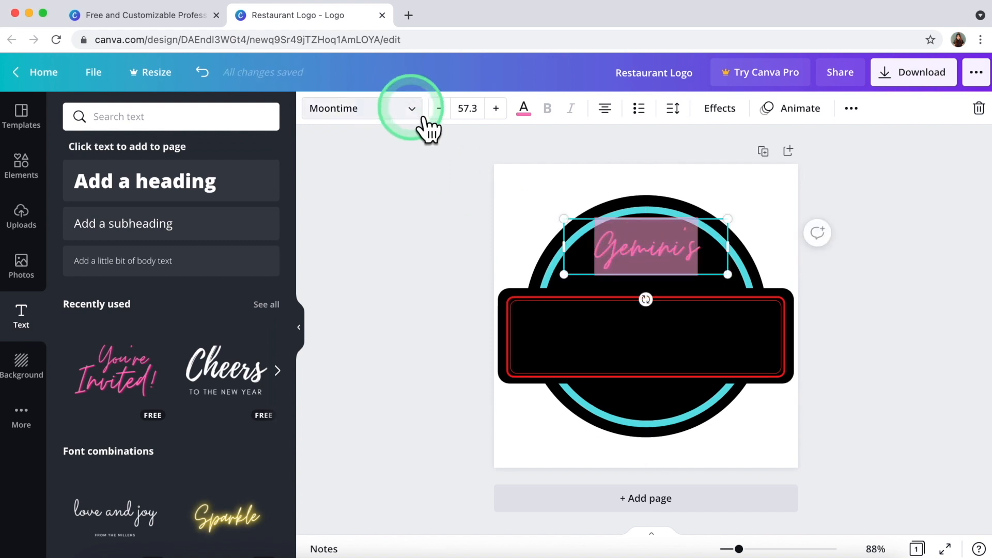
scroll(233, 222, "down", 5)
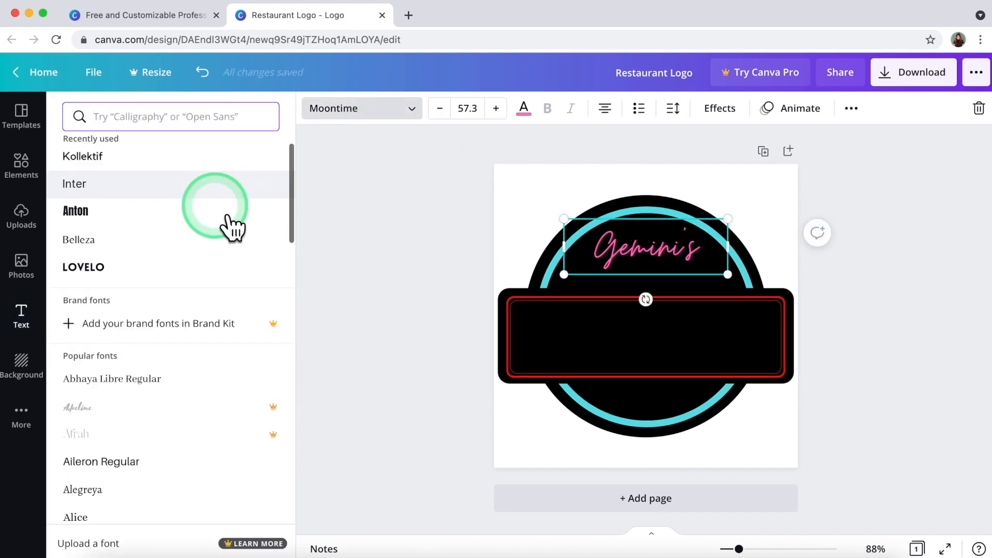
scroll(233, 227, "down", 1)
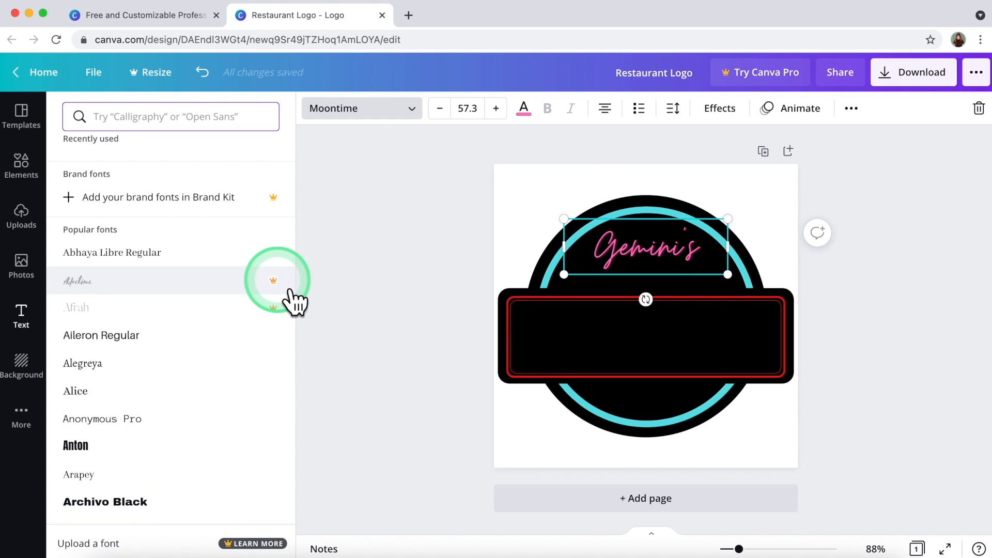
left_click(289, 287)
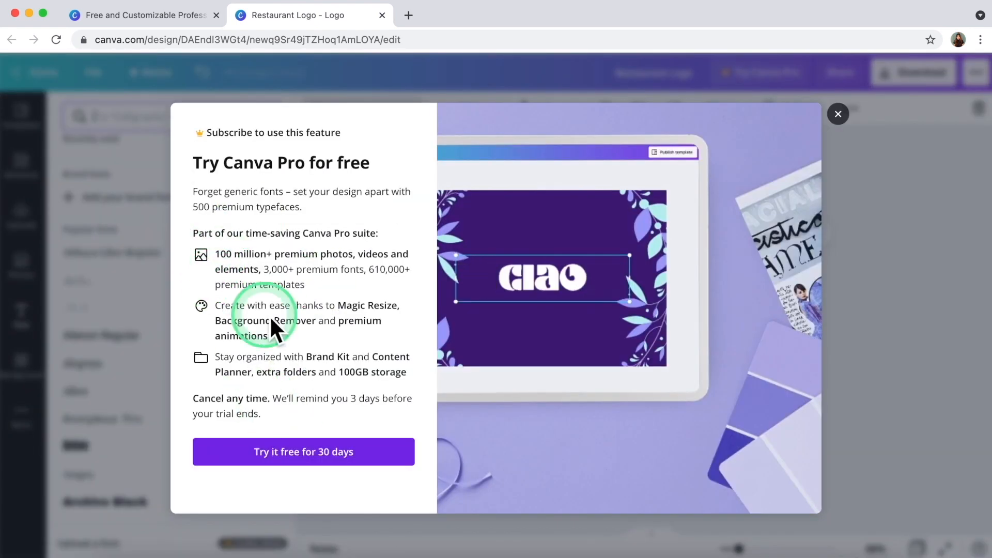
left_click(838, 114)
scroll(199, 436, "down", 10)
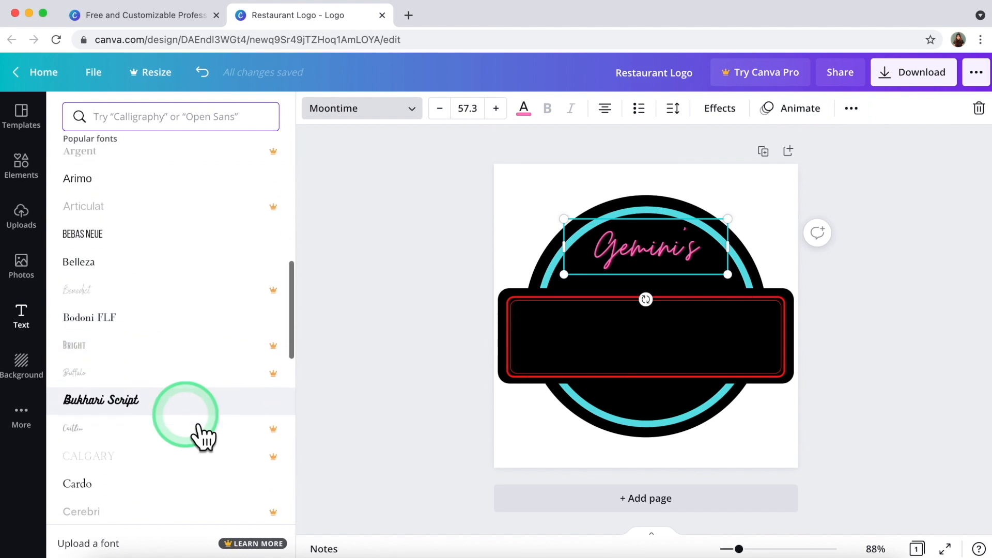
scroll(199, 416, "down", 3)
scroll(202, 416, "down", 15)
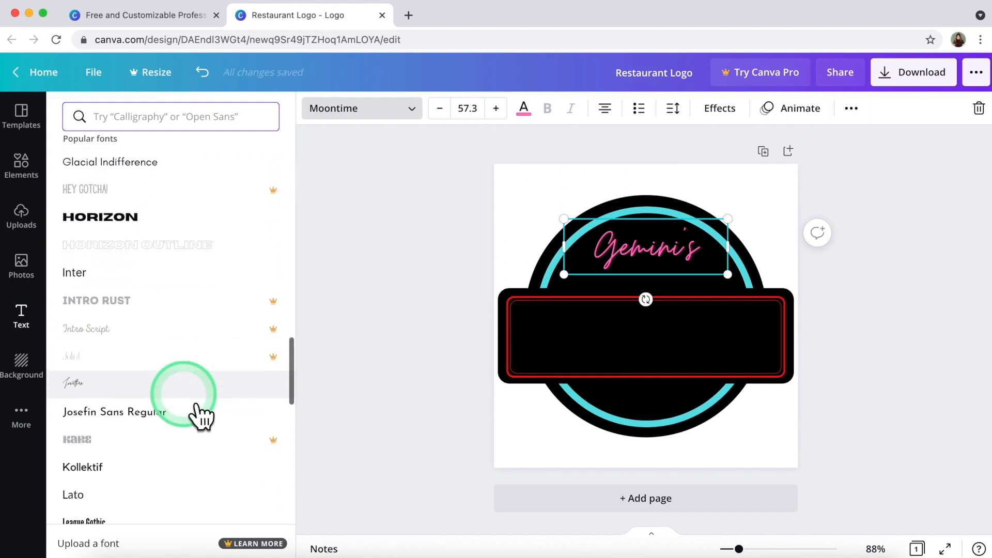
scroll(188, 408, "down", 10)
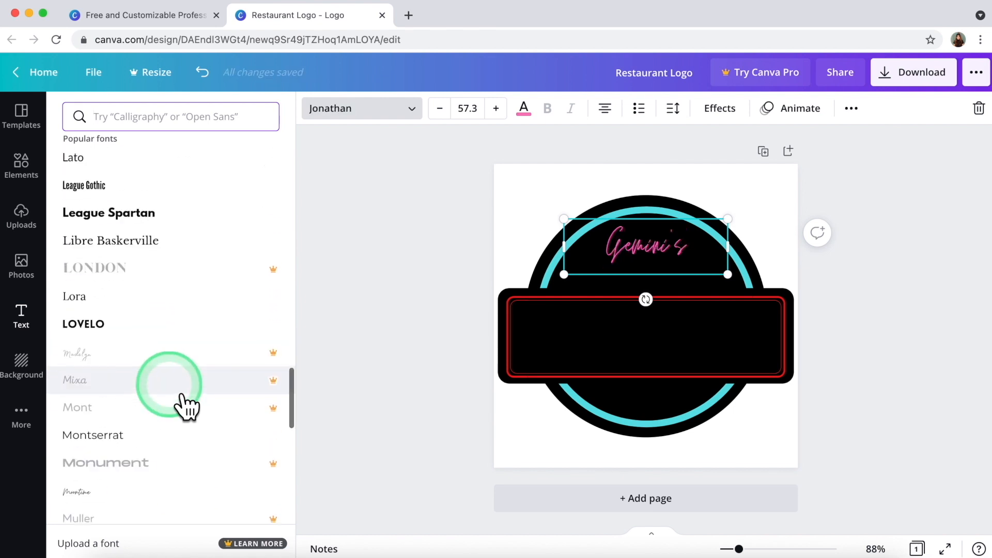
scroll(182, 398, "down", 4)
left_click(174, 354)
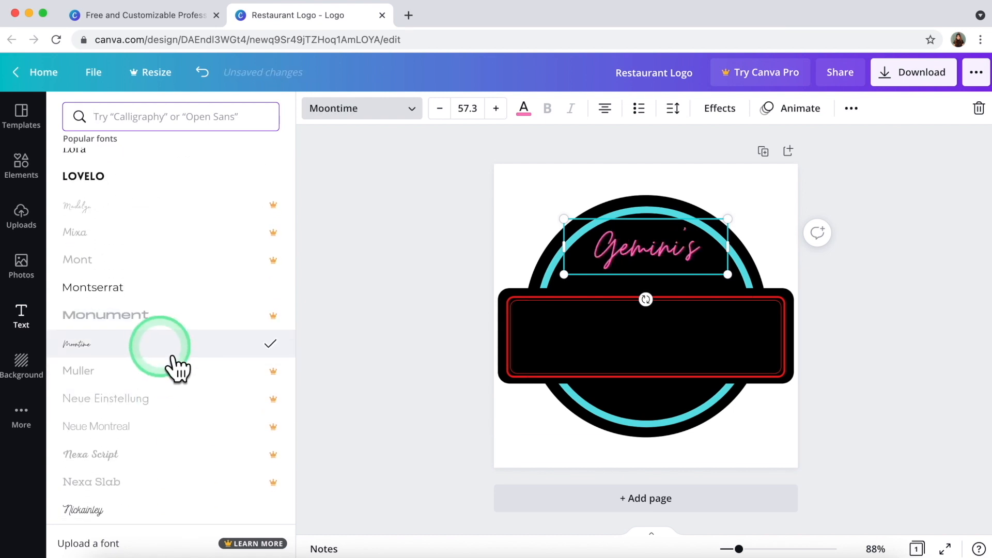
Try the Nickainley, Virtual and Amsterdam Four fonts on the title.
scroll(178, 368, "down", 7)
left_click(163, 338)
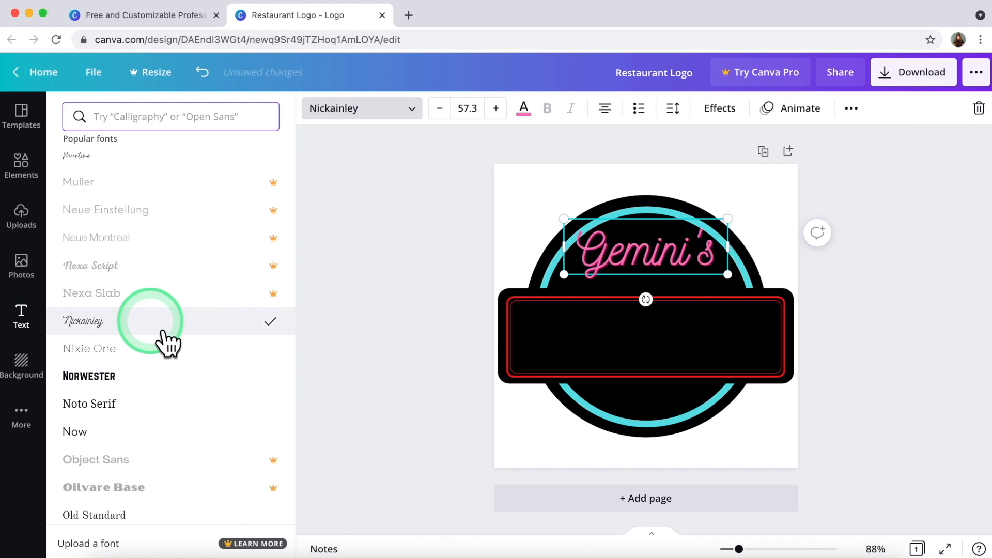
scroll(167, 342, "down", 15)
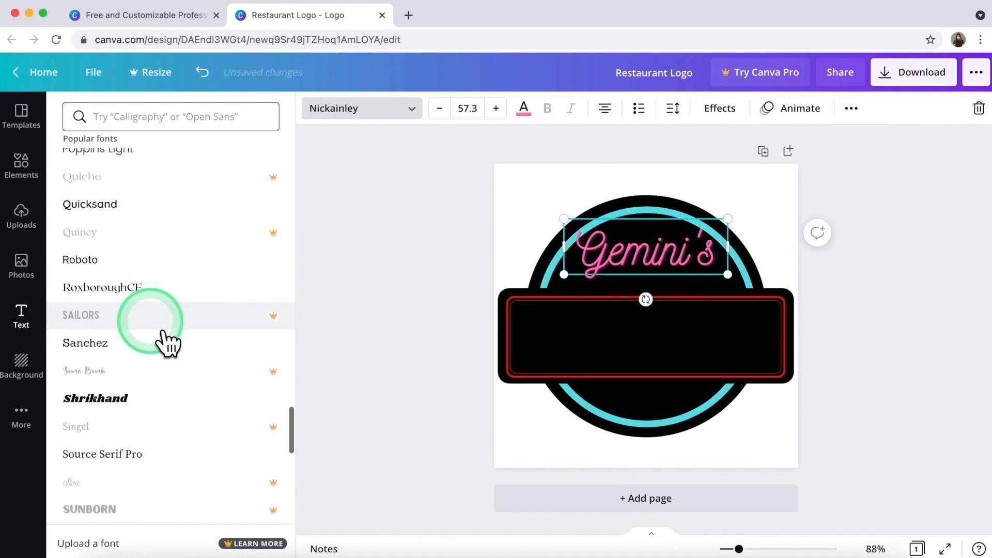
scroll(165, 335, "down", 12)
left_click(150, 320)
scroll(152, 331, "down", 7)
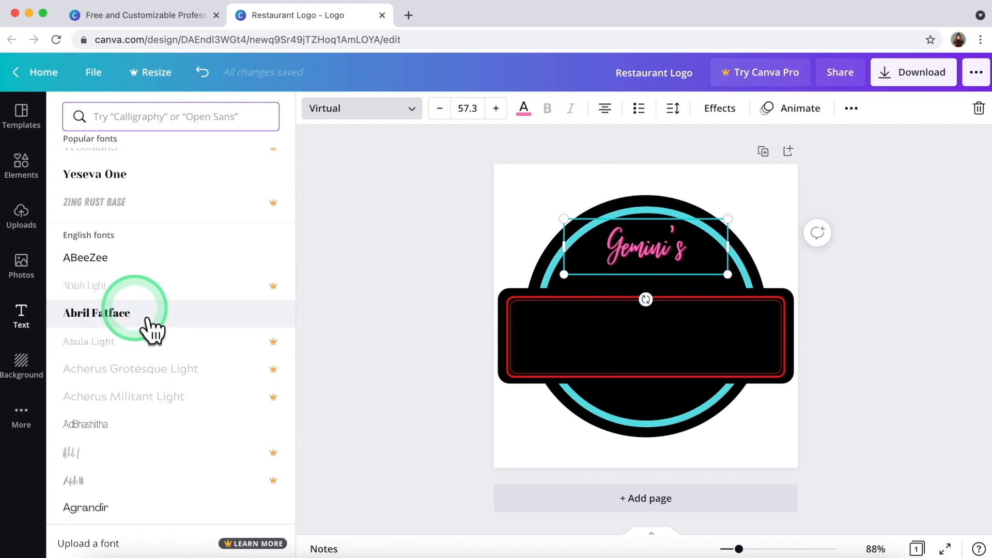
scroll(154, 331, "down", 20)
scroll(152, 331, "down", 10)
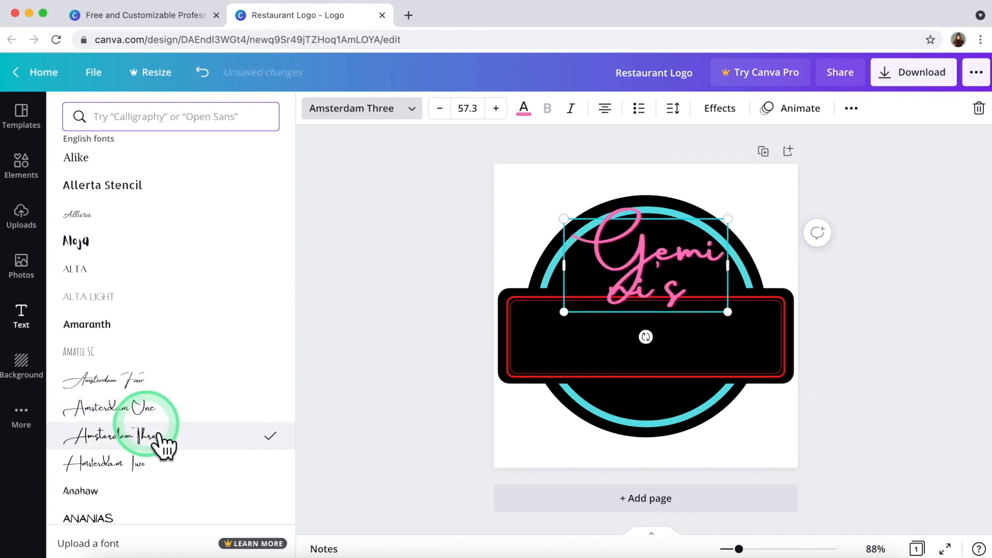
left_click(132, 382)
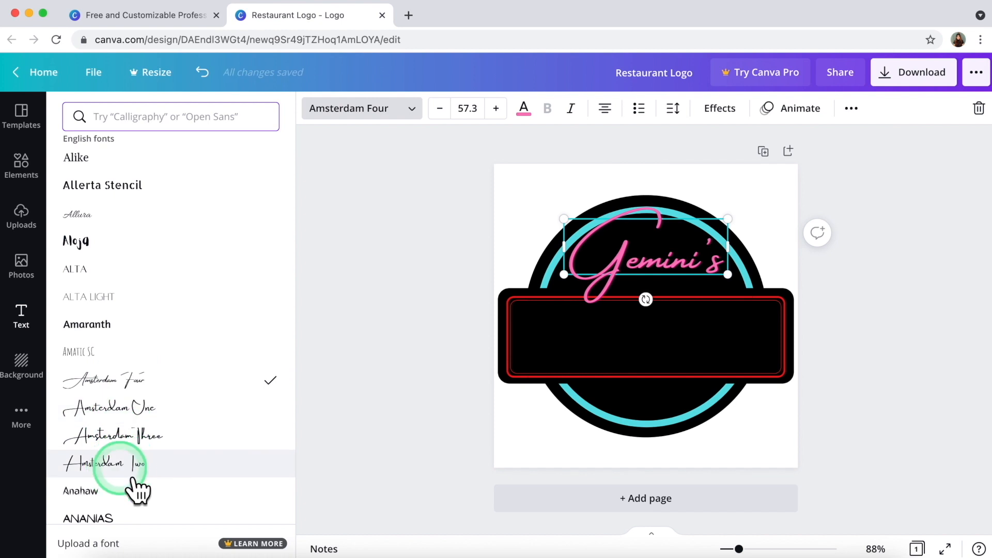
Try Angelina and Apricots, then set the title in the Bellaboo font.
scroll(137, 488, "down", 3)
left_click(144, 468)
scroll(147, 489, "down", 8)
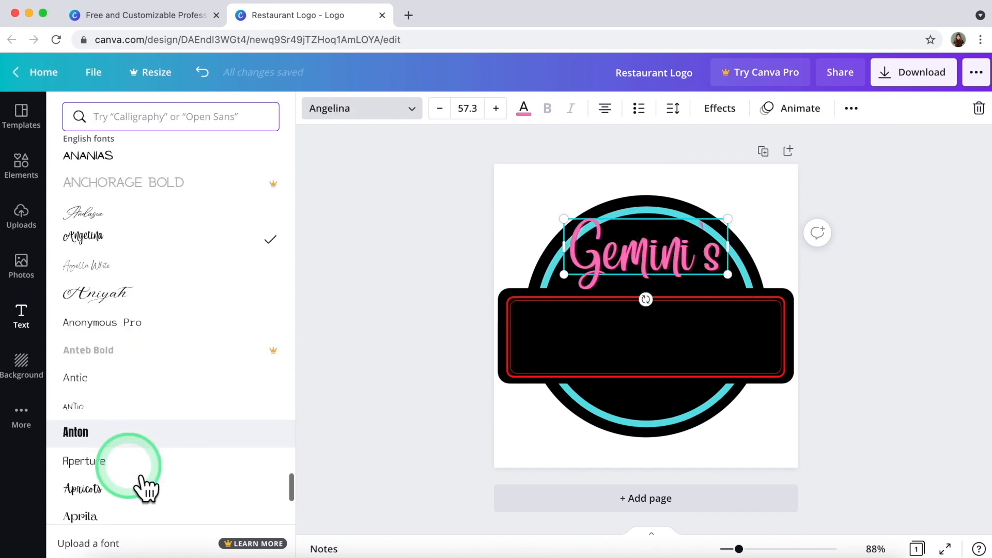
left_click(107, 332)
scroll(110, 343, "down", 3)
scroll(109, 345, "down", 20)
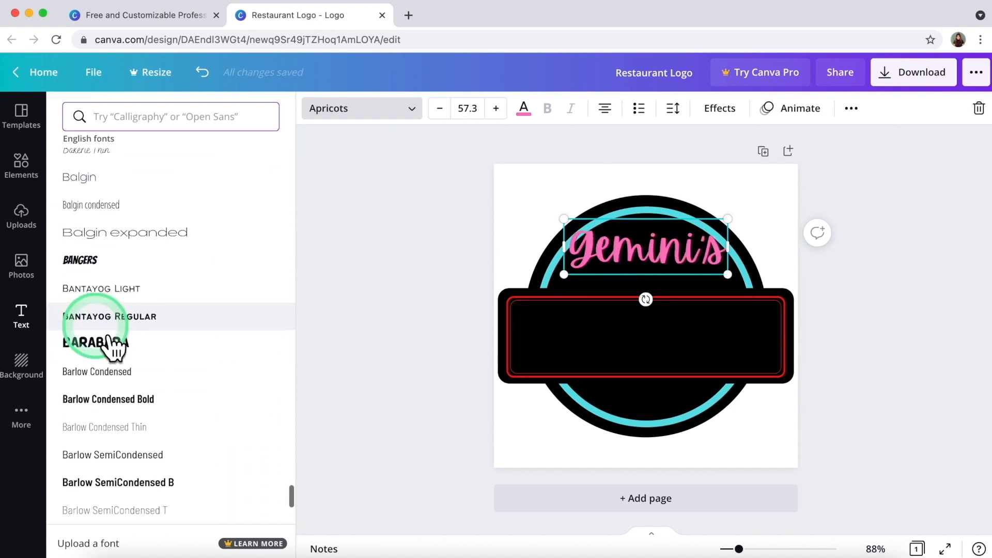
scroll(109, 346, "down", 3)
left_click(123, 419)
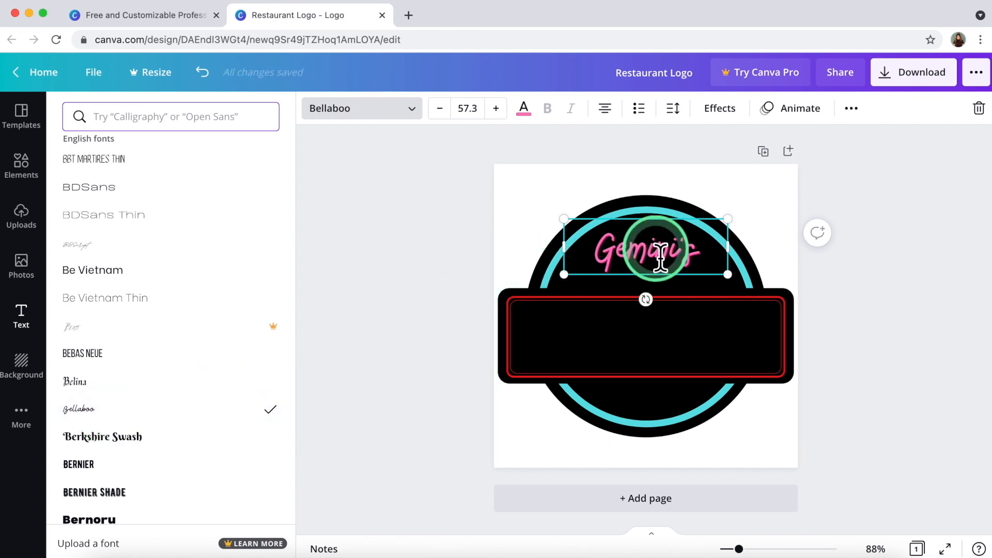
Set the title's font size to 70, after first trying 60.
left_click(465, 115)
type("60")
key("Return")
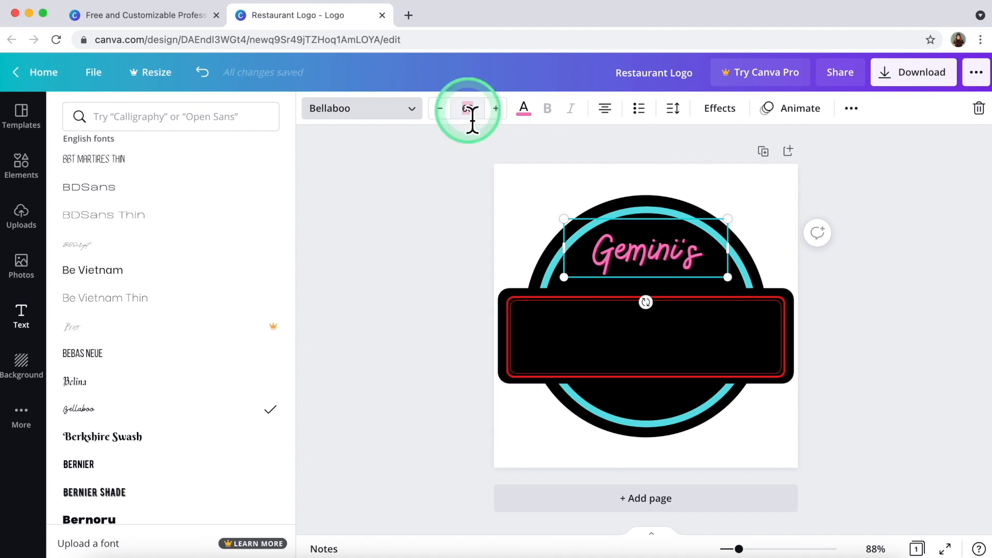
type("70")
key("Return")
Nudge the Gemini's title slightly up, centred in the circle.
left_click(644, 280)
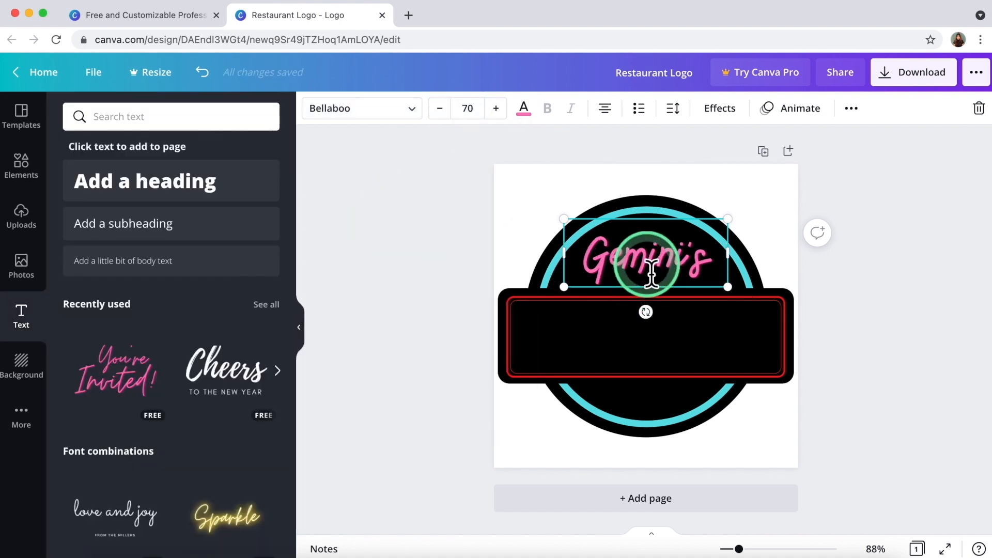
left_click(592, 270)
left_click_drag(600, 271, 634, 270)
left_click(432, 283)
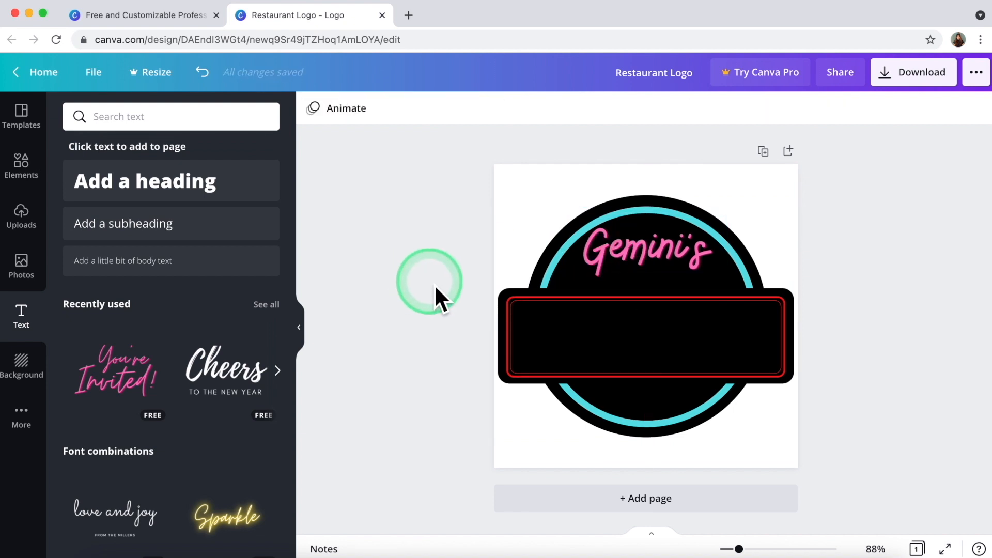
Ungroup the logo elements.
left_click(510, 294)
right_click(511, 295)
left_click(447, 293)
left_click(572, 295)
right_click(571, 295)
left_click(638, 501)
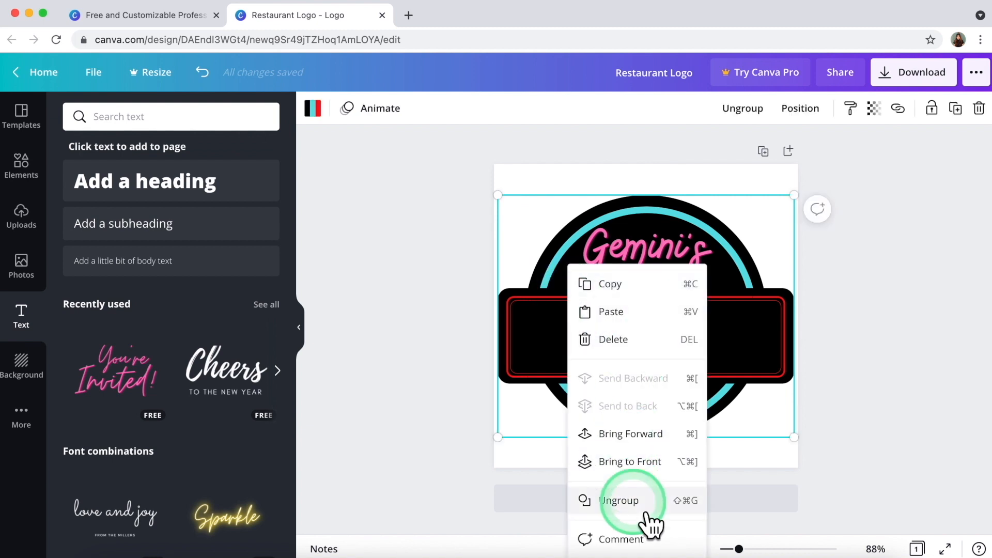
Raise the top edges of the black banner and red outline to make them taller.
left_click(468, 302)
left_click_drag(463, 288, 516, 338)
left_click(638, 321)
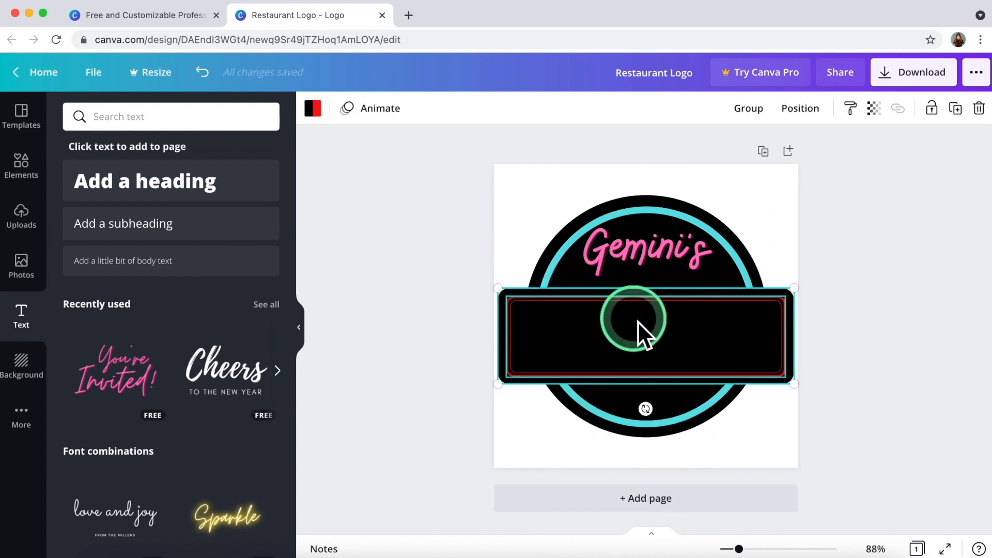
left_click(448, 305)
left_click(507, 296)
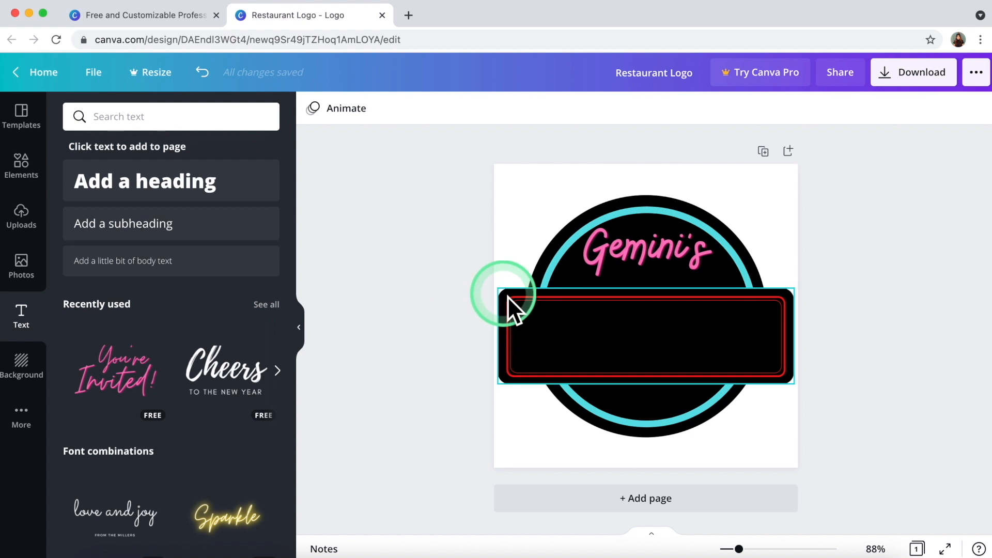
left_click_drag(661, 301, 659, 299)
left_click(660, 308)
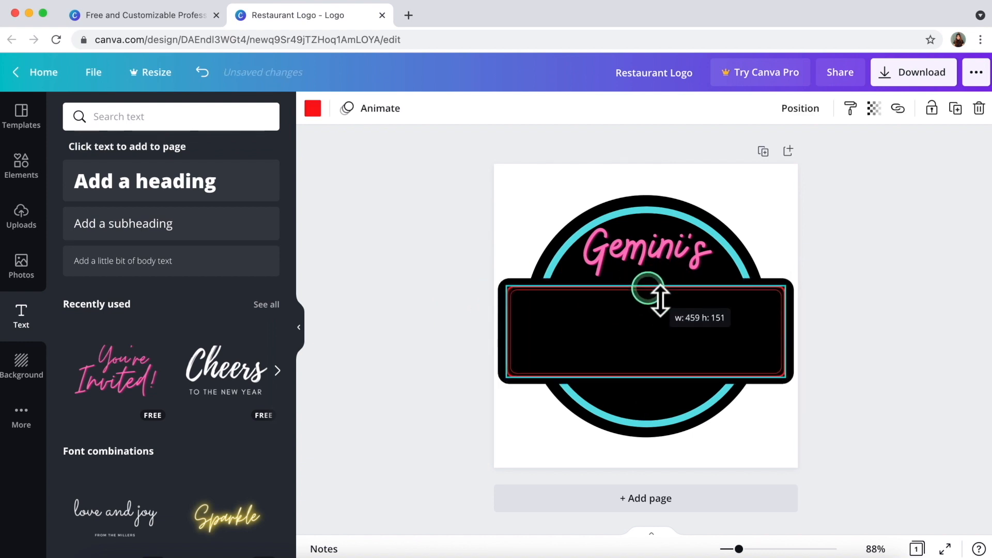
left_click(454, 317)
Regroup the circle, banner, outline and title into one logo group.
left_click_drag(438, 312, 532, 344)
left_click(481, 336)
left_click(512, 336)
right_click(519, 336)
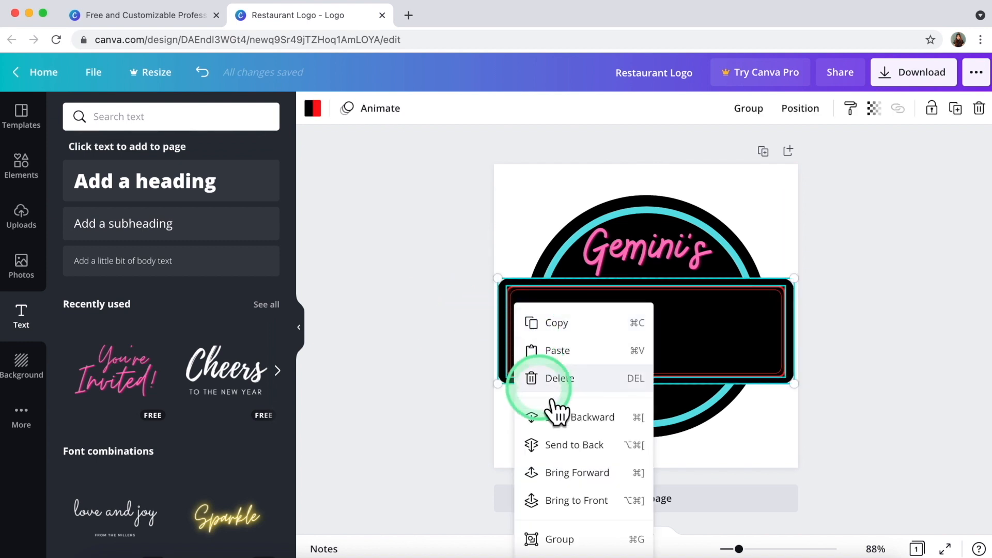
left_click(559, 539)
left_click(649, 262)
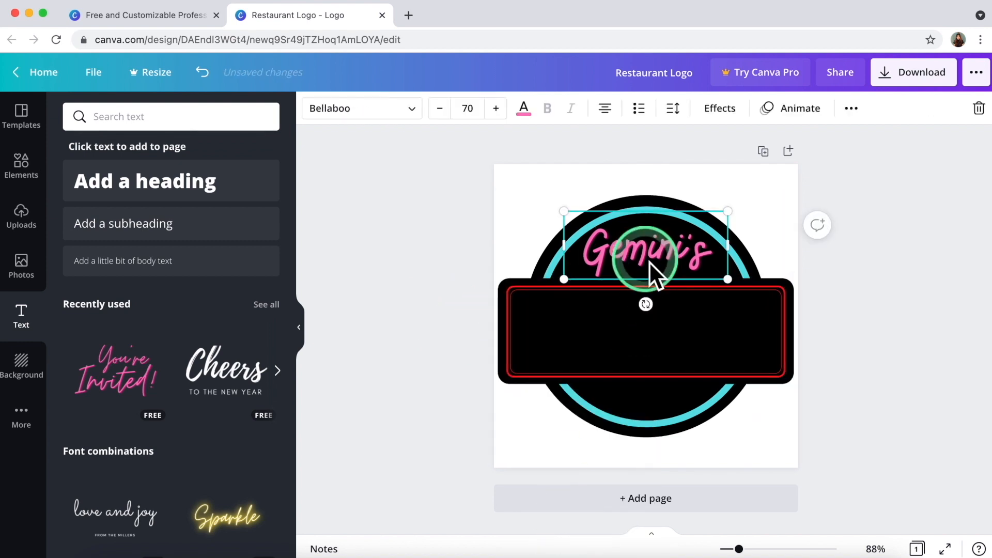
left_click(377, 279)
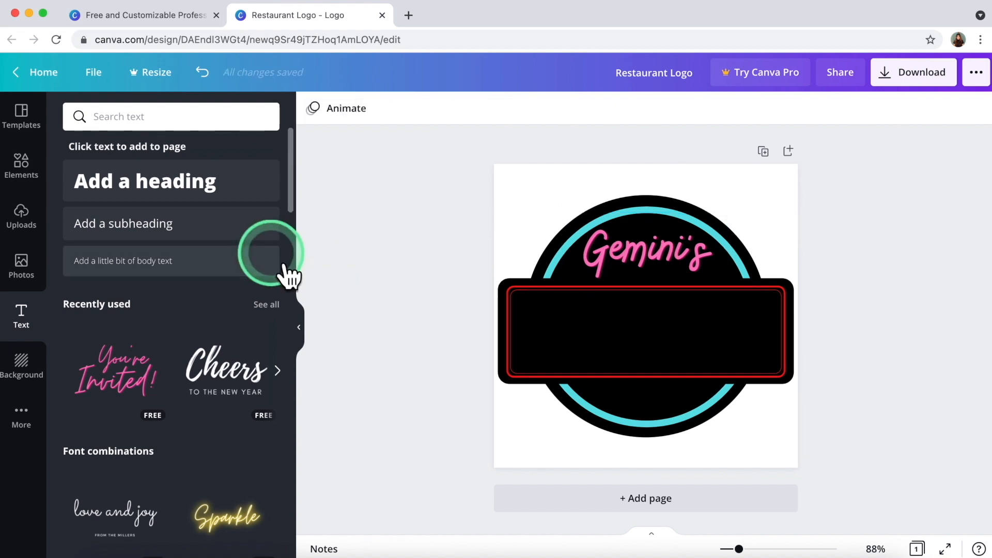
Search text styles for WORKOUT, drop it centred in the banner, and retype it as DINER.
scroll(171, 462, "down", 2)
scroll(183, 478, "down", 15)
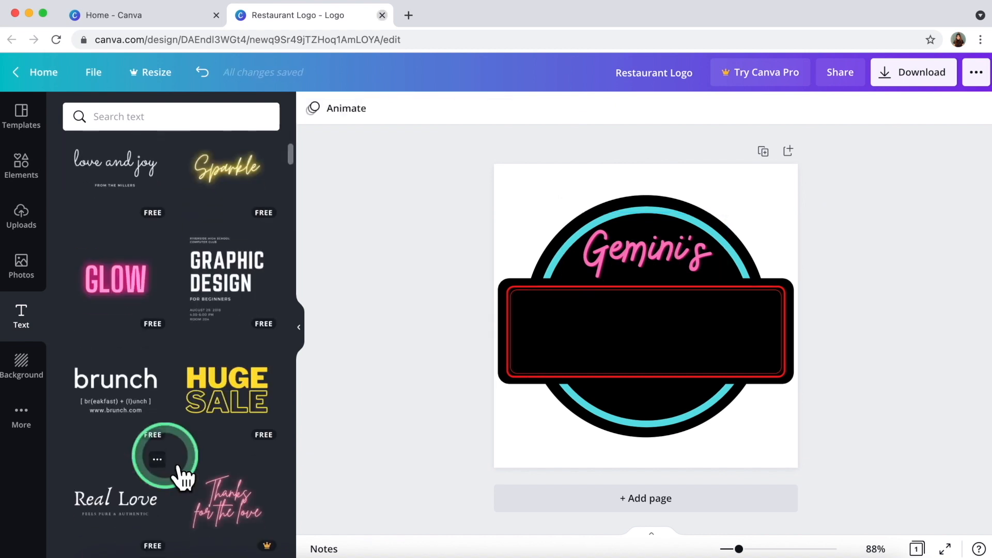
scroll(181, 475, "down", 15)
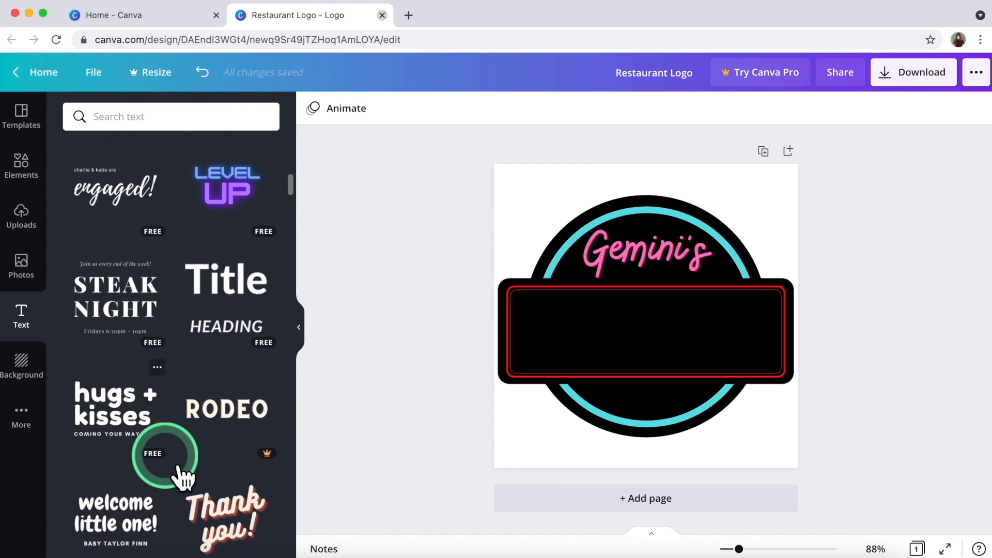
left_click(115, 117)
type("WORKOUT")
key("Return")
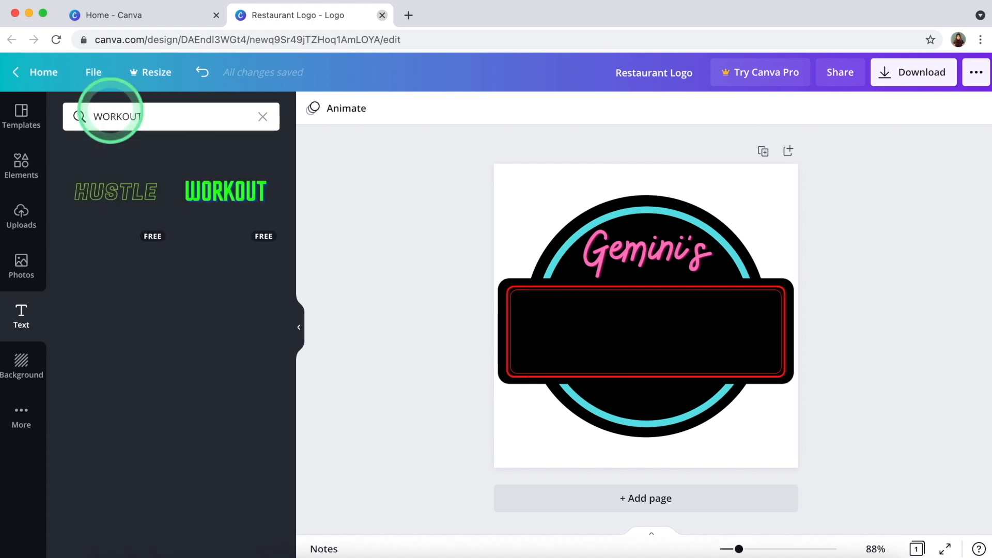
left_click_drag(629, 318, 661, 371)
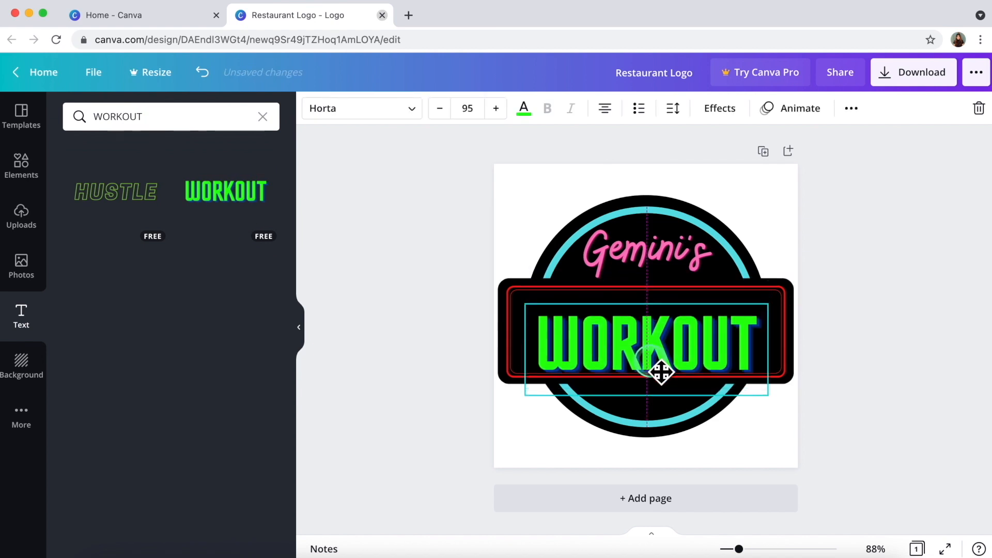
double_click(643, 349)
type("DINER")
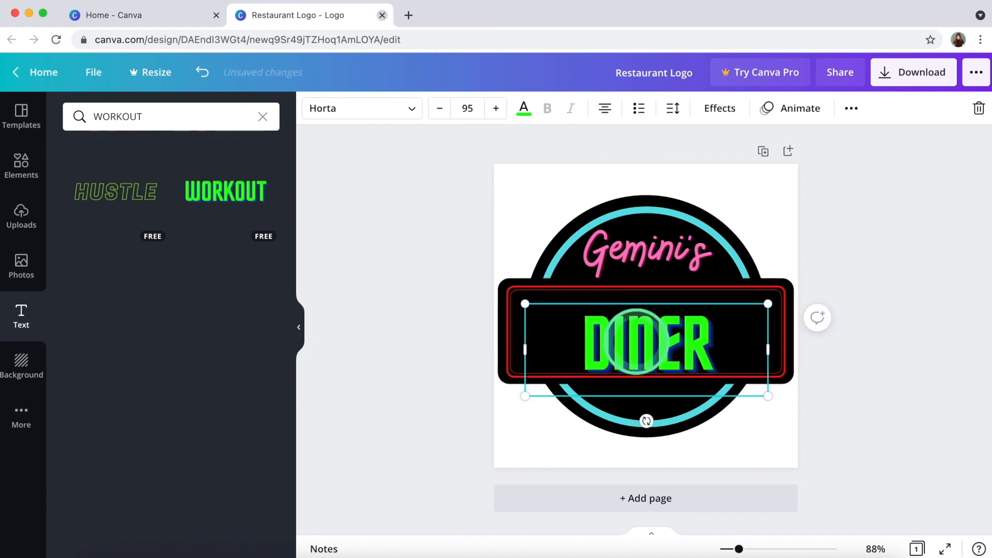
Set DINER in the Anton font and make it white.
left_click(401, 108)
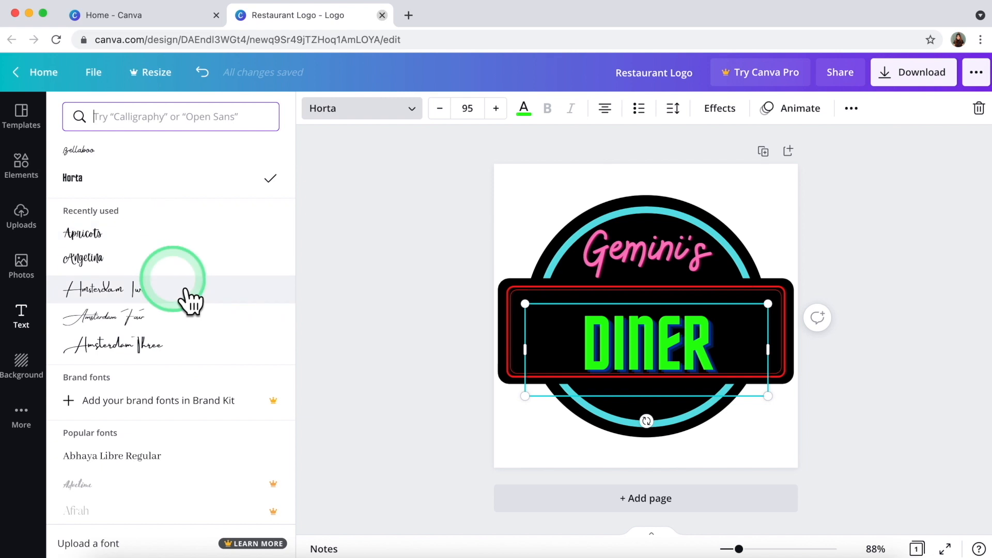
scroll(178, 288, "down", 7)
left_click(186, 291)
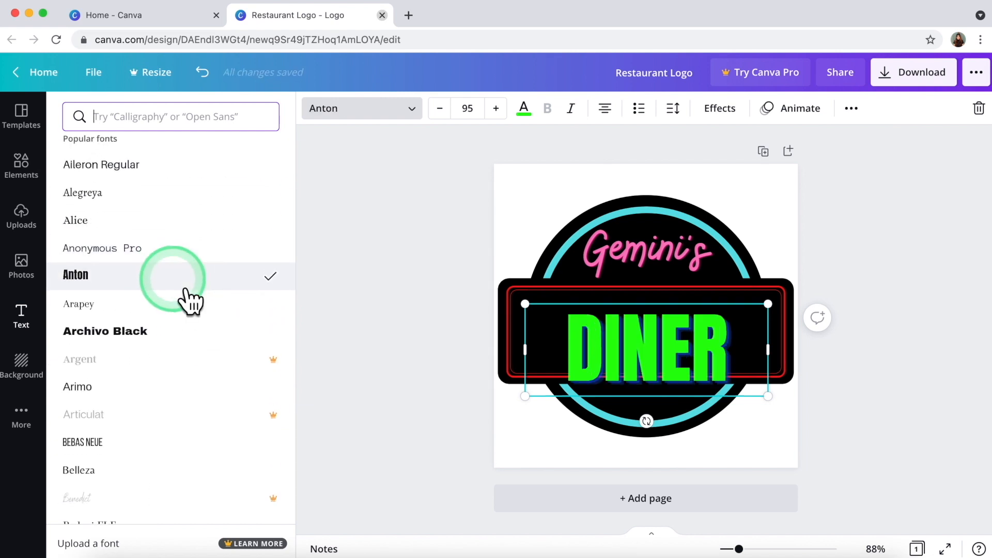
left_click(524, 108)
left_click(78, 180)
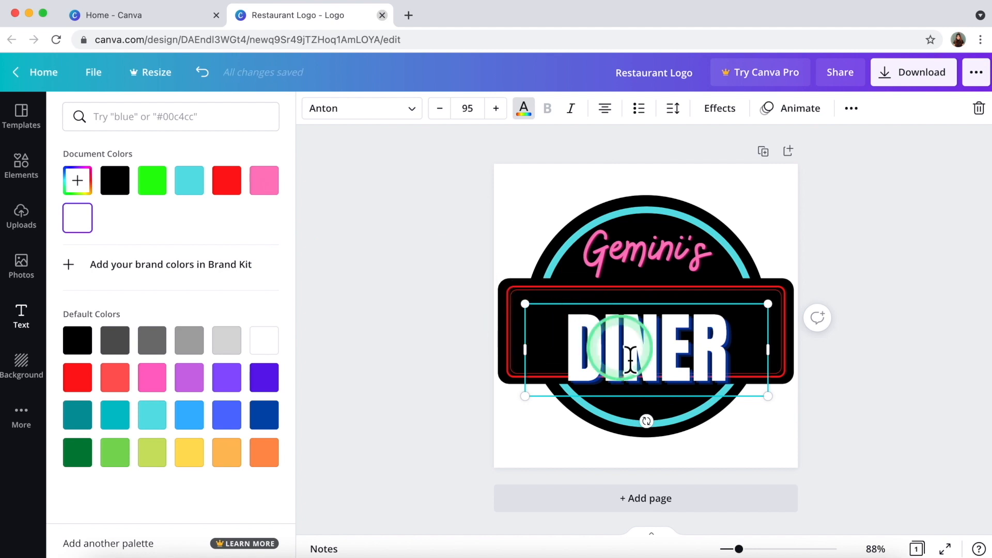
Enlarge DINER to font size 80, after trying 70.
double_click(587, 328)
left_click(467, 108)
type("70")
key("Return")
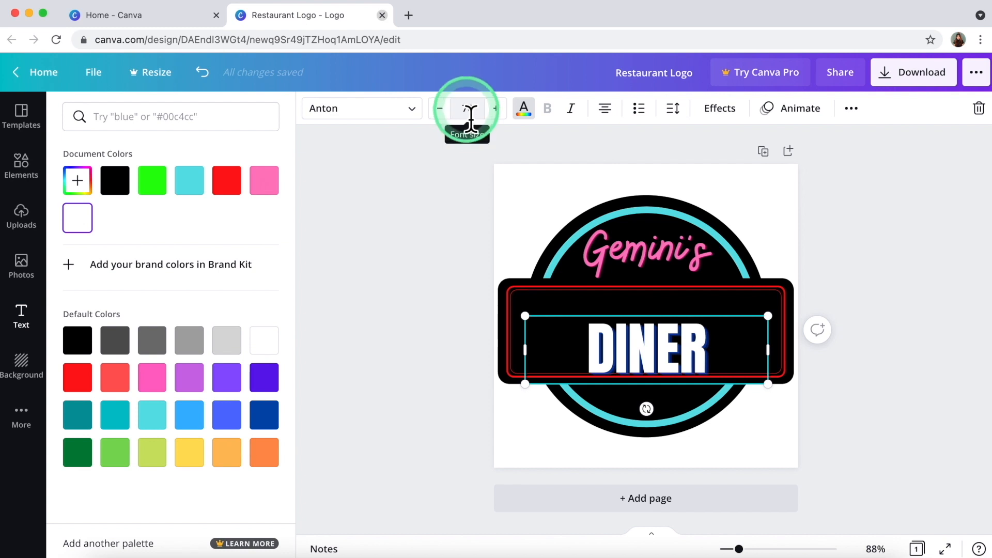
type("80")
key("Return")
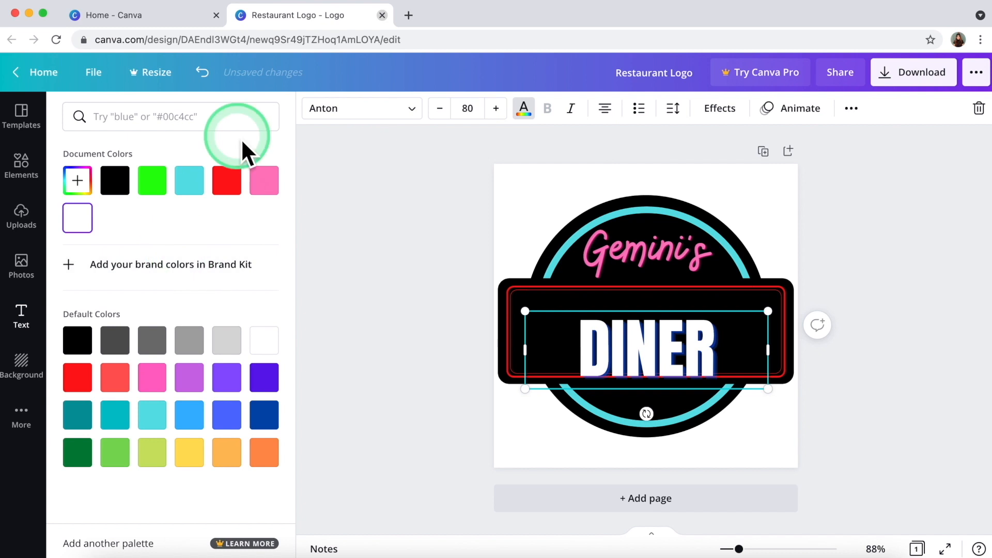
Switch DINER to Glacial Indifference after trying Archivo Black.
left_click(339, 110)
left_click(124, 302)
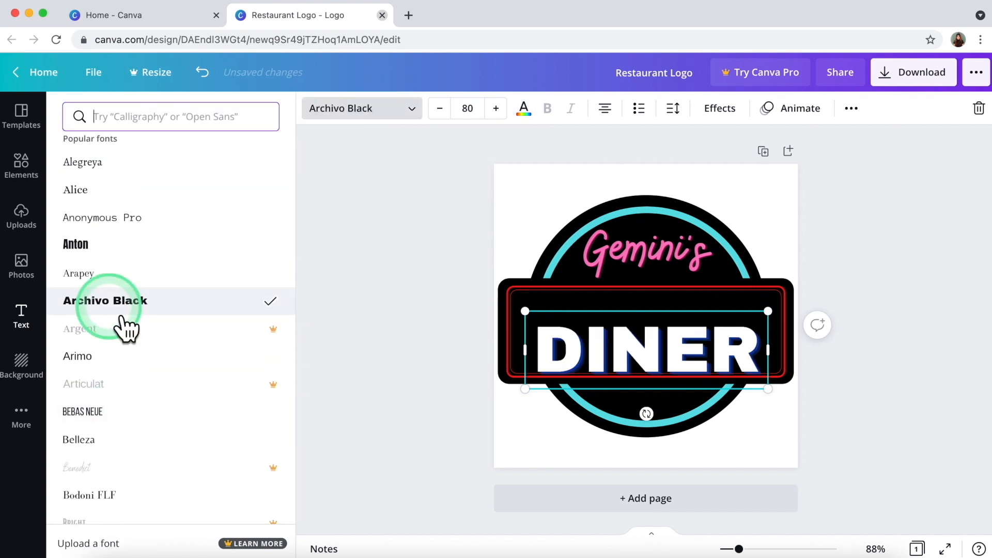
scroll(127, 326, "down", 5)
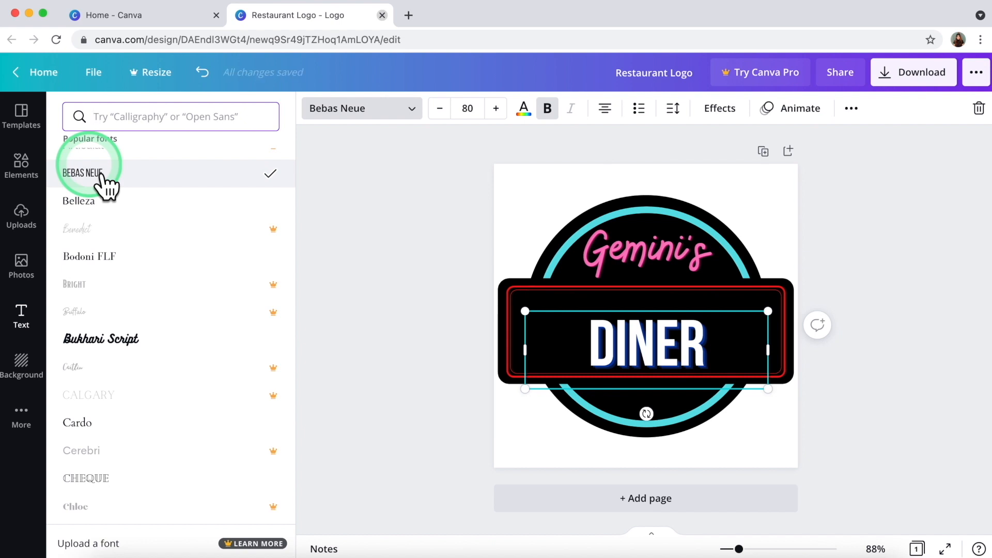
scroll(186, 449, "down", 15)
left_click(152, 297)
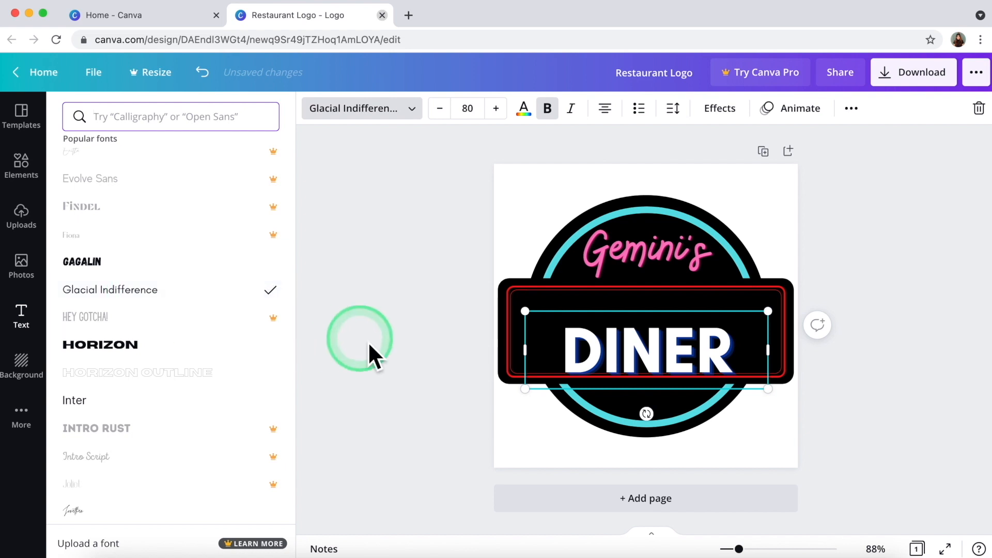
Make DINER italic with centred alignment.
left_click(526, 110)
left_click(571, 109)
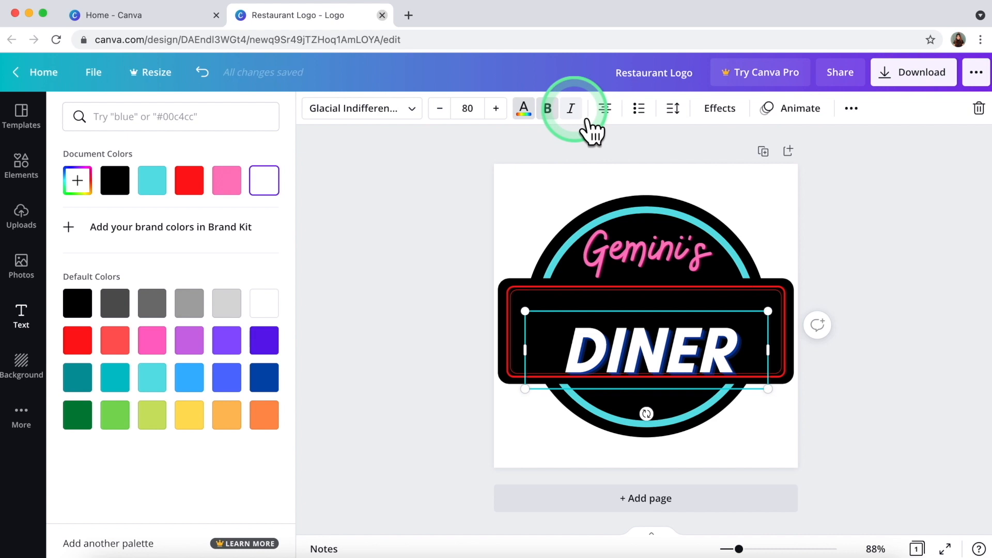
left_click(606, 109)
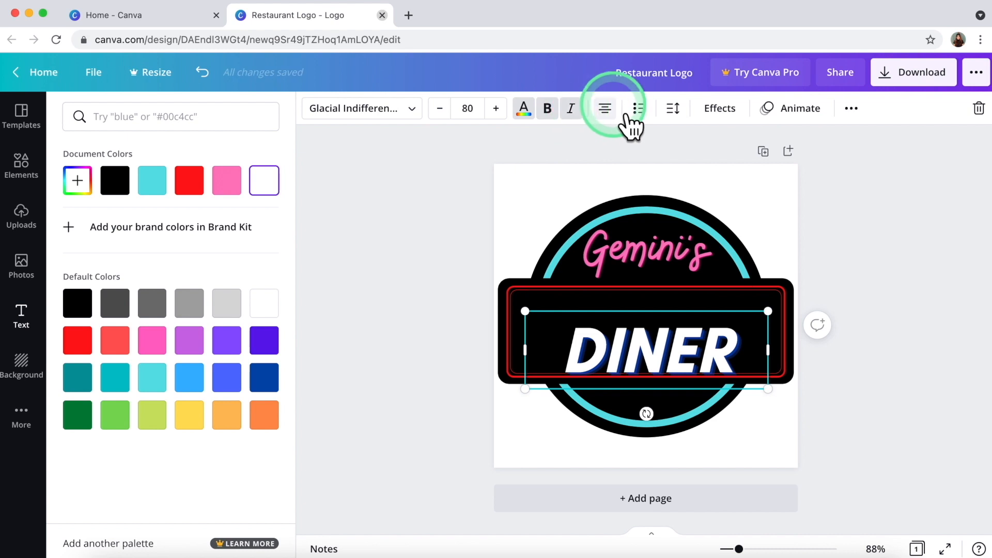
left_click(609, 107)
left_click(608, 108)
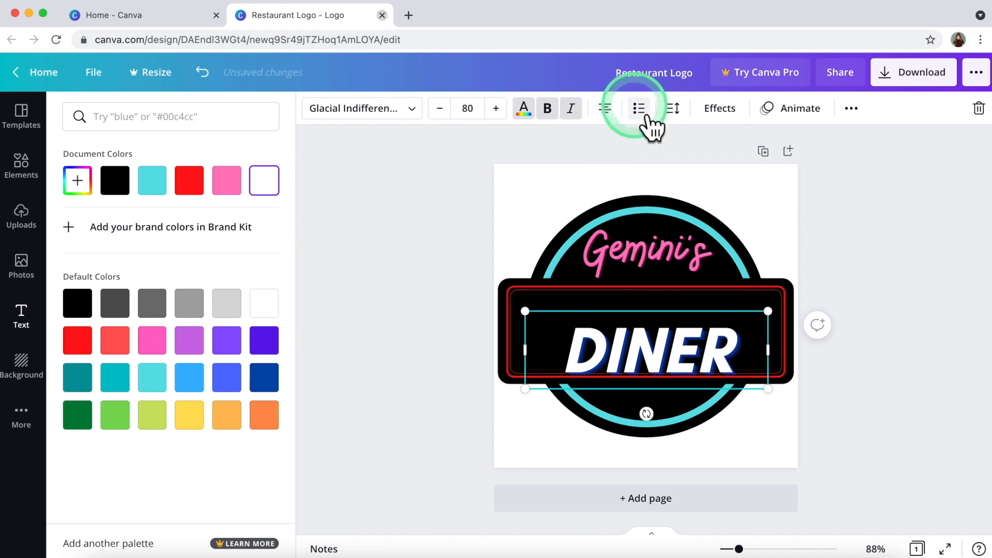
Set DINER's letter spacing to 49 and line spacing to 1.1.
left_click(673, 108)
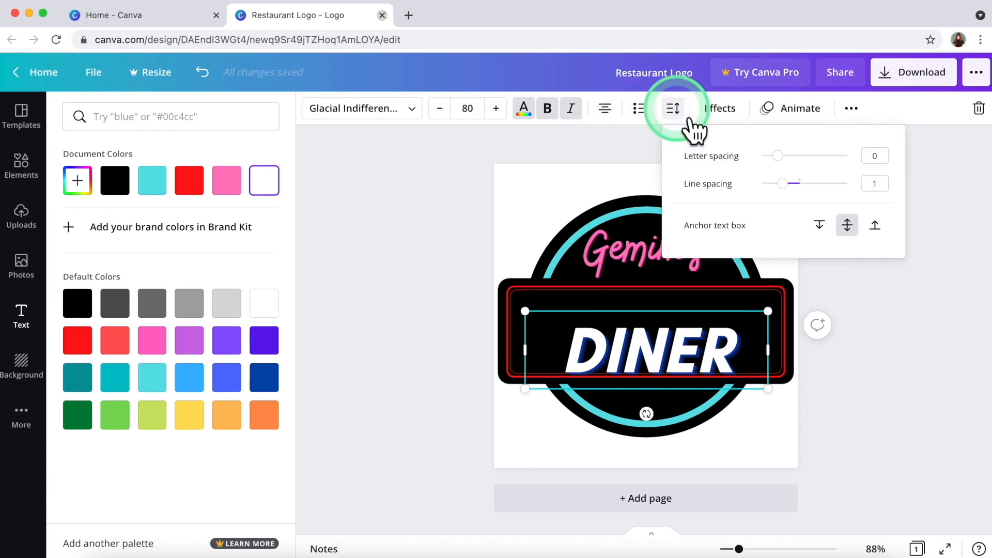
left_click_drag(791, 167, 798, 170)
mouse_move(791, 187)
left_mouse_down()
mouse_move(813, 194)
mouse_move(789, 192)
mouse_move(800, 164)
mouse_move(778, 162)
mouse_move(800, 174)
left_mouse_up()
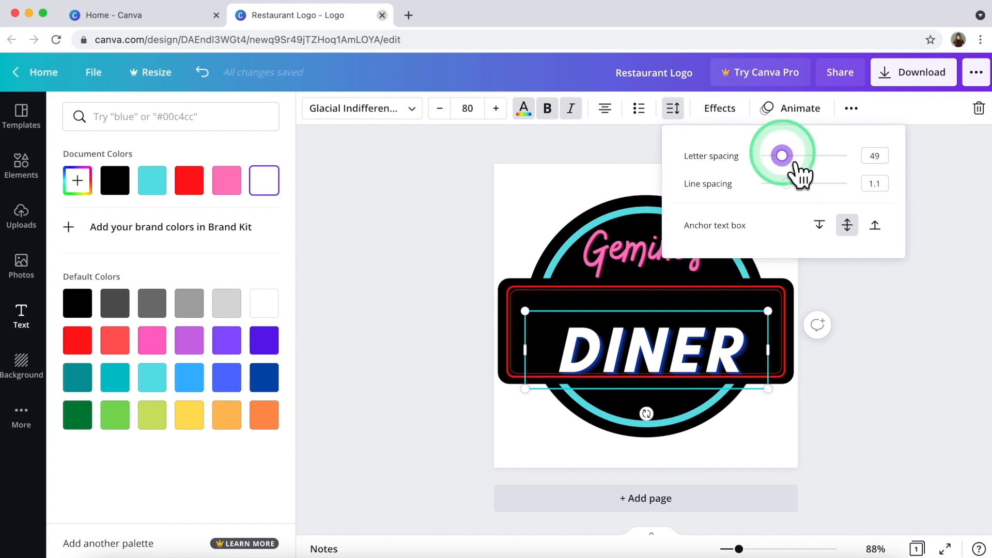
left_click(723, 111)
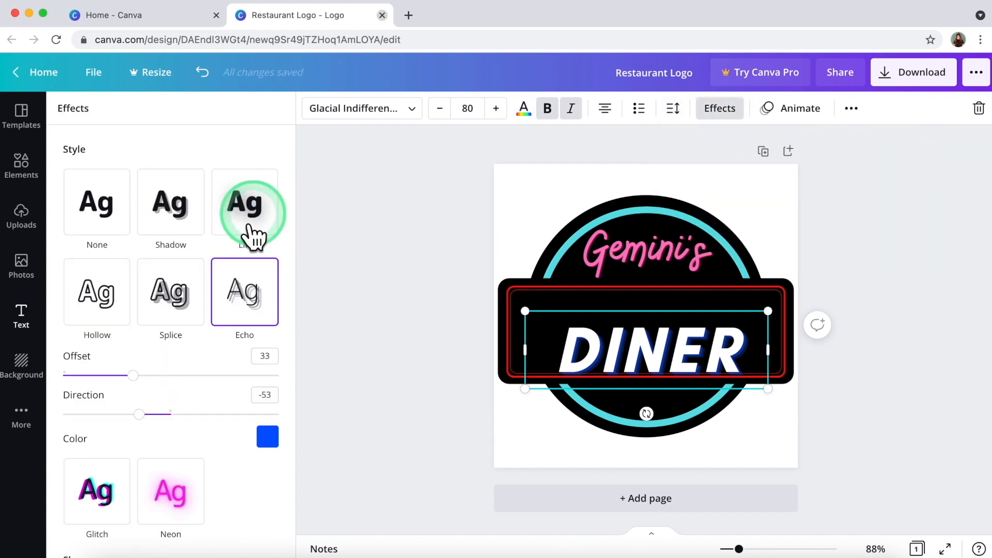
Give DINER a drop shadow in light turquoise, after trying red, teal and pink.
left_click(196, 226)
left_click(268, 424)
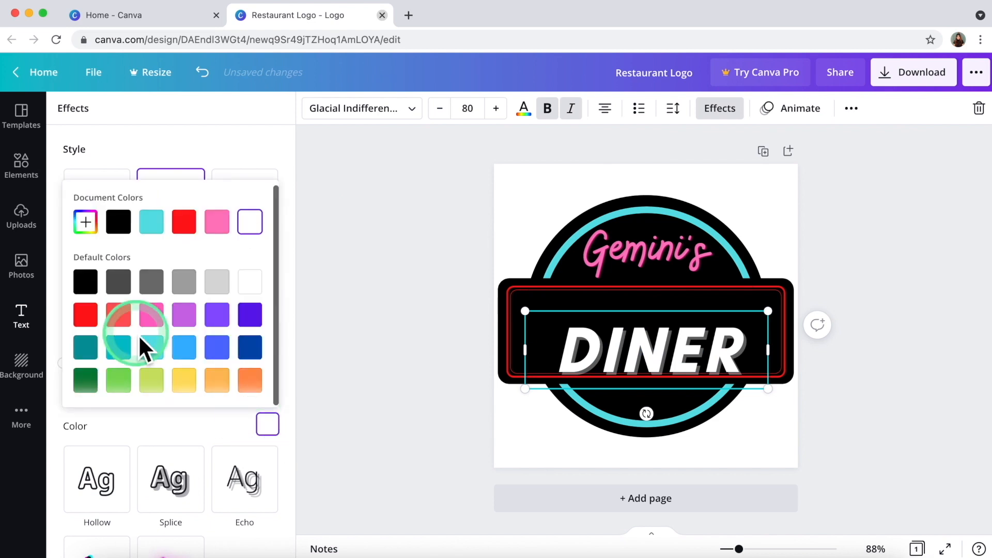
left_click(102, 315)
left_click(121, 347)
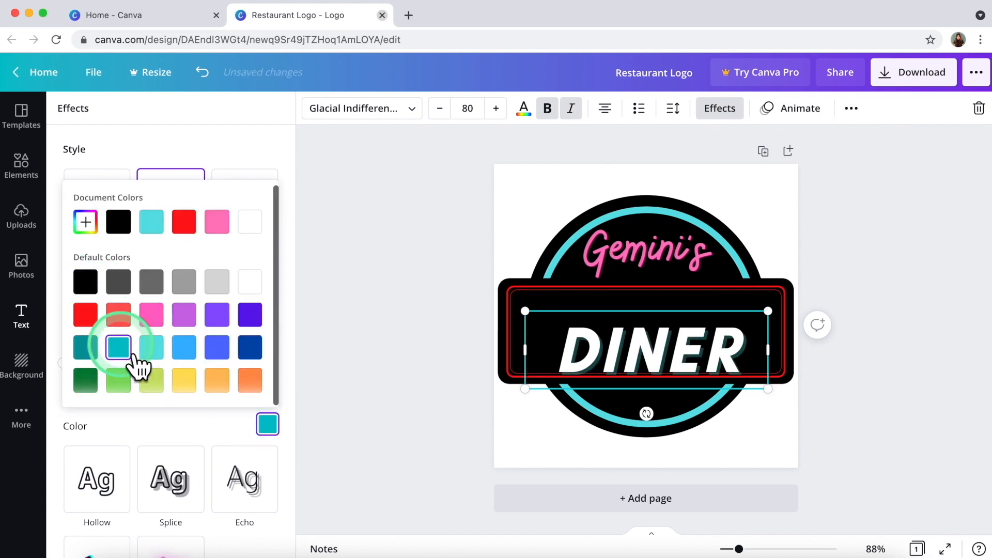
left_click(155, 351)
left_click(155, 318)
left_click(157, 348)
left_click(194, 428)
Adjust the shadow's transparency, offset and direction sliders.
left_click_drag(148, 402, 289, 406)
left_click(171, 285)
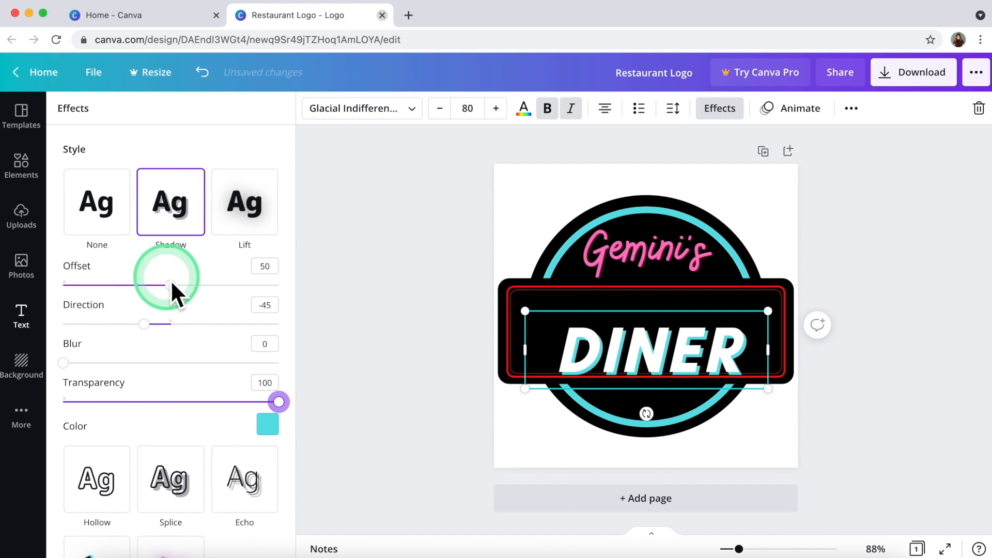
left_click_drag(170, 285, 142, 285)
left_click(143, 324)
mouse_move(145, 324)
left_mouse_down()
mouse_move(274, 324)
mouse_move(302, 361)
mouse_move(135, 323)
left_mouse_up()
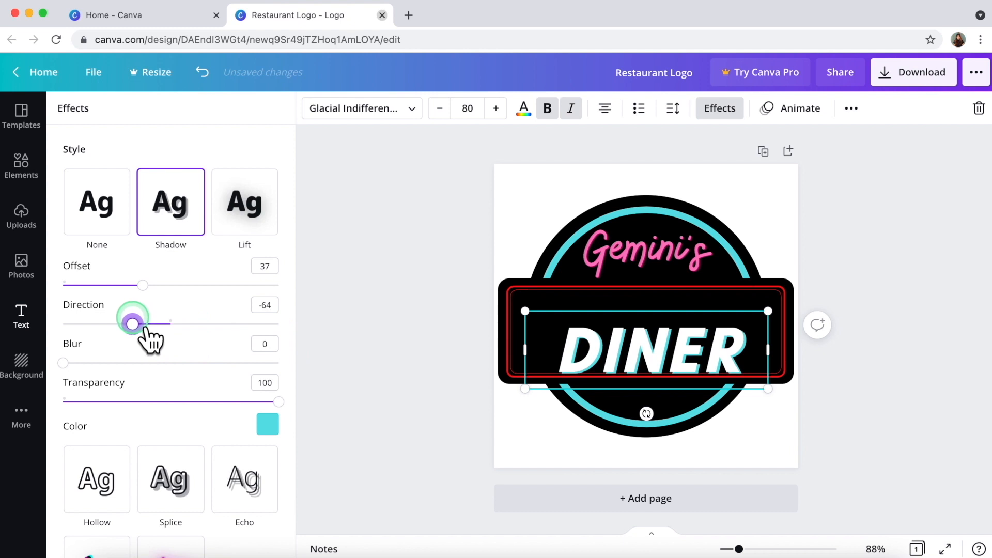
left_click_drag(143, 285, 141, 285)
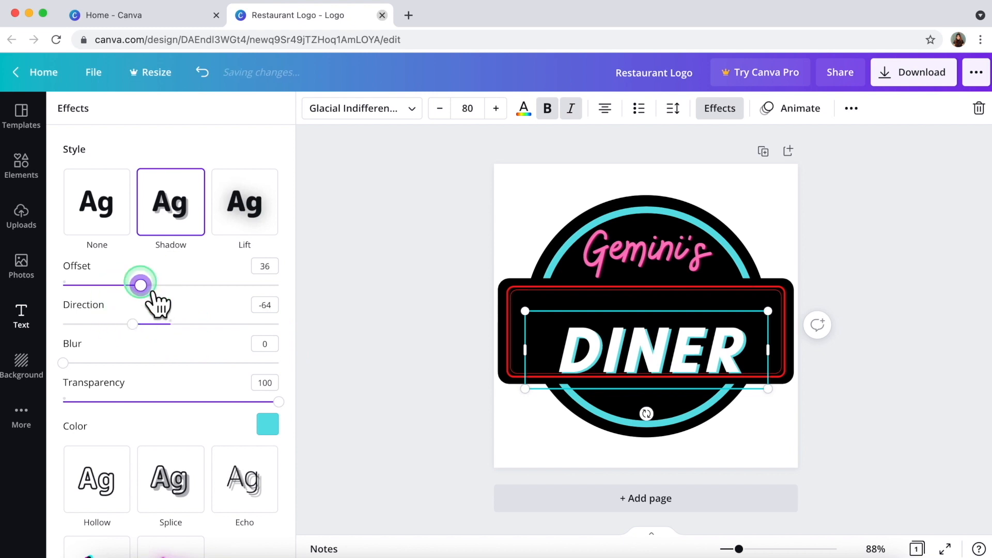
Try the Neon style and a curved arc on DINER, then straighten it.
scroll(178, 490, "down", 2)
left_click(178, 491)
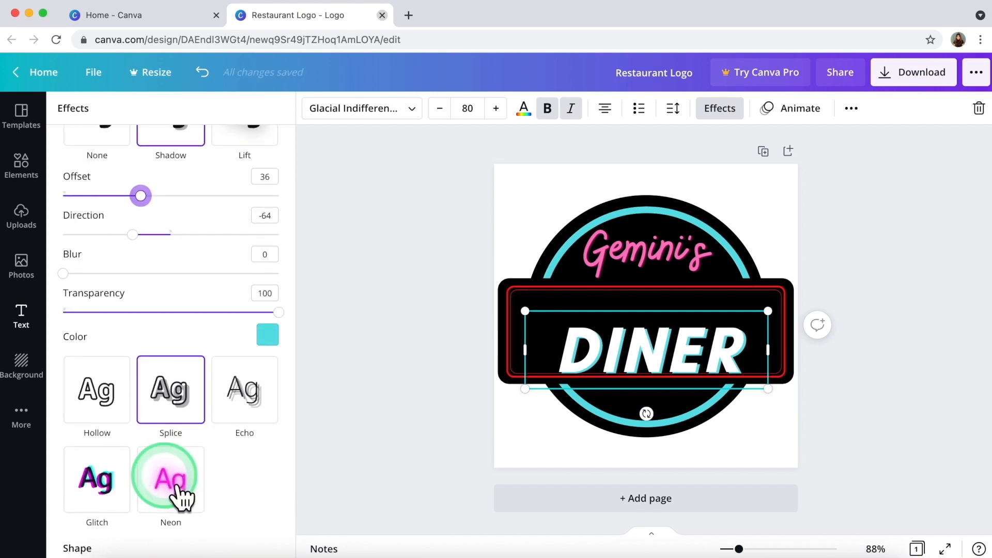
scroll(177, 489, "down", 2)
left_click(177, 488)
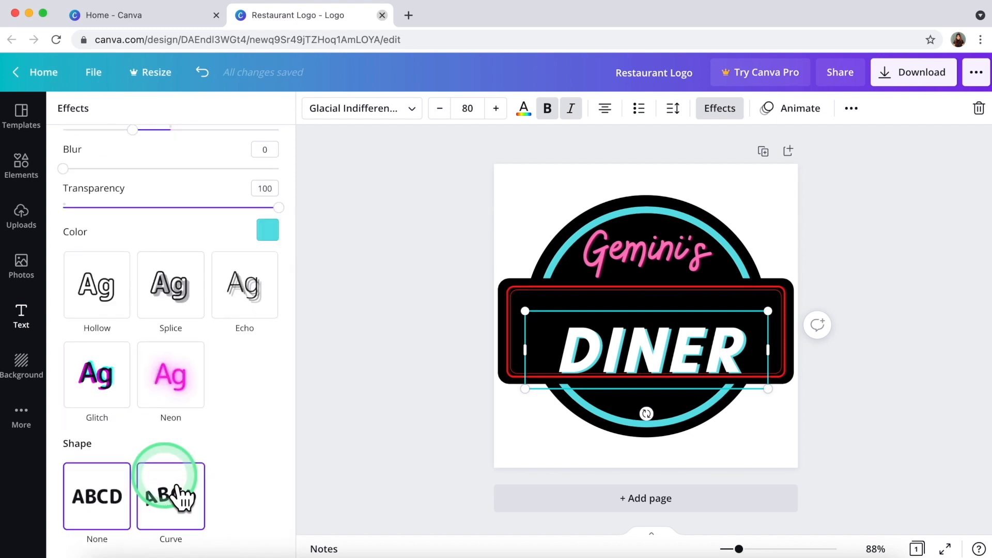
left_click(111, 512)
left_click(189, 511)
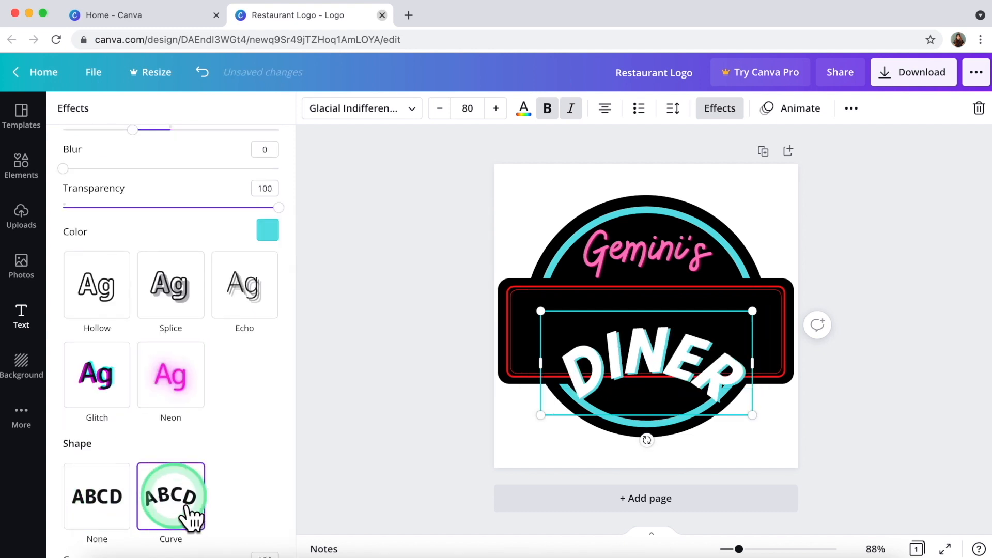
left_click(103, 489)
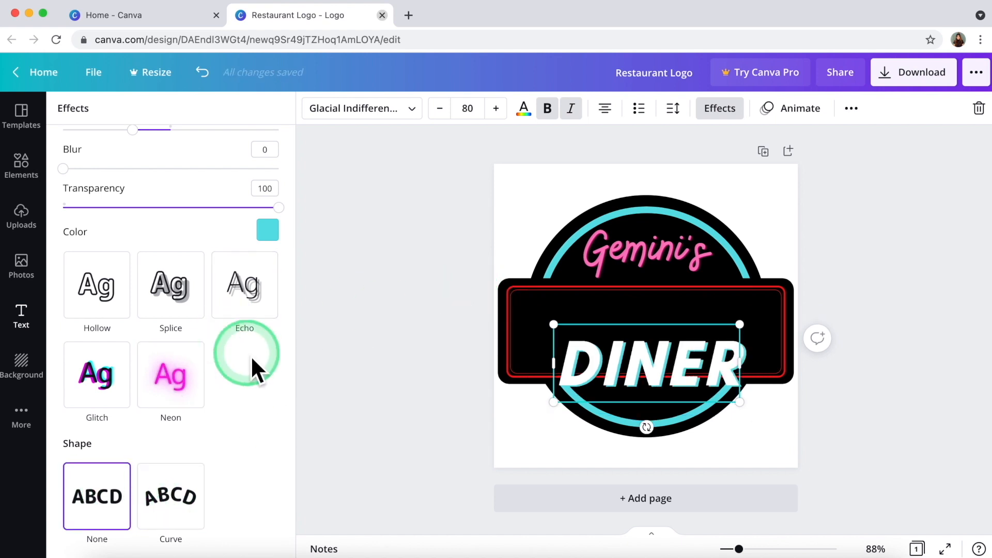
Undo back to straight DINER with turquoise shadow at offset 50, direction -45, transparency 45.
scroll(248, 336, "up", 5)
left_click(100, 203)
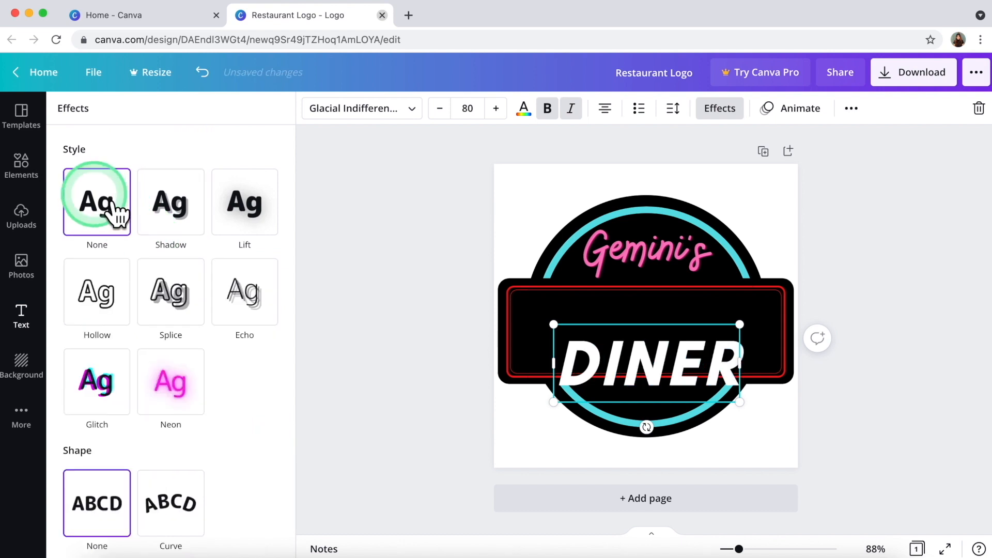
left_click(203, 75)
left_click(202, 75)
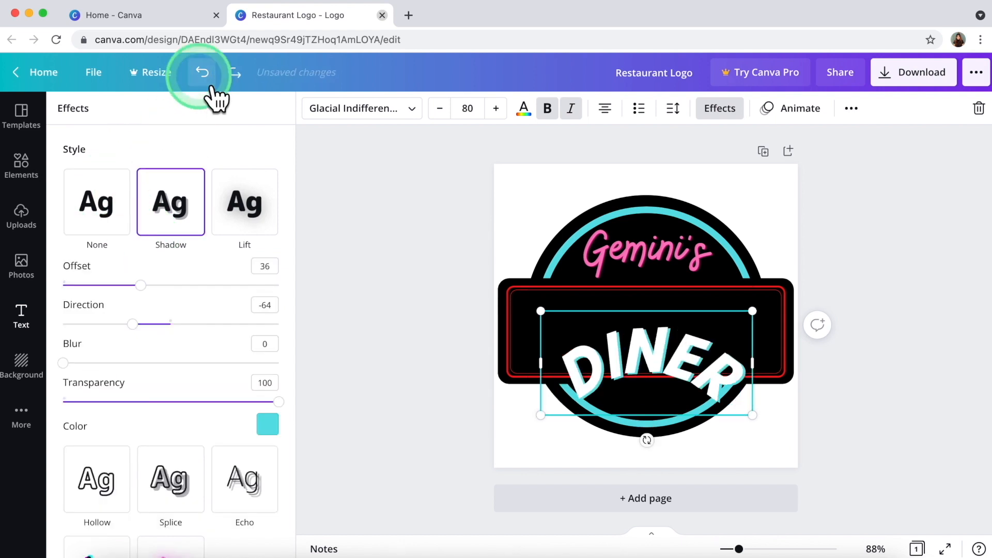
left_click(204, 73)
left_click(217, 83)
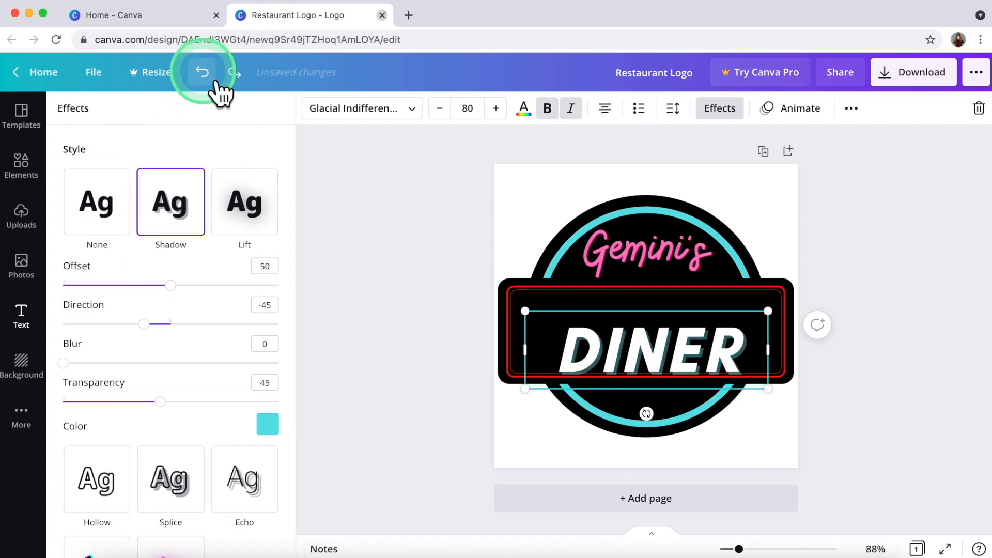
Undo DINER's shadow colour, italic and spacing changes, restoring the blue Echo effect.
left_click(216, 82)
left_click(216, 83)
left_click(216, 82)
left_click(426, 315)
left_click(570, 109)
left_click(605, 108)
left_click(673, 108)
left_click_drag(786, 184, 794, 165)
left_click(632, 350)
Centre DINER within its box and move it back to the banner centre.
left_click(381, 345)
left_click_drag(643, 359, 617, 362)
left_click(609, 112)
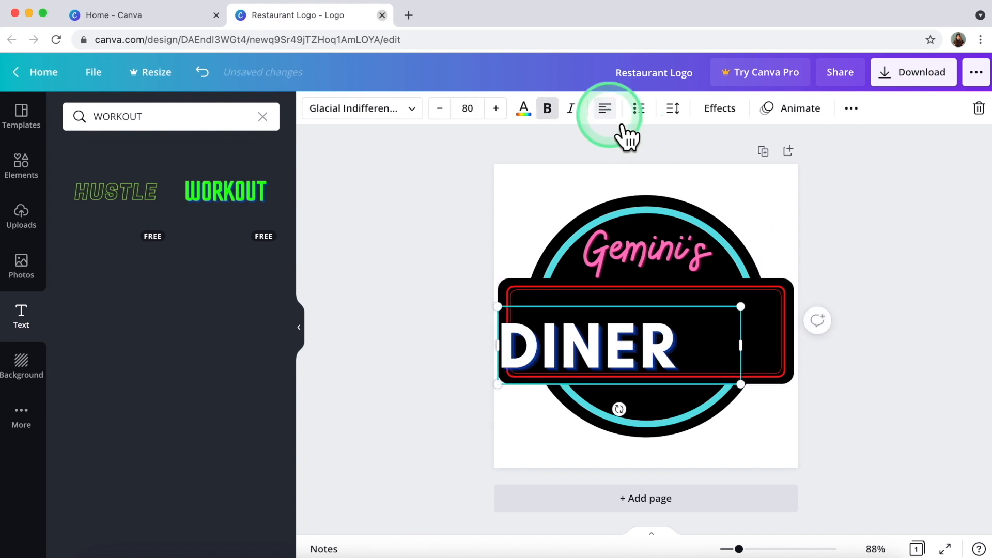
left_click(607, 111)
left_click_drag(625, 367, 649, 366)
left_click(409, 378)
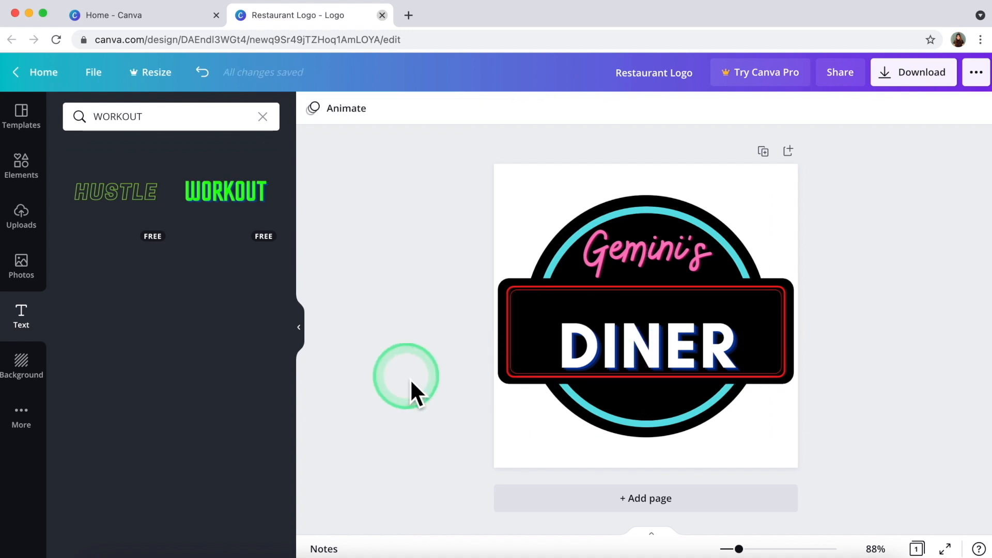
Clear the WORKOUT text search and ungroup the DINER banner pieces.
left_click(147, 247)
left_click(428, 274)
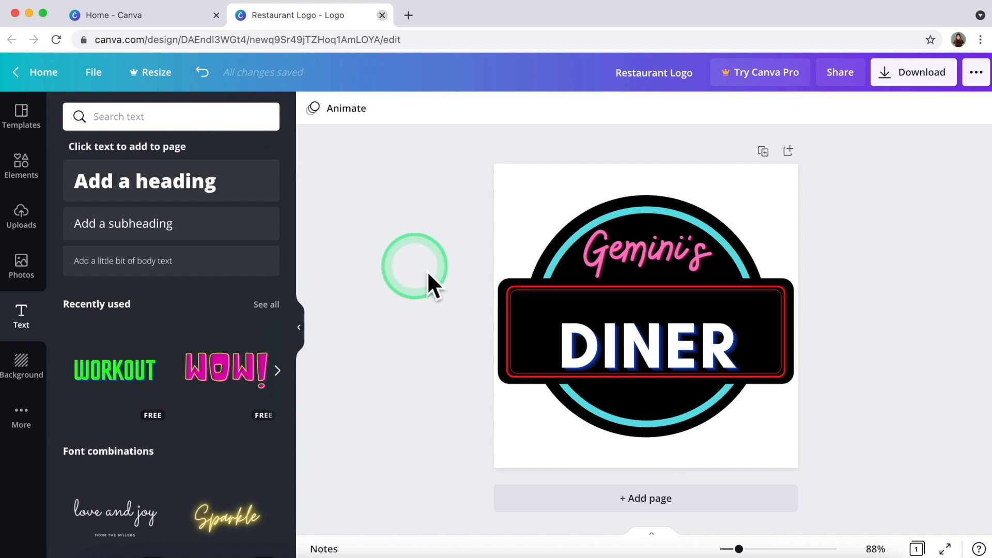
left_click_drag(471, 325, 524, 339)
key("super+shift+g")
left_click_drag(514, 399, 538, 389)
left_click(427, 377)
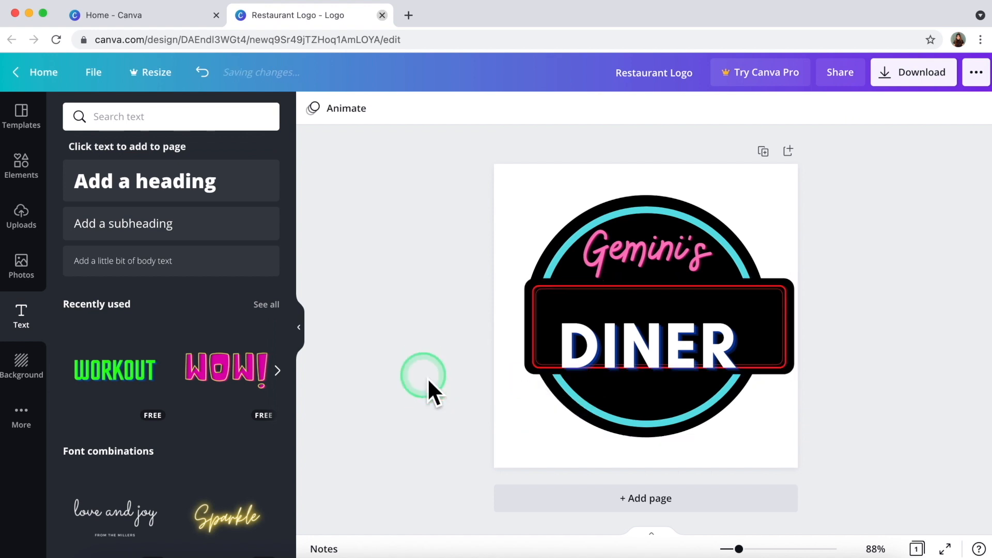
left_click_drag(510, 329, 542, 334)
key("ctrl+z")
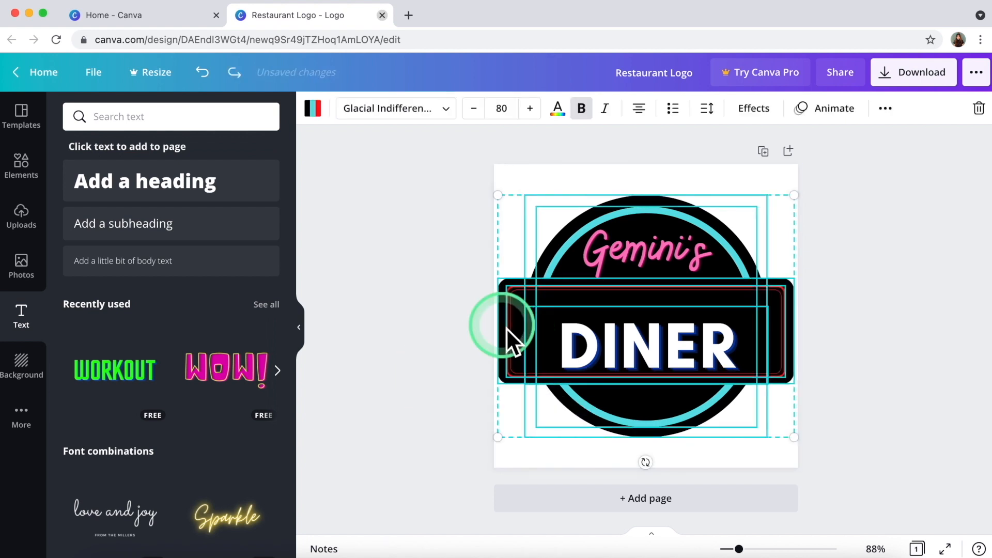
Shrink the banner slightly narrower and centre it over the circle.
left_click(429, 321)
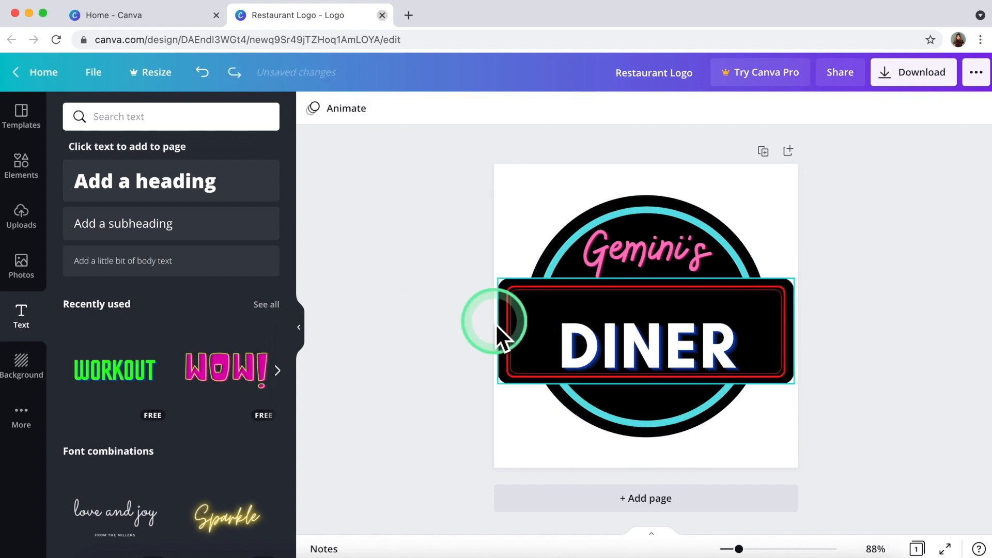
mouse_move(504, 380)
left_mouse_down()
mouse_move(528, 387)
mouse_move(518, 377)
left_mouse_up()
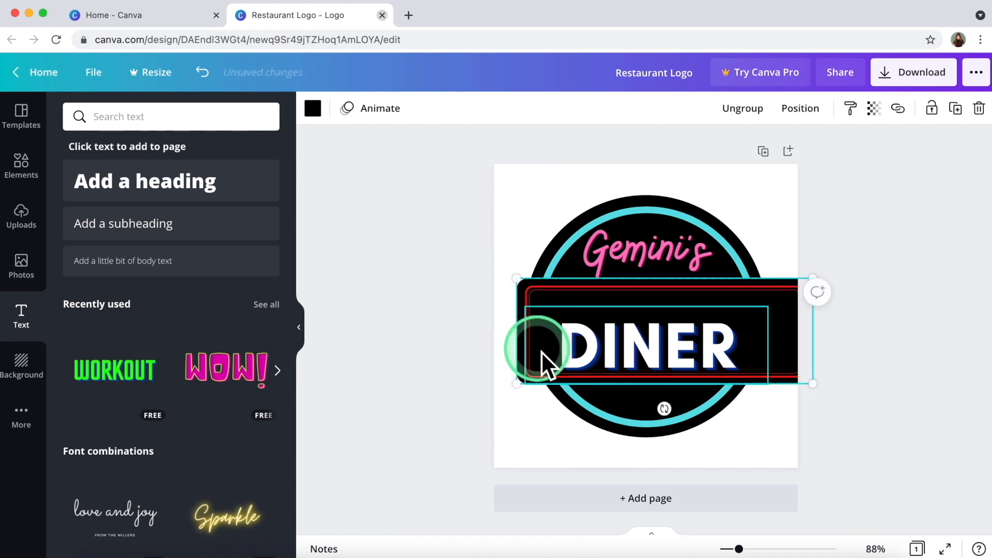
key("super+z")
left_click_drag(793, 278, 779, 315)
left_click_drag(705, 294, 719, 301)
left_click(496, 325)
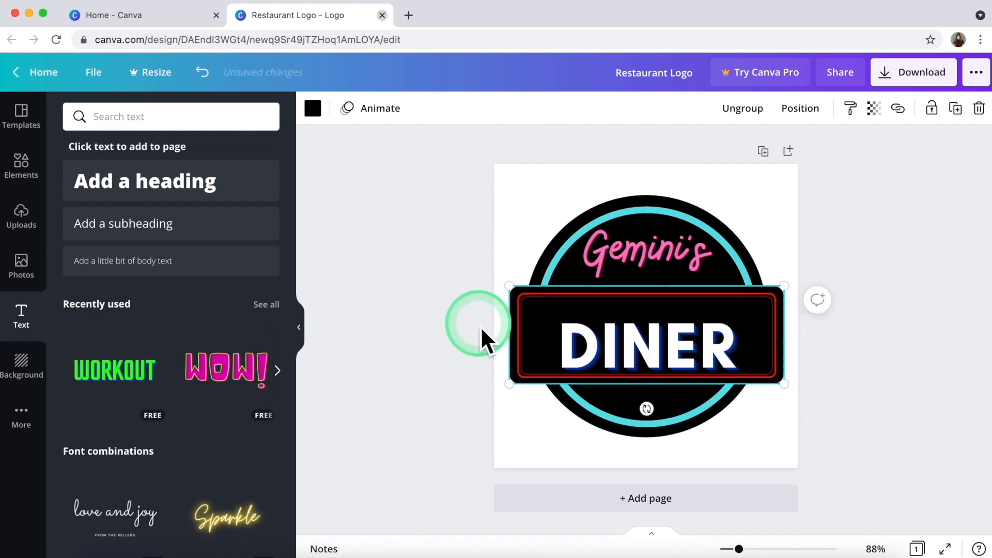
Add a straight line from Elements and shorten it to a level segment above DINER.
left_click(28, 175)
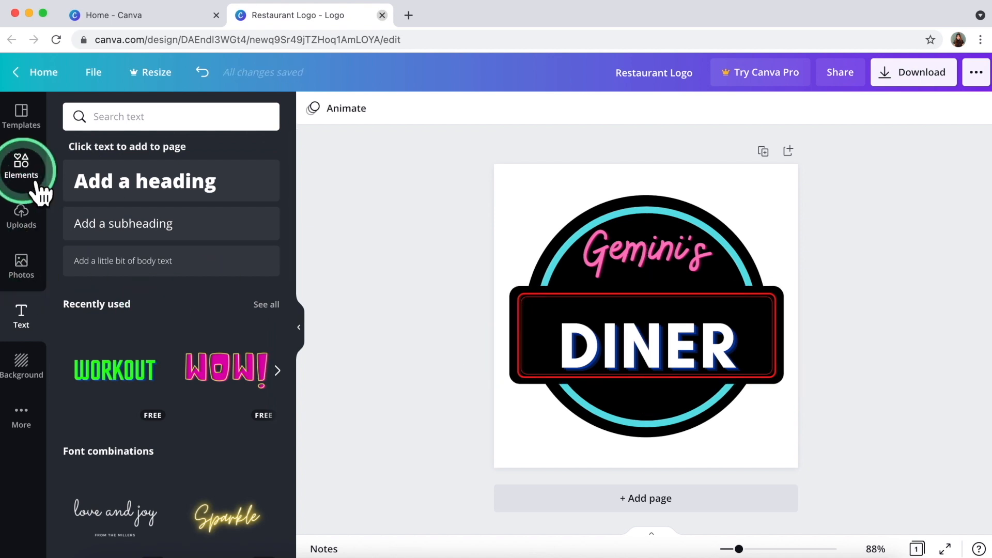
scroll(174, 314, "up", 6)
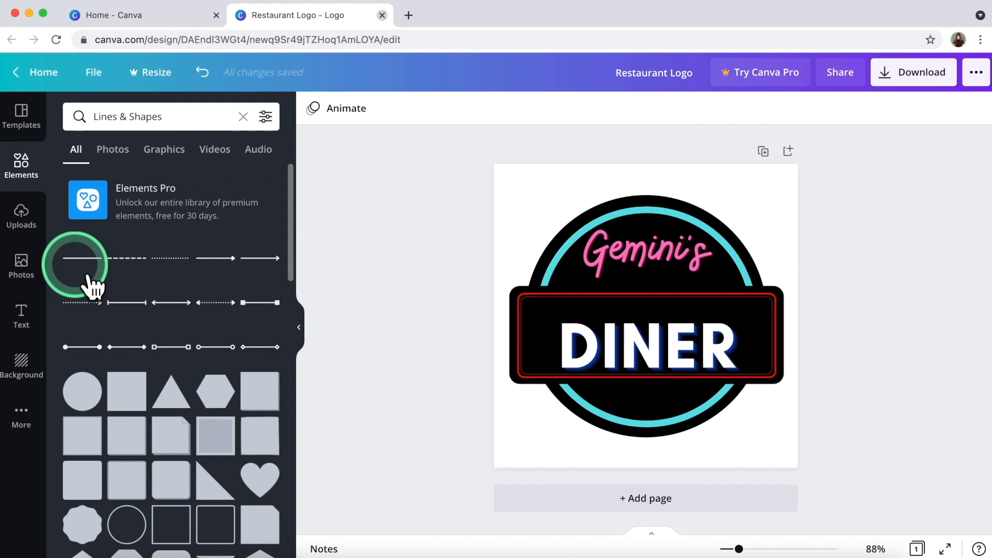
left_click(77, 260)
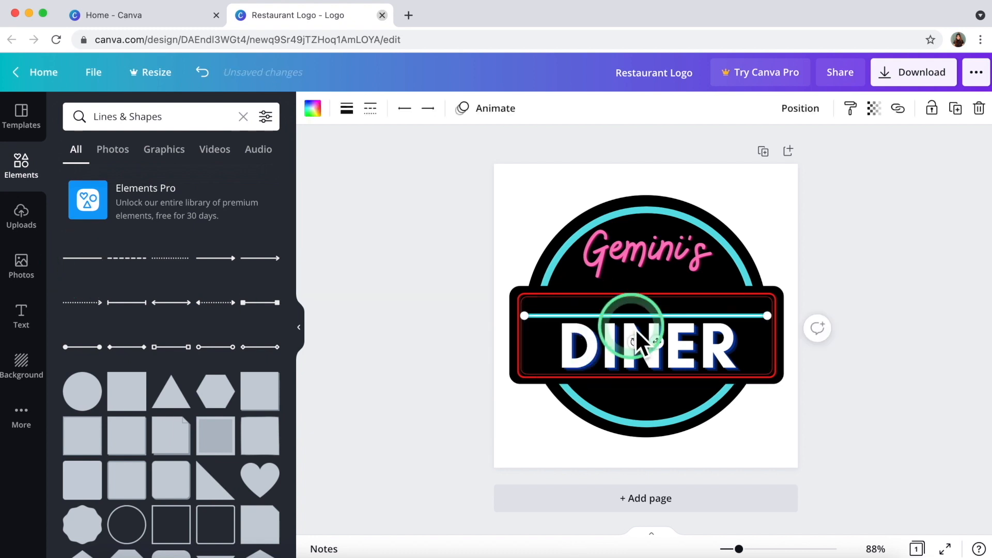
left_click_drag(770, 317, 618, 321)
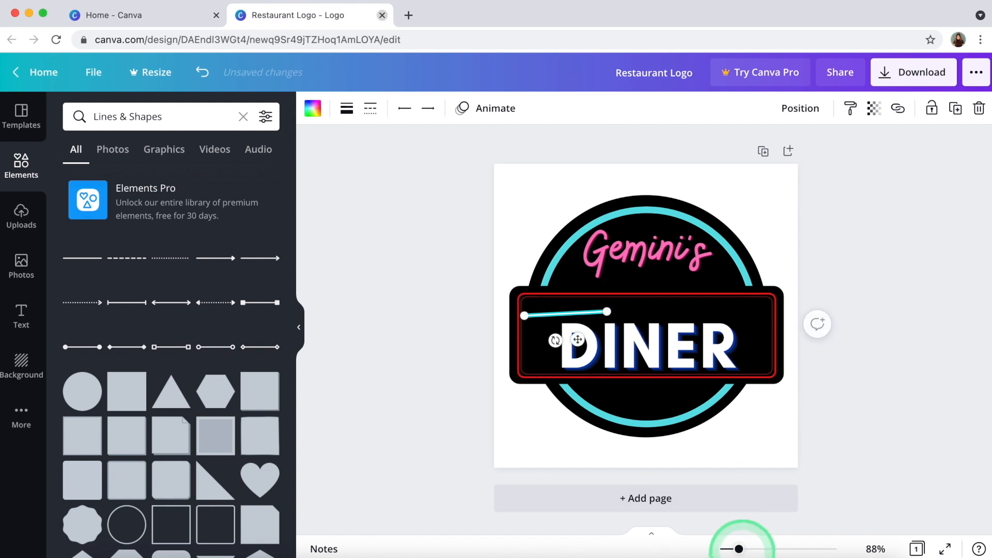
left_click_drag(739, 549, 776, 549)
left_click_drag(539, 324, 553, 342)
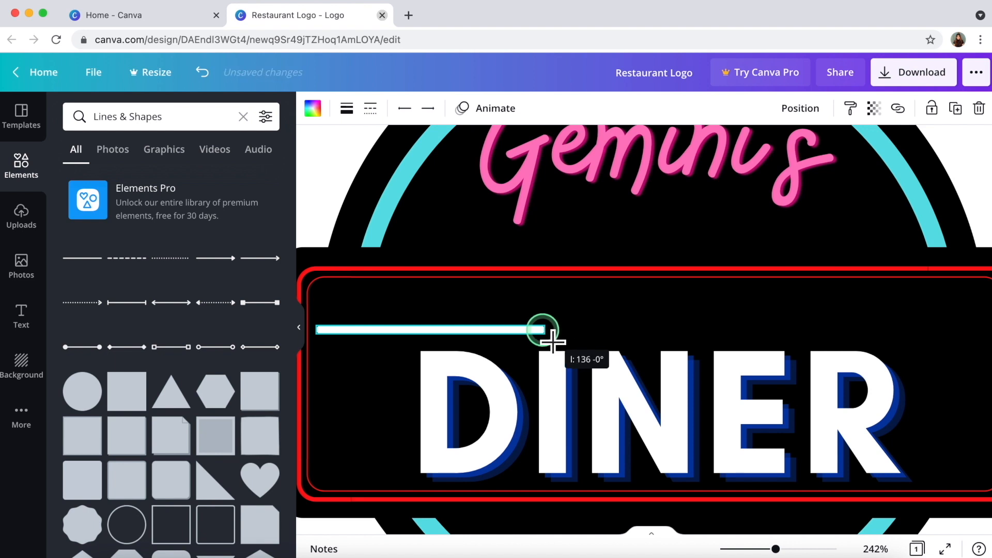
left_click_drag(548, 343, 548, 343)
left_click(623, 335)
Adjust the line's thickness in its weight settings.
left_click(441, 331)
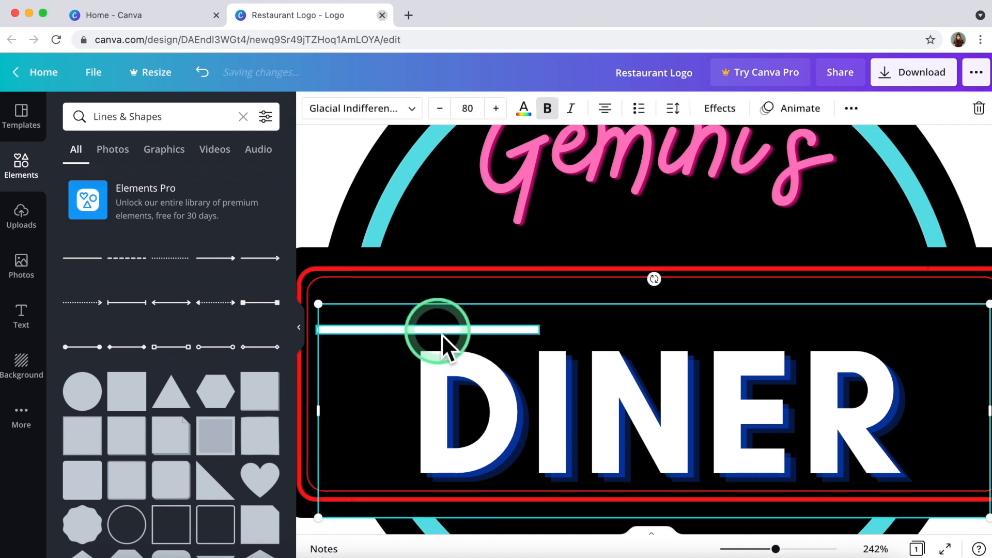
left_click(346, 108)
left_click(347, 108)
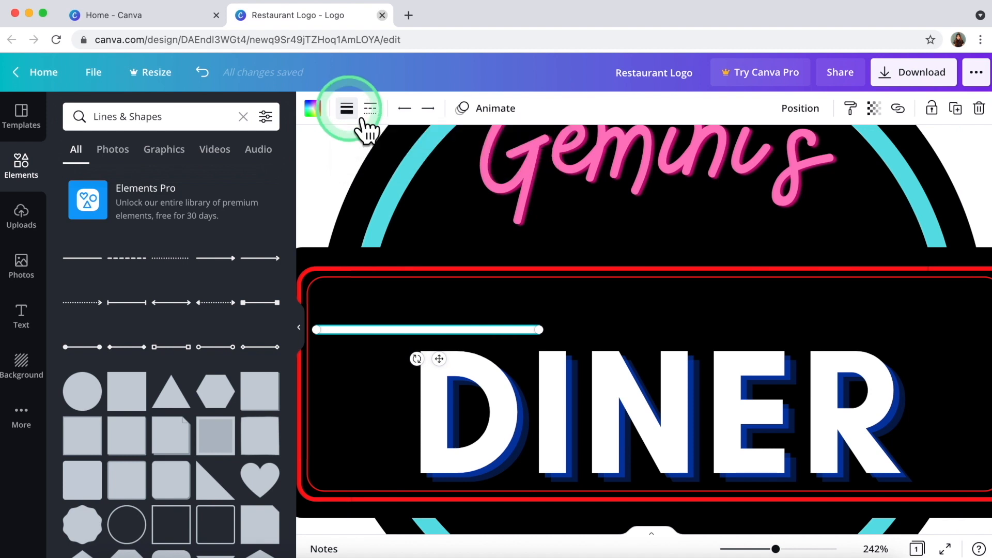
left_click(299, 327)
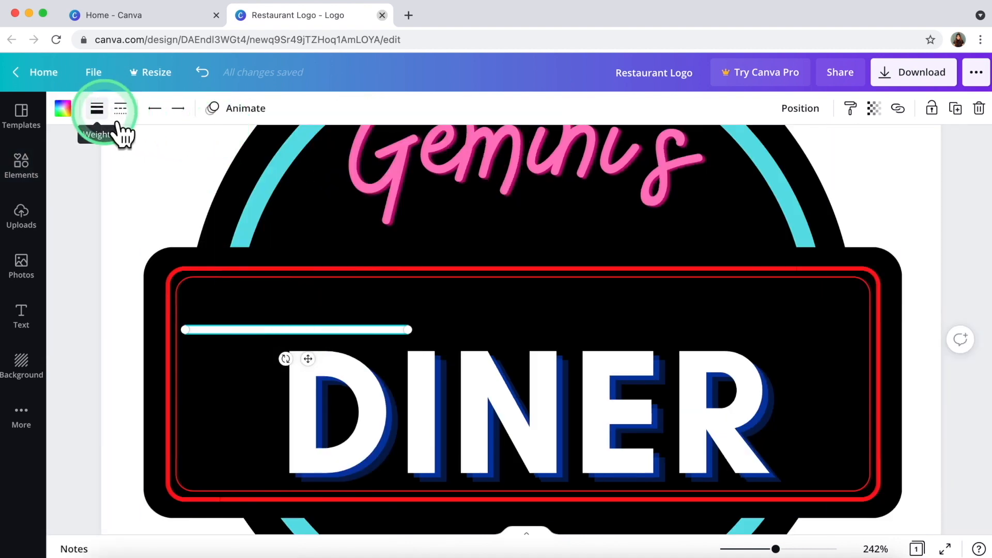
left_click(97, 108)
mouse_move(193, 161)
left_mouse_down()
mouse_move(116, 52)
mouse_move(196, 161)
mouse_move(187, 161)
left_mouse_up()
left_click(149, 209)
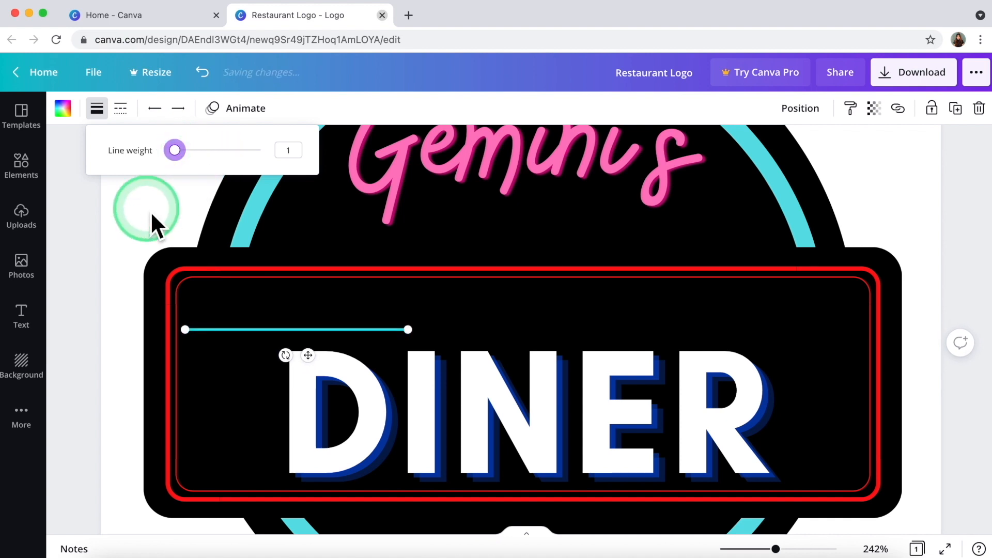
left_click(240, 329)
left_click(97, 108)
left_click(289, 149)
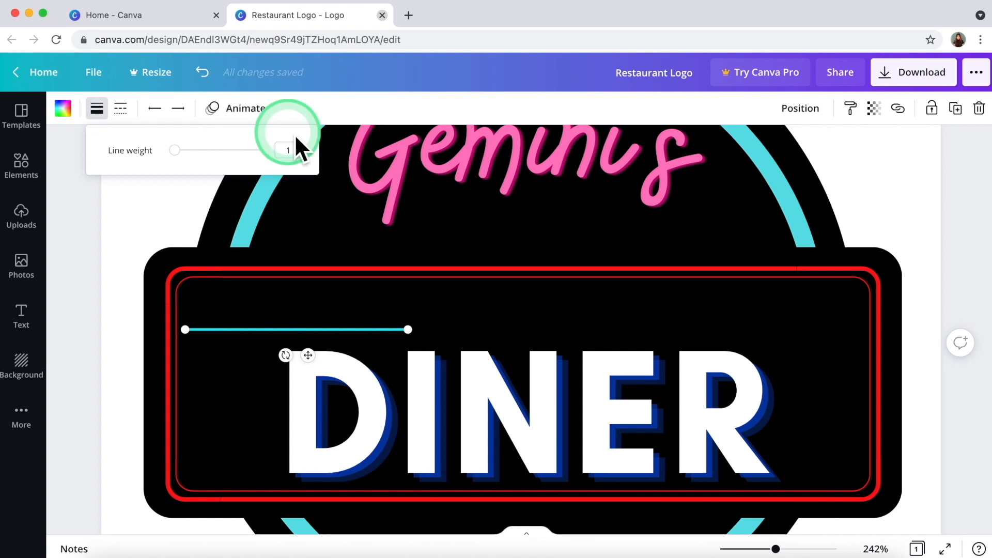
left_click(163, 202)
Set the line style to solid after briefly trying dotted.
left_click(256, 329)
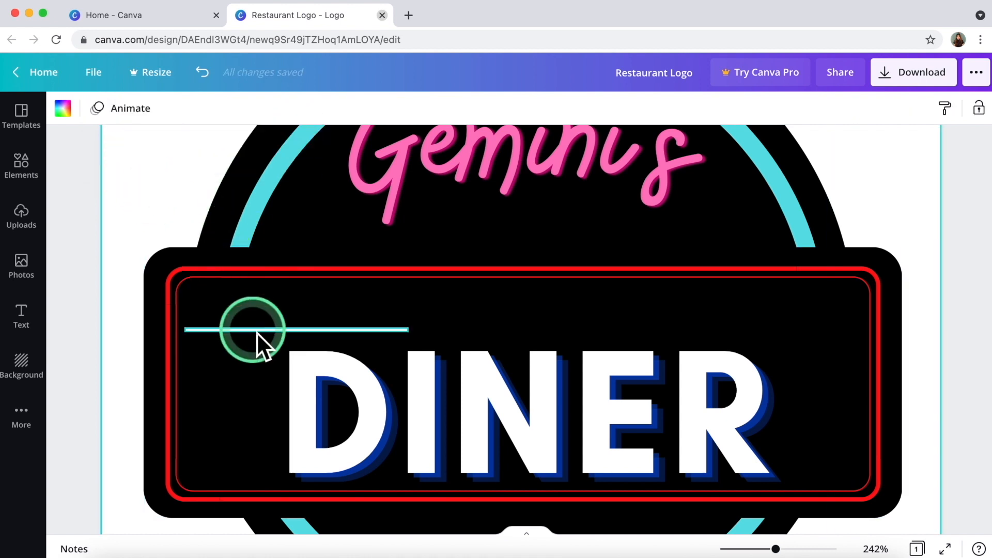
left_click(120, 108)
left_click(154, 244)
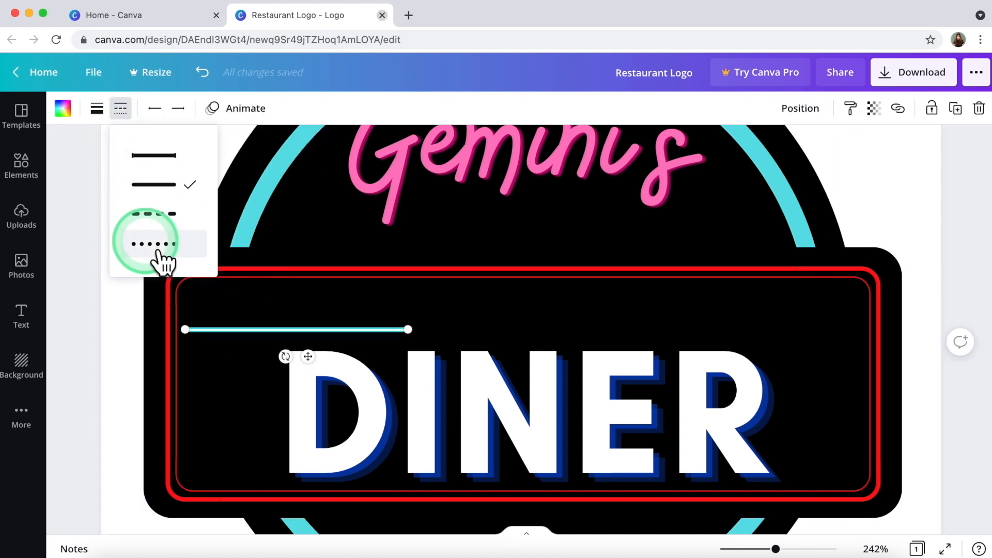
left_click(117, 297)
left_click(223, 328)
left_click(120, 108)
left_click(150, 155)
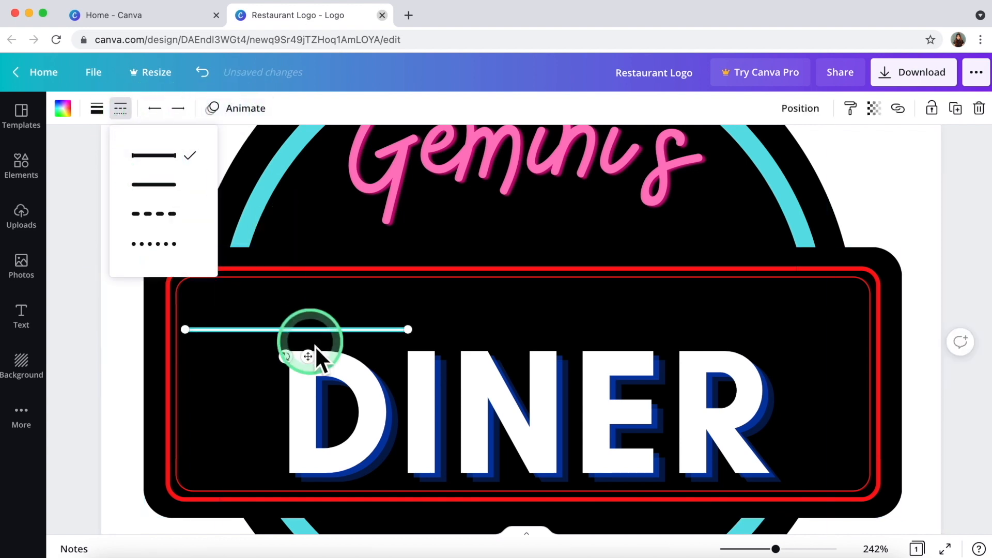
Copy the line to the right end of the banner, above the R.
left_click(250, 330)
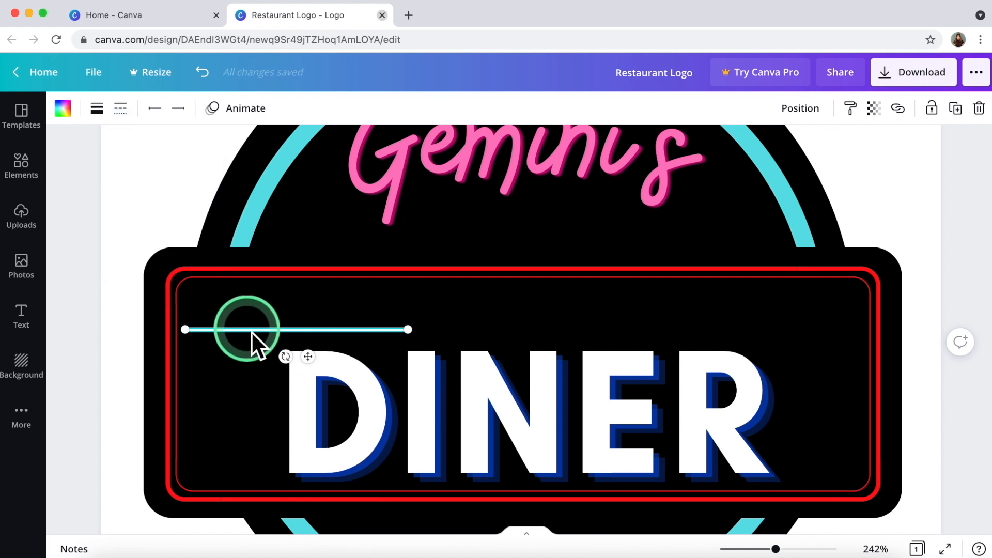
left_click_drag(254, 341, 777, 363)
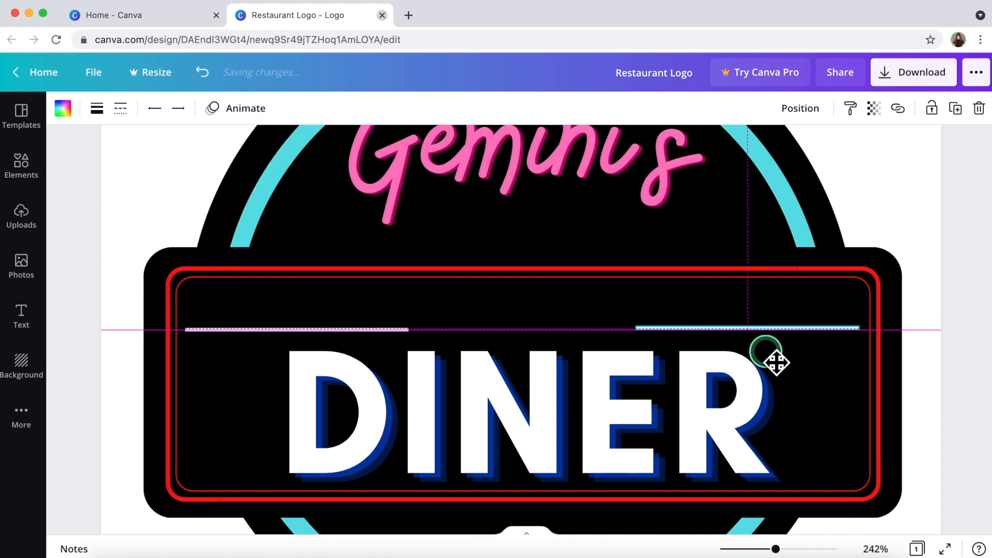
left_click_drag(777, 363, 775, 359)
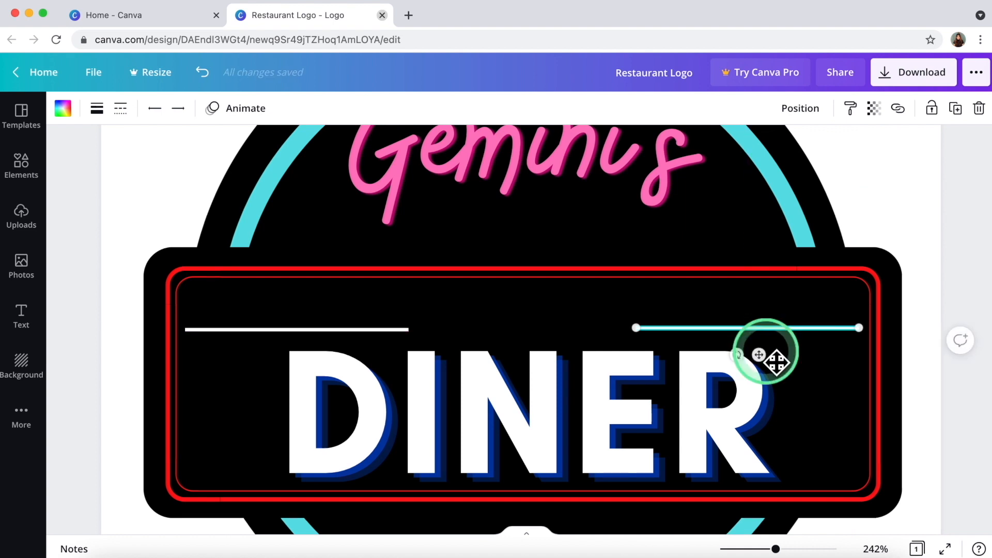
left_click(922, 227)
left_click(111, 385)
Zoom out to review the logo with both white lines in place.
left_click(640, 472)
left_click_drag(775, 549, 756, 549)
left_click(377, 498)
left_click(129, 387)
left_click(39, 328)
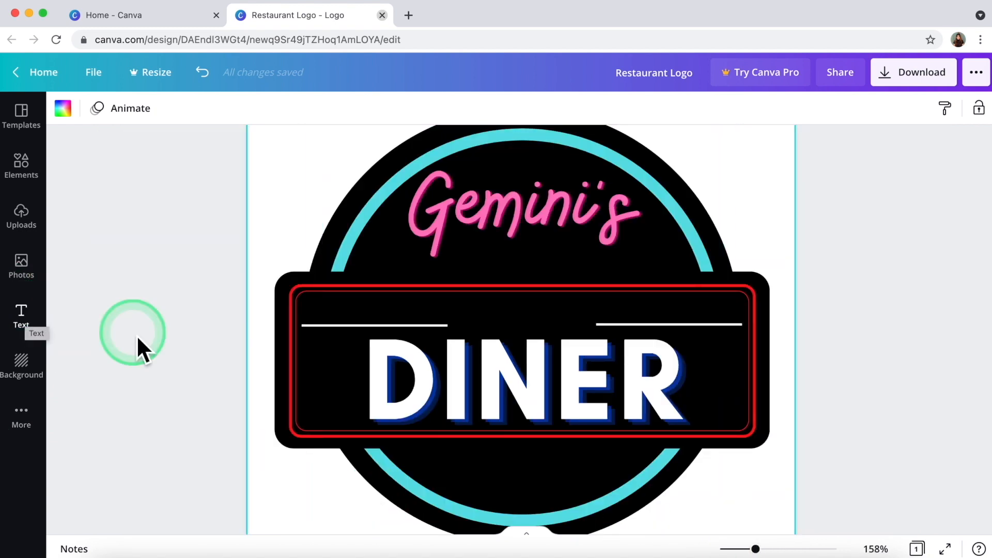
Add a subheading reading 'eastside' centred between the two white lines.
left_click(36, 328)
left_click(123, 247)
double_click(656, 333)
left_click(656, 341)
type("east")
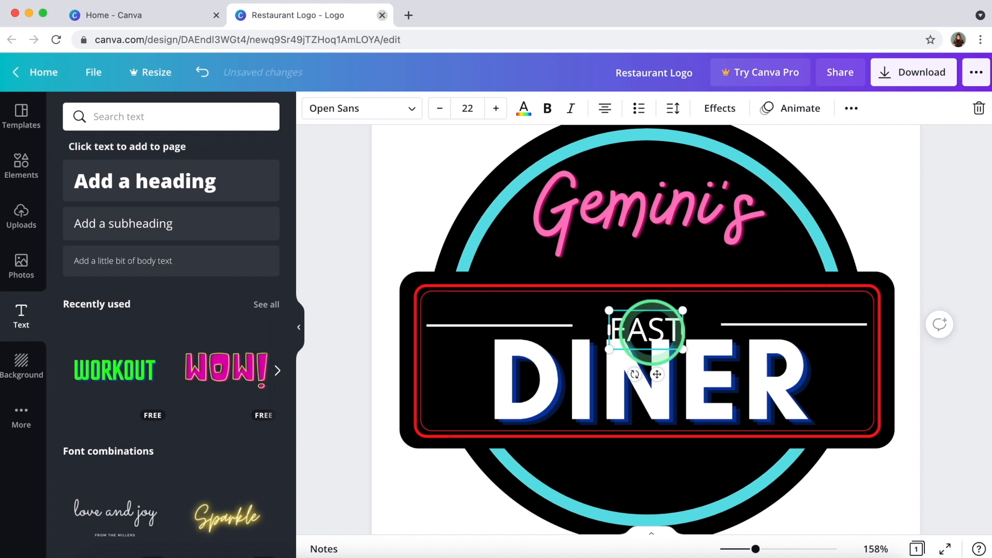
type("side")
left_click_drag(657, 380, 664, 373)
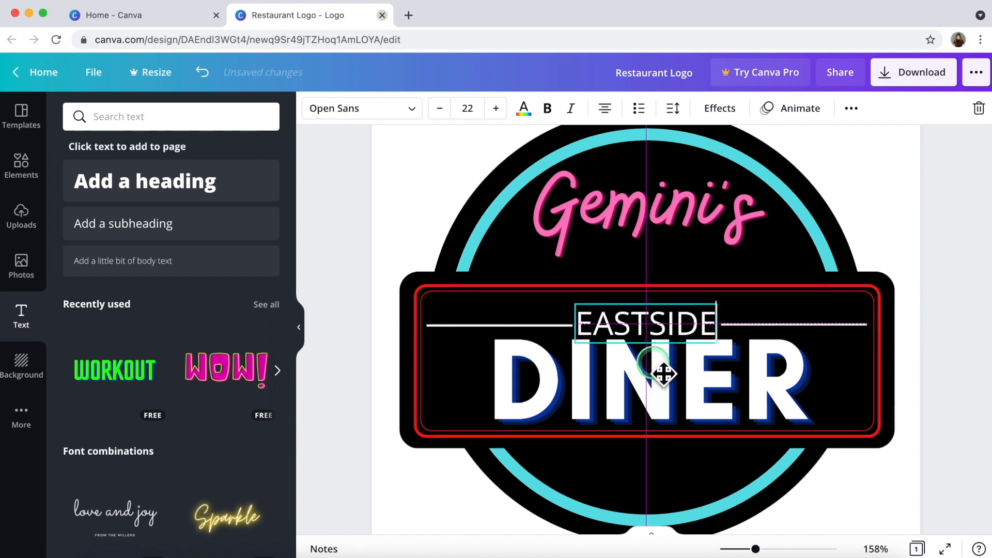
double_click(645, 326)
Add a star shape and shrink it onto the bottom of the ring.
left_click(413, 109)
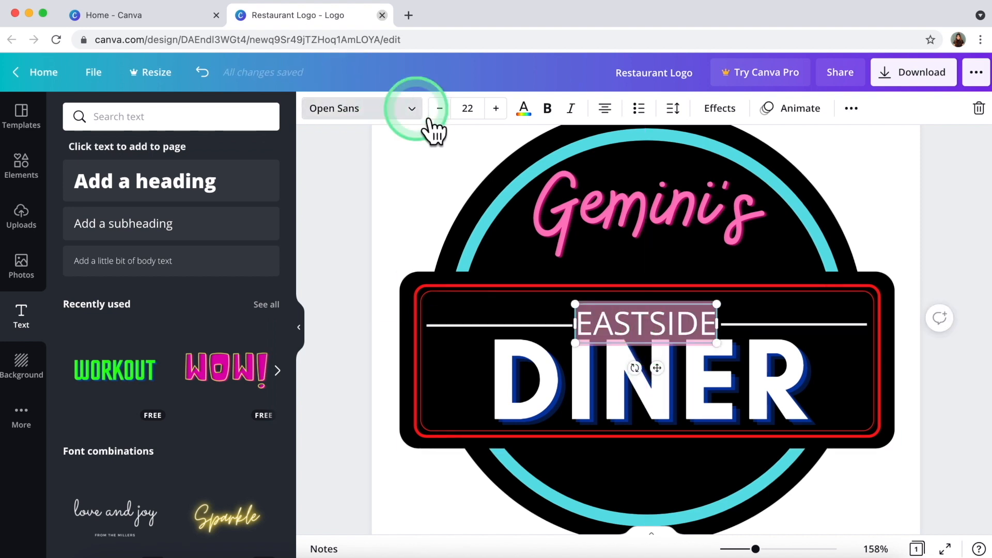
left_click(96, 465)
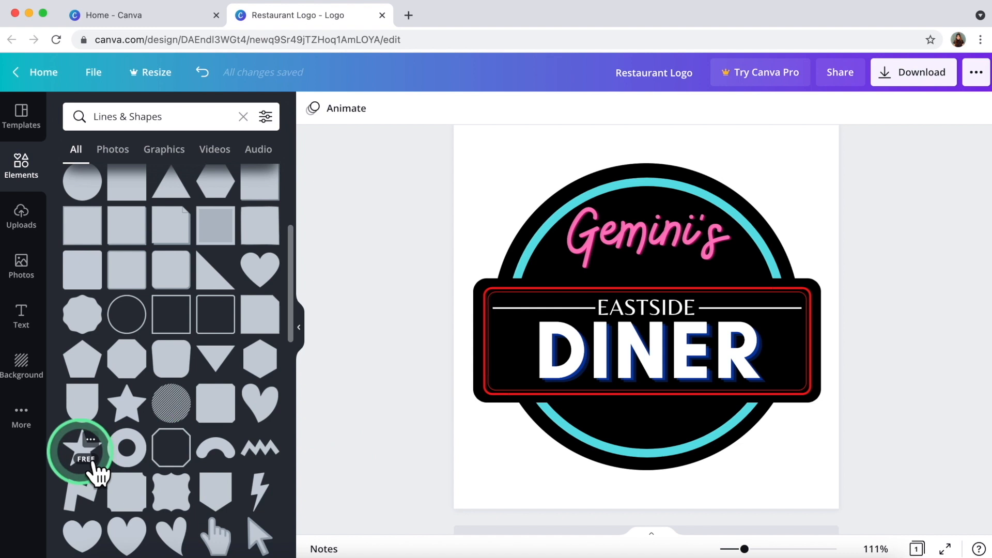
left_click_drag(537, 217, 654, 468)
Fill the star with yellow.
left_click(410, 454)
left_click(650, 438)
left_click(314, 109)
left_click(186, 414)
left_click(368, 394)
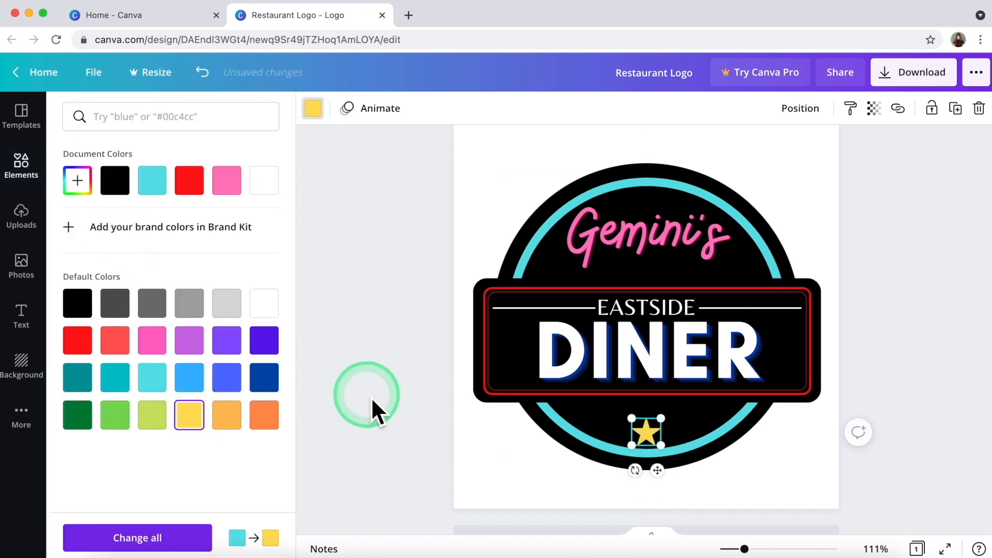
Duplicate the yellow star four times and arrange the five in a row.
left_click(652, 442)
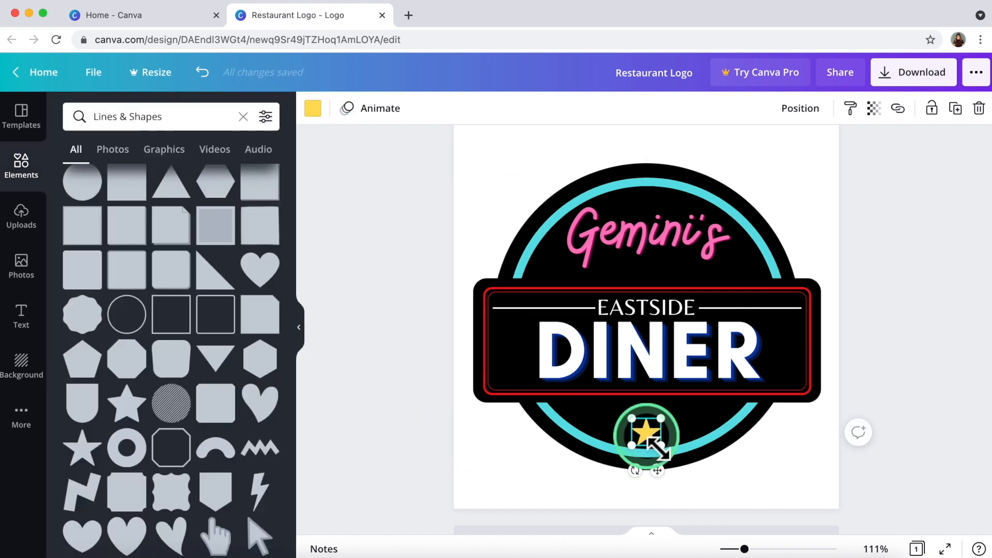
key("ctrl+d")
left_click_drag(687, 496, 641, 475)
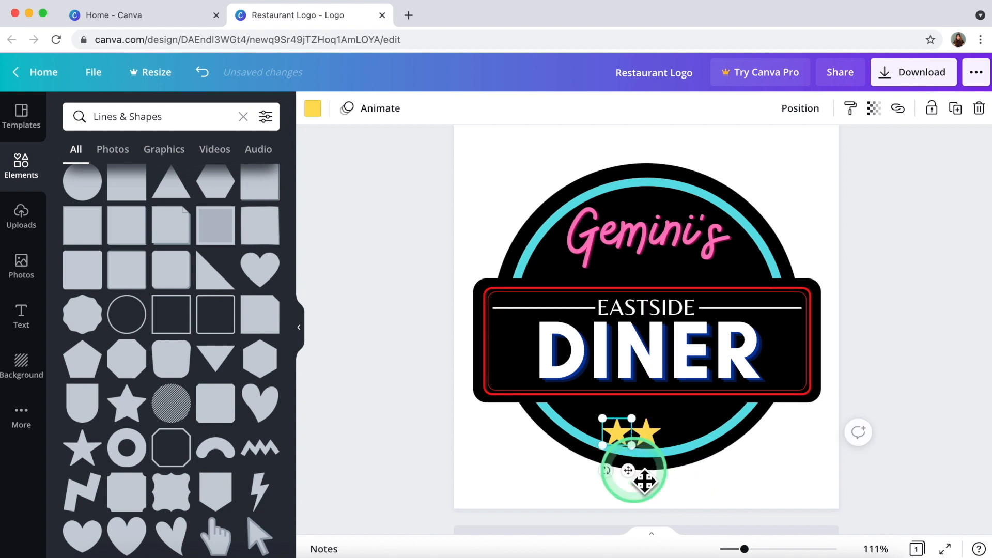
key("super+d")
left_click_drag(646, 492, 697, 475)
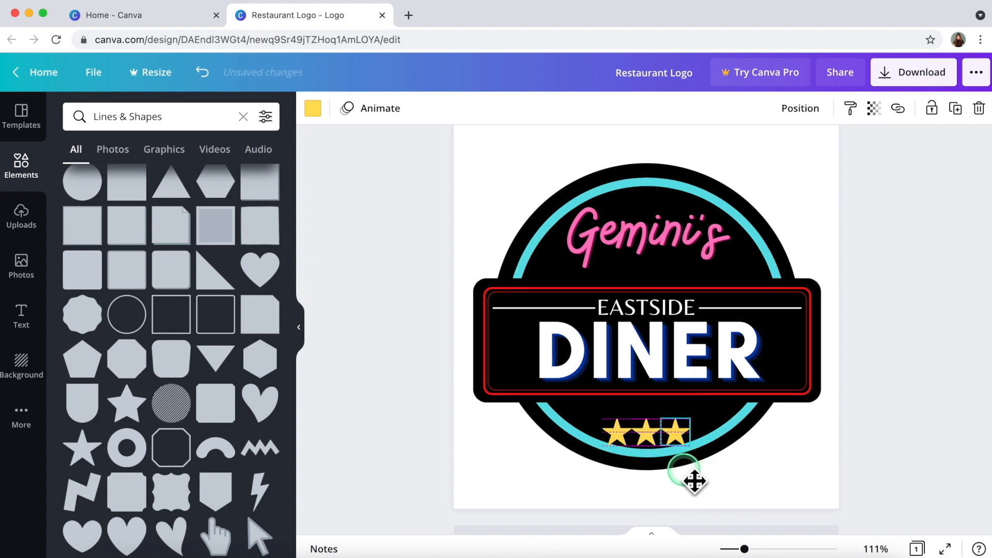
key("super+d")
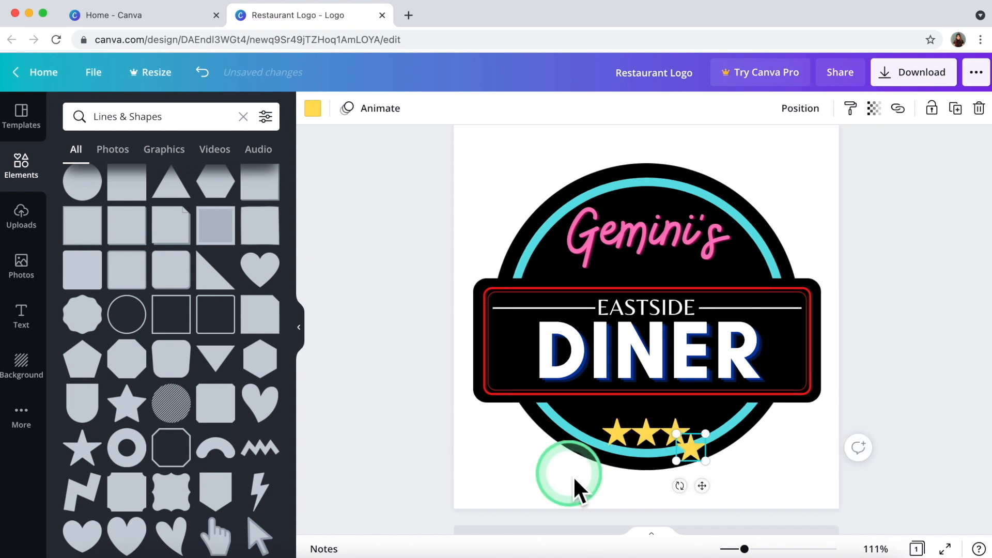
left_click_drag(713, 496, 620, 436)
key("super+d")
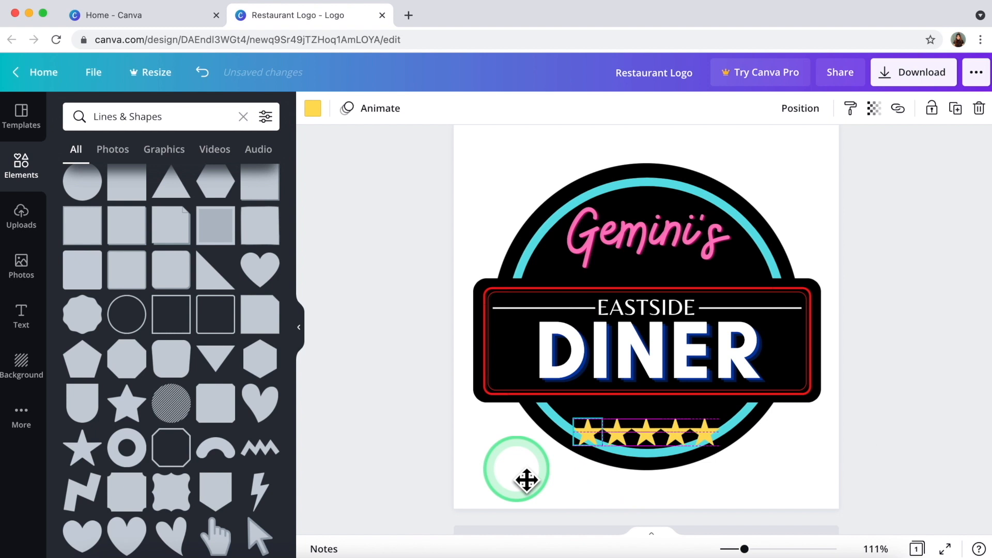
Tilt the second star by 10°.
left_click(619, 435)
mouse_move(606, 470)
left_mouse_down()
mouse_move(592, 466)
mouse_move(622, 475)
left_mouse_up()
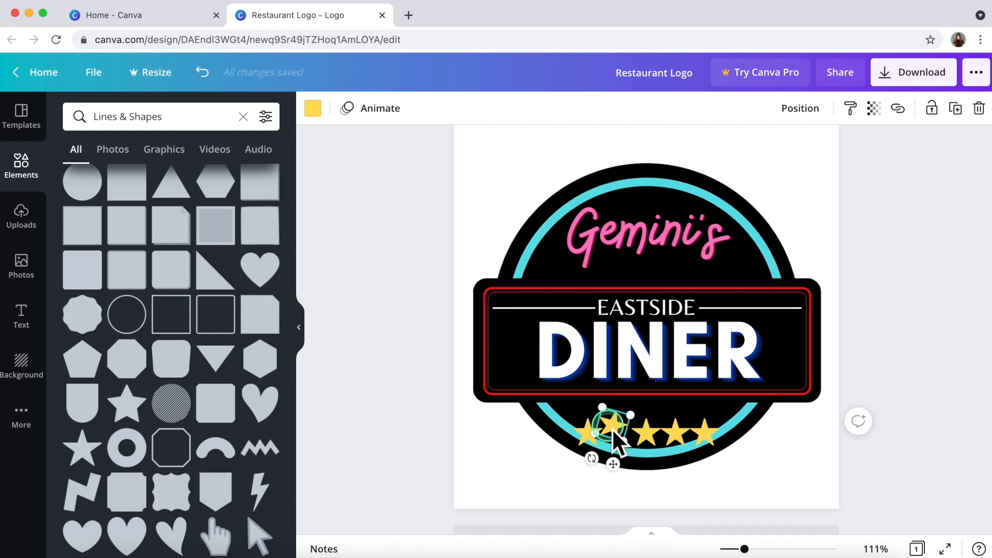
left_click_drag(618, 437, 619, 438)
left_click(94, 72)
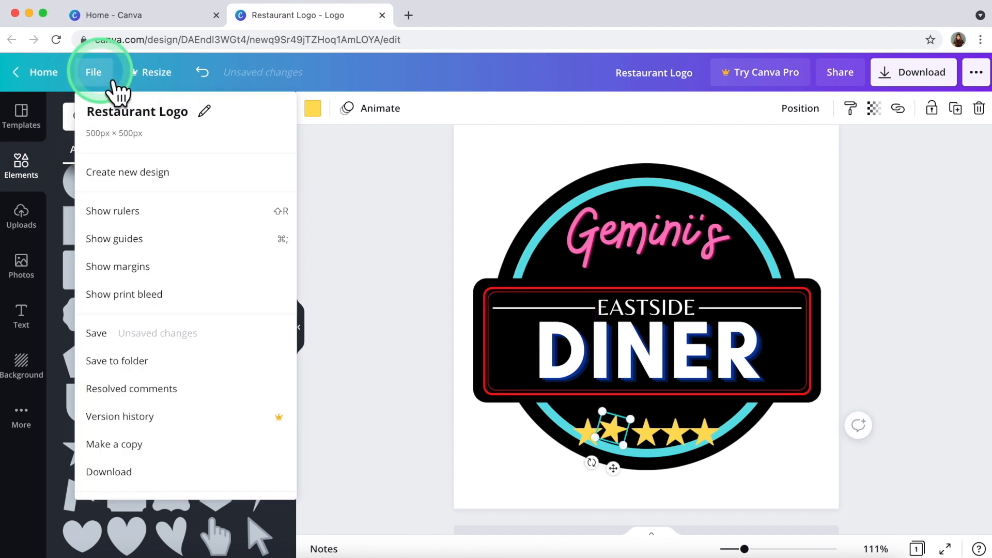
Tilt the first star and raise it up-left along the arc.
left_click_drag(745, 548, 764, 549)
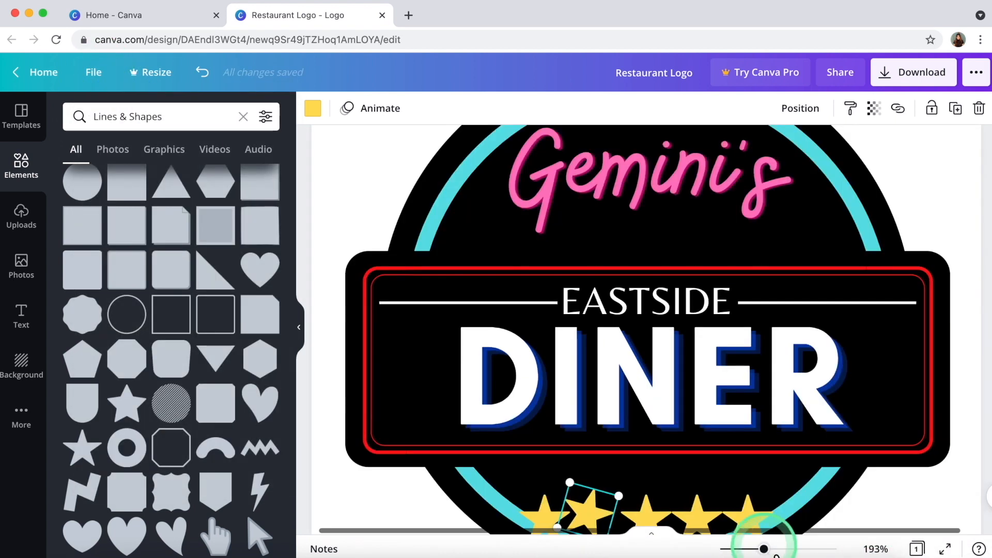
scroll(622, 455, "down", 5)
left_click(548, 352)
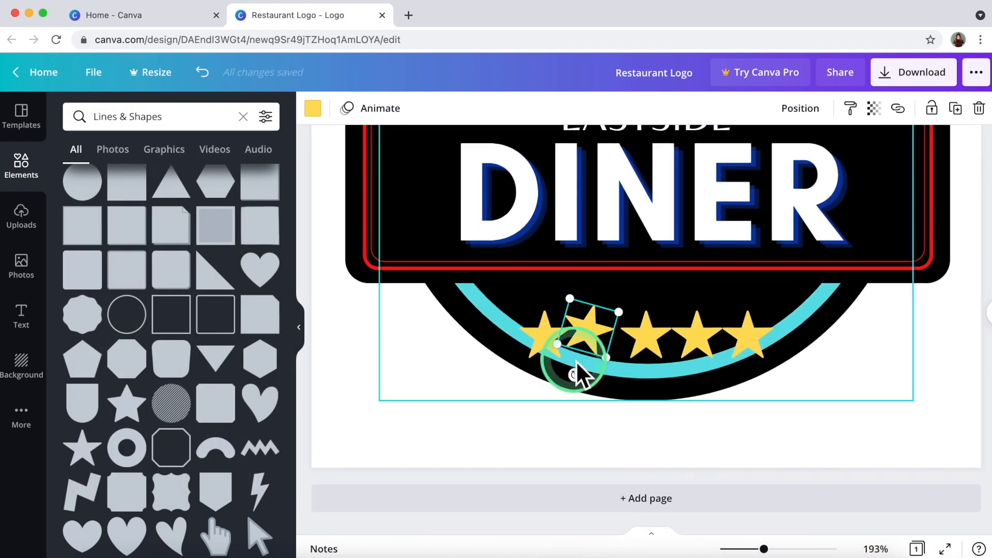
left_click_drag(545, 382, 532, 366)
left_click_drag(543, 325, 542, 312)
left_click(442, 410)
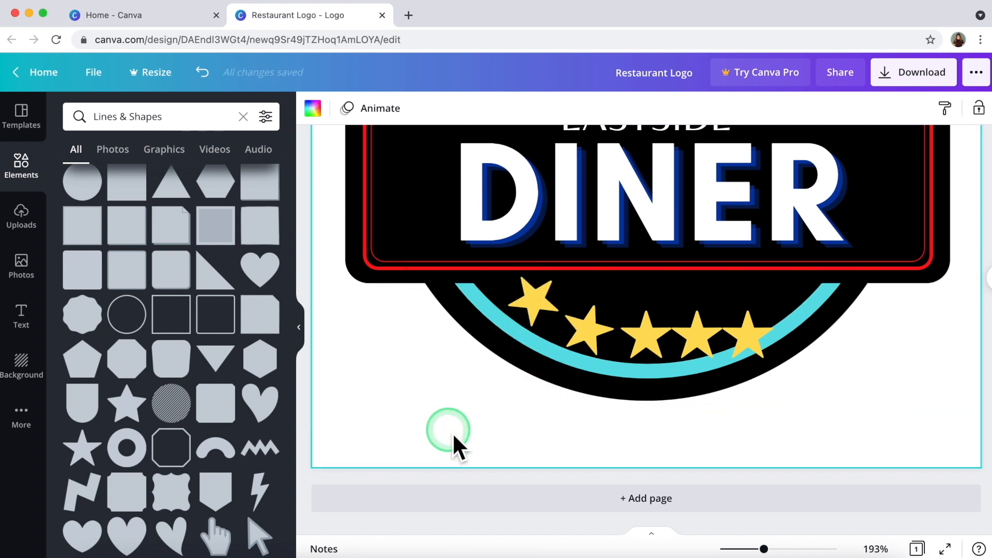
Rotate the fourth star about 20° and nudge it into place.
left_click(704, 343)
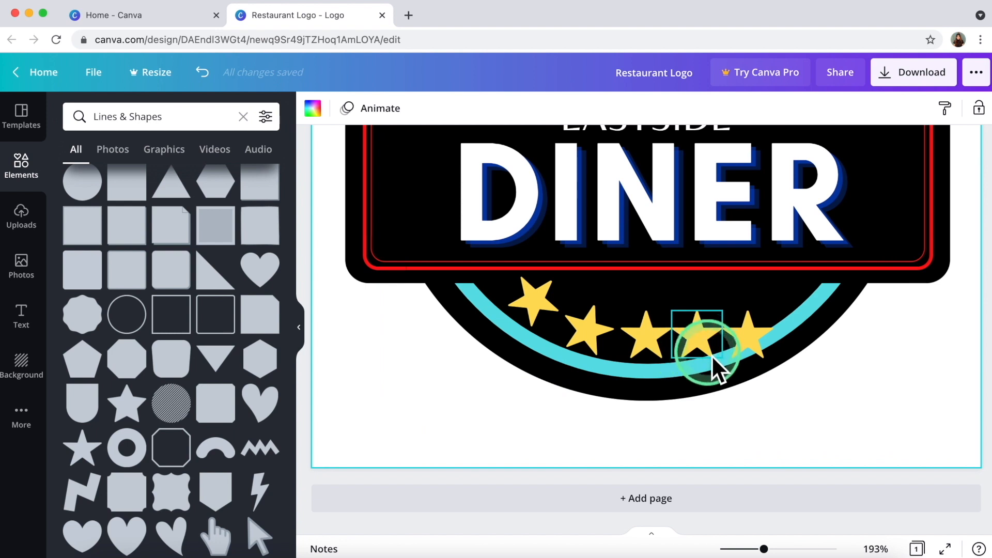
mouse_move(722, 391)
left_mouse_down()
mouse_move(744, 398)
mouse_move(713, 382)
left_mouse_up()
left_click_drag(698, 333, 710, 338)
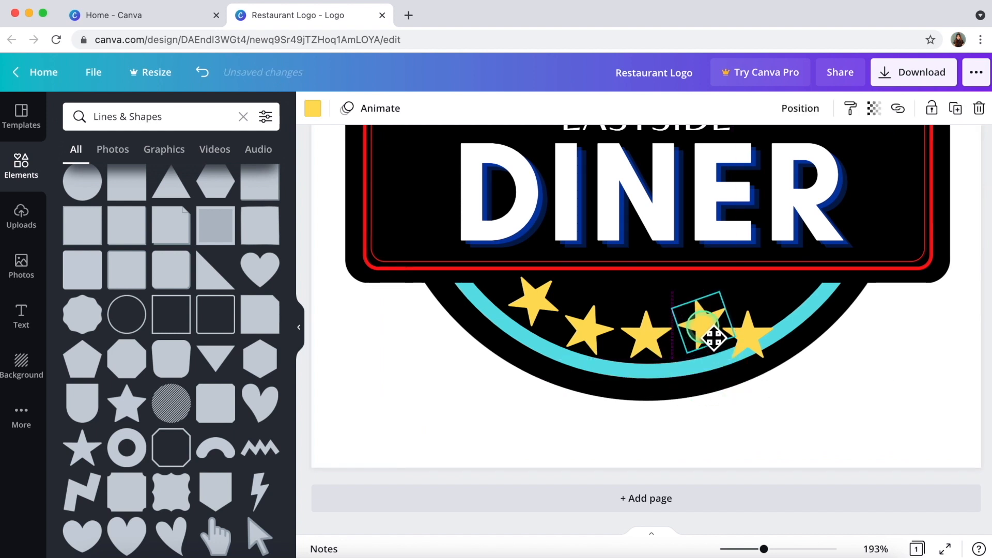
Raise the fifth star above the teal arc, tilted about -37°.
left_click_drag(716, 339, 780, 310)
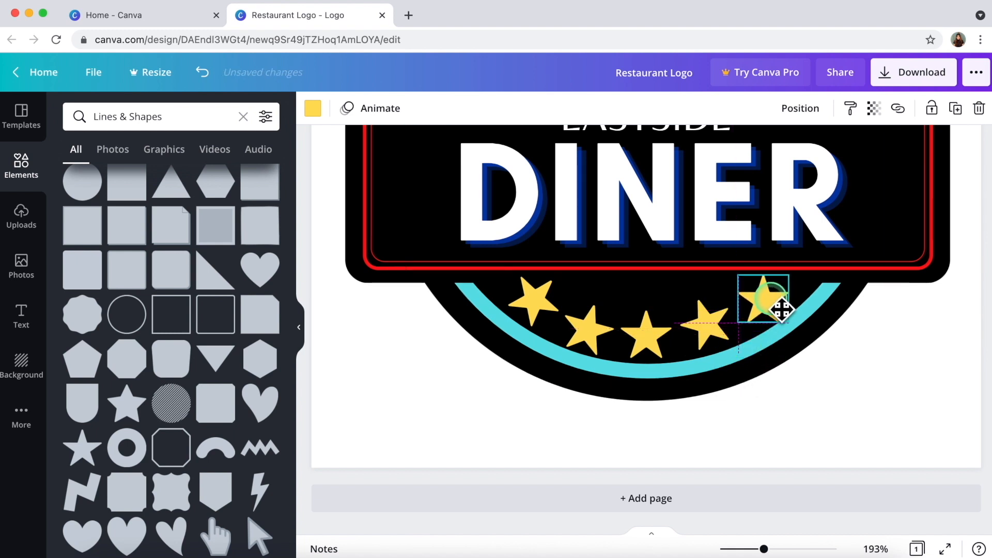
left_click_drag(764, 347, 801, 342)
mouse_move(770, 312)
left_mouse_down()
mouse_move(762, 301)
mouse_move(775, 305)
left_mouse_up()
left_click(869, 377)
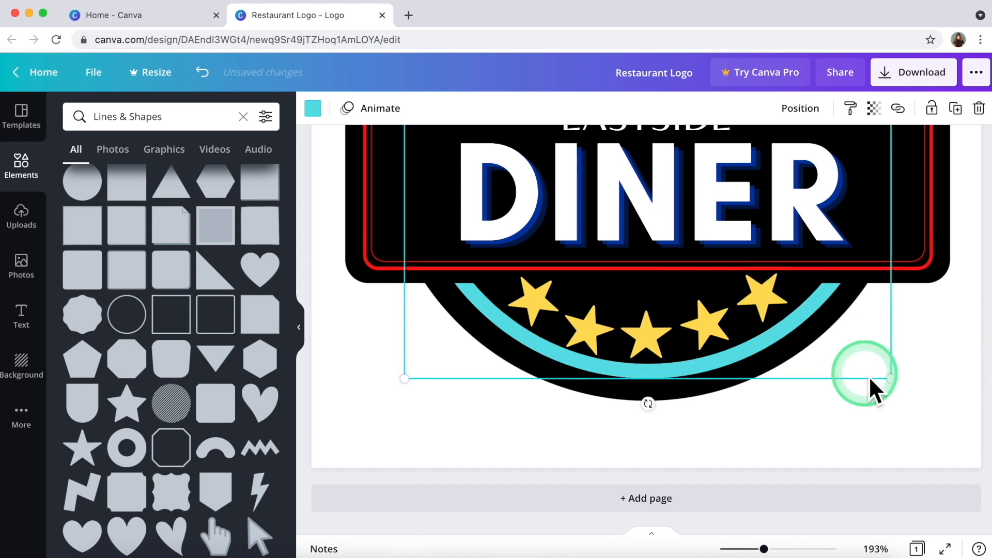
left_click(709, 327)
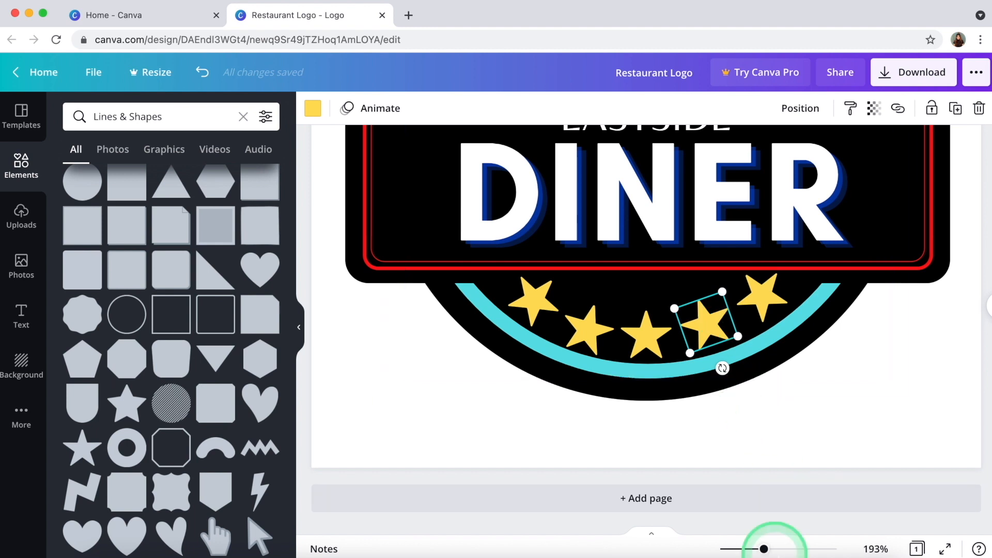
left_click_drag(764, 549, 745, 549)
left_click(359, 375)
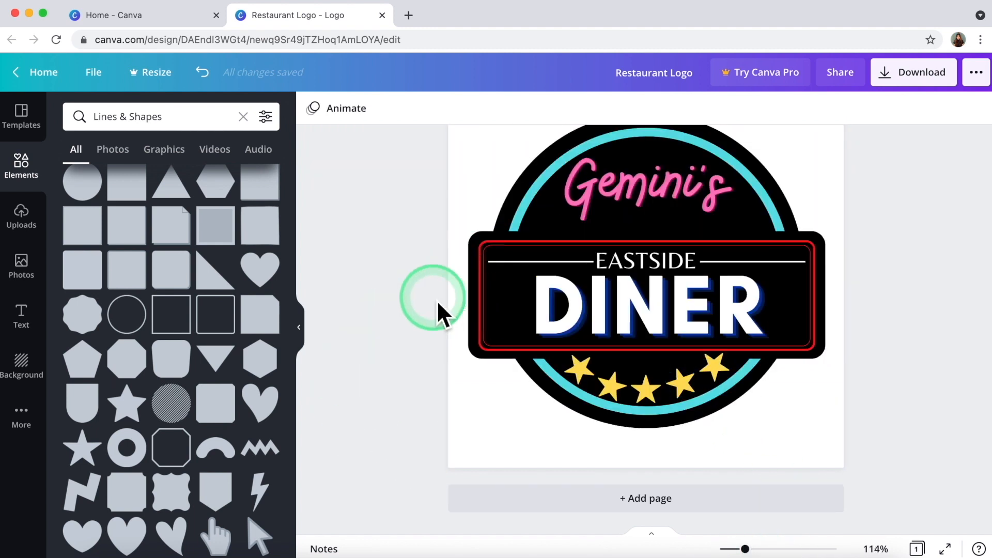
Select EASTSIDE and DINER together and lift them slightly higher in the black banner.
left_click_drag(441, 274, 640, 331)
left_click_drag(376, 239, 650, 331)
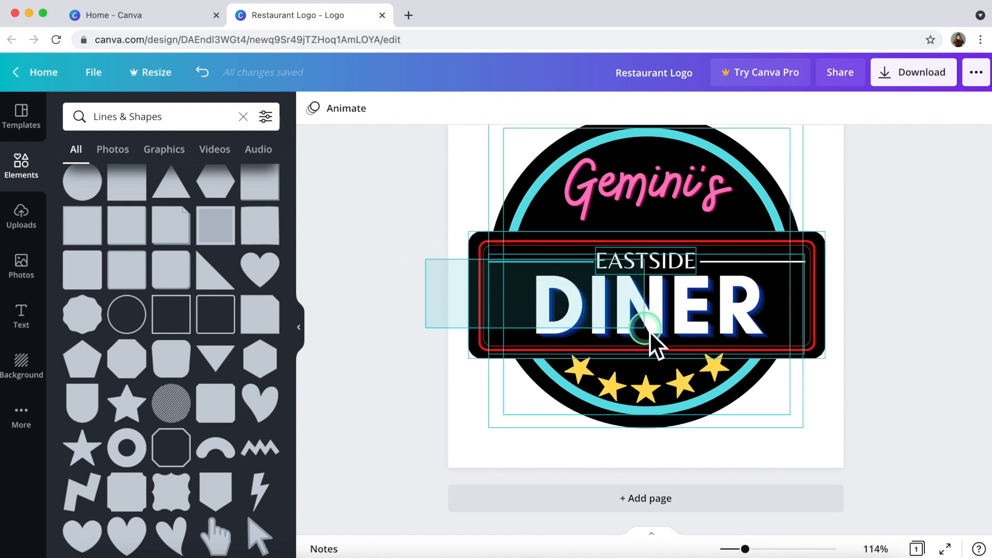
left_click(443, 256)
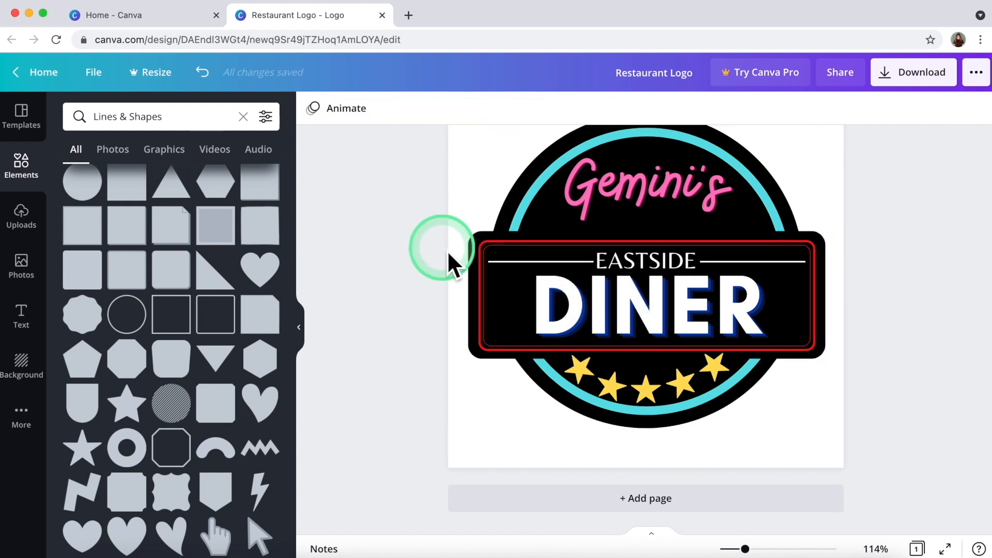
left_click(474, 249)
left_click(594, 263)
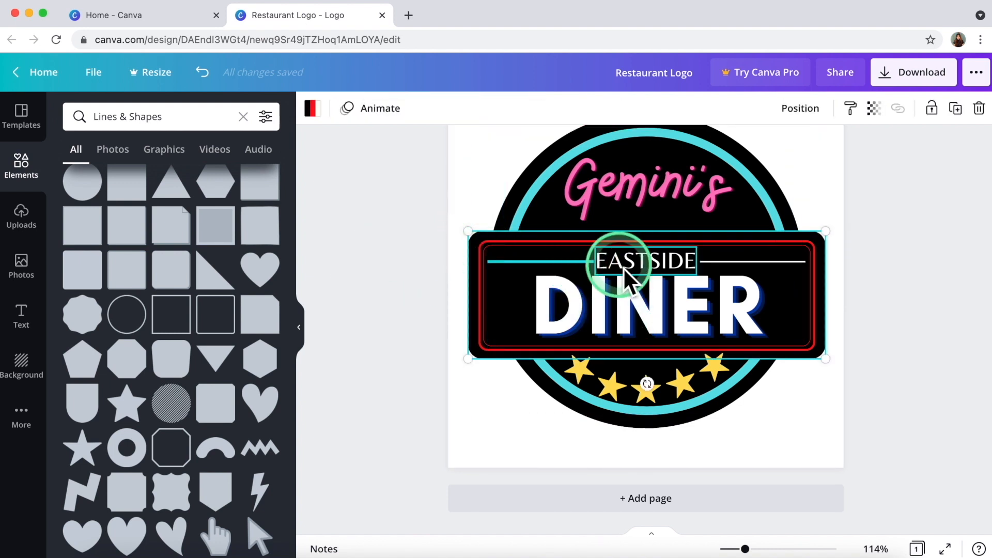
left_click(682, 264)
left_click(721, 306, "shift")
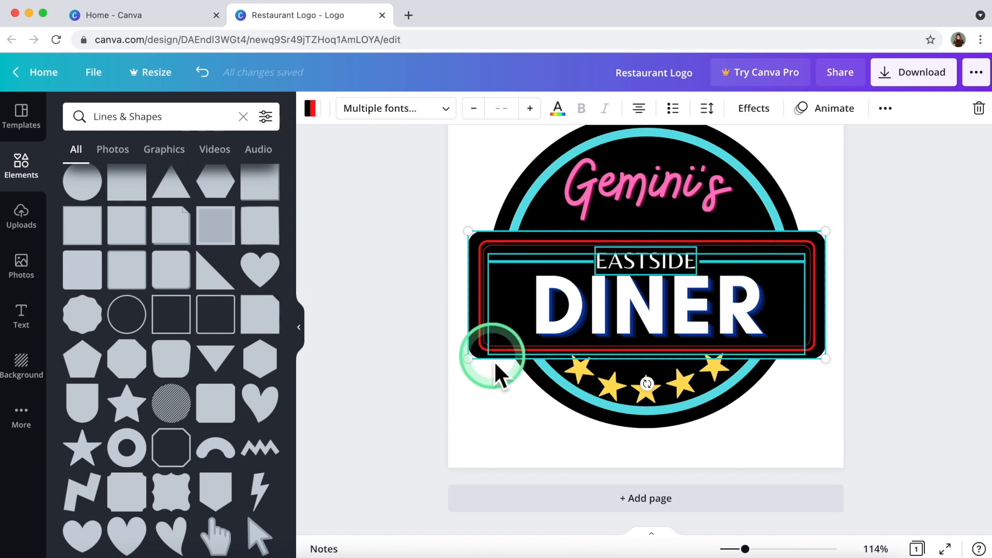
left_click_drag(524, 334, 531, 336)
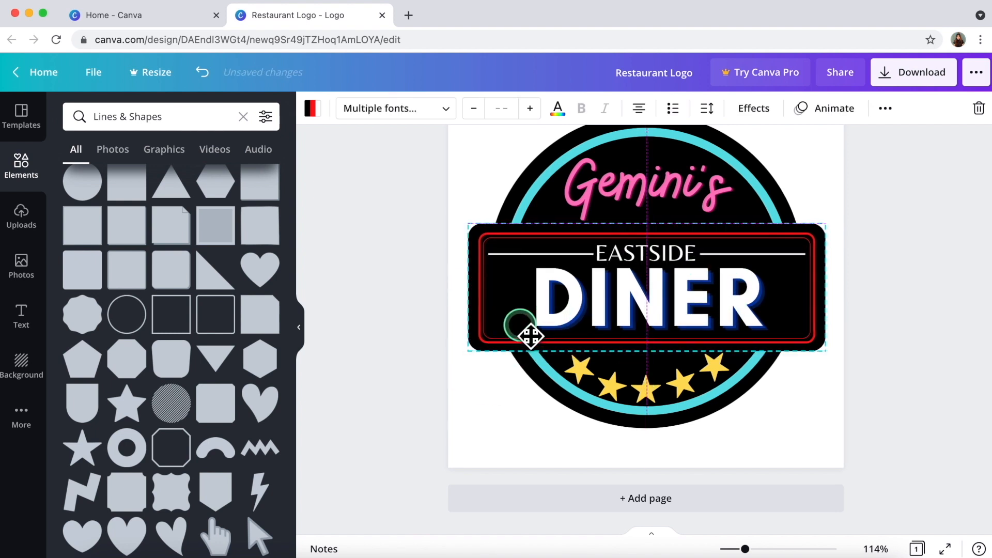
left_click(420, 346)
mouse_move(745, 549)
left_mouse_down()
mouse_move(731, 549)
mouse_move(744, 549)
left_mouse_up()
left_click(754, 468)
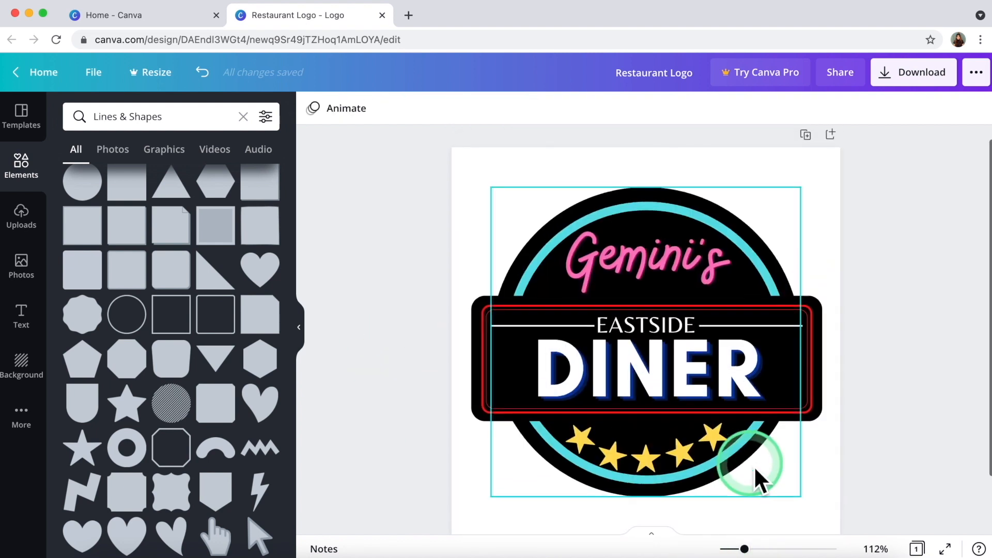
left_click(932, 429)
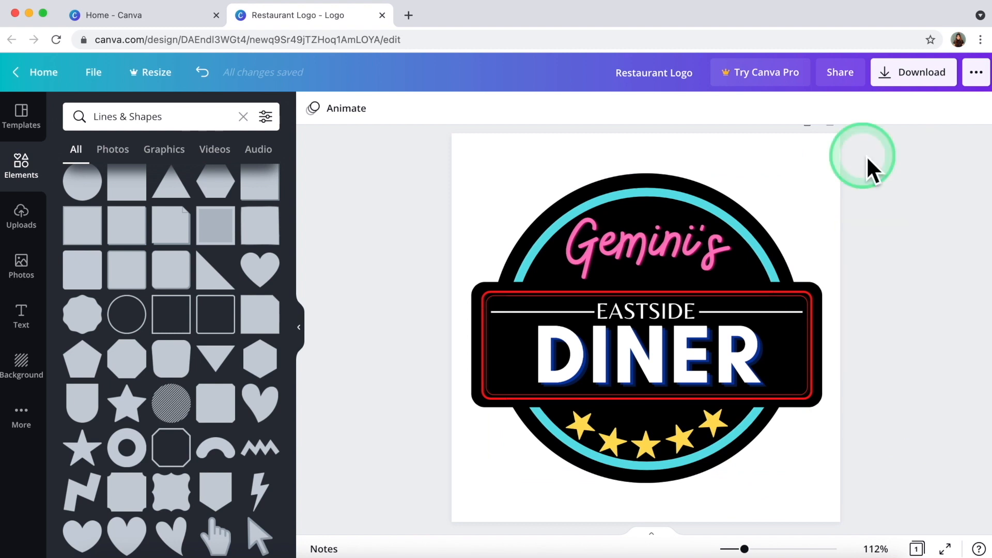
Download the logo as PNG (Restaurant Logo.png) and dismiss the print promotion.
left_click(915, 71)
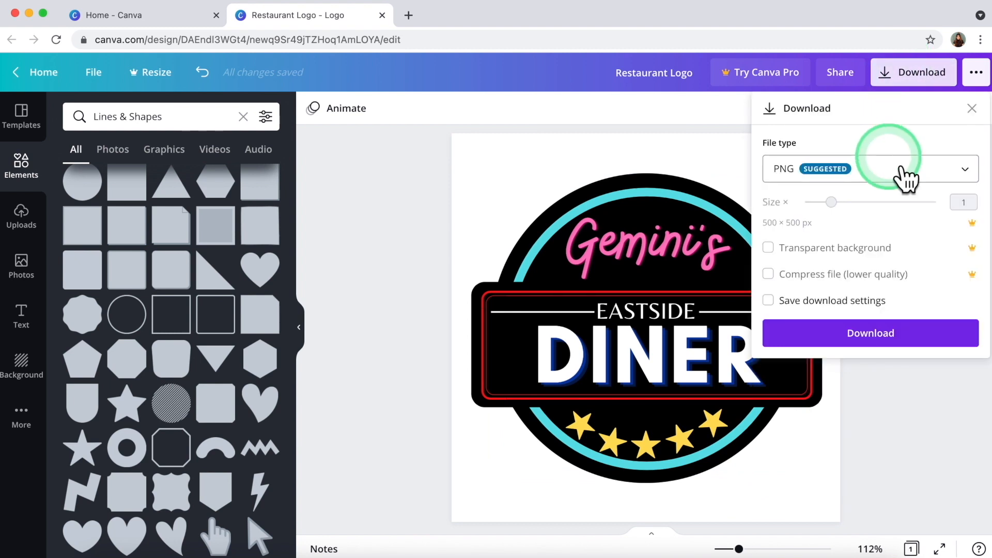
left_click(914, 75)
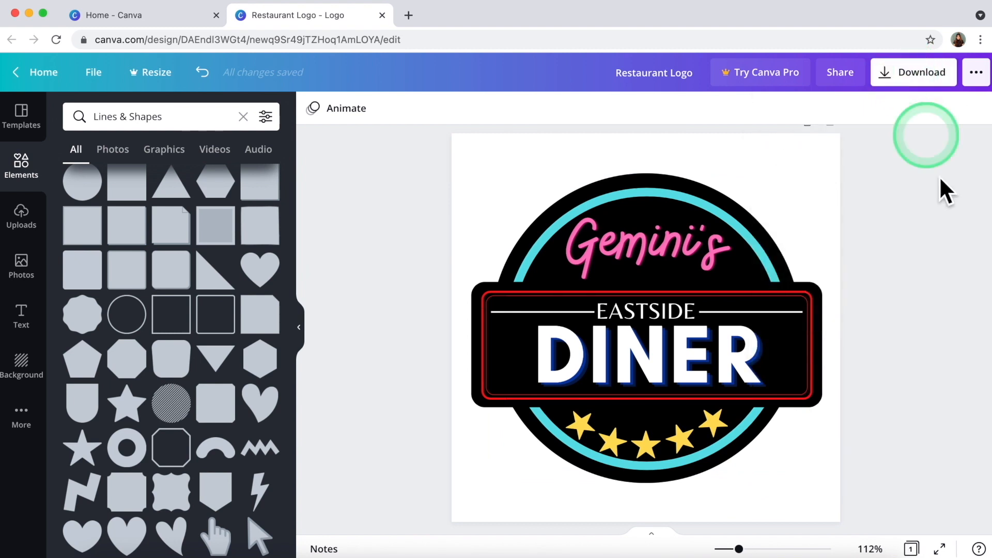
left_click(918, 87)
left_click(878, 170)
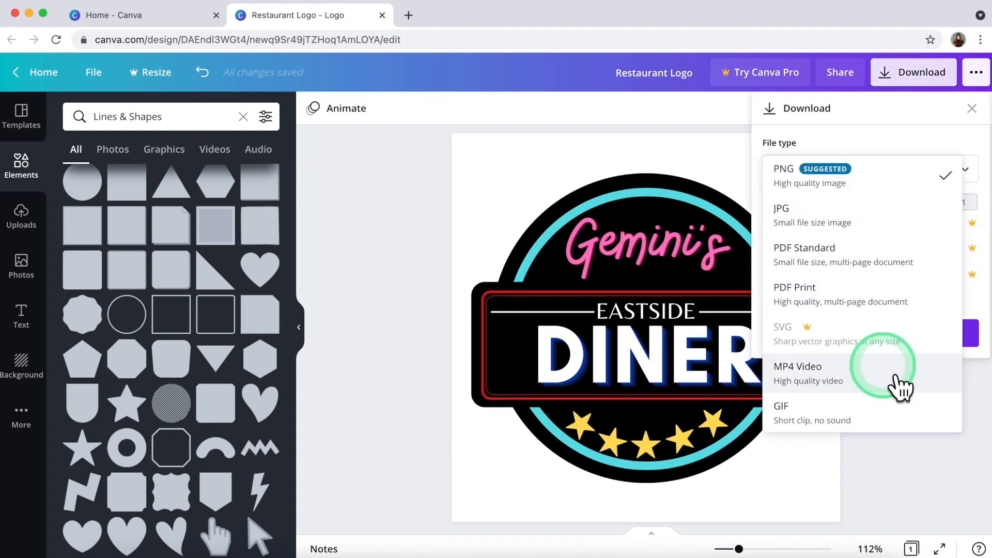
left_click(984, 125)
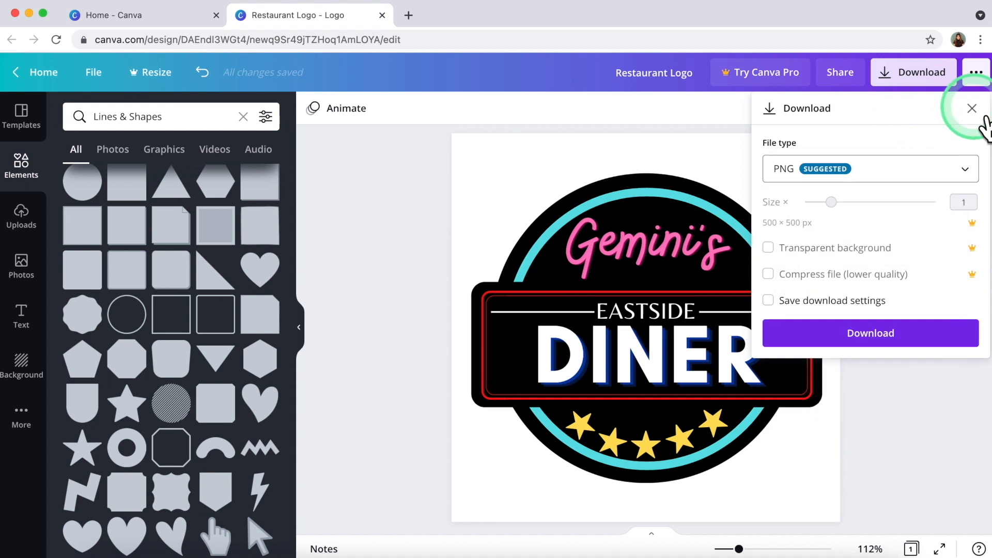
left_click(938, 169)
left_click(946, 181)
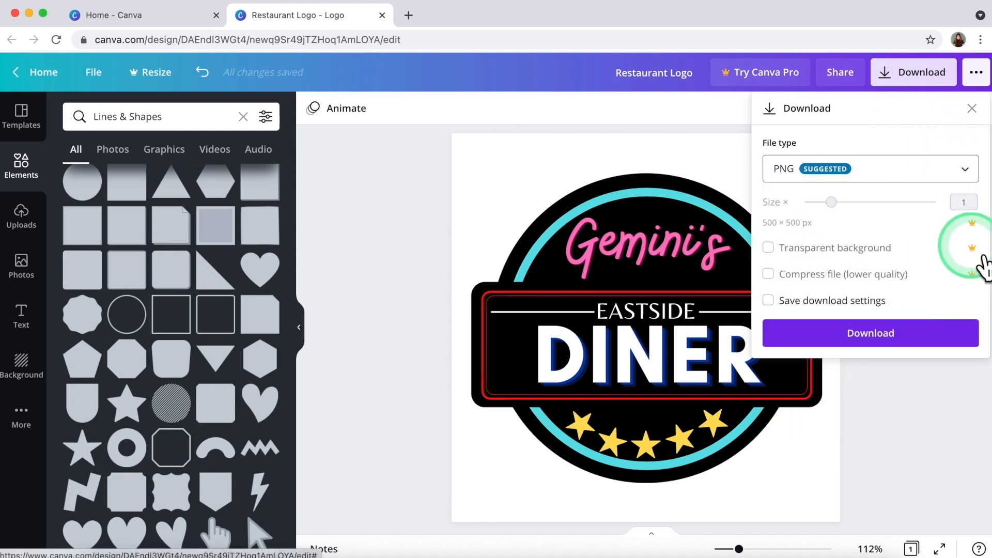
left_click(925, 333)
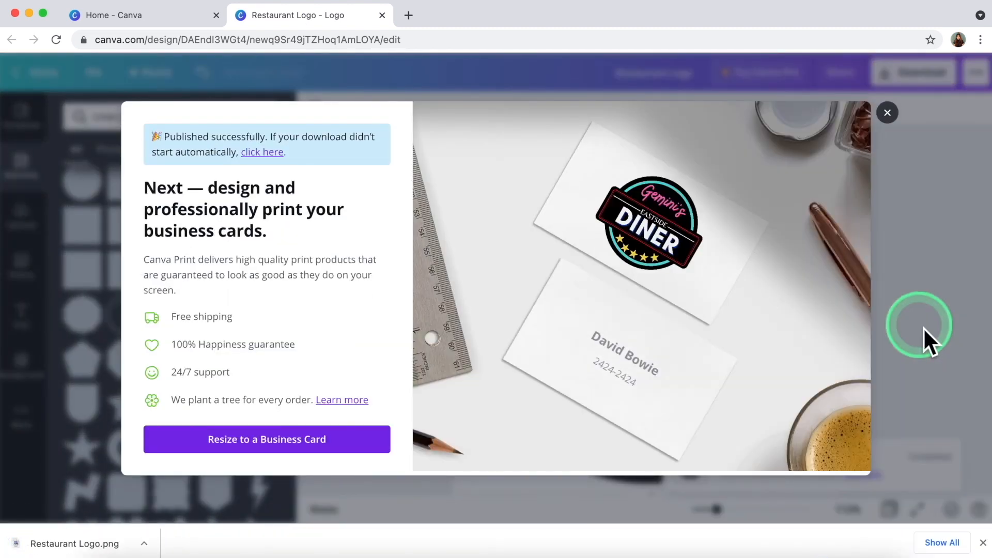
left_click(889, 115)
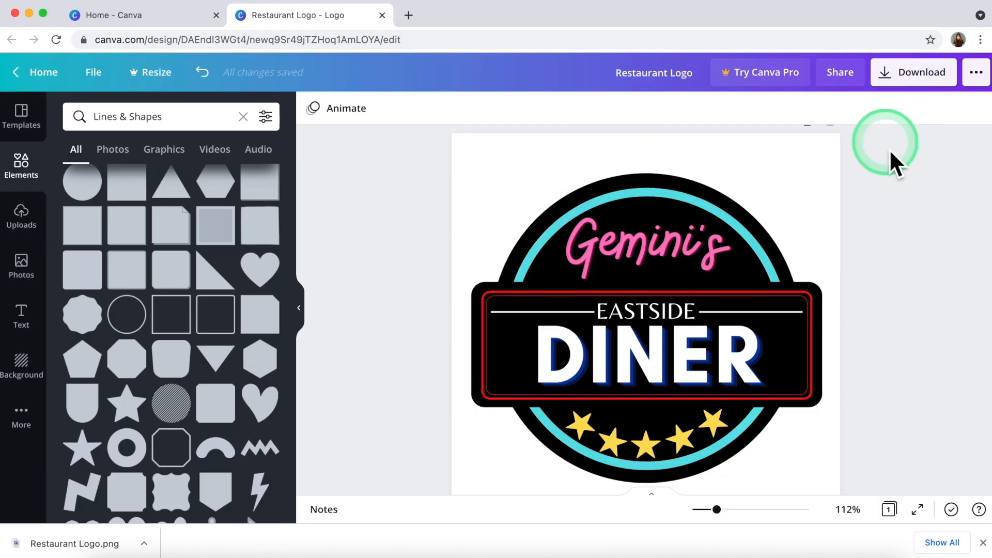
Search backgrounds for 'pattern' and apply the yellow pattern tile to the page.
left_click(21, 362)
scroll(215, 230, "right", 3)
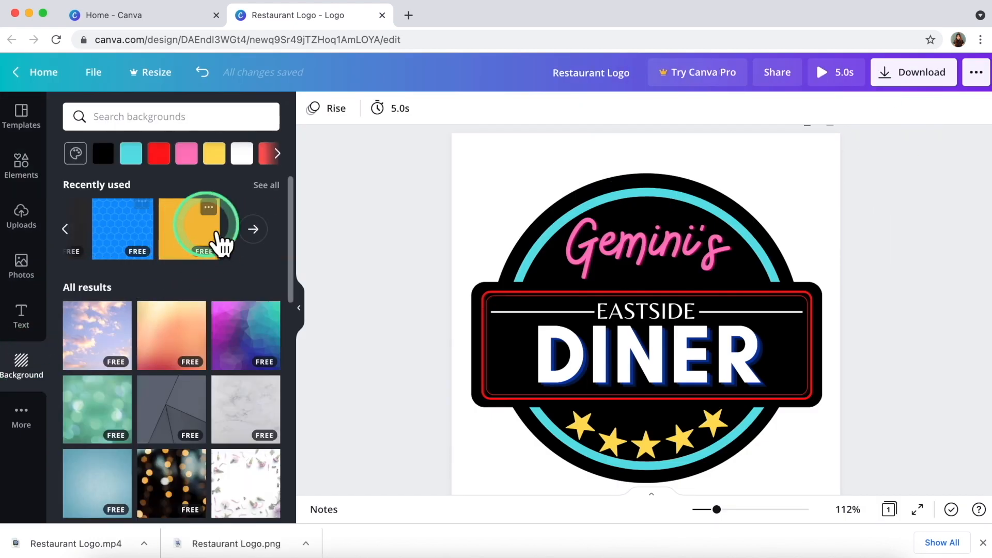
left_click(146, 124)
type("patter")
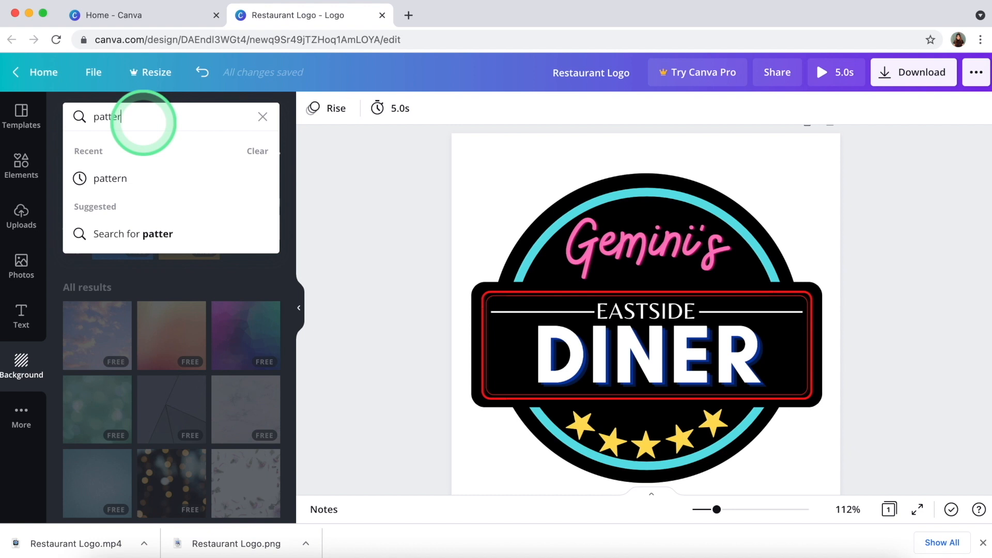
type("n")
key("Return")
scroll(171, 369, "down", 20)
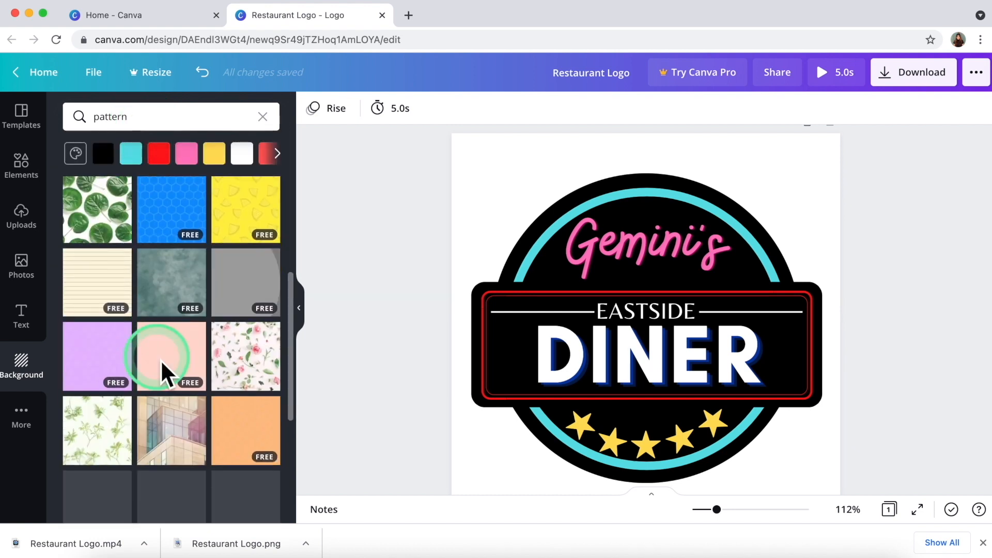
scroll(164, 365, "down", 5)
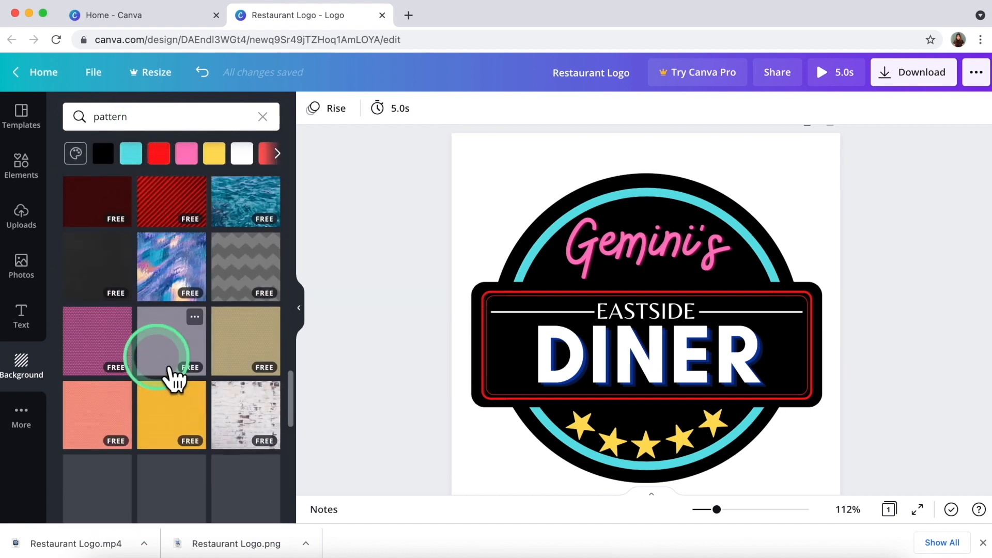
left_click(178, 325)
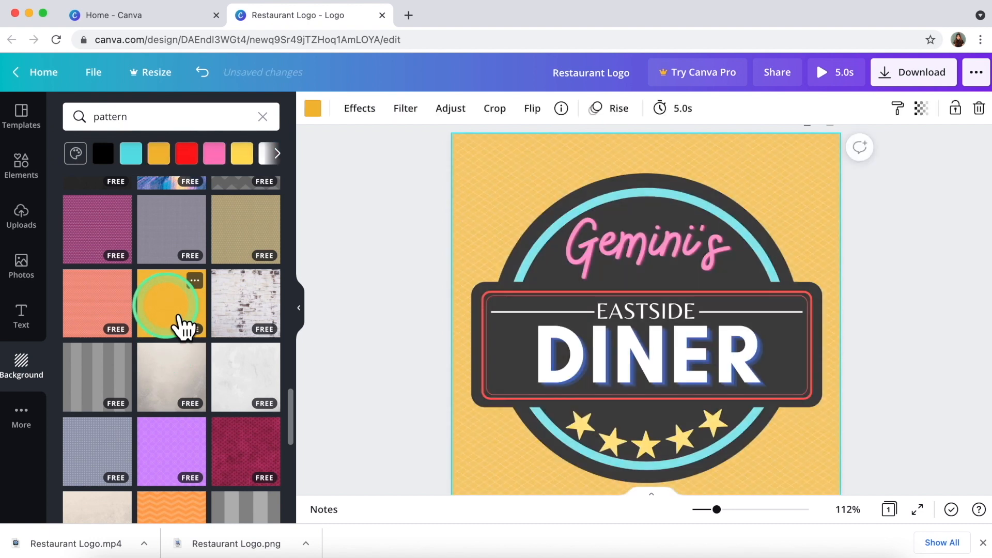
left_click(366, 202)
left_click(618, 111)
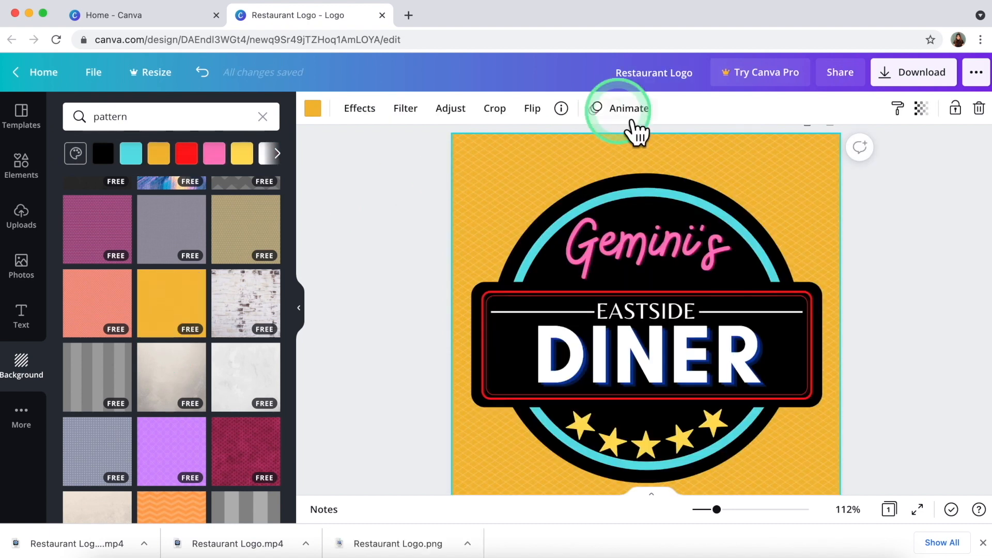
Give the logo page a 5.0s Photo Flow animation, download it as MP4, and close the print promo.
left_click(376, 230)
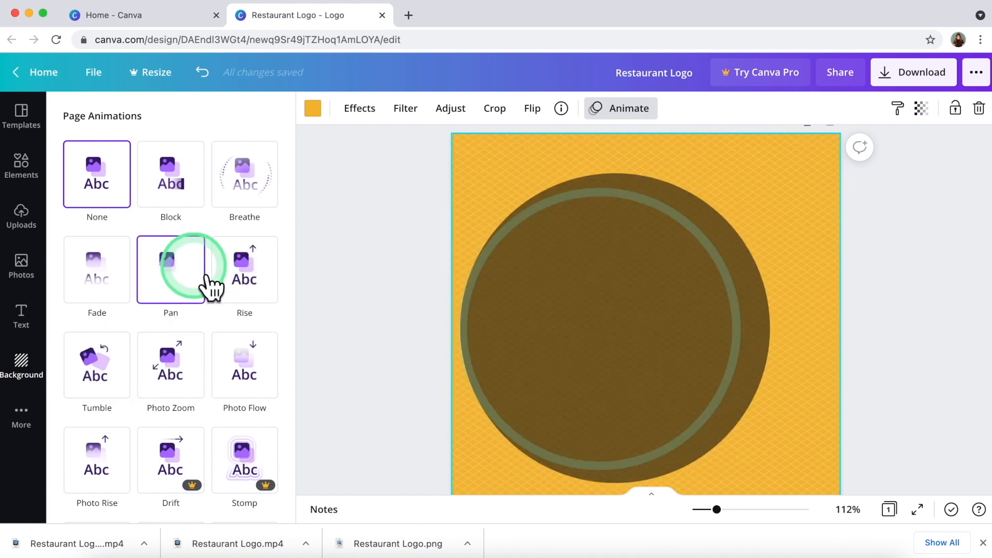
left_click(246, 366)
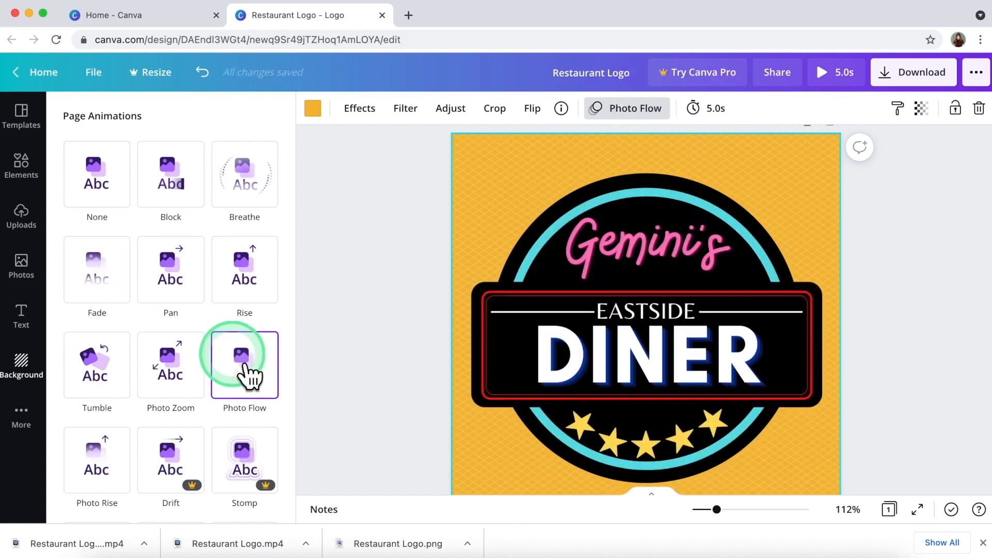
left_click(911, 78)
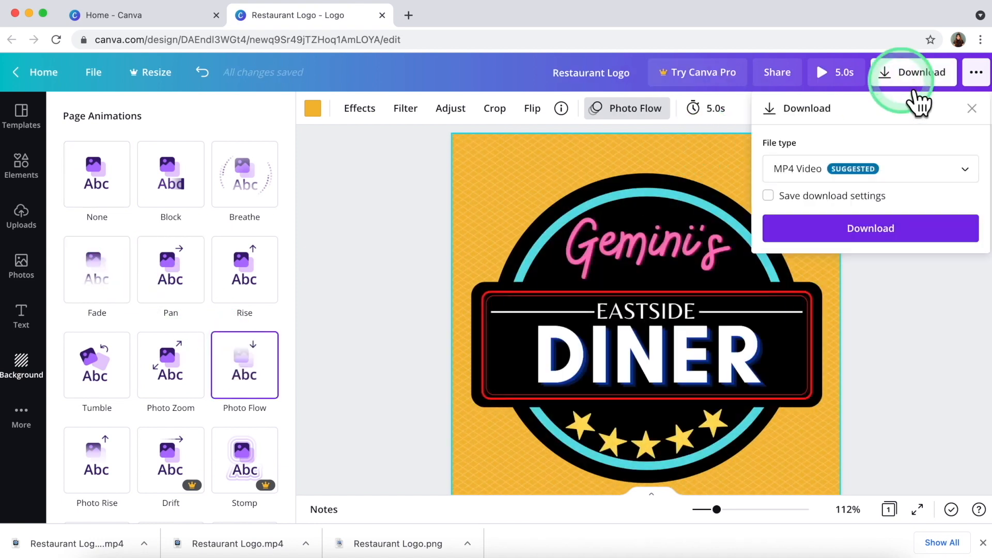
left_click(893, 230)
left_click(901, 239)
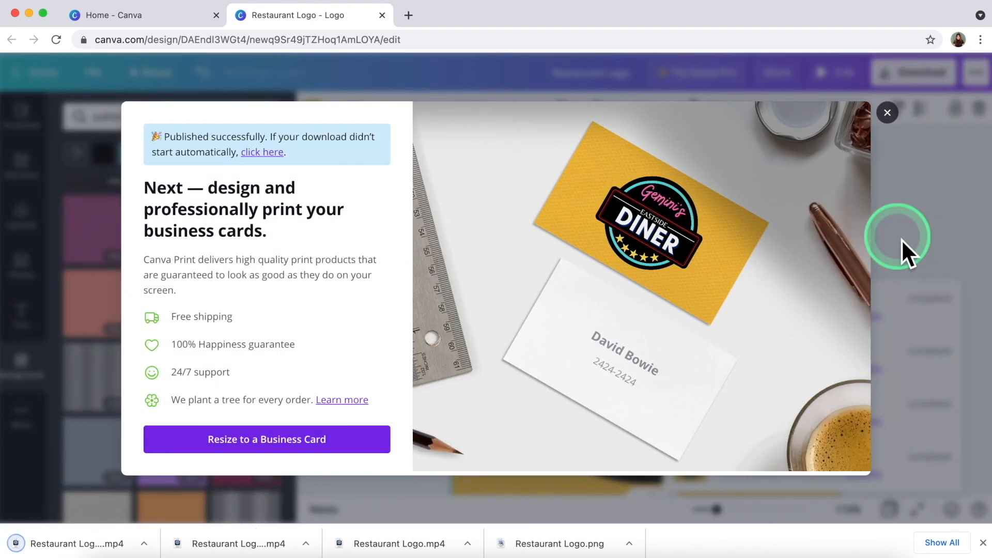
left_click(889, 113)
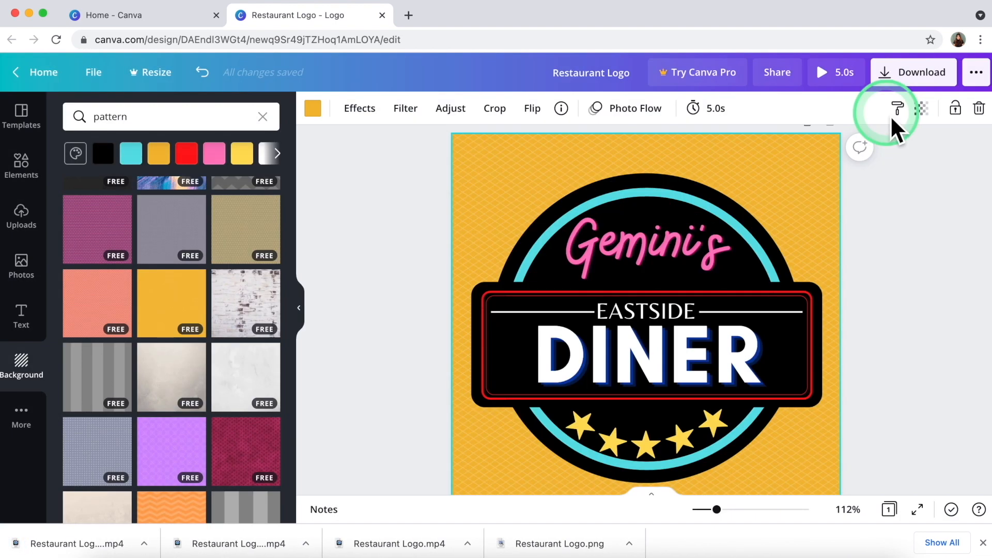
left_click(892, 286)
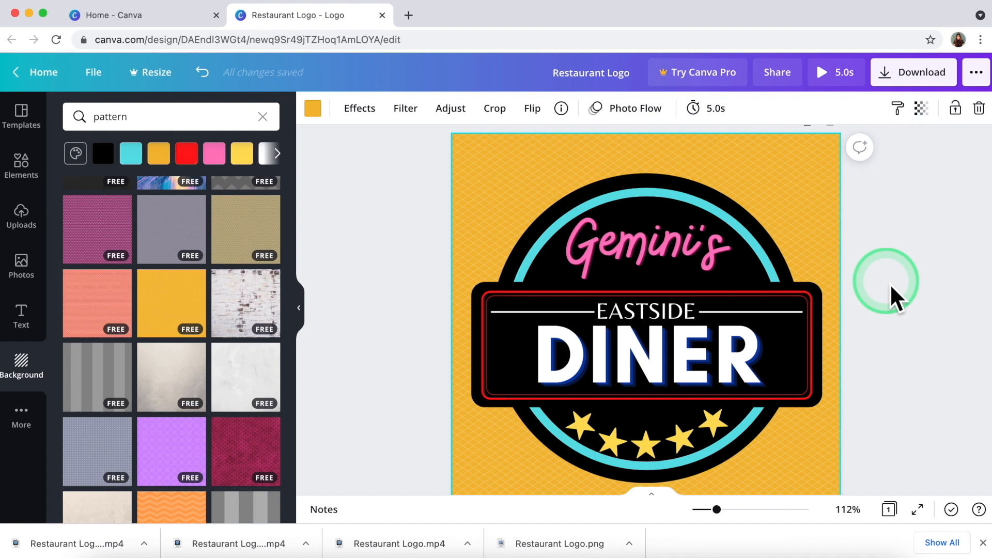
Download the Restaurant Logo as a PNG image and dismiss the print promo pop-up.
left_click(444, 224)
left_click(912, 80)
left_click(911, 185)
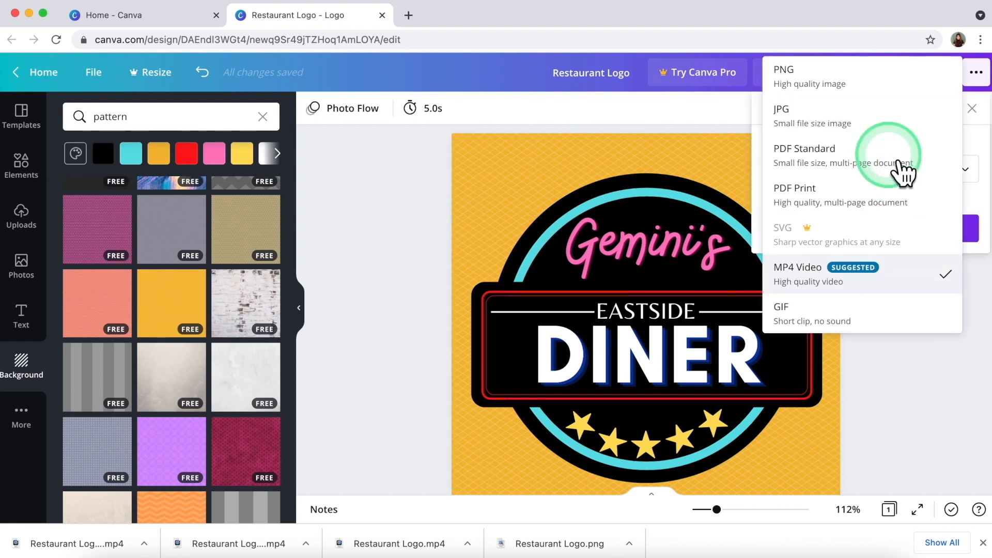
left_click(862, 78)
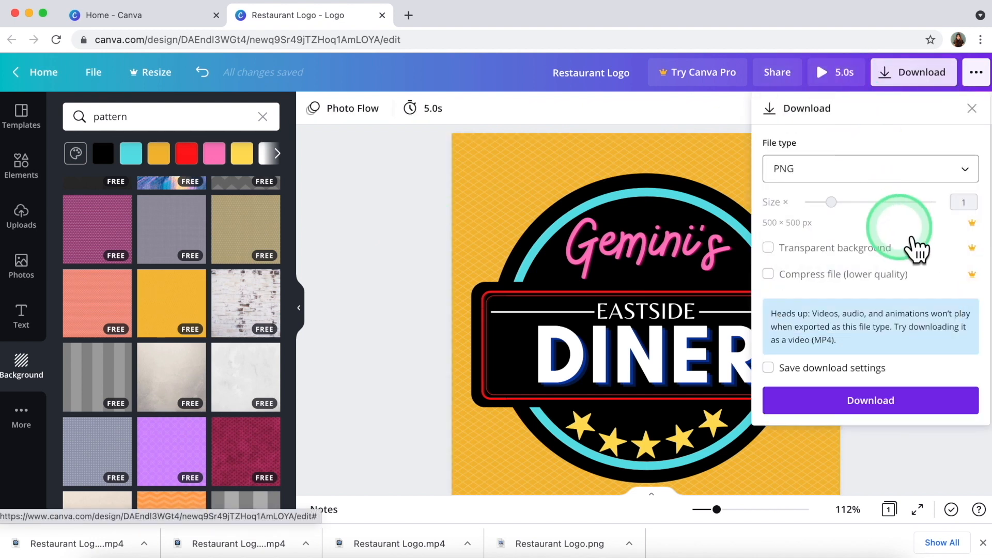
left_click(888, 402)
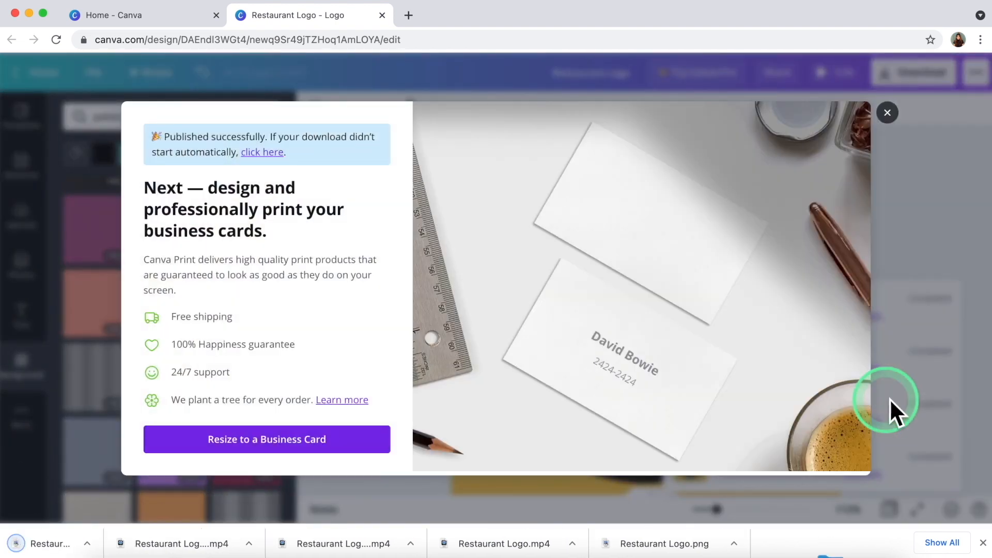
left_click(898, 111)
left_click(887, 114)
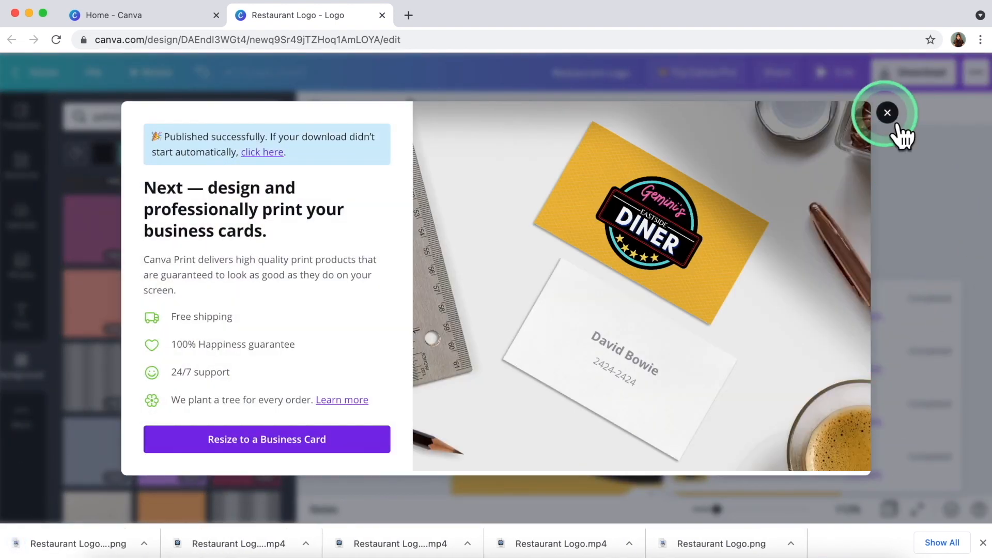
left_click(429, 278)
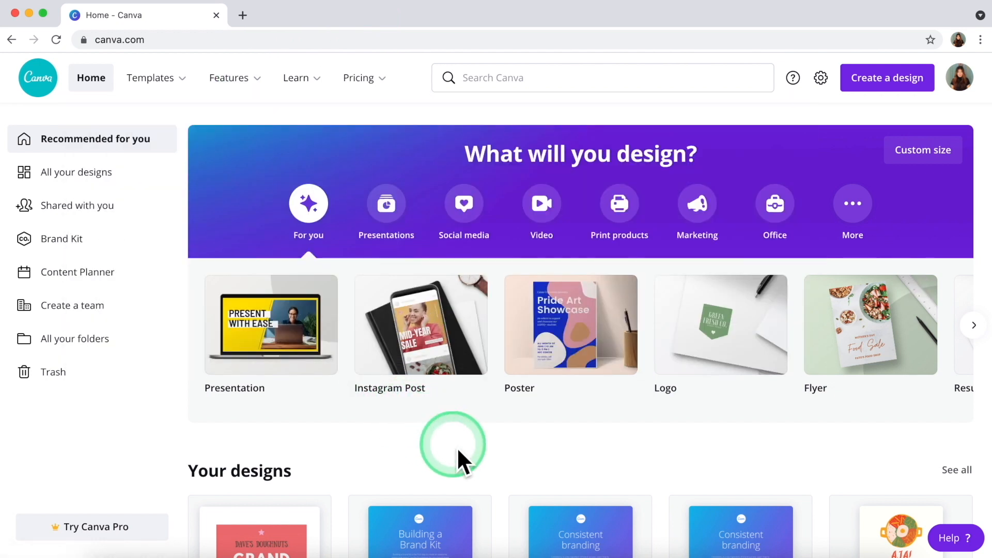
Start a new A4 flyer design and apply the Silver Kitchen restaurant template.
left_click(835, 343)
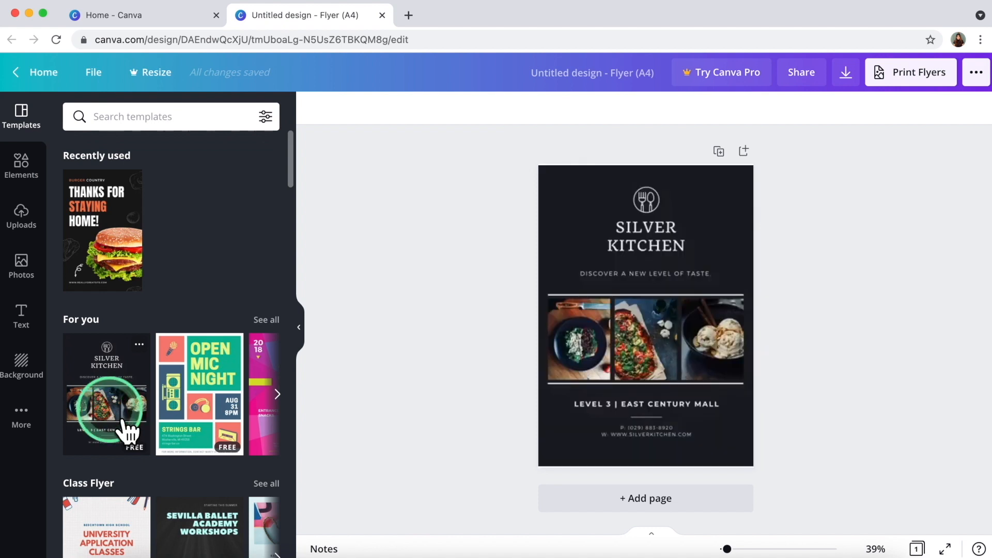
left_click(617, 370)
Pull the three template food photos out of the grid, leaving empty placeholders.
left_click(414, 316)
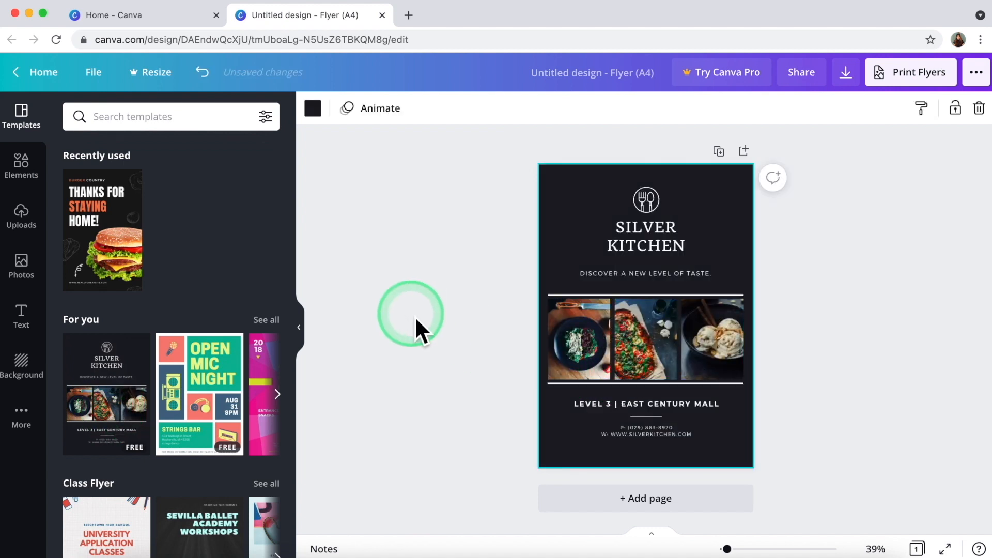
left_click_drag(415, 316, 580, 343)
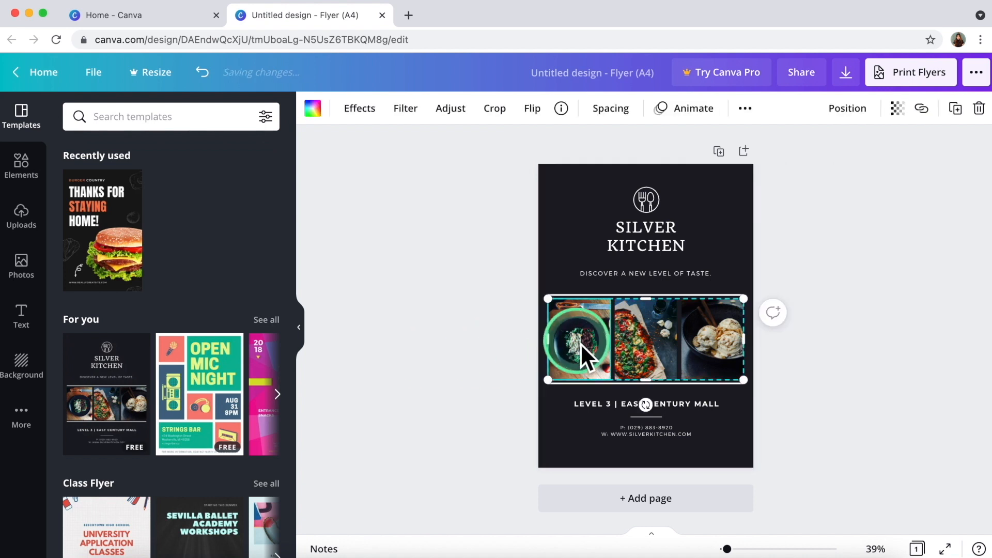
left_click_drag(581, 343, 124, 118)
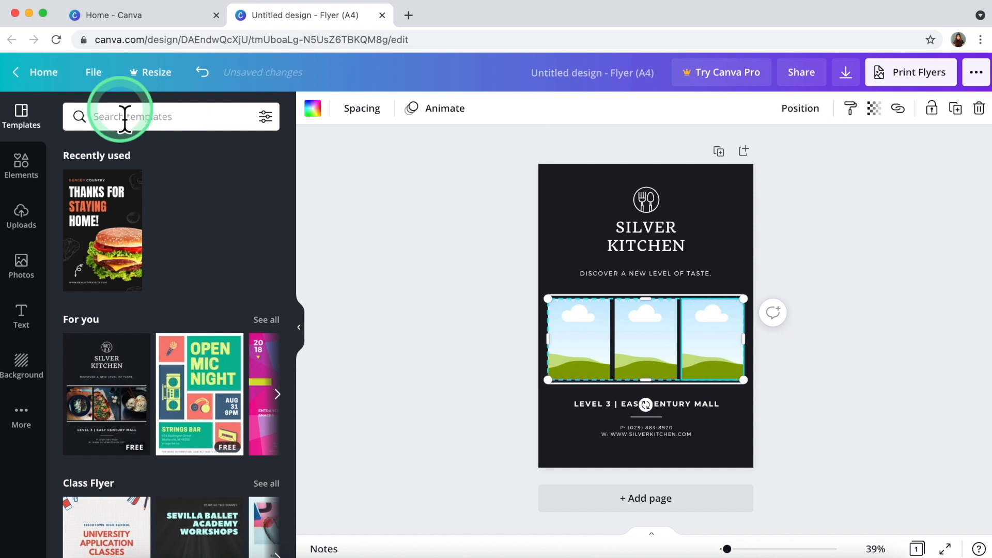
Search Elements for 'diner' and place a food photo in the grid's first cell.
left_click(23, 166)
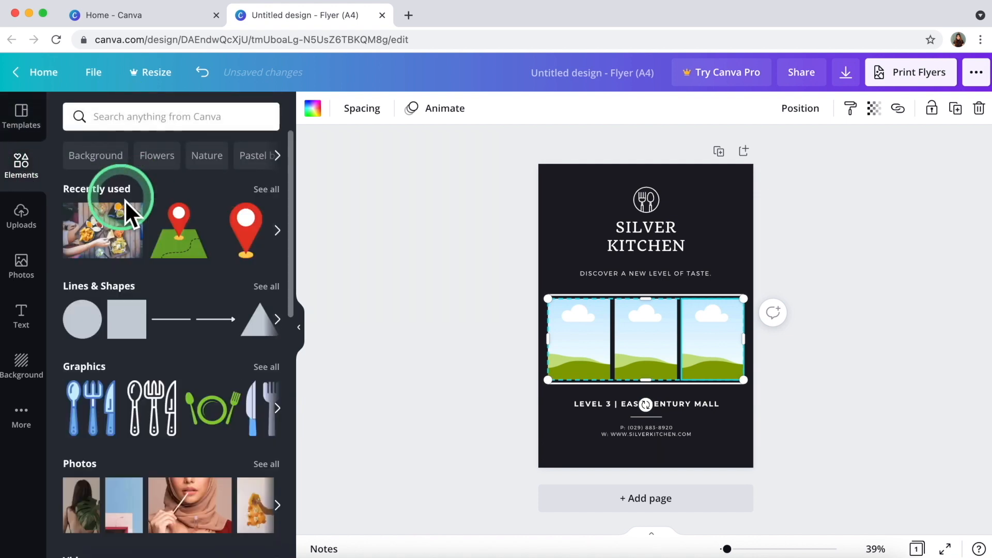
left_click(133, 118)
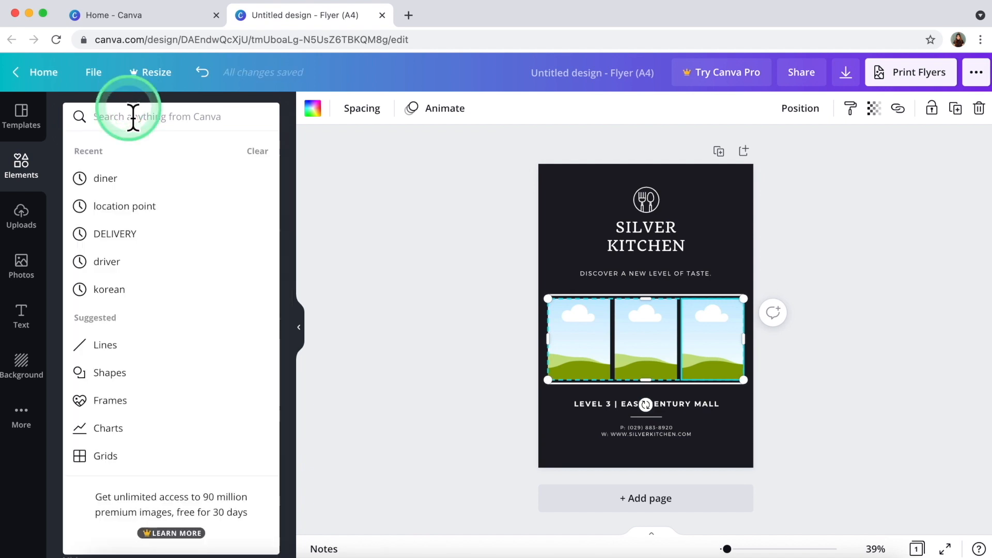
type("diner")
key("Return")
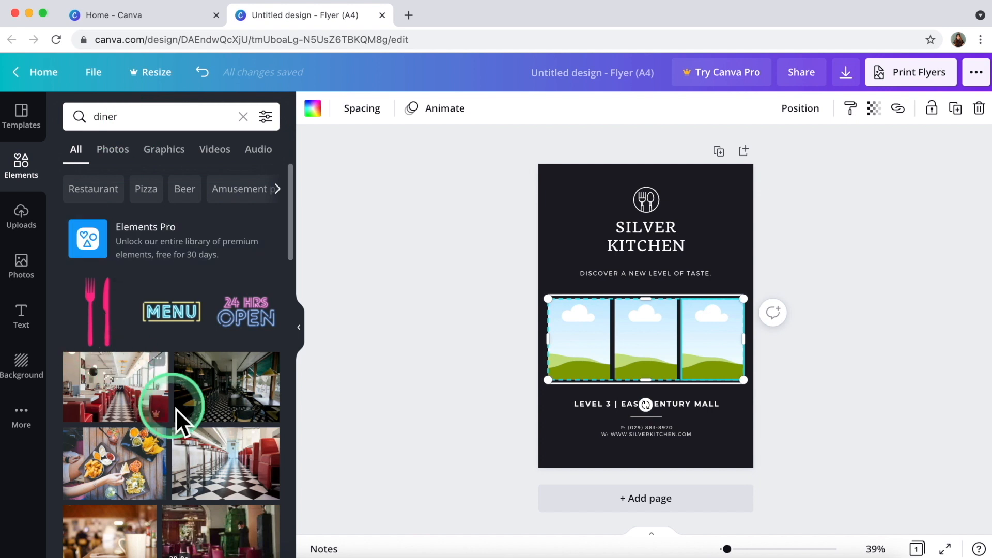
scroll(176, 408, "down", 5)
left_click_drag(136, 334, 592, 343)
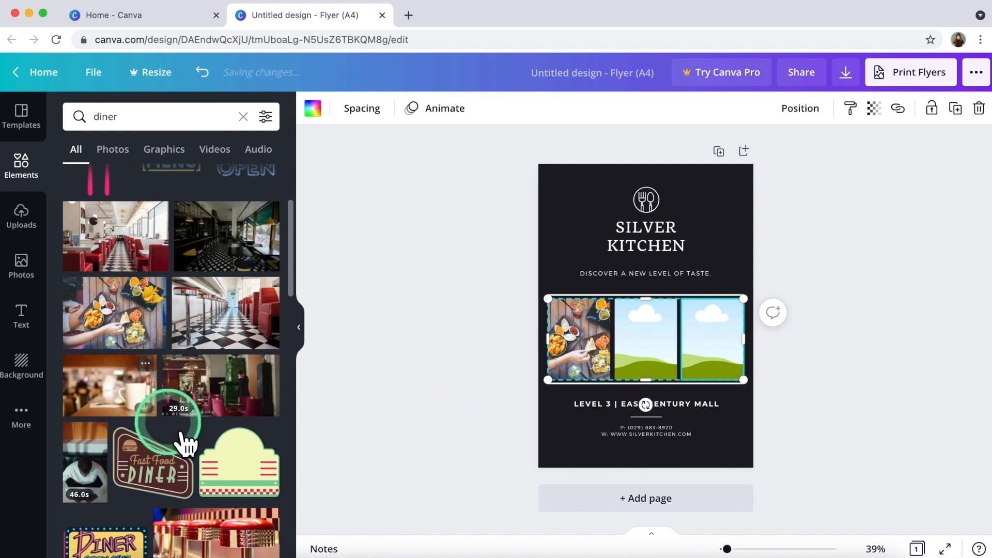
Put a diner interior photo from the results into the grid's middle cell.
scroll(184, 441, "down", 5)
scroll(184, 441, "down", 3)
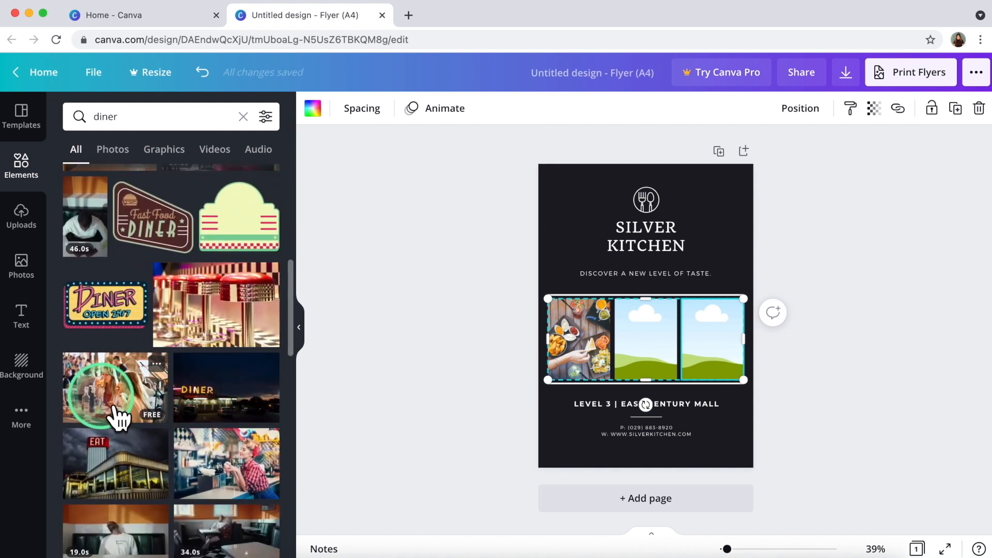
scroll(149, 437, "down", 2)
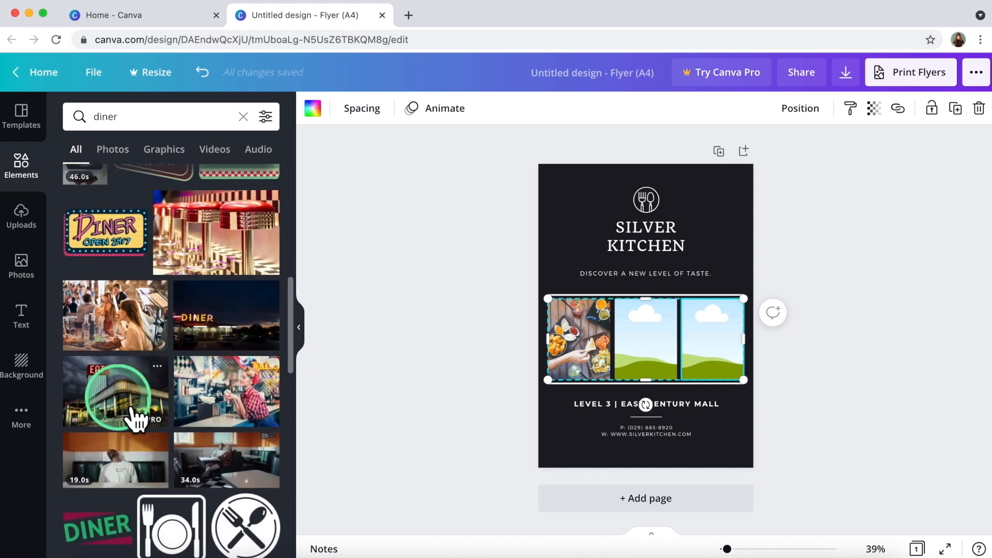
scroll(209, 442, "down", 2)
scroll(208, 438, "down", 6)
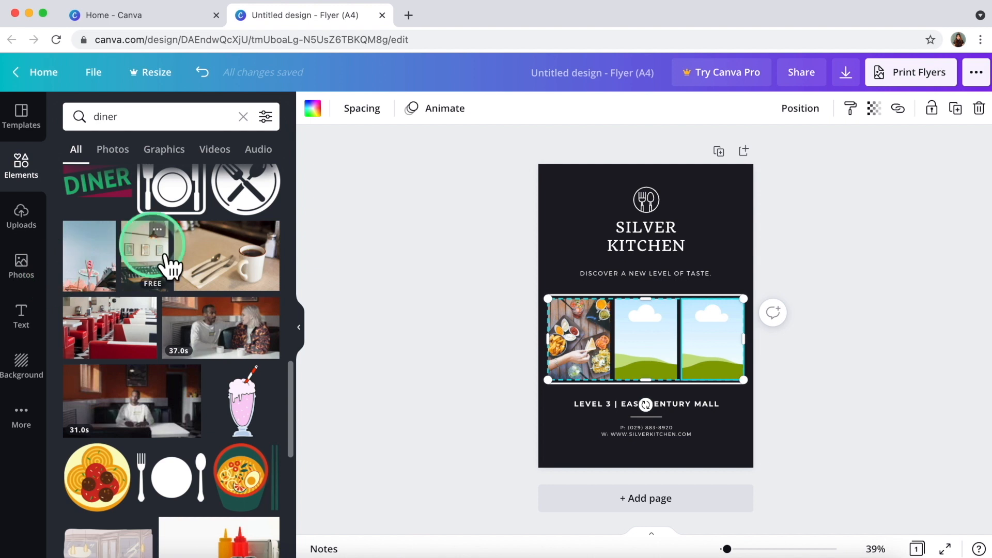
scroll(193, 287, "down", 5)
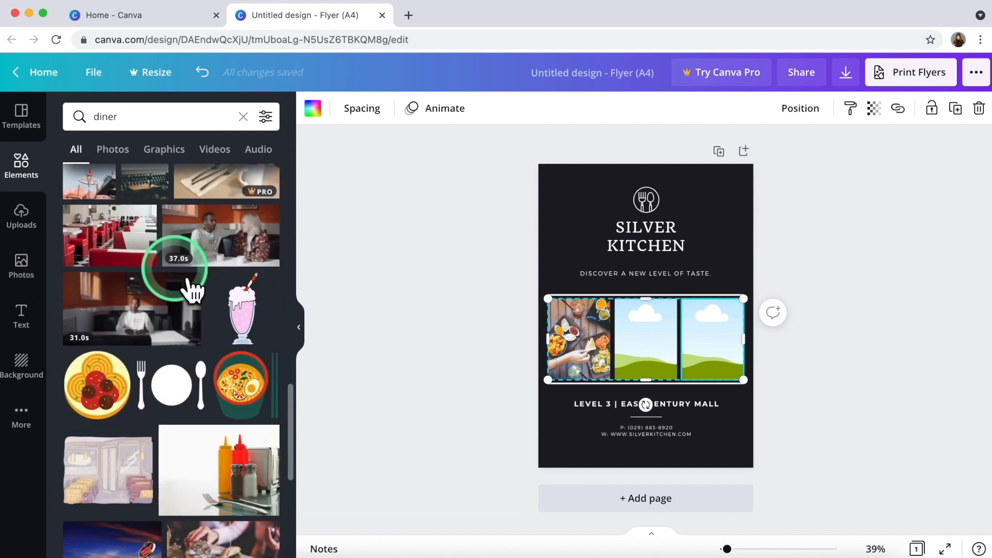
scroll(189, 353, "down", 8)
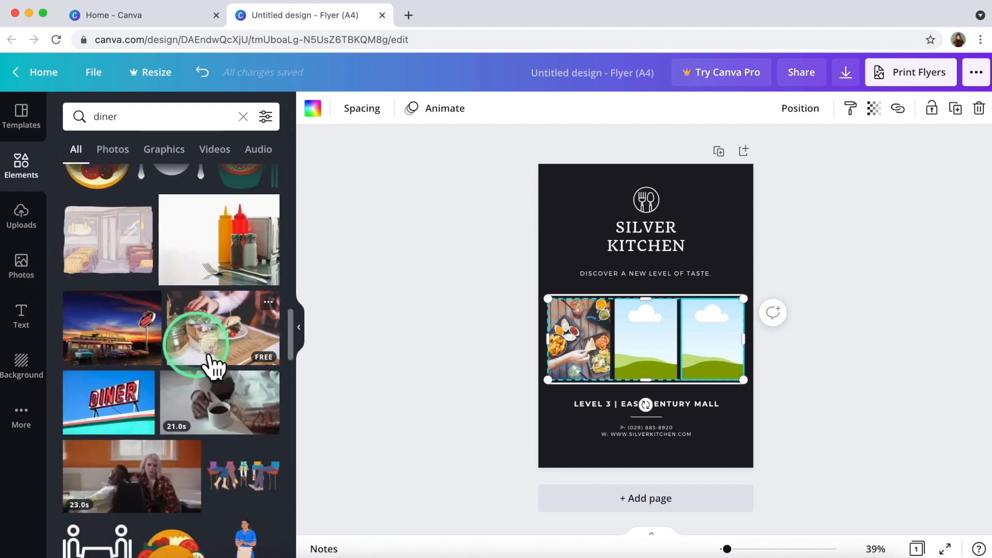
scroll(209, 365, "down", 1)
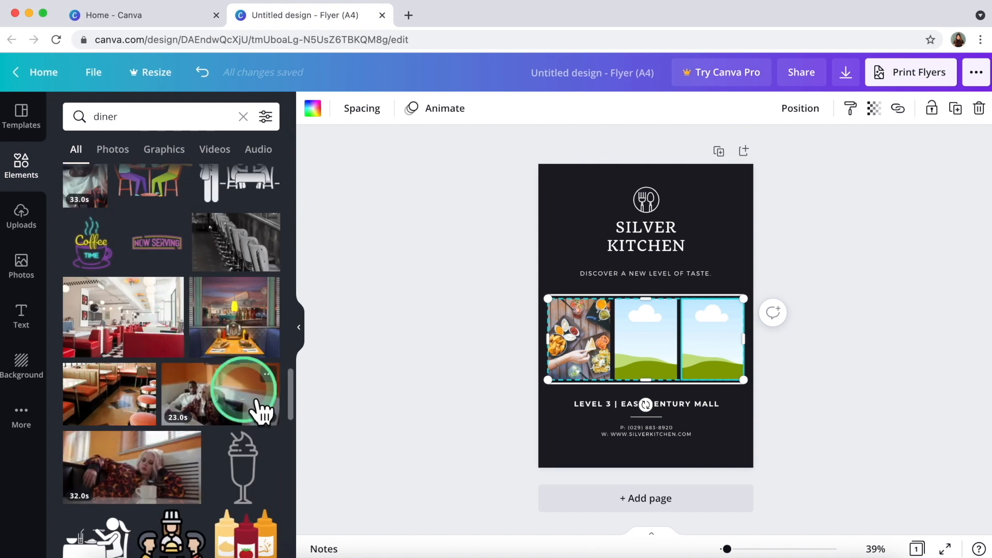
scroll(259, 406, "down", 7)
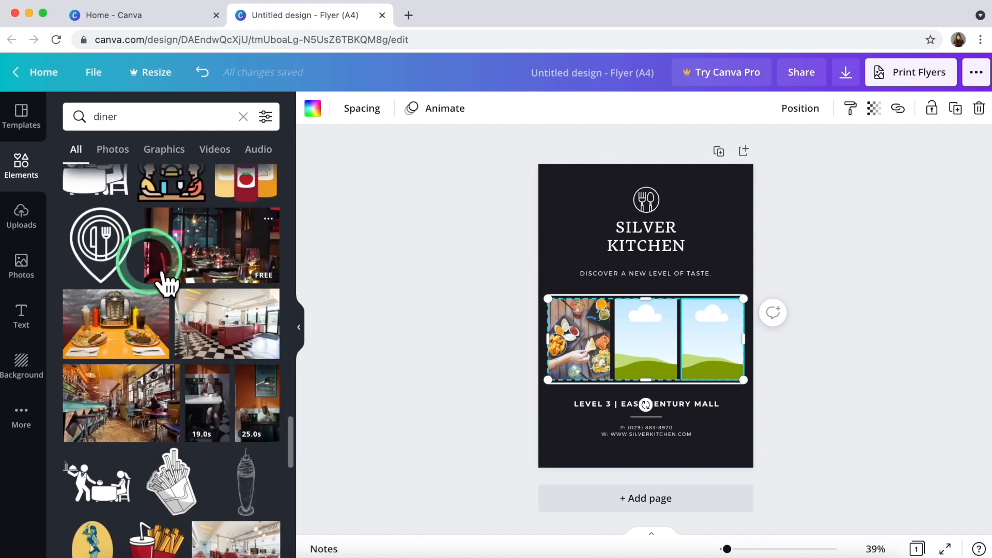
scroll(155, 310, "down", 1)
scroll(238, 320, "down", 2)
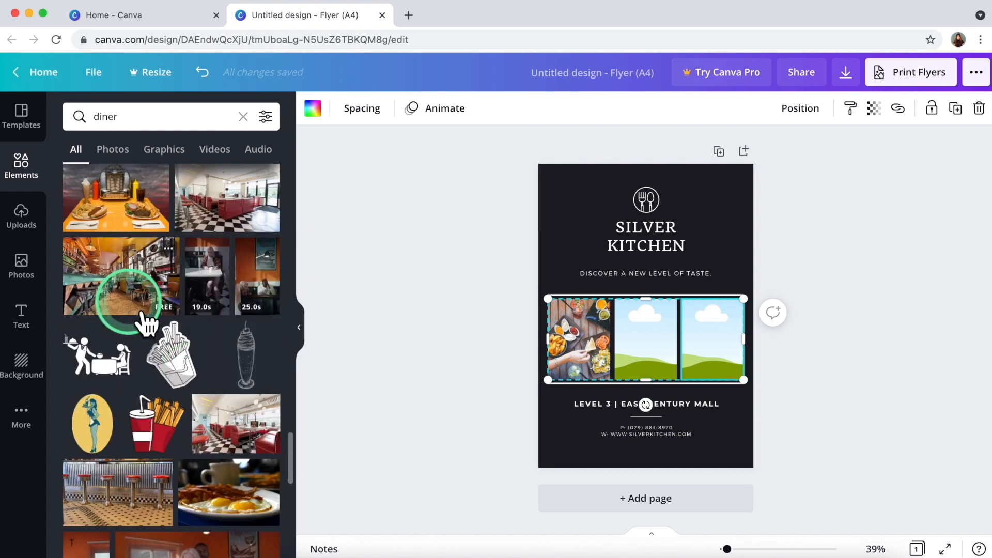
left_click_drag(150, 320, 644, 341)
Search for 'waiter' and place the waitress photo in the grid's third cell.
scroll(221, 444, "down", 5)
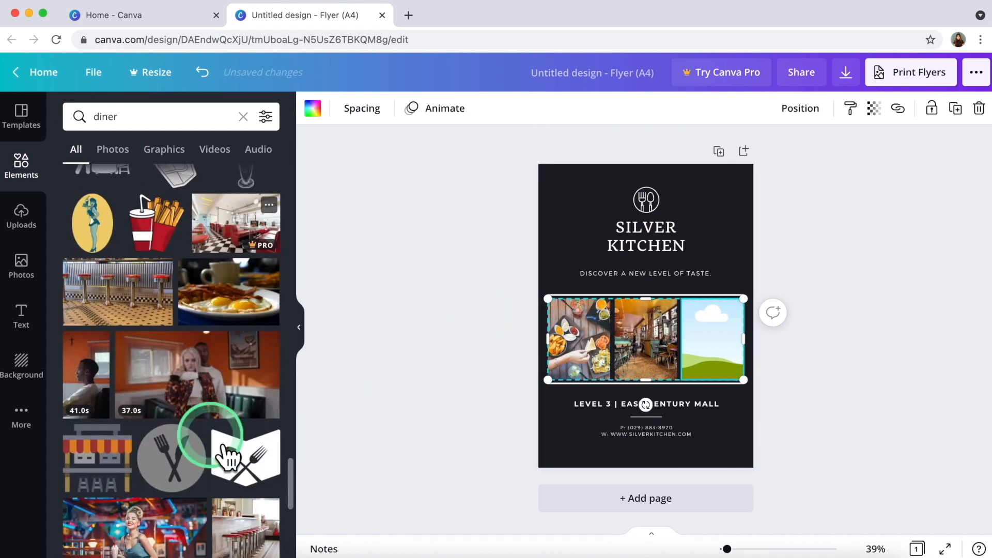
double_click(127, 116)
type("waaiter")
key("Return")
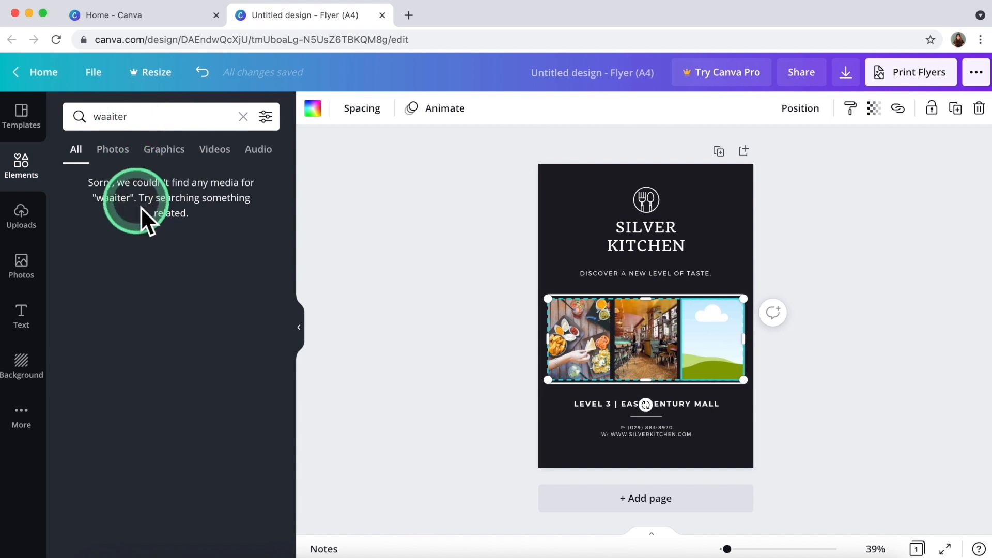
left_click(110, 118)
key("BackSpace")
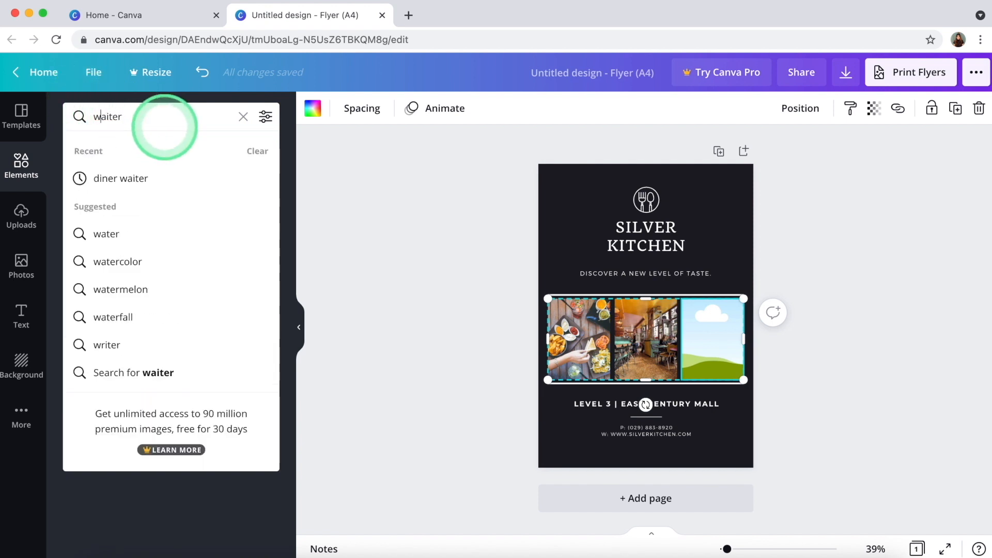
key("Return")
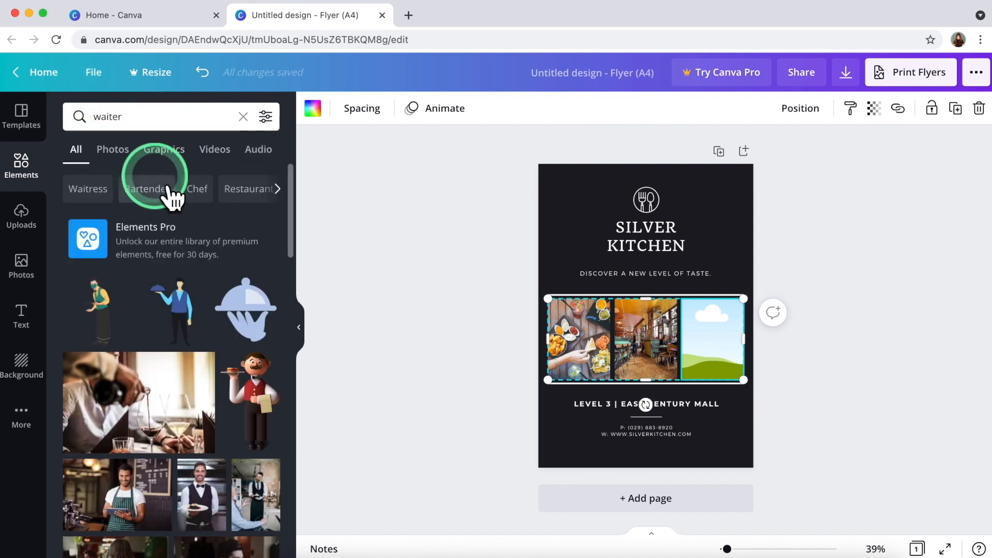
scroll(214, 291, "down", 5)
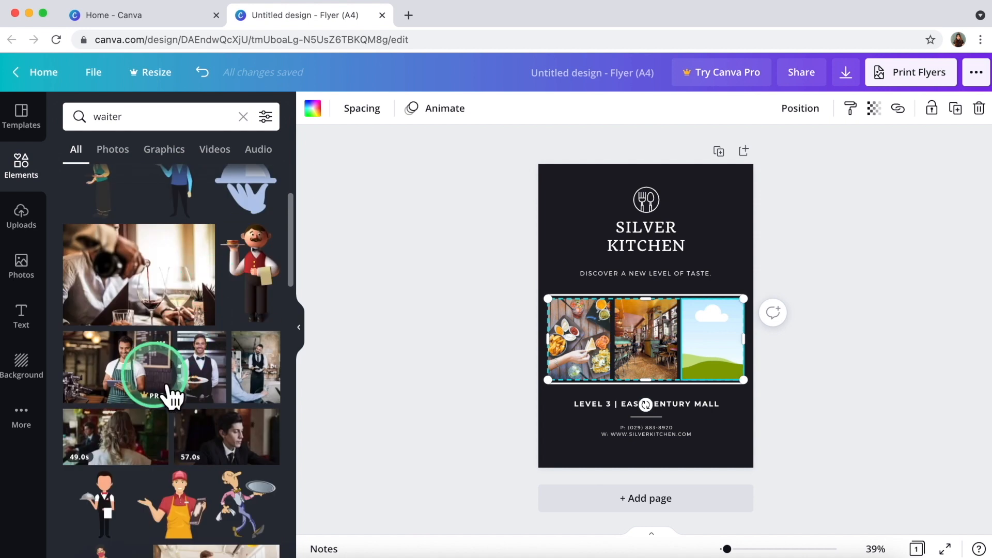
scroll(170, 395, "down", 3)
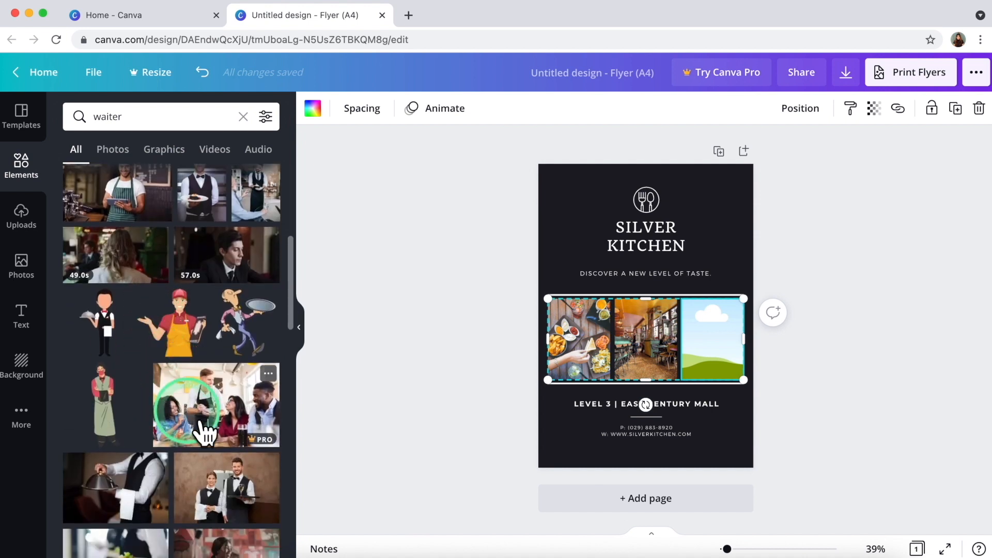
scroll(209, 499, "down", 4)
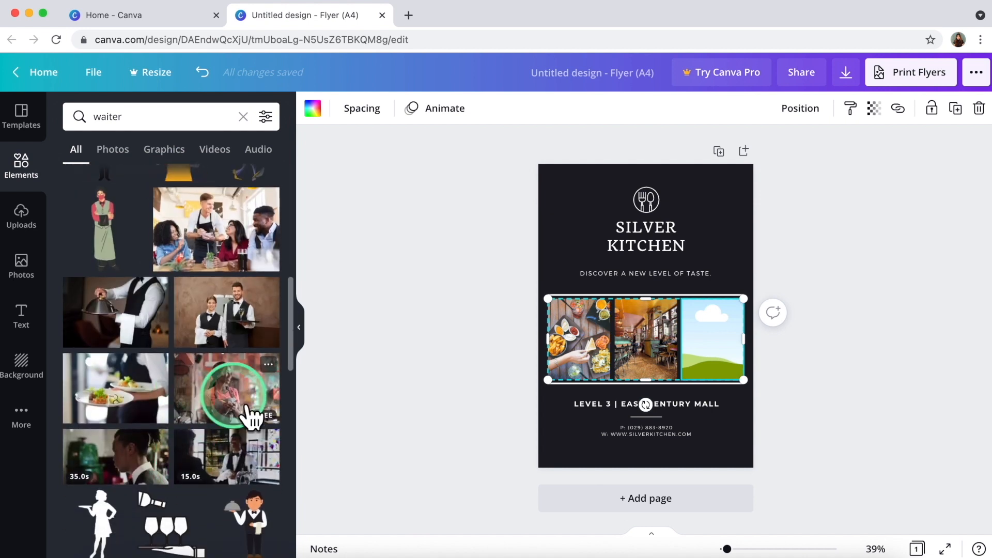
left_click_drag(252, 416, 724, 337)
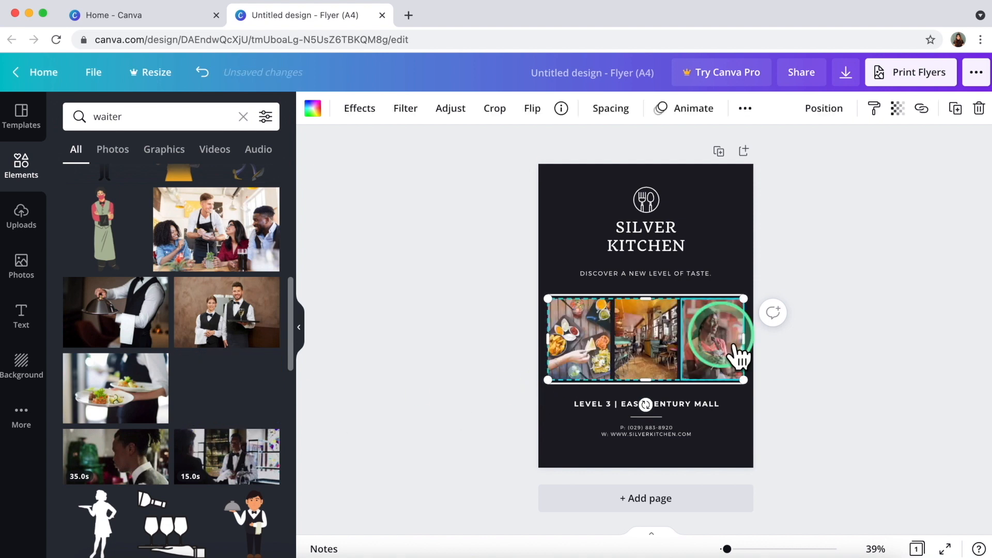
left_click(423, 342)
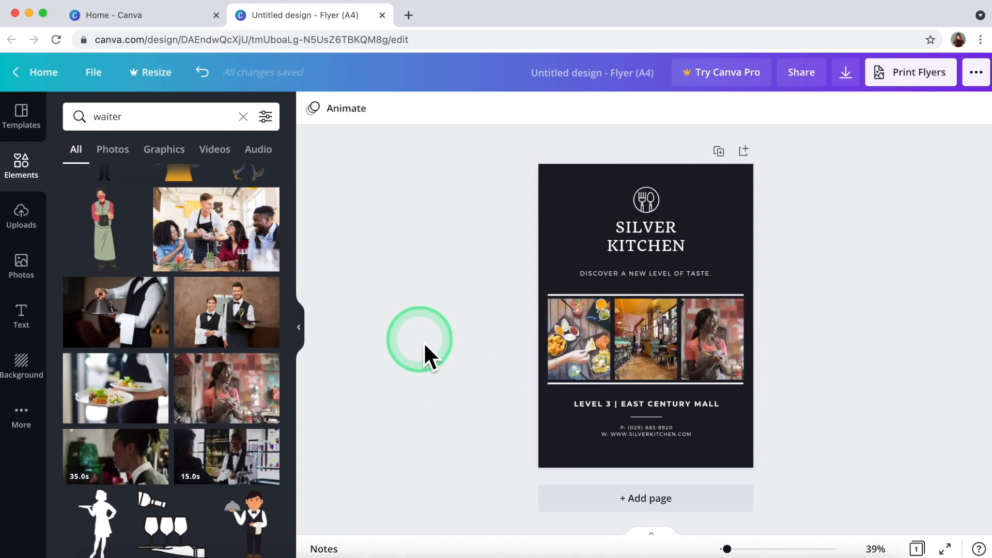
Delete the SILVER KITCHEN heading and the fork-and-spoon icon from the flyer.
left_click(629, 247)
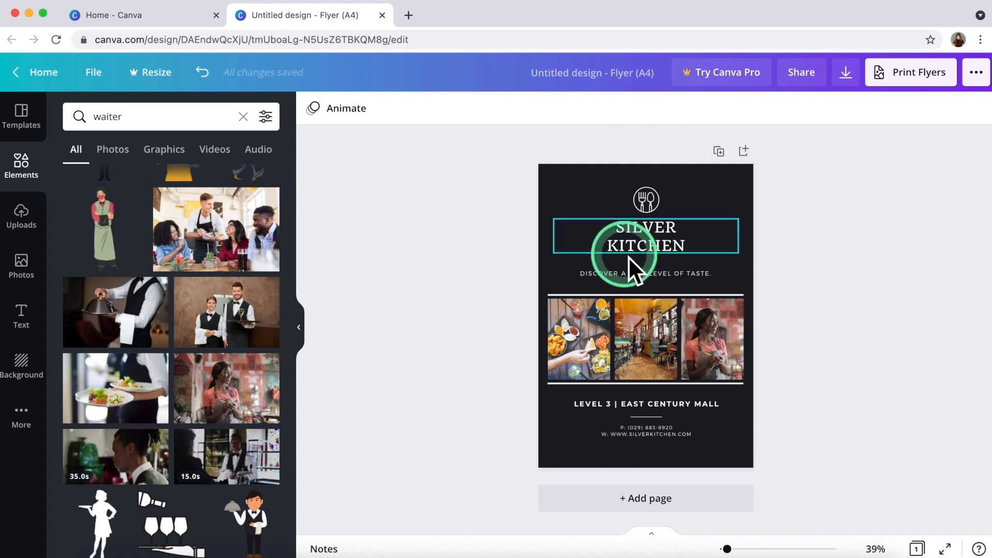
key("Delete")
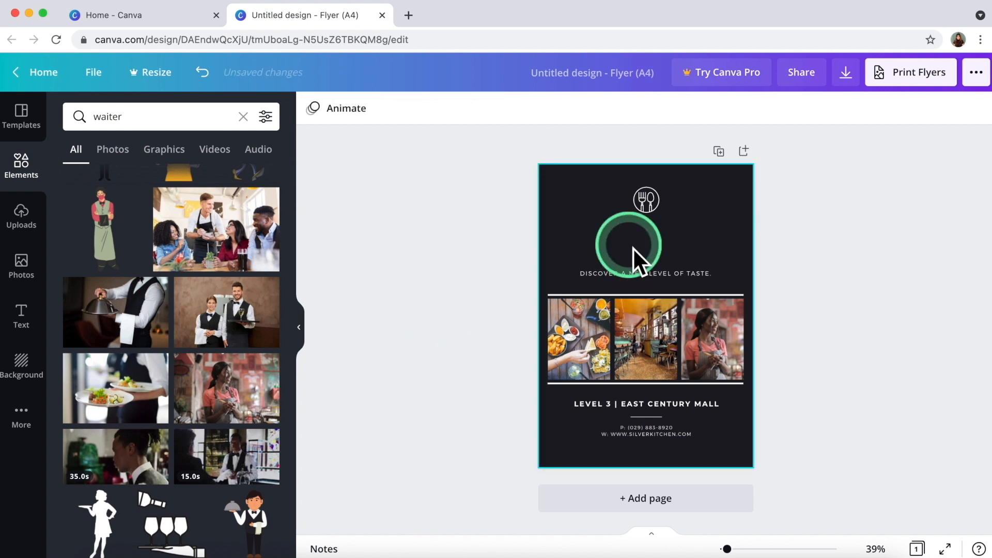
left_click(652, 195)
key("Delete")
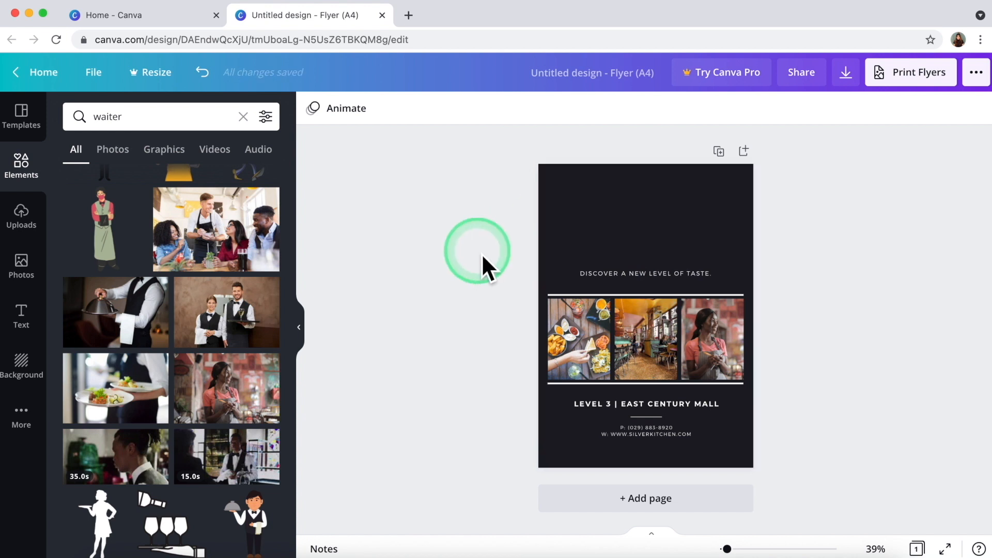
left_click(134, 237)
Upload Restaurant Logo (1).png from the computer to Canva's uploads.
left_click(31, 216)
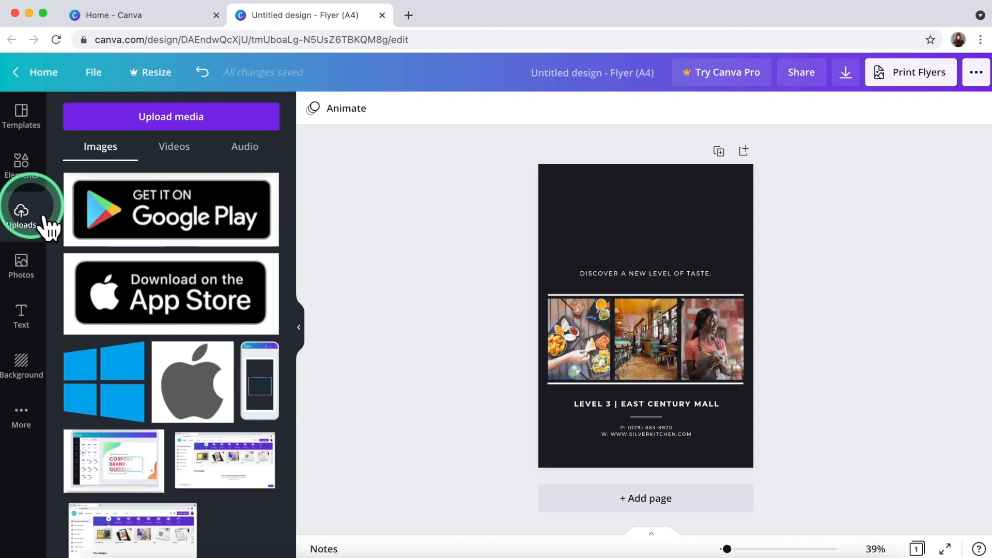
left_click(155, 128)
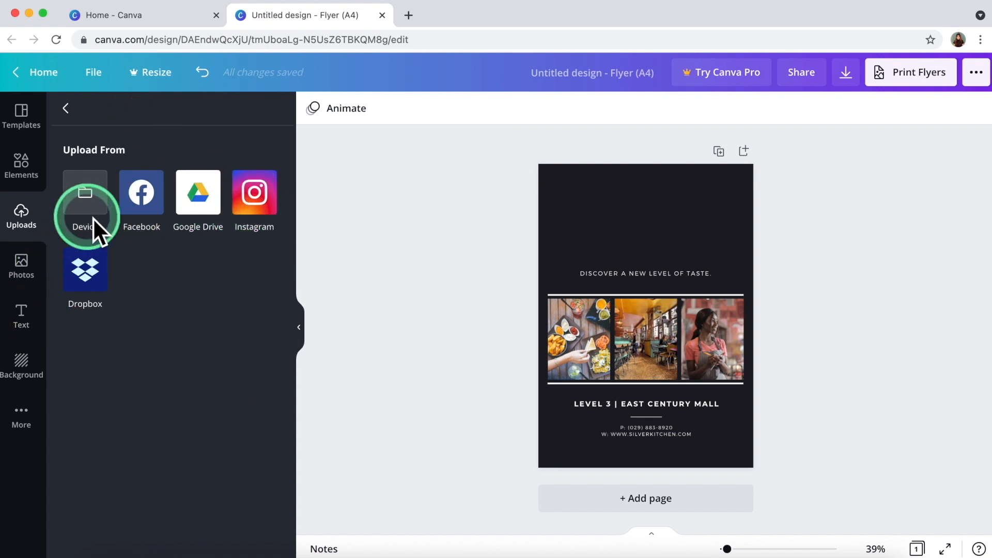
left_click(110, 228)
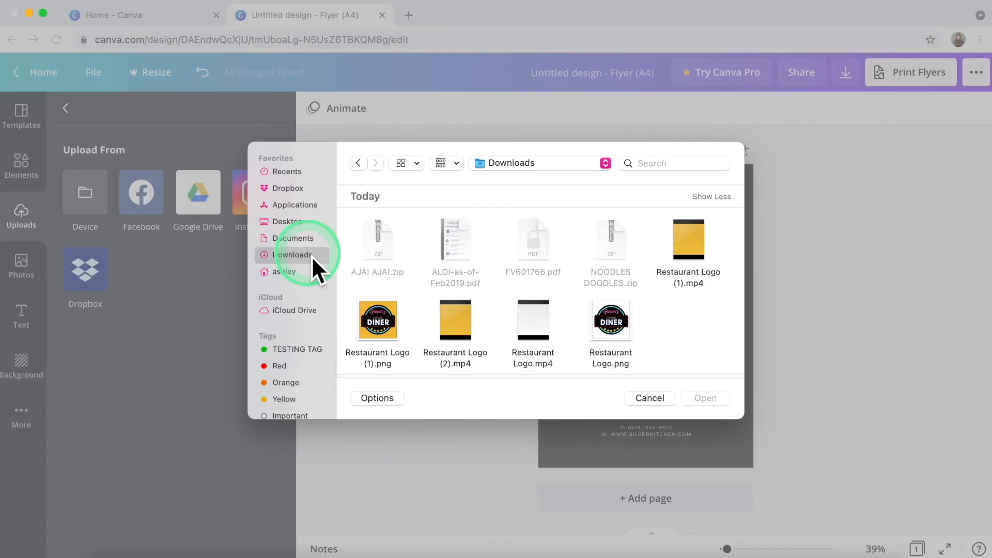
left_click(381, 317)
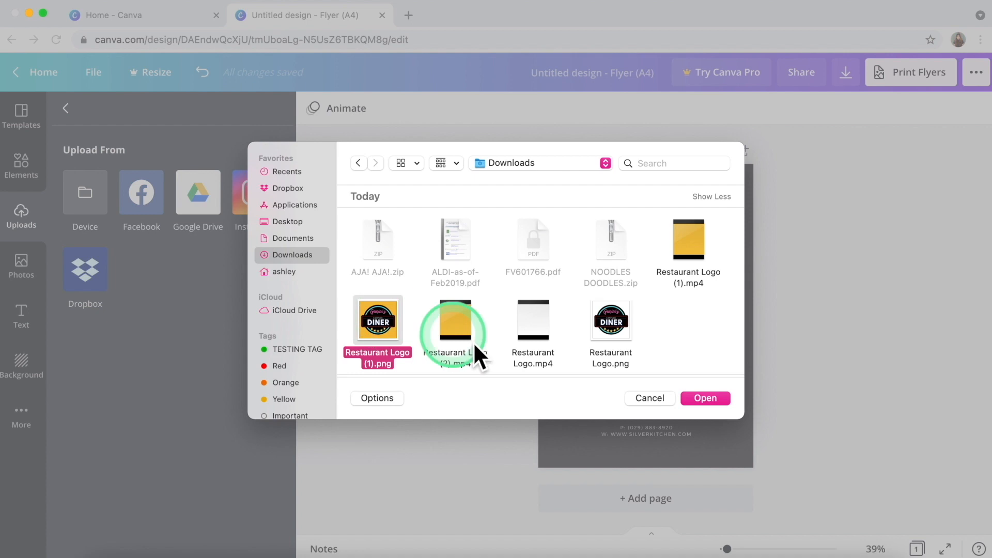
left_click(703, 398)
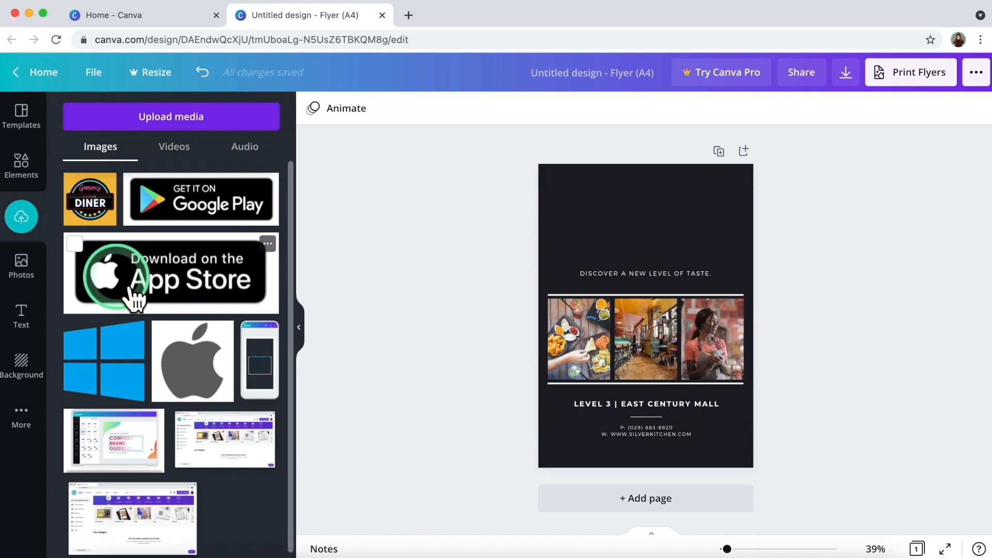
Add the uploaded Diner logo to the flyer, move it to the top and shrink it.
left_click(107, 239)
left_click(663, 342)
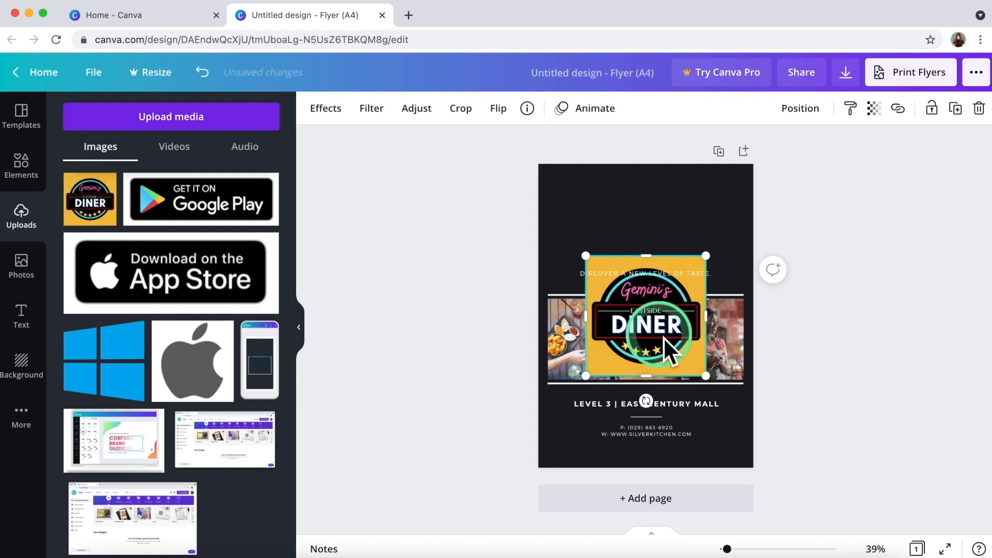
left_click_drag(649, 365, 643, 233)
left_click_drag(649, 239, 614, 221)
left_click(532, 228)
Select the flyer page and bring up its colour and background options.
left_click(586, 219)
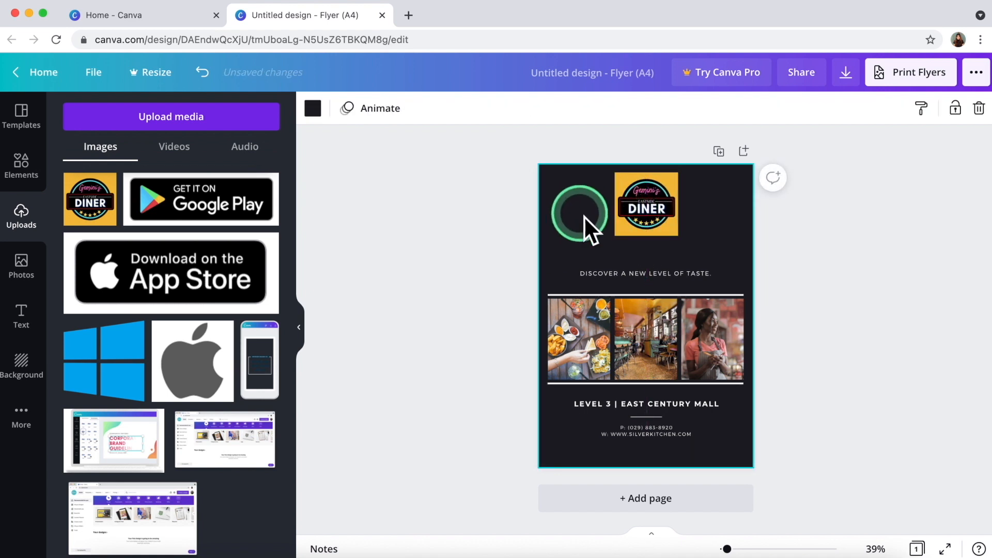
left_click(314, 110)
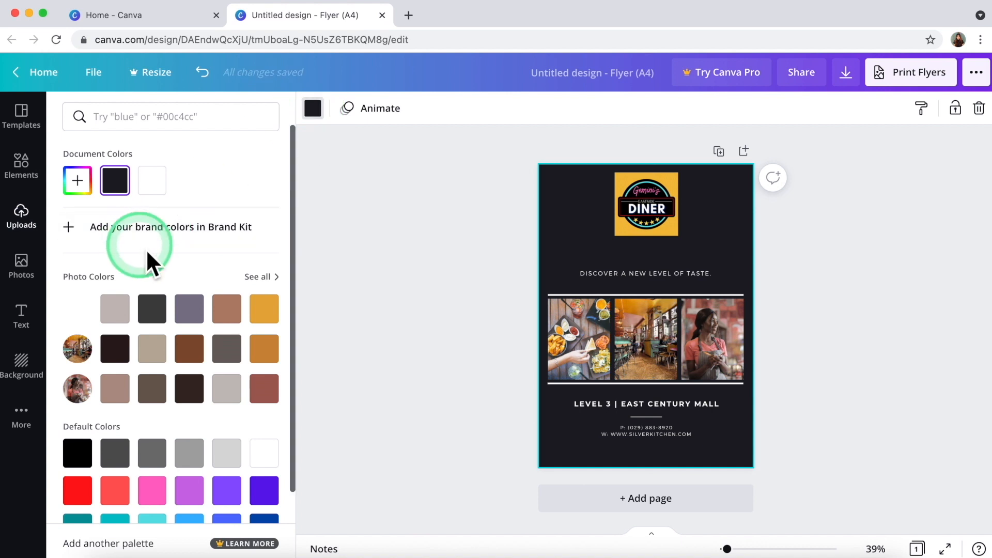
scroll(272, 330, "down", 1)
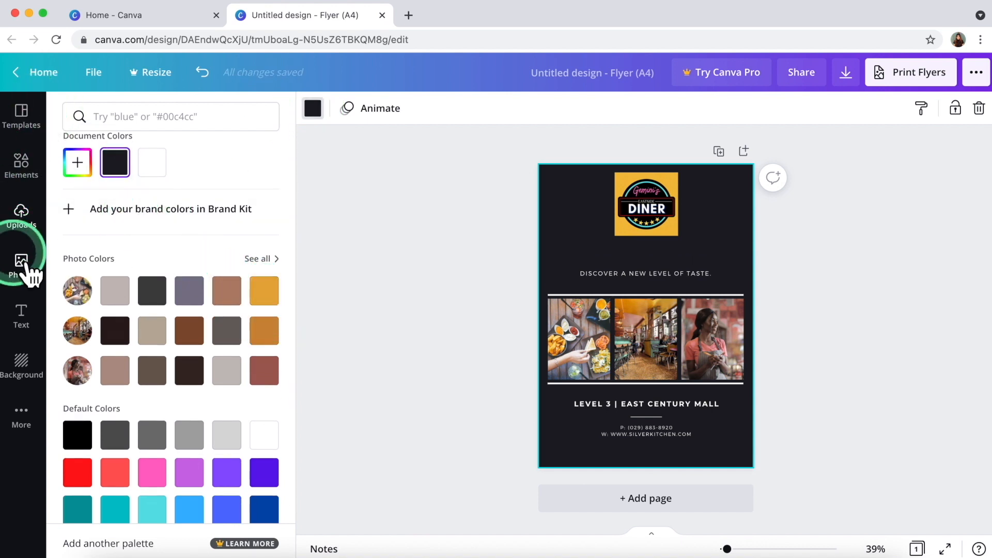
left_click(31, 375)
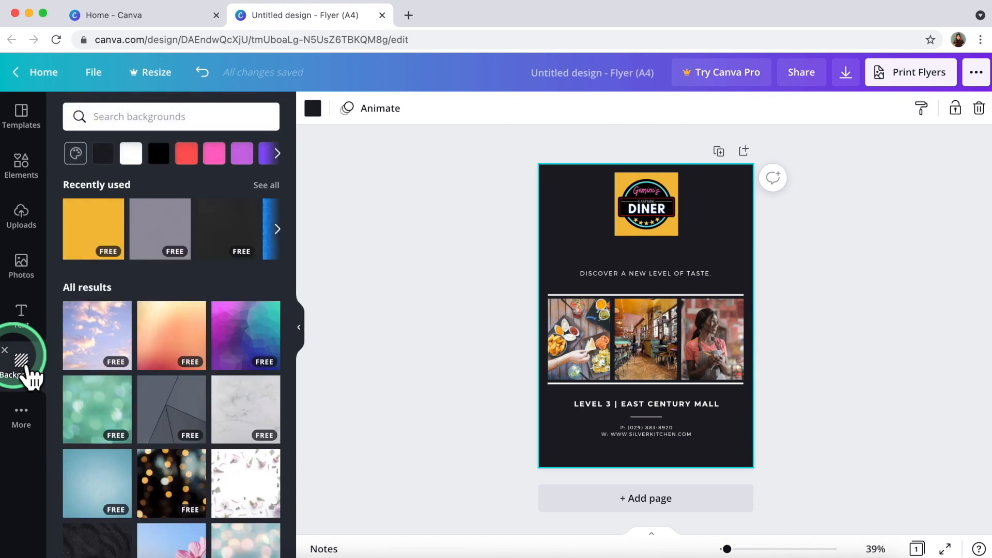
Apply the yellow background and enlarge the logo to about 80x80, centred at top.
left_click(110, 255)
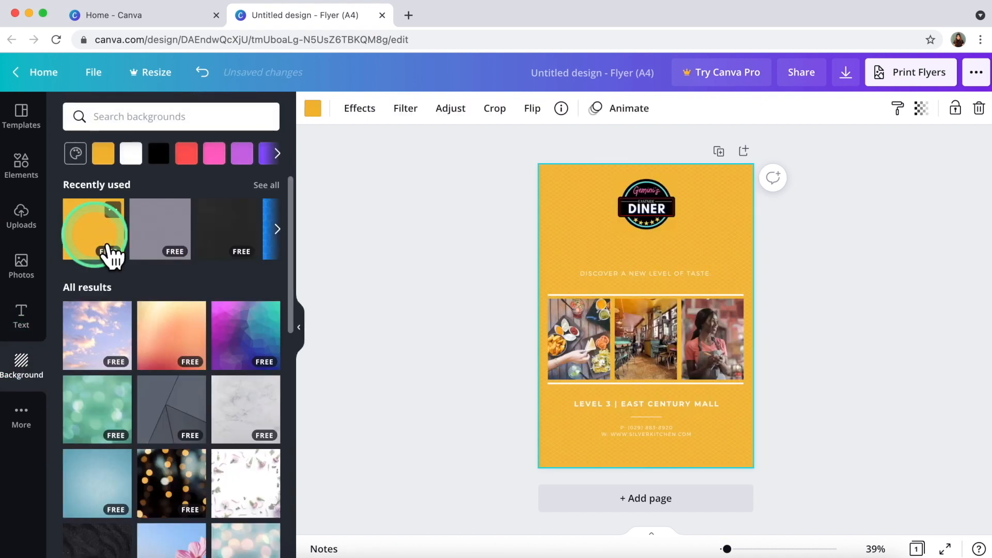
left_click(656, 231)
left_click_drag(670, 239, 715, 261)
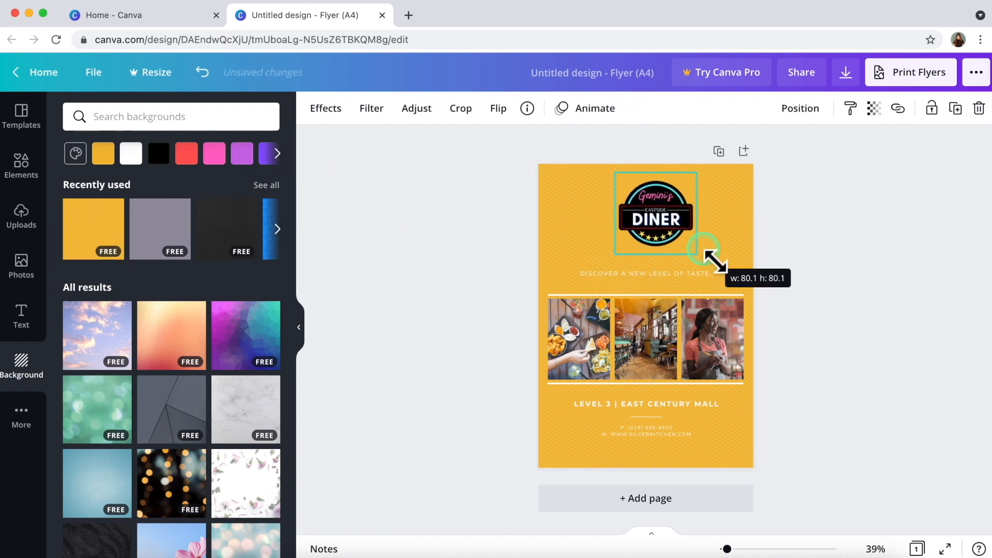
left_click(491, 219)
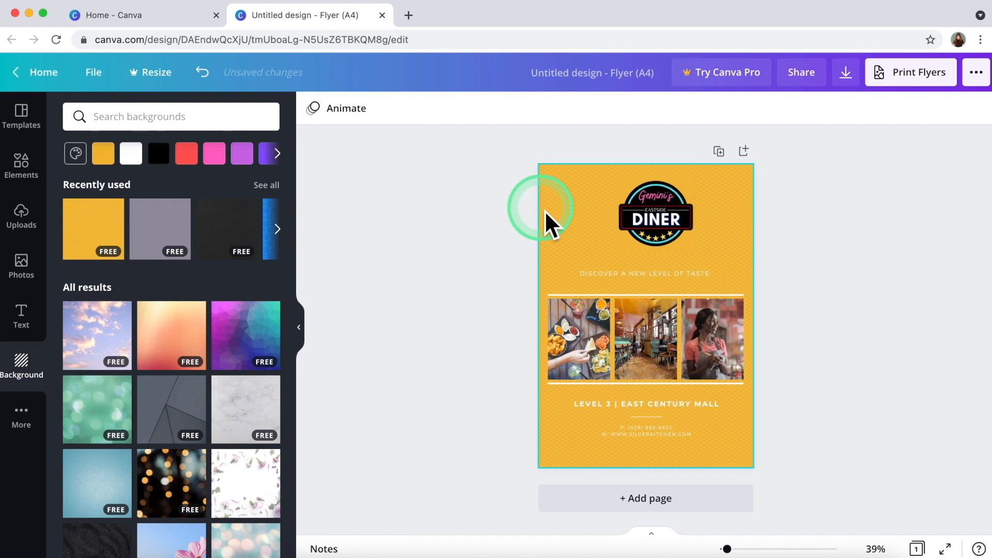
left_click_drag(658, 230, 648, 221)
Reapply the yellow patterned background after trying a plain yellow fill.
scroll(188, 259, "right", 3)
left_click(103, 153)
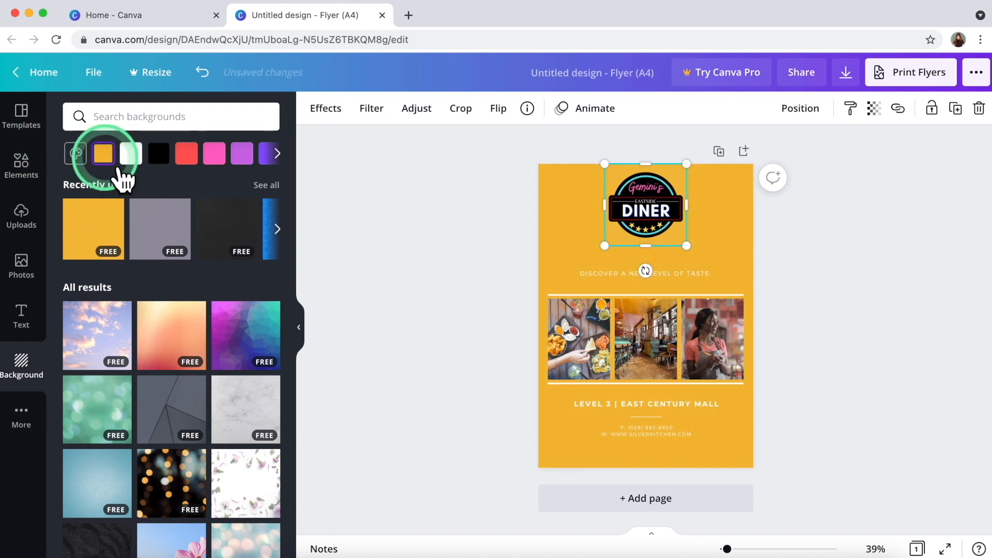
left_click(107, 214)
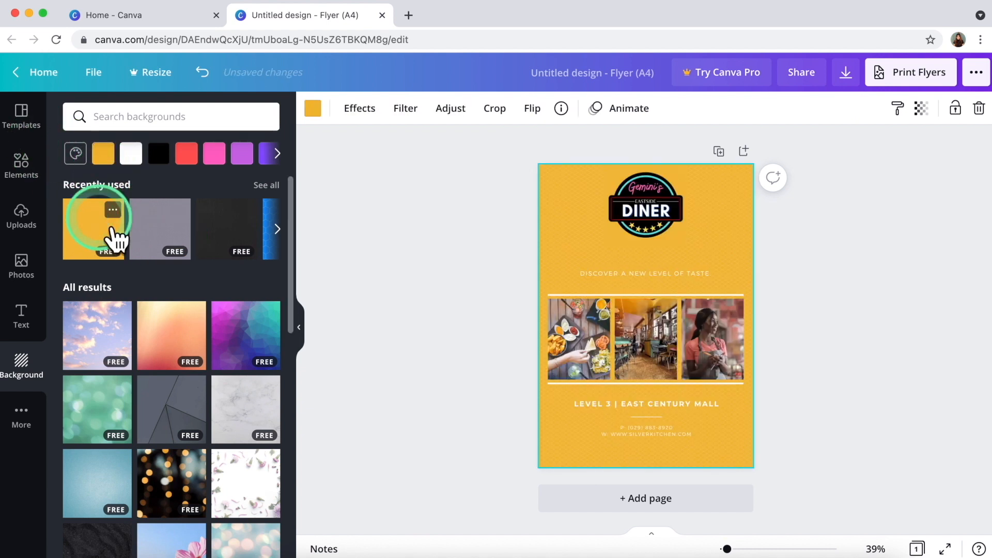
left_click(402, 202)
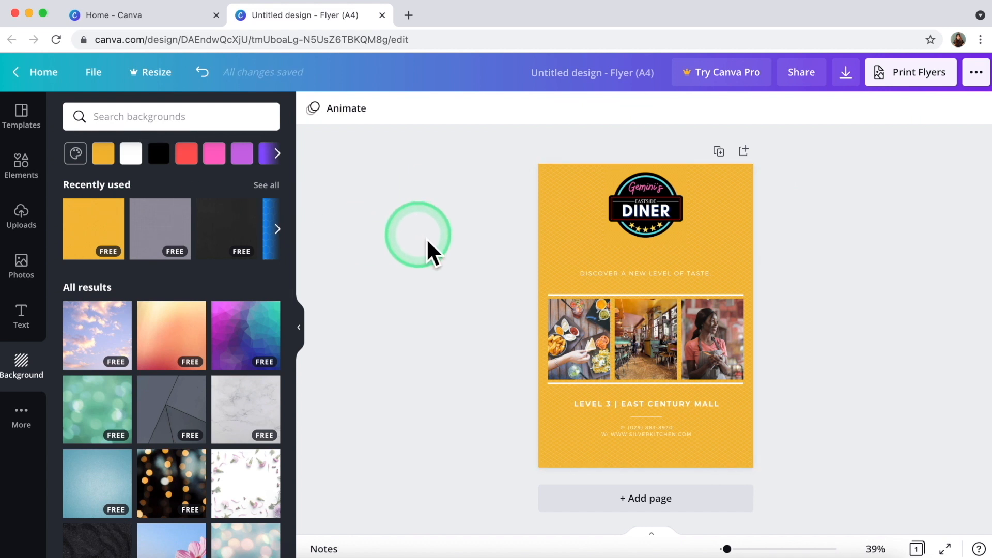
Make the tagline text bold and dark brown.
left_click(640, 283)
left_click(639, 283)
left_click(547, 108)
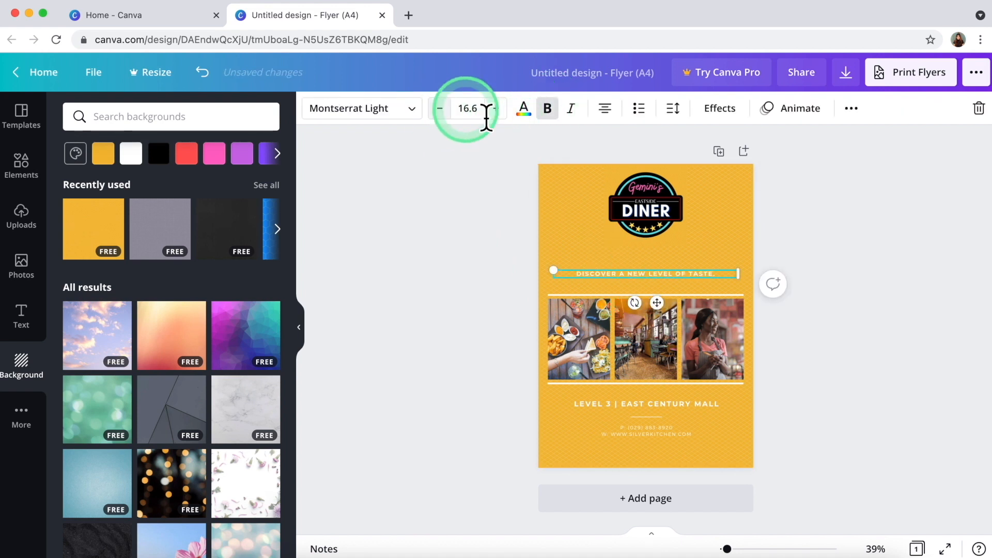
left_click(523, 109)
left_click(115, 348)
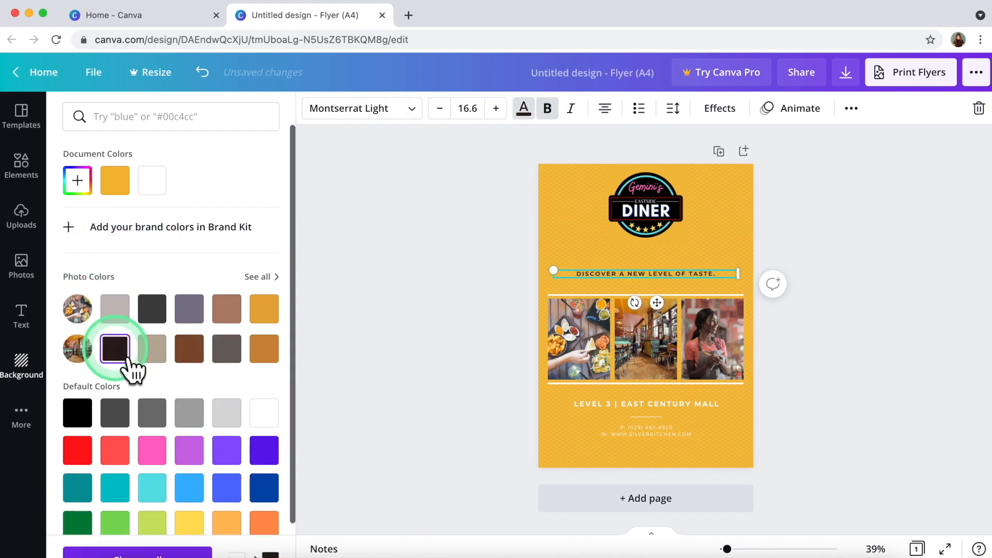
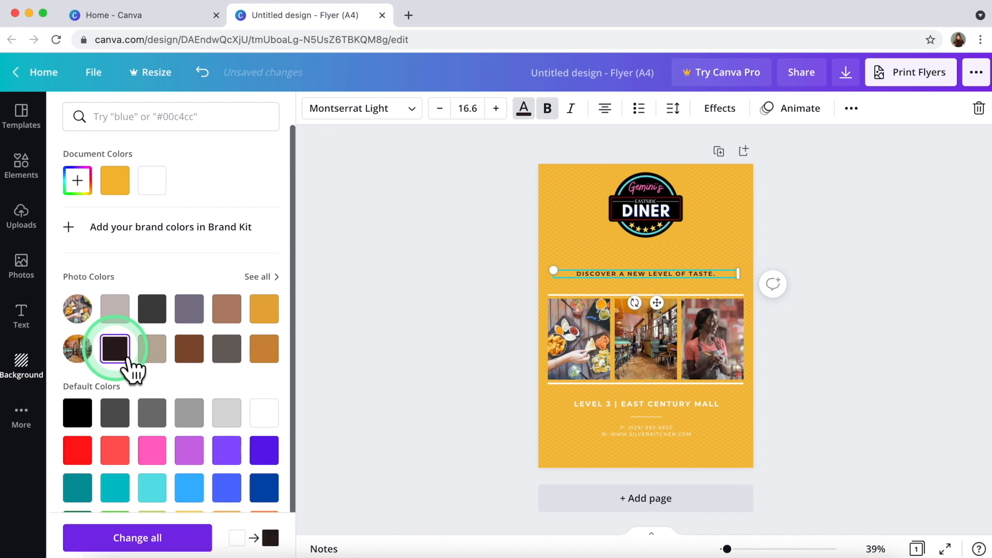
Apply the dark colour to all matching text, then enlarge the Diner logo and move it to the top.
left_click(479, 280)
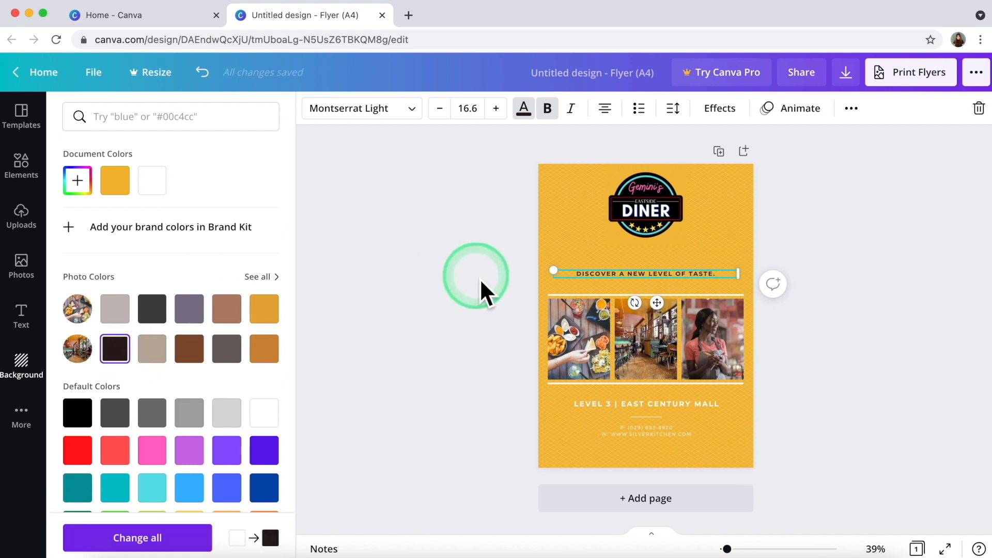
left_click(492, 325)
mouse_move(646, 225)
left_mouse_down()
mouse_move(646, 239)
mouse_move(603, 279)
mouse_move(659, 214)
left_mouse_up()
left_click(653, 227)
left_click(519, 251)
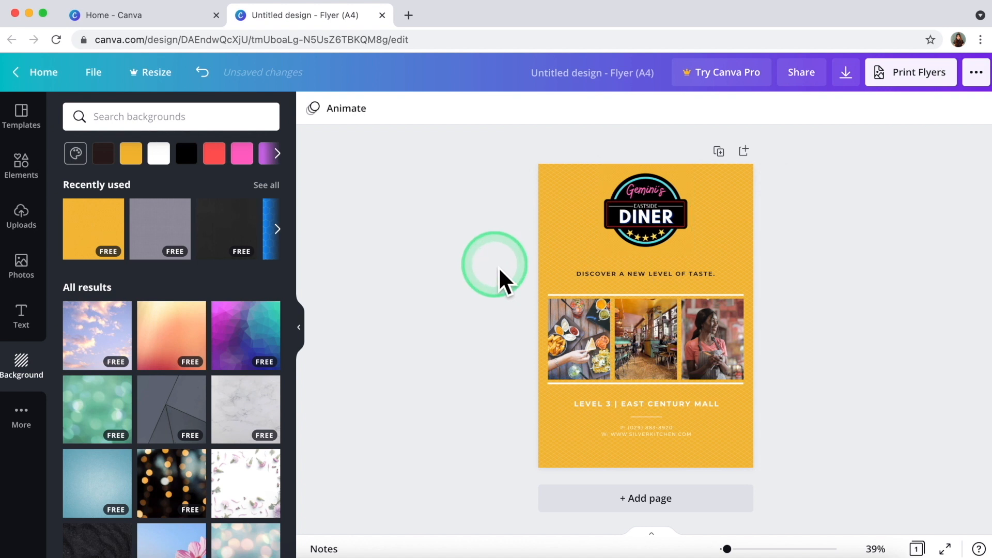
Move the tagline and the three-photo collage up beneath the logo.
left_click_drag(611, 274, 616, 267)
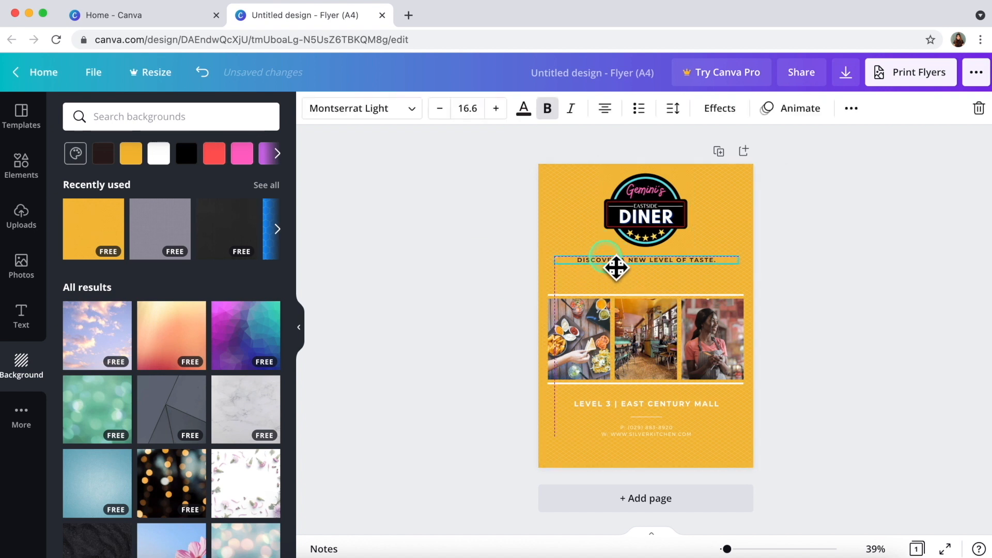
left_click(440, 339)
left_click(577, 298)
left_click_drag(456, 289, 594, 350)
left_click(512, 359)
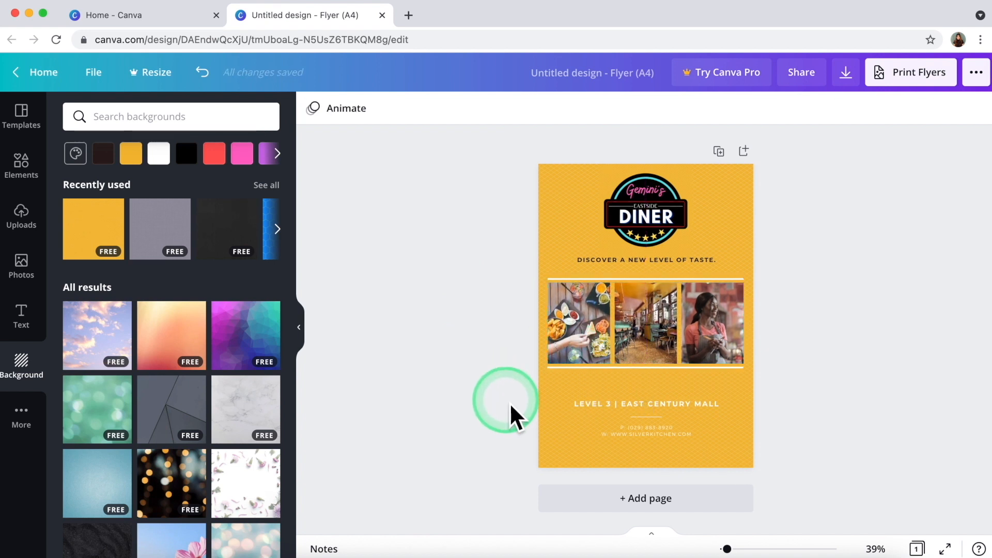
left_click(655, 416)
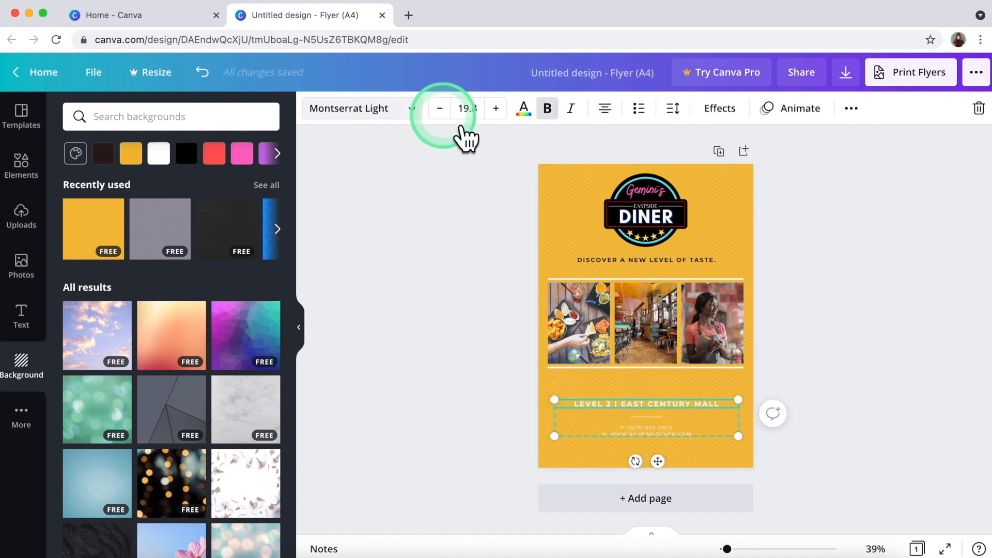
Set the LEVEL 3 EAST CENTURY MALL address text to font size 30.
left_click(467, 112)
left_click(467, 112)
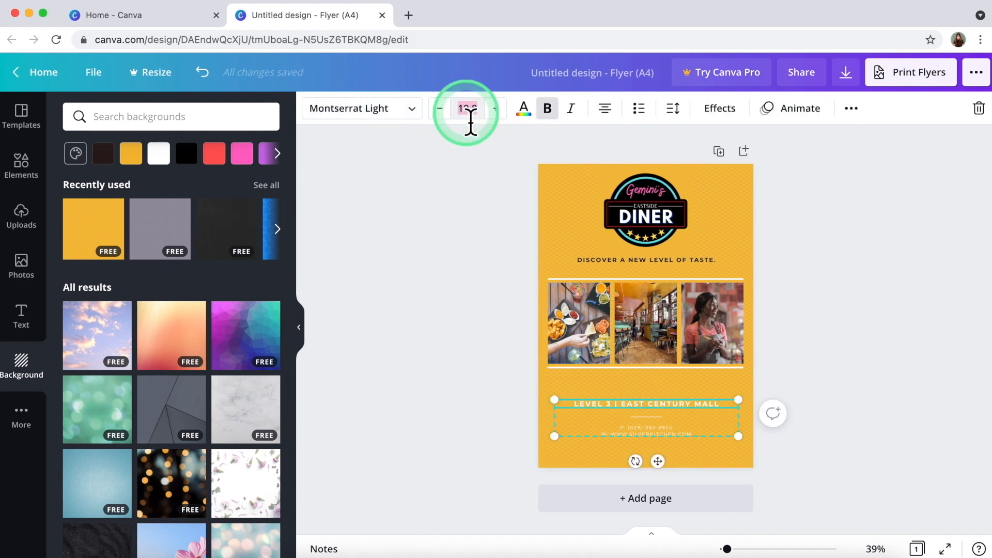
type("20")
key("Return")
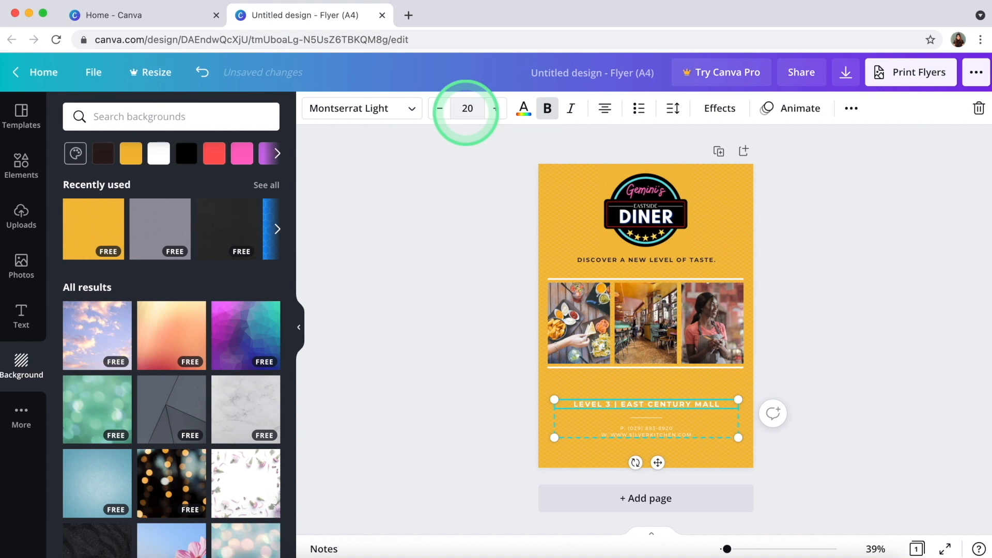
left_click(470, 112)
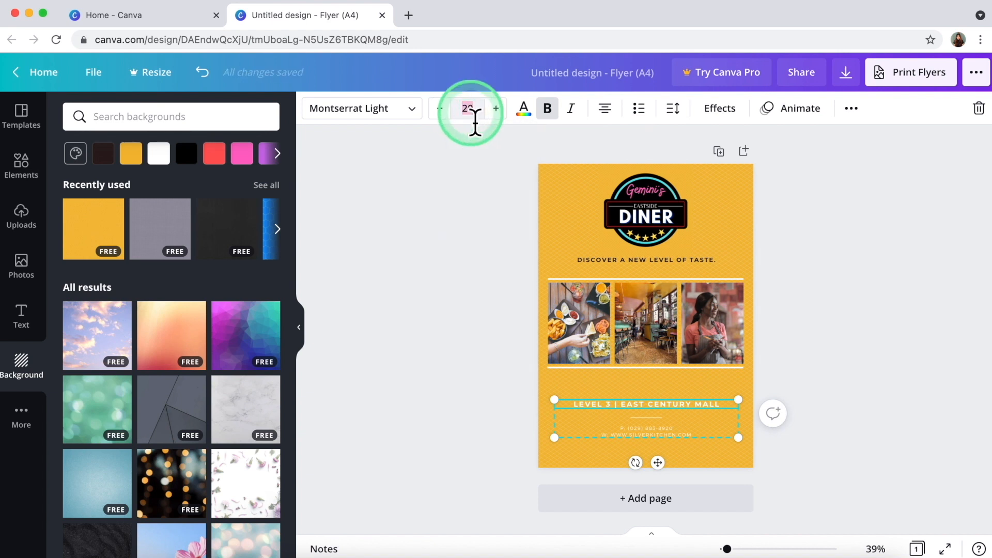
key("Return")
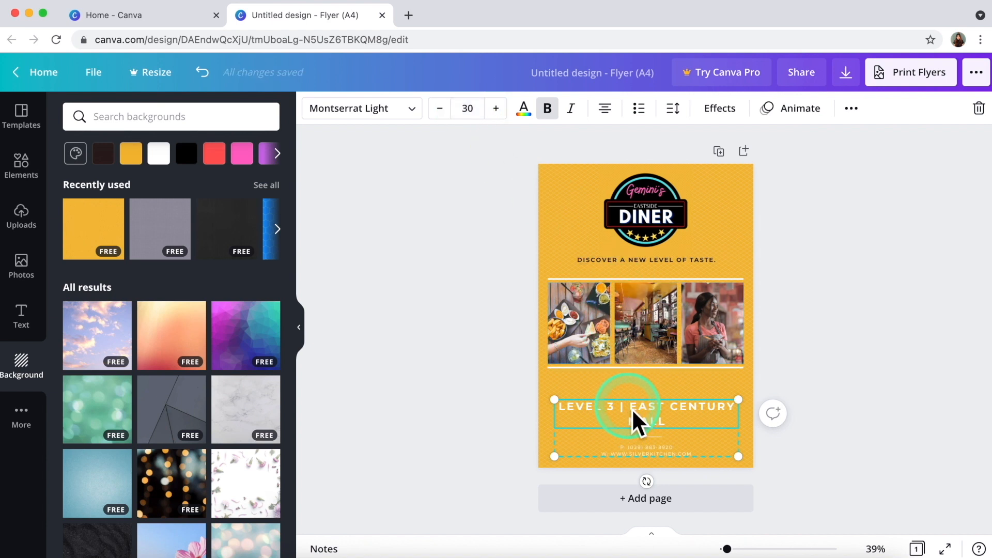
Break the address so EAST CENTURY MALL sits on its own line under LEVEL 3.
left_click(479, 395)
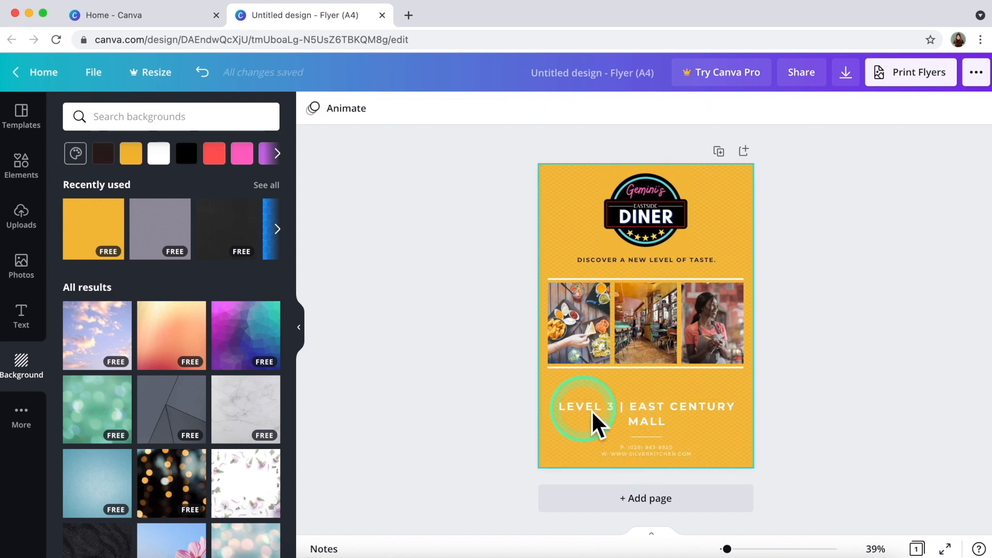
left_click(648, 421)
key("Return")
left_click(465, 405)
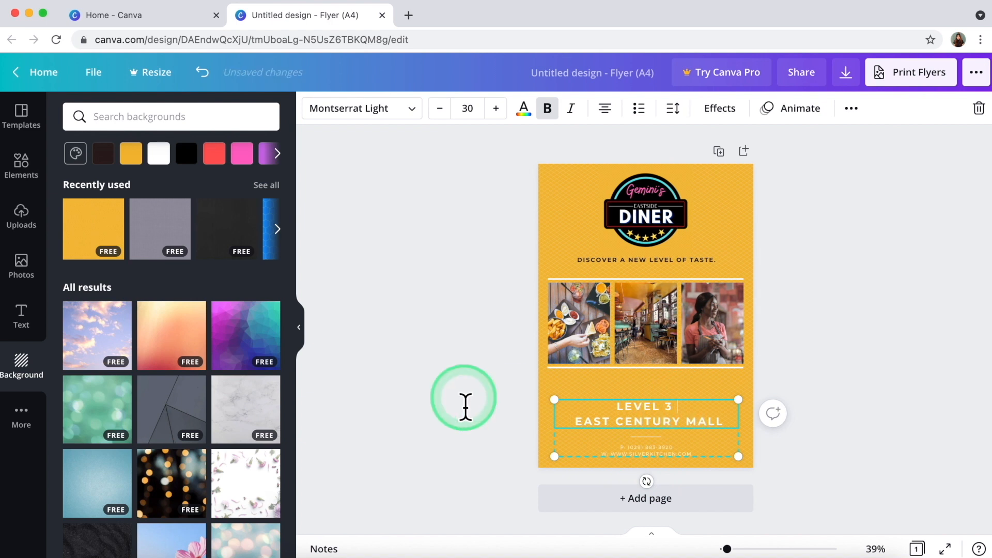
Shift the address, photo collage, tagline and Diner logo slightly lower to re-space them.
left_click(642, 428)
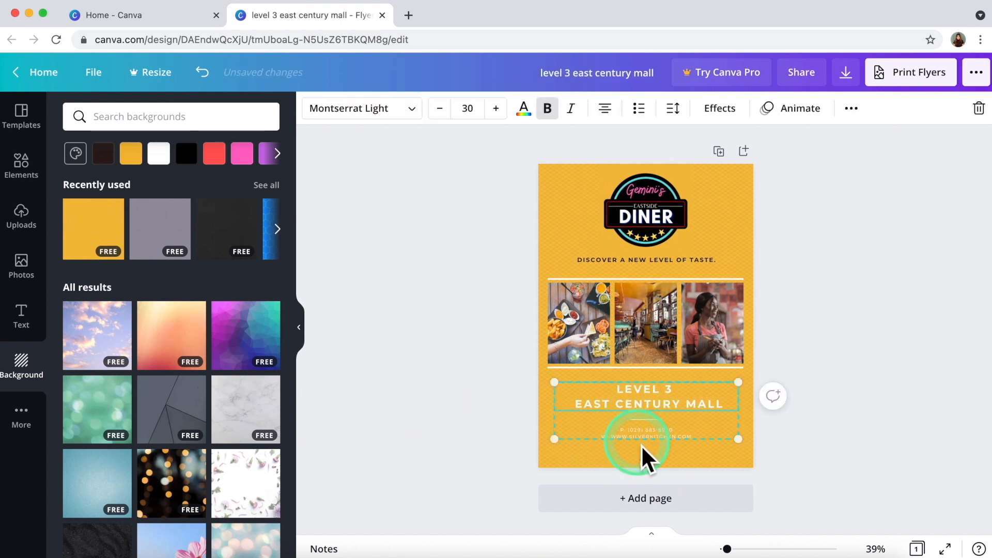
left_click_drag(646, 421, 650, 428)
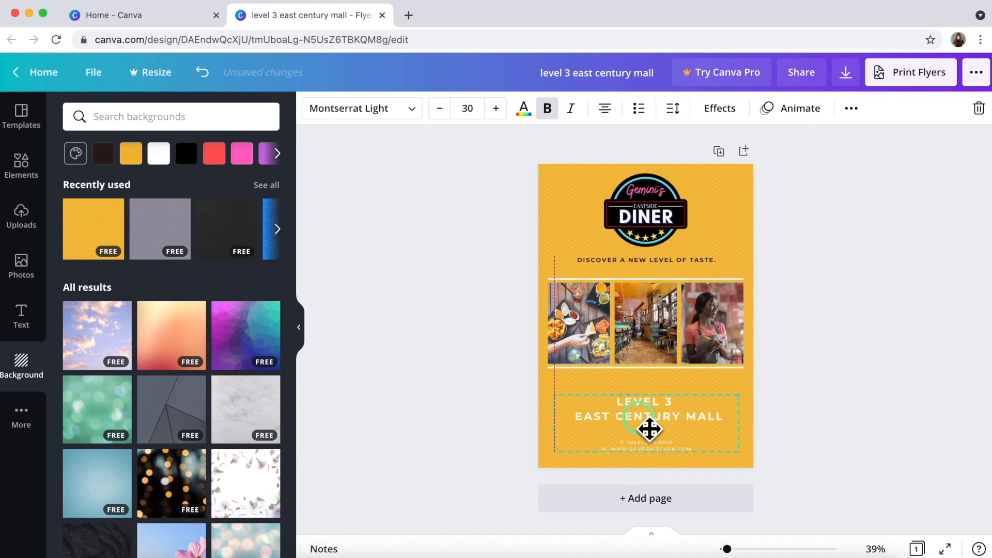
left_click(490, 386)
left_click_drag(502, 272, 618, 372)
left_click_drag(603, 264, 609, 282)
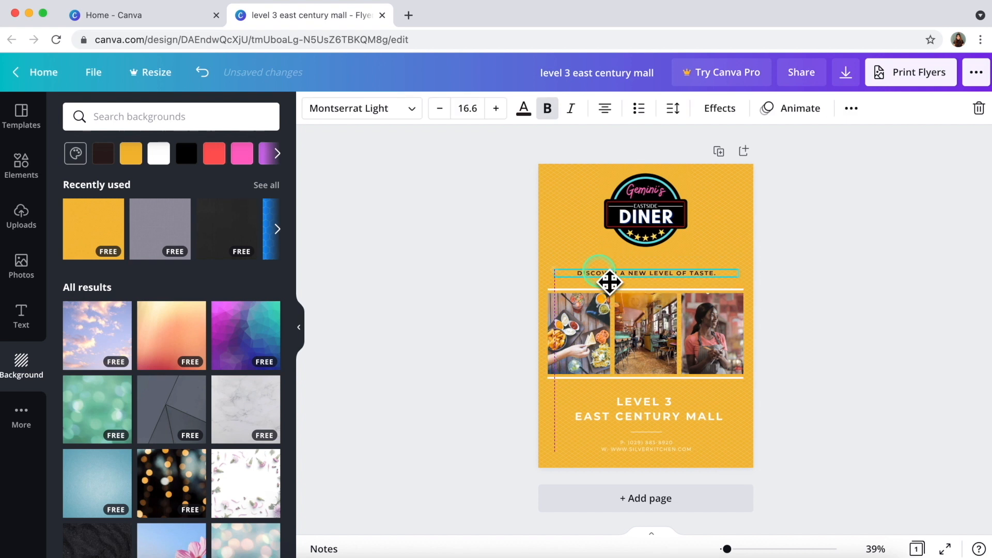
left_click_drag(631, 192, 631, 198)
left_click(380, 279)
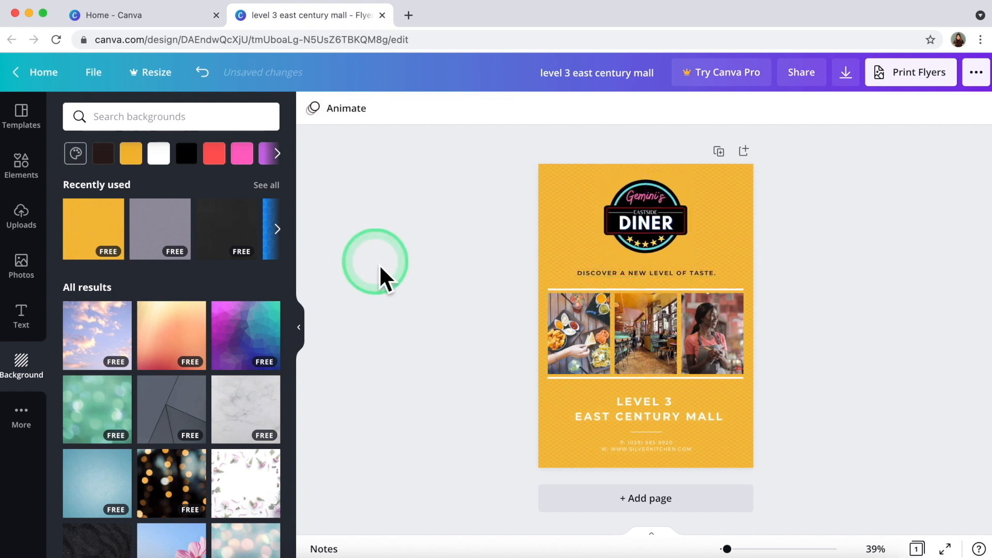
Make the LEVEL 3 address text dark.
left_click(635, 408)
left_click(523, 108)
left_click(467, 336)
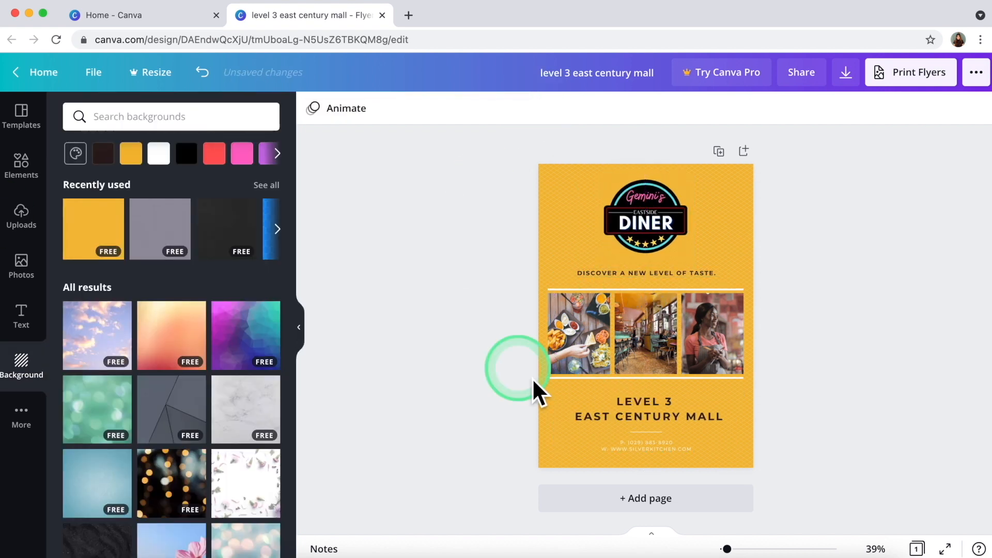
Colour the phone and website lines brown and download the flyer as a PDF.
left_click(193, 350)
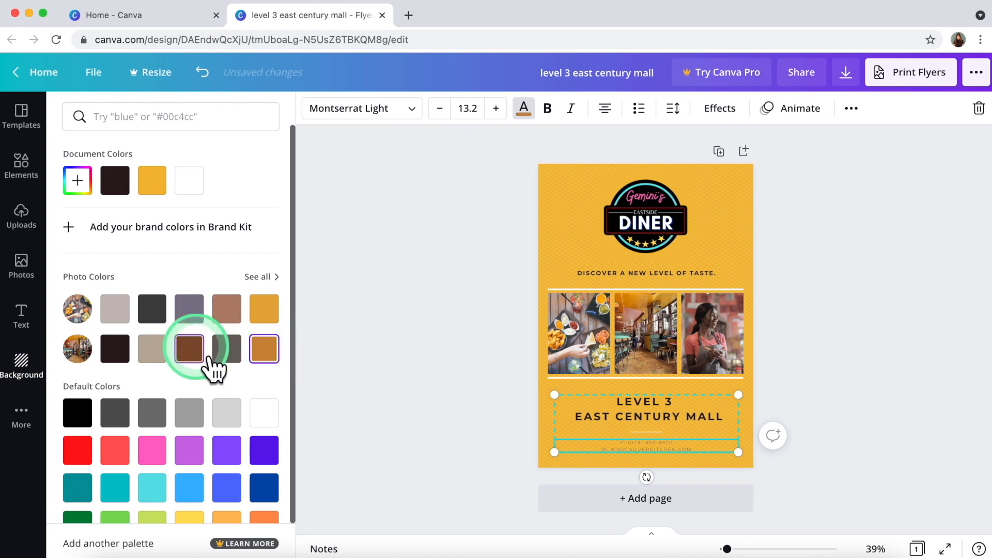
left_click(393, 365)
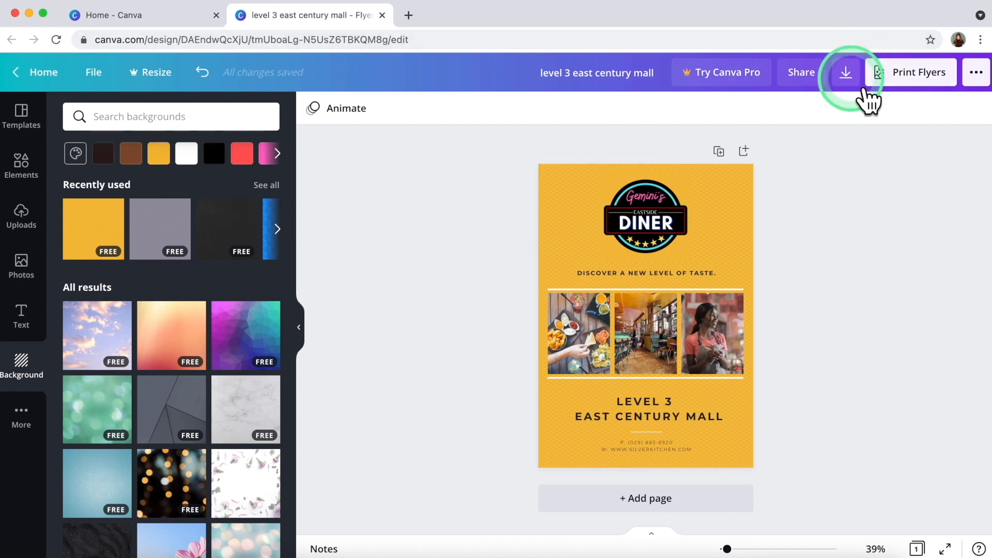
left_click(854, 80)
left_click(892, 253)
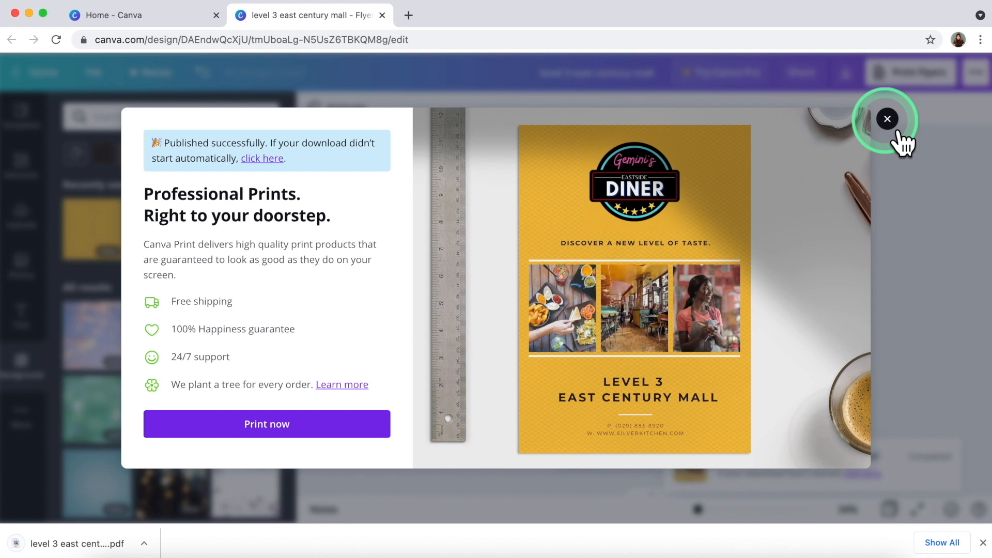
left_click(888, 120)
left_click(923, 293)
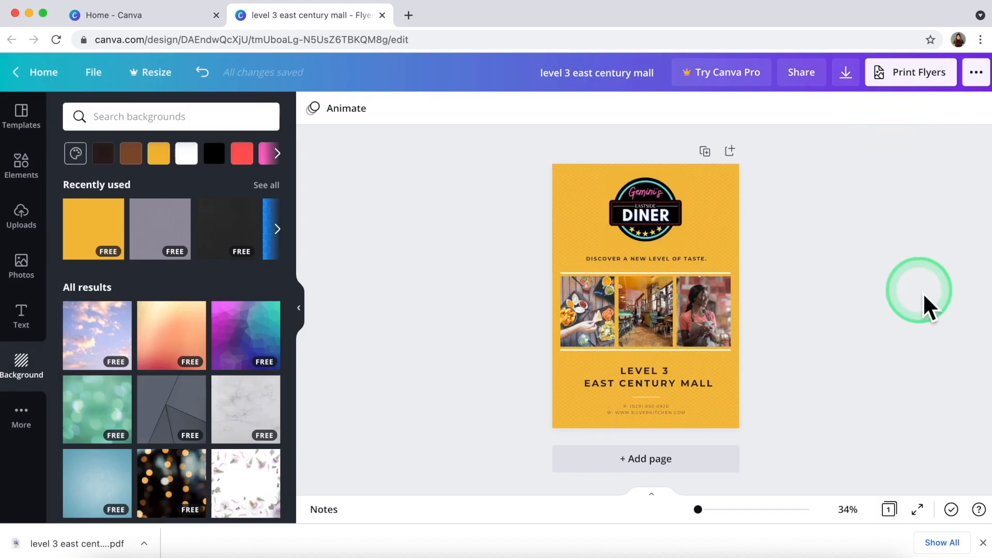
Close the flyer's tab and create a new Instagram Post design from the Canva home page.
left_click(462, 282)
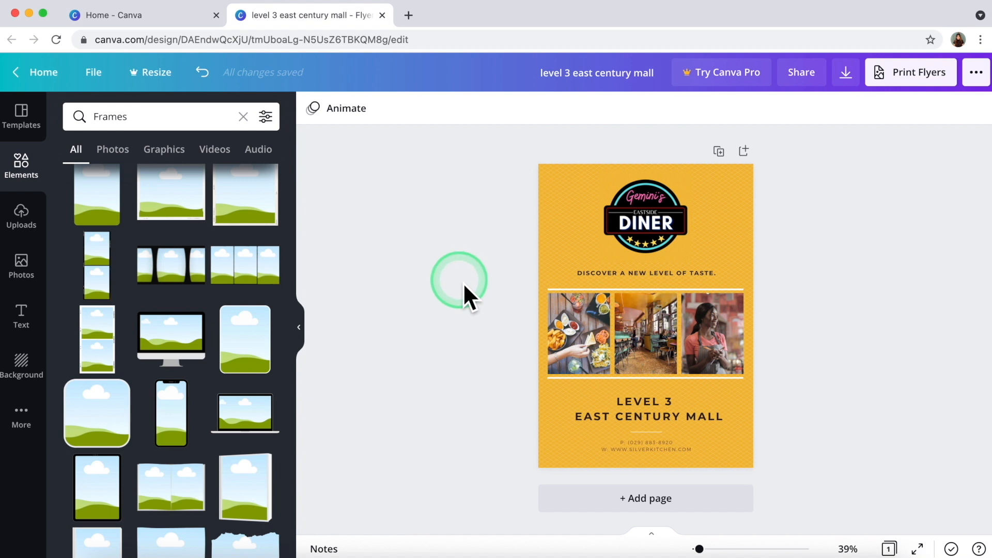
left_click(388, 17)
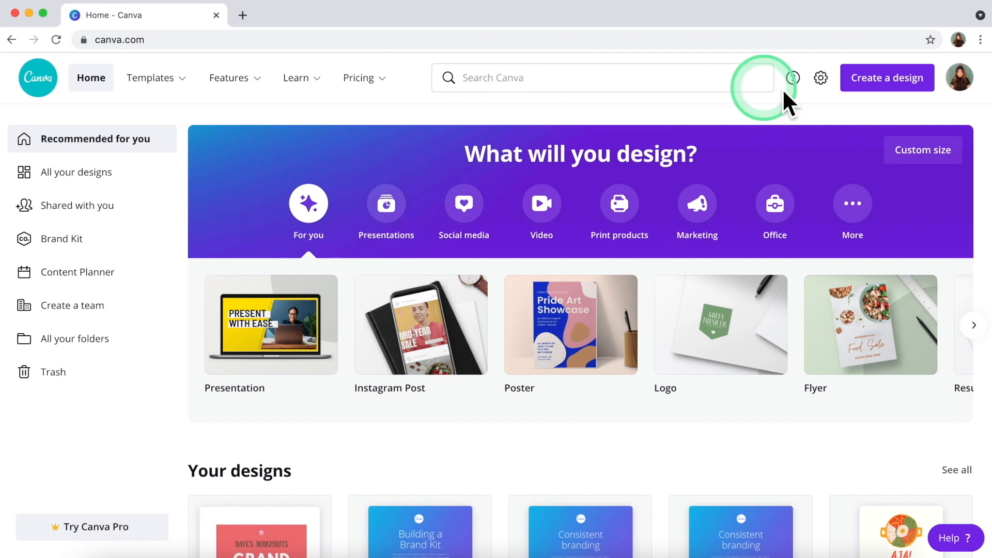
left_click(884, 94)
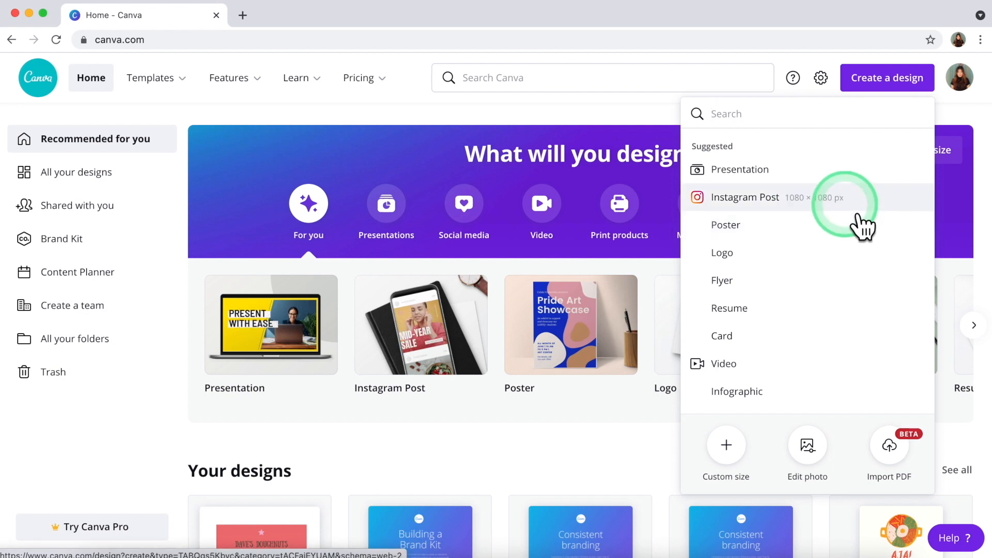
left_click(850, 204)
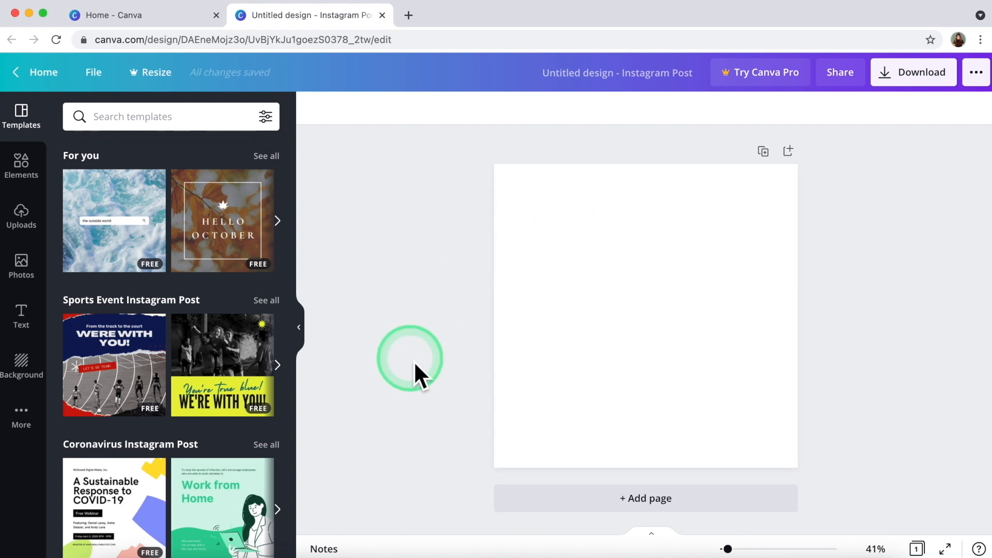
Show all Animated Instagram Post templates and scroll through the results.
scroll(195, 401, "down", 5)
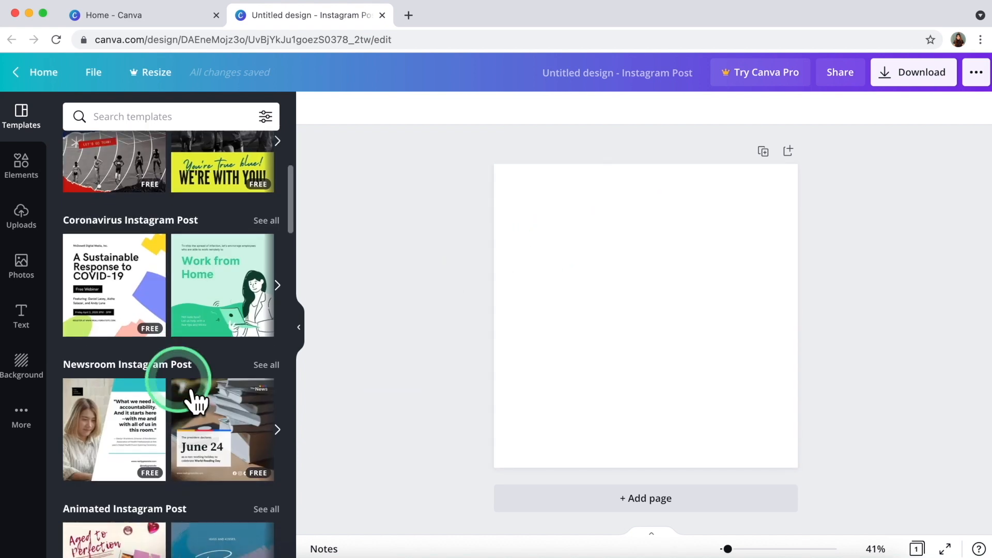
scroll(195, 401, "down", 8)
scroll(196, 401, "up", 3)
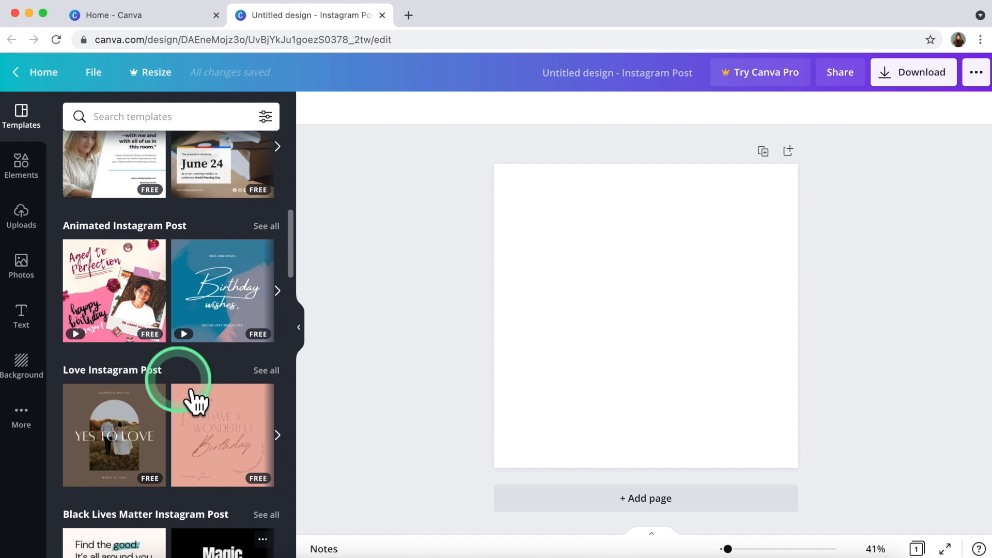
mouse_move(248, 305)
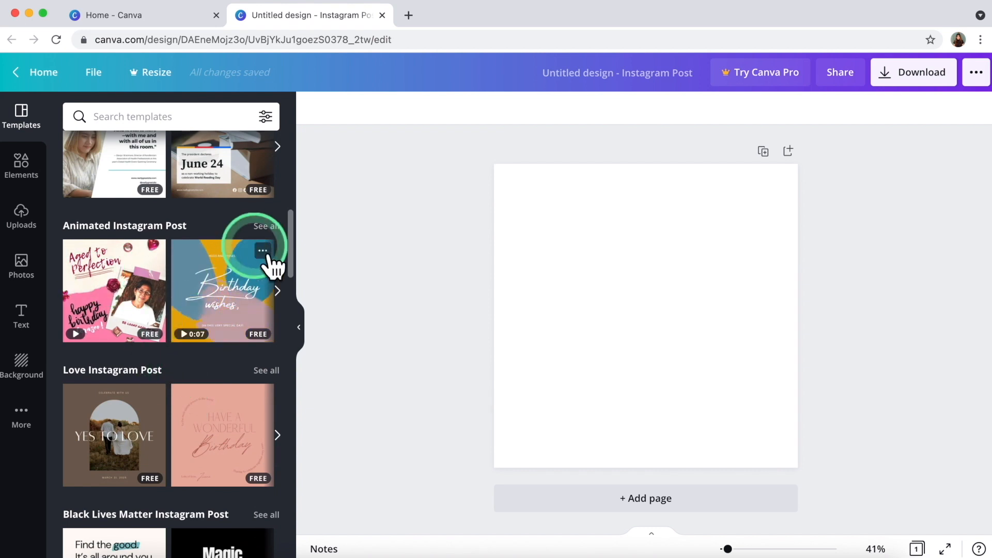
left_click(269, 227)
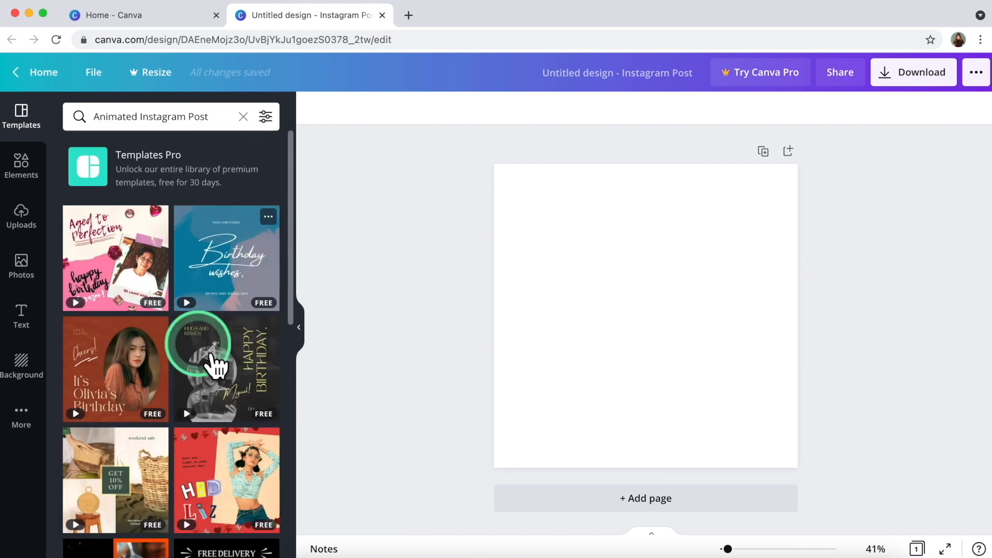
scroll(214, 365, "down", 6)
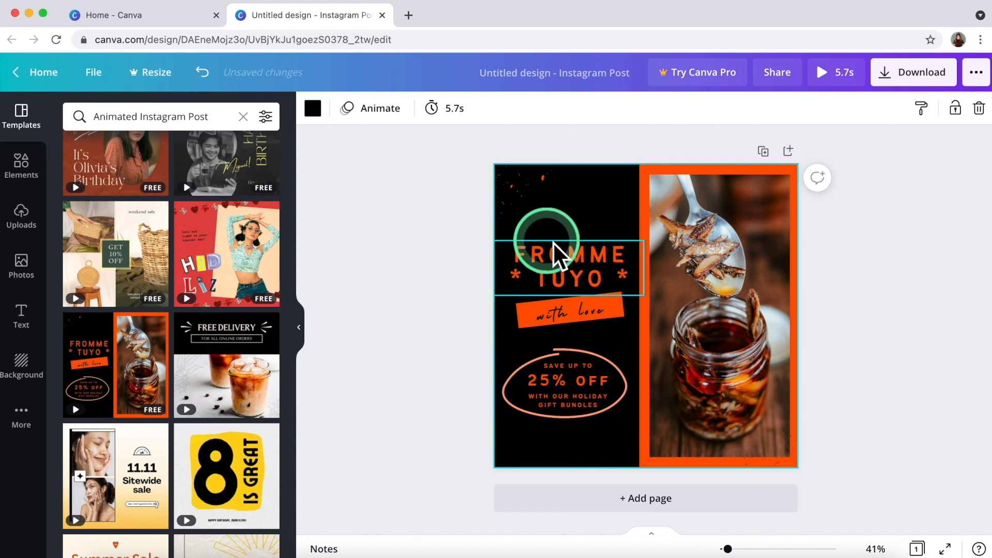
Delete the food photo, the FROMME TUYO headline, and the with love text and its orange ribbon.
left_click(714, 244)
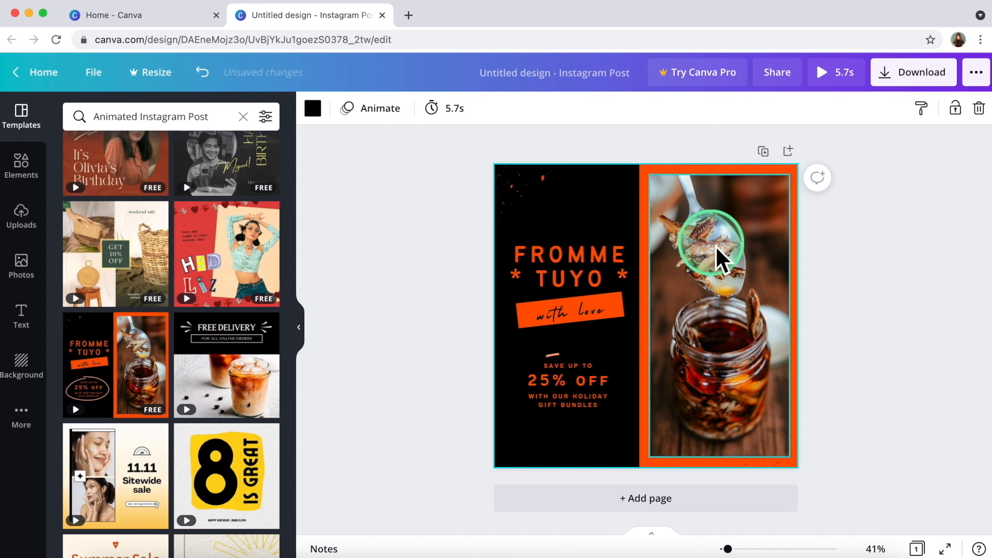
key("Delete")
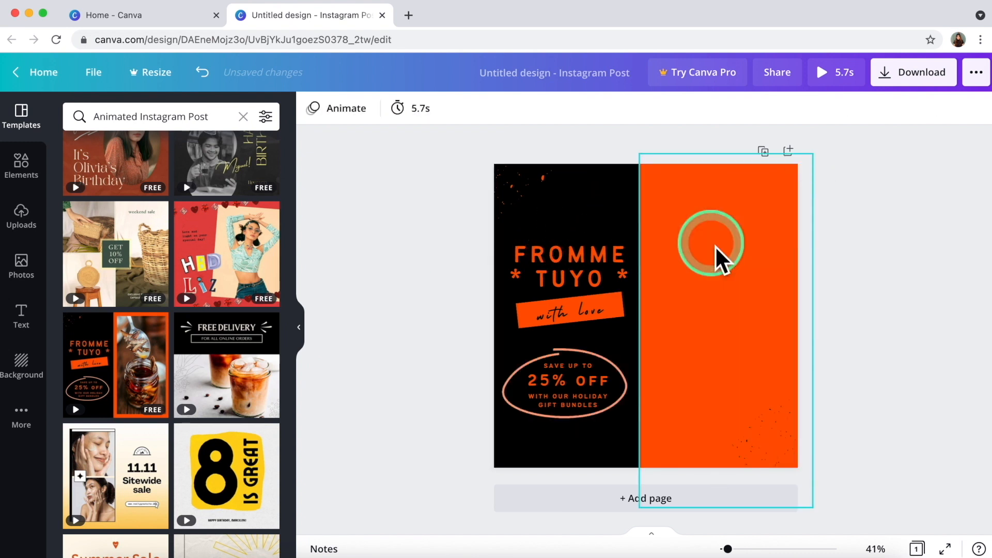
left_click(715, 246)
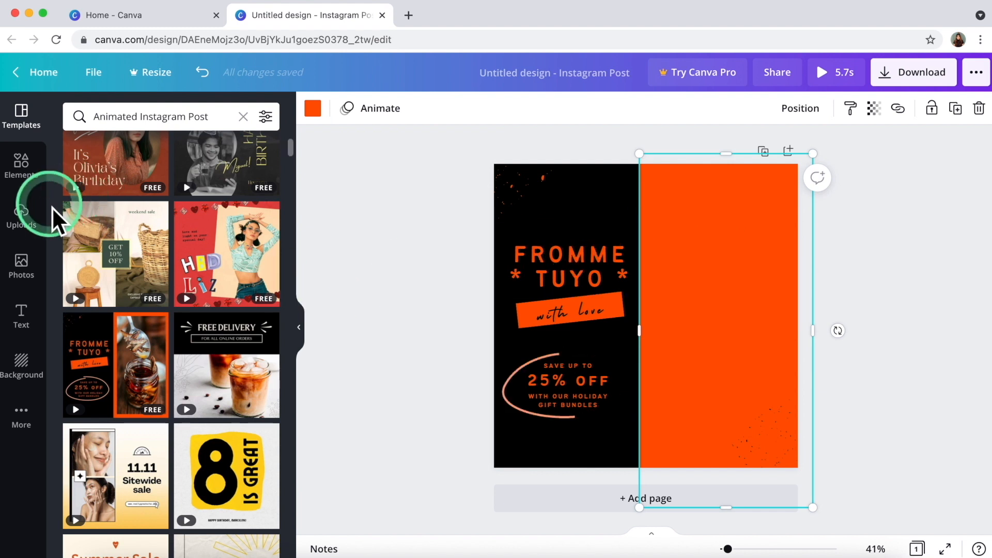
left_click(540, 266)
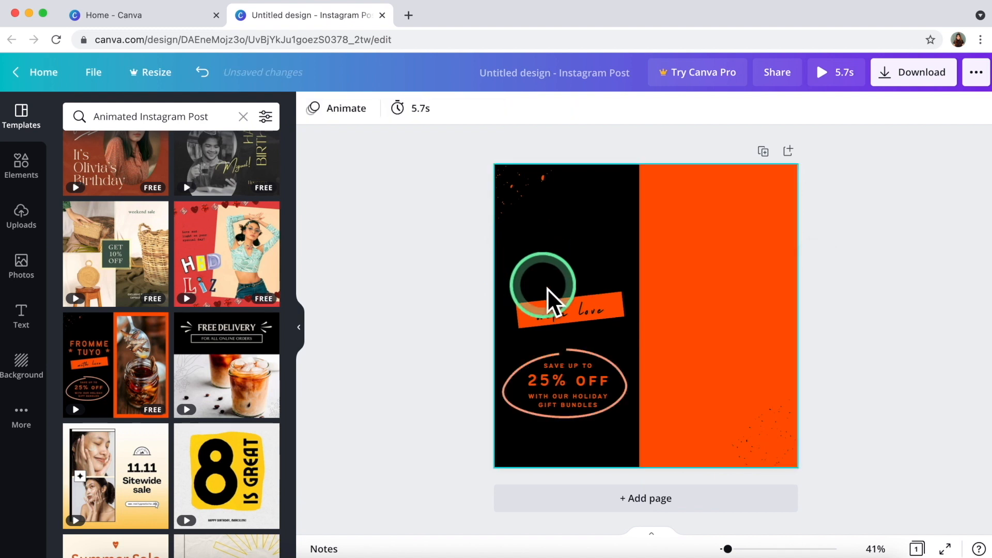
left_click(543, 318)
left_click(546, 319)
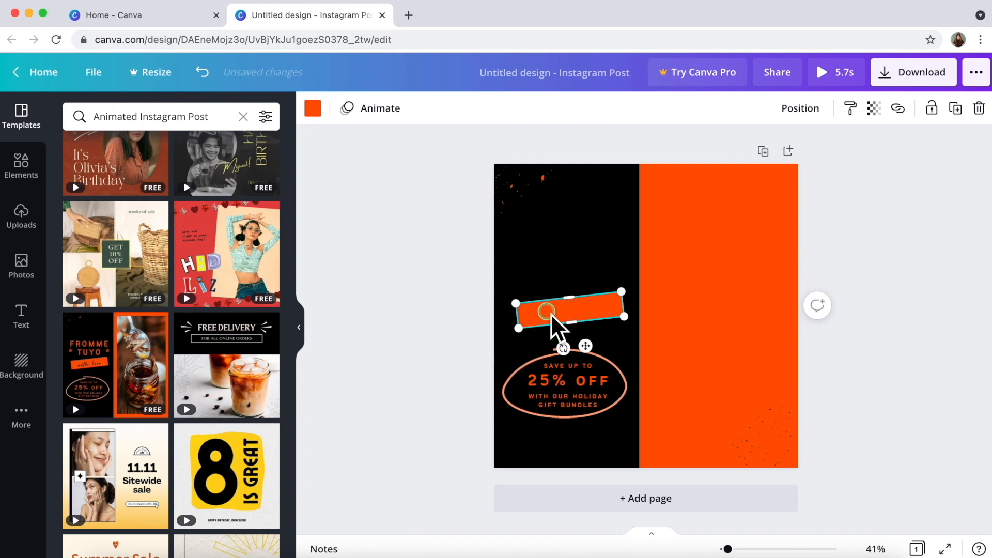
left_click(537, 321)
left_click(419, 315)
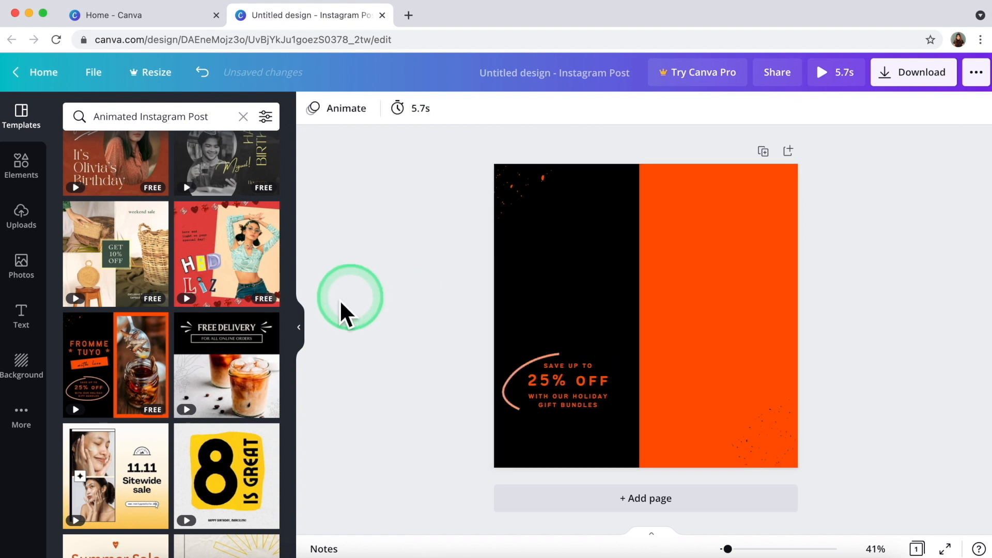
Upload the 1.png logo from the AJA! AJA! folder.
left_click(39, 234)
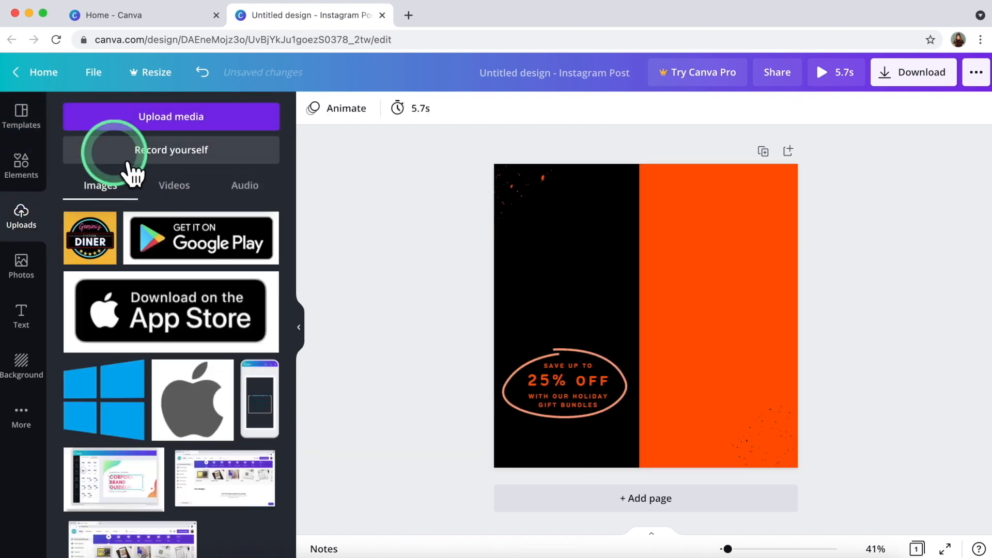
left_click(140, 123)
left_click(110, 204)
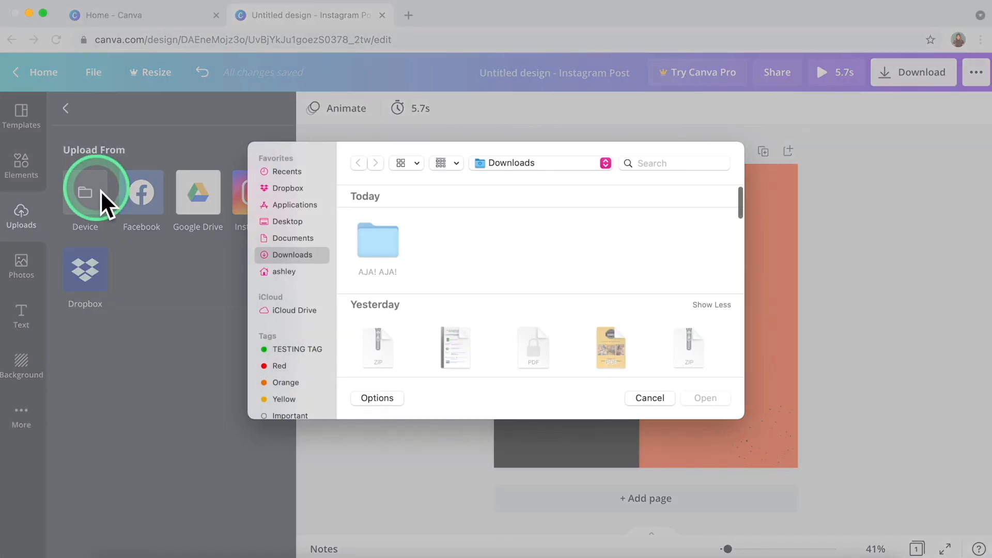
left_click(372, 248)
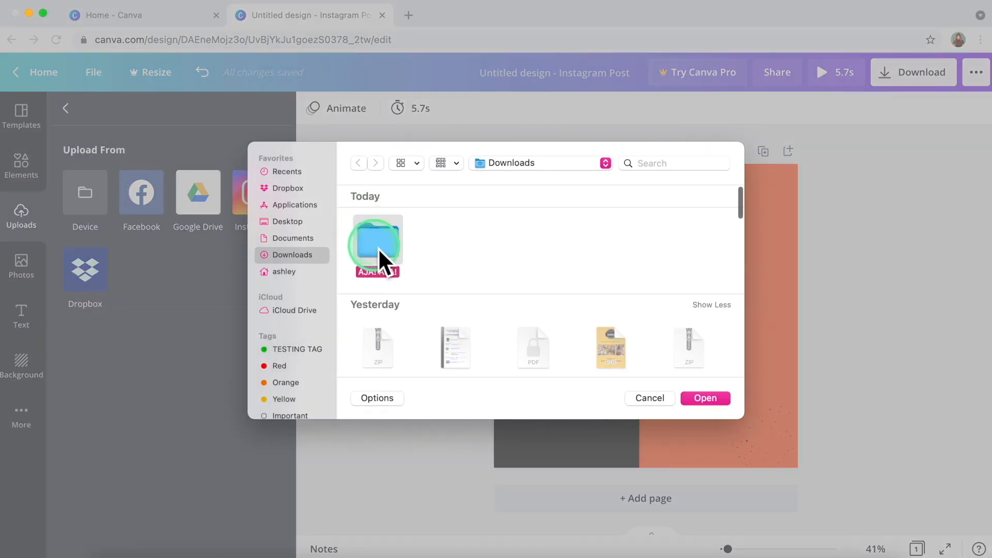
double_click(377, 247)
left_click(375, 236)
double_click(375, 236)
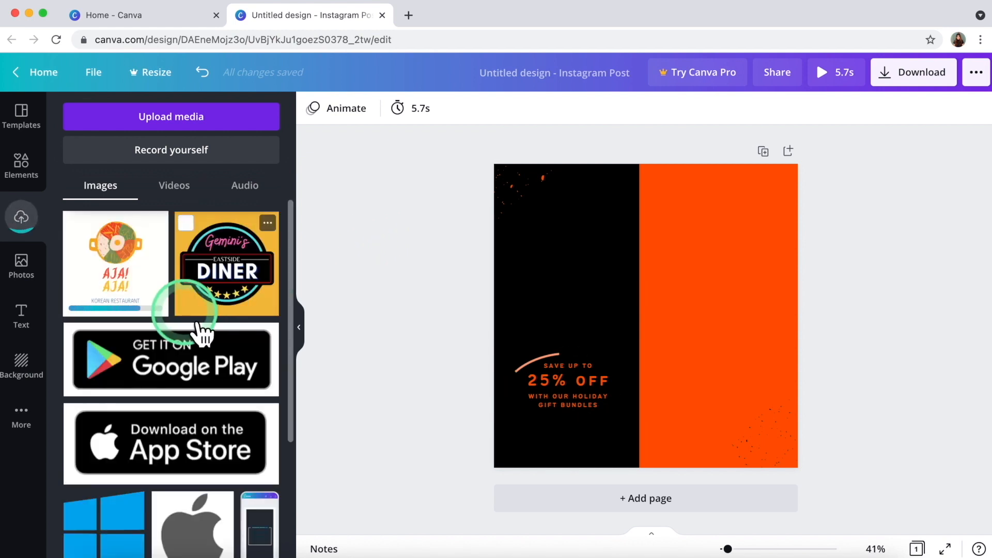
left_click(336, 288)
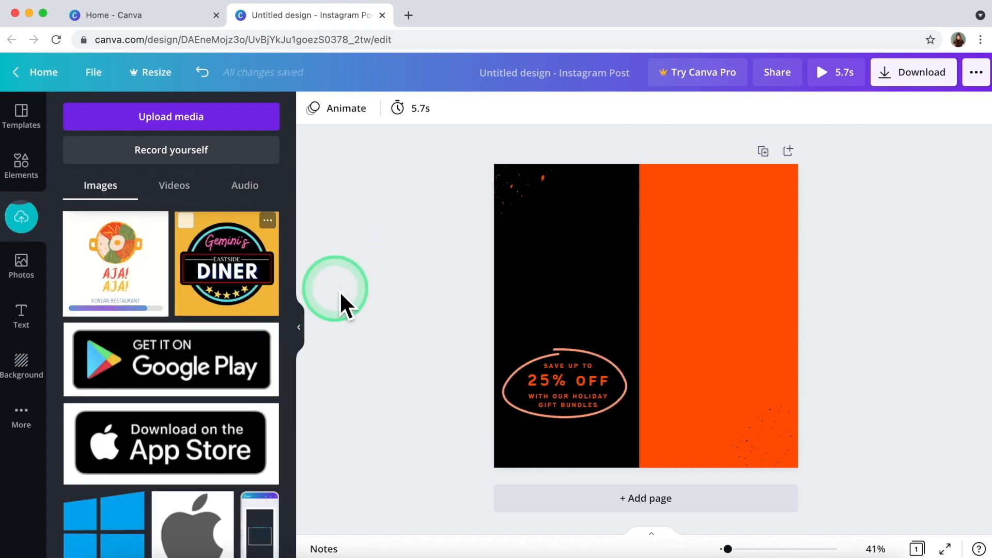
Add the AJA! AJA! logo to the page as a free image and move it to the upper left.
left_click_drag(116, 317, 507, 270)
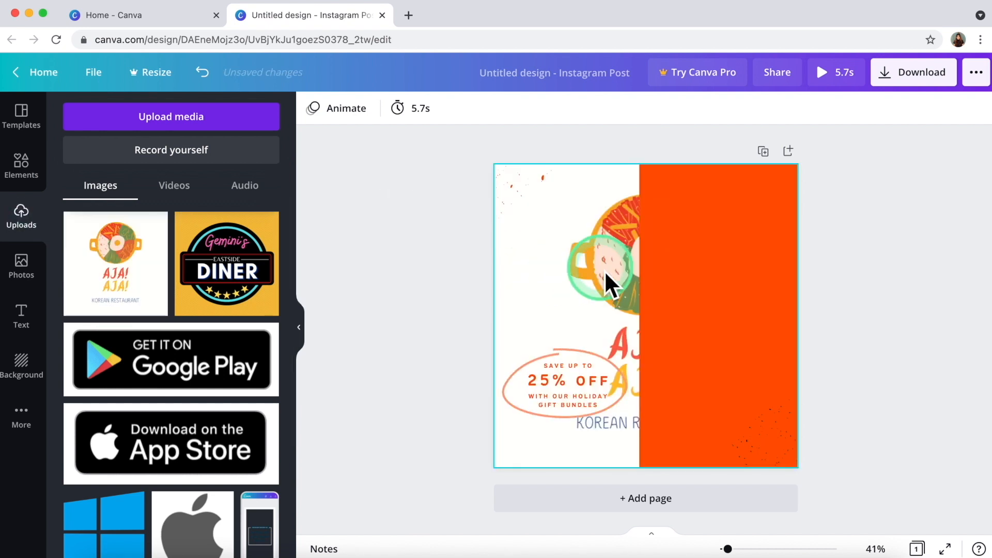
left_click(552, 266)
left_click(338, 294)
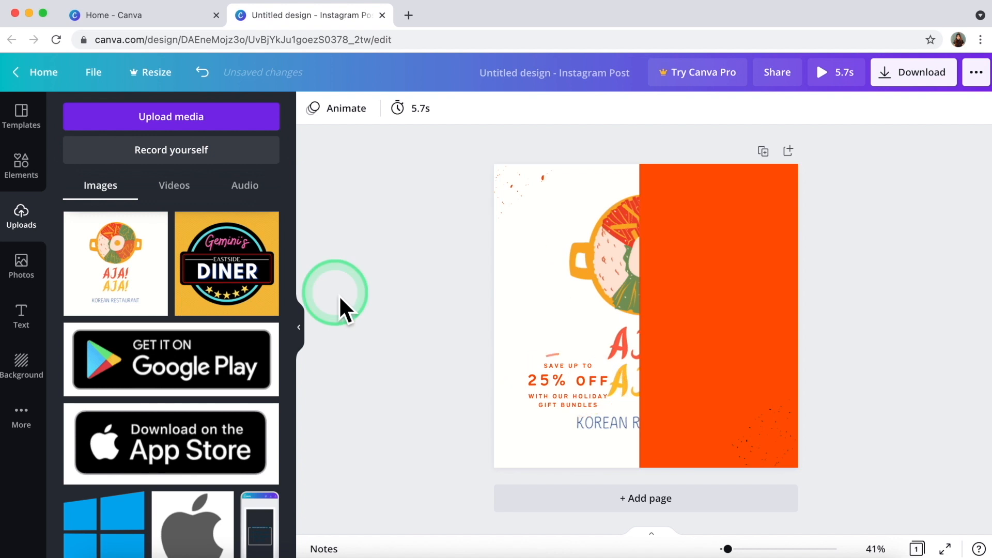
key("super+z")
left_click_drag(107, 279, 488, 293)
left_click_drag(671, 294, 603, 245)
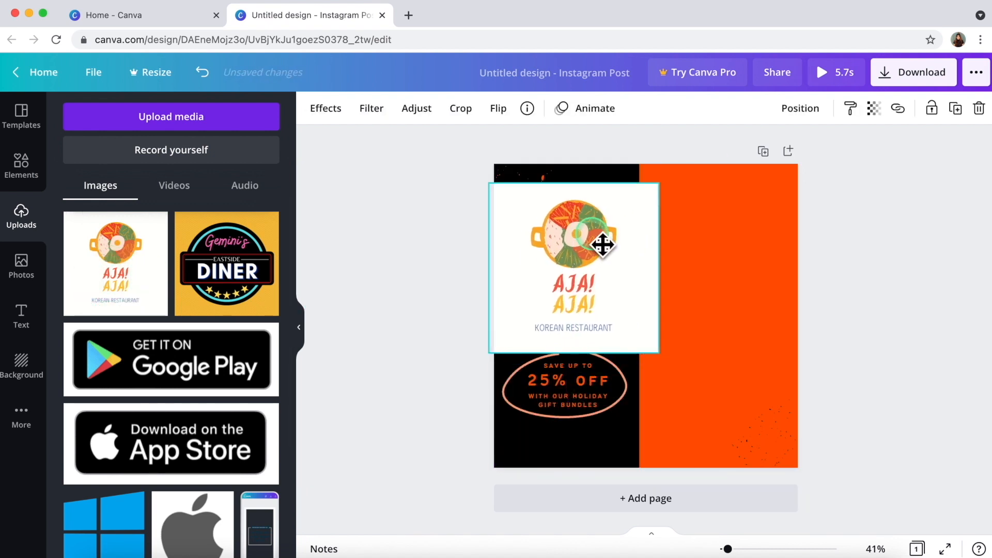
Crop the logo tighter from both corners and nudge it into place above the offer.
left_click(646, 333)
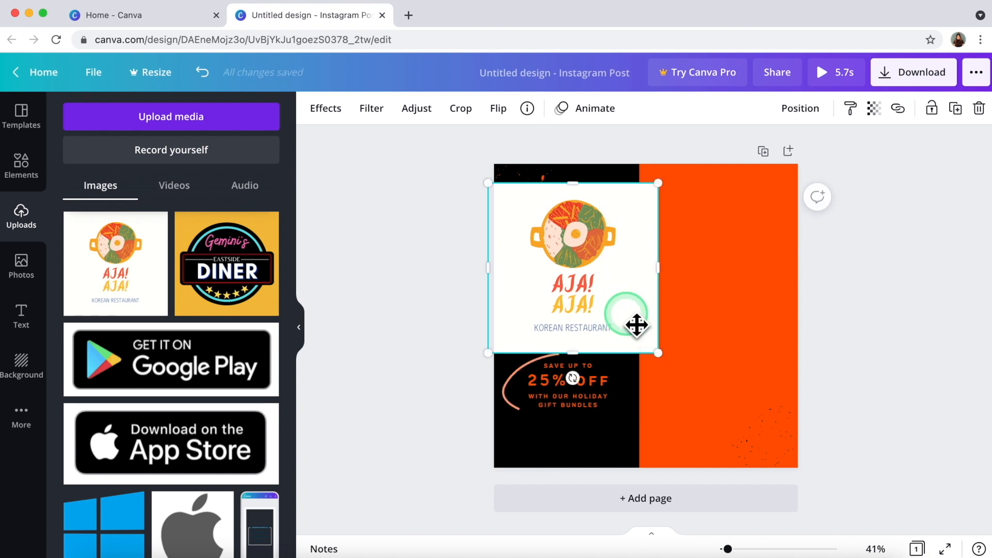
double_click(637, 325)
left_click_drag(664, 355, 636, 348)
left_click_drag(489, 185, 524, 192)
left_click(408, 222)
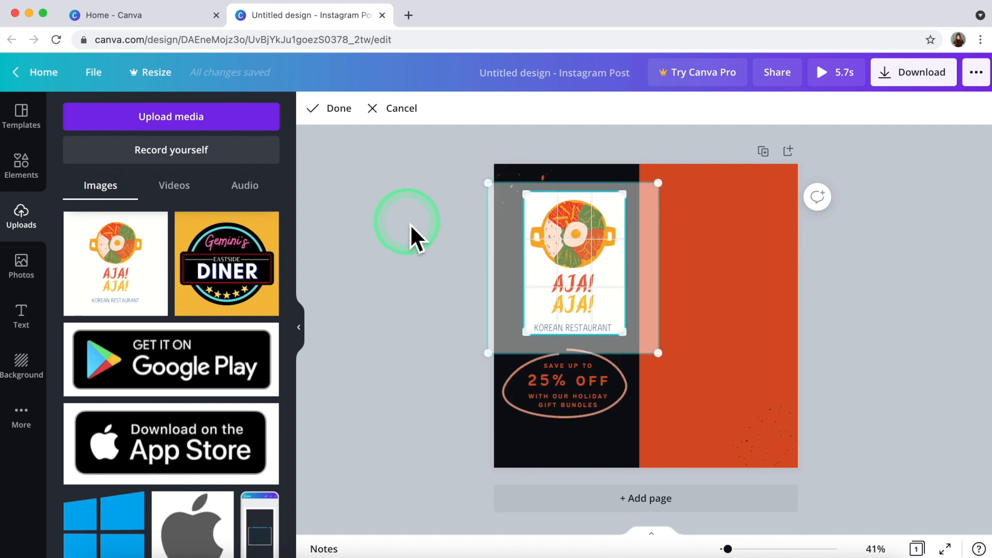
left_click_drag(587, 265, 586, 286)
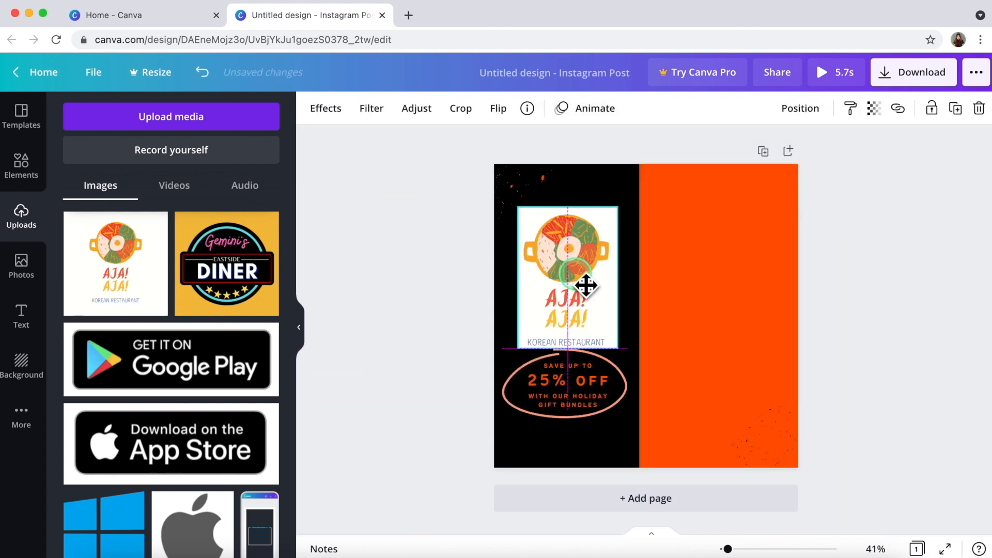
left_click(538, 467)
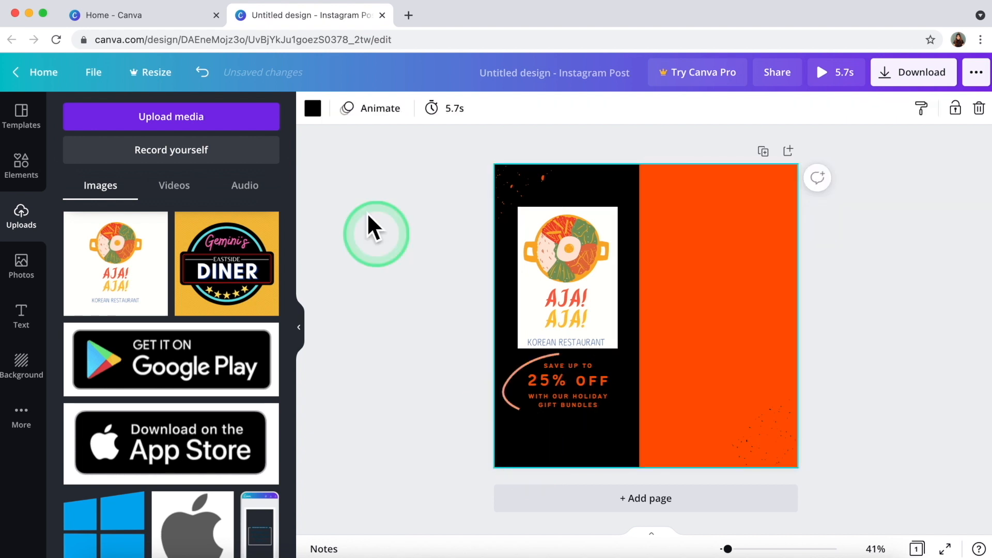
Set the page background behind the logo to plain white, after trying off-white and cream.
left_click(322, 127)
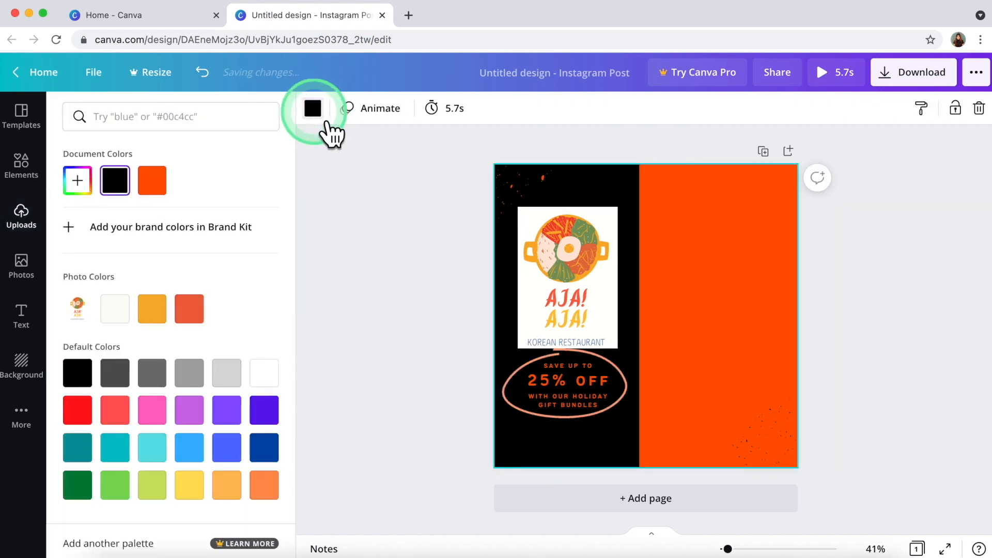
left_click(117, 312)
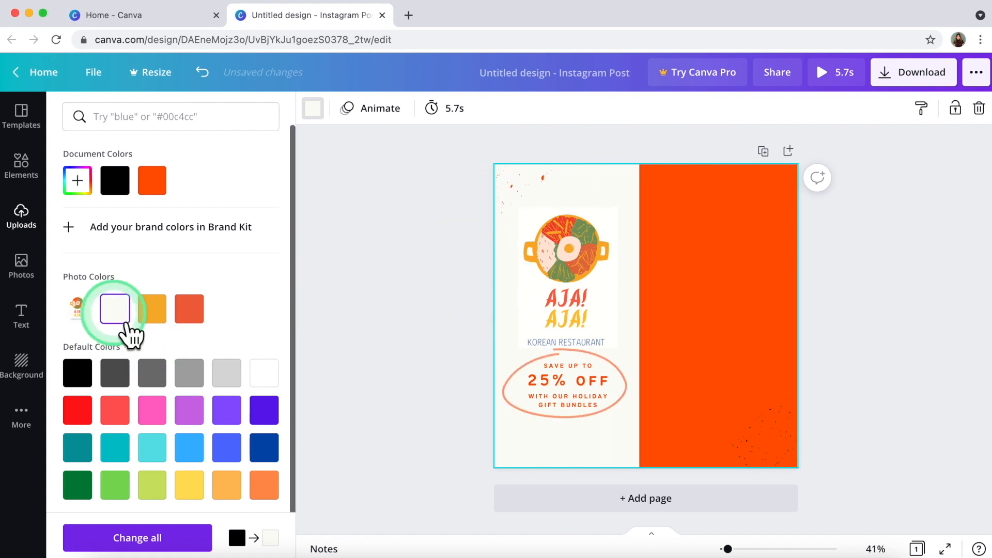
left_click(389, 310)
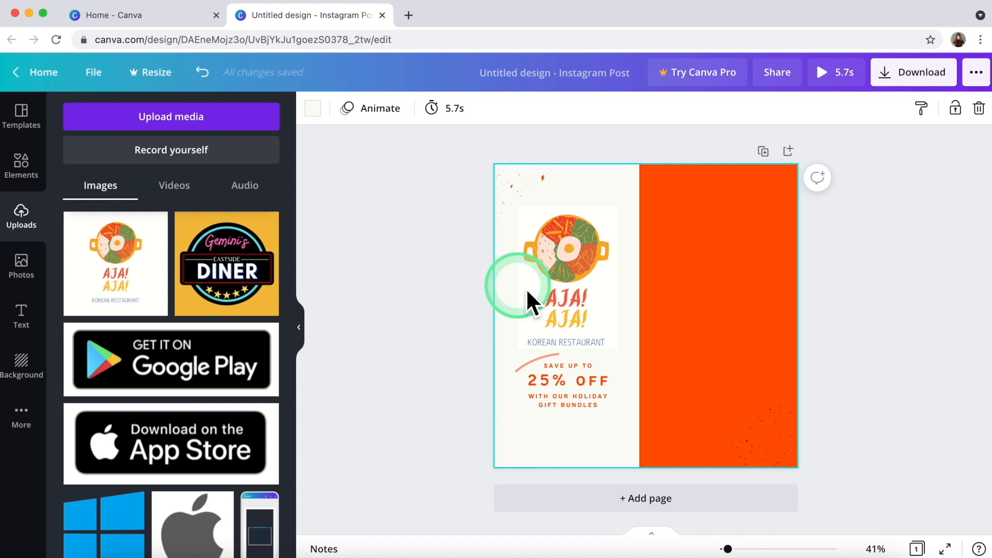
left_click(557, 287)
left_click(508, 289)
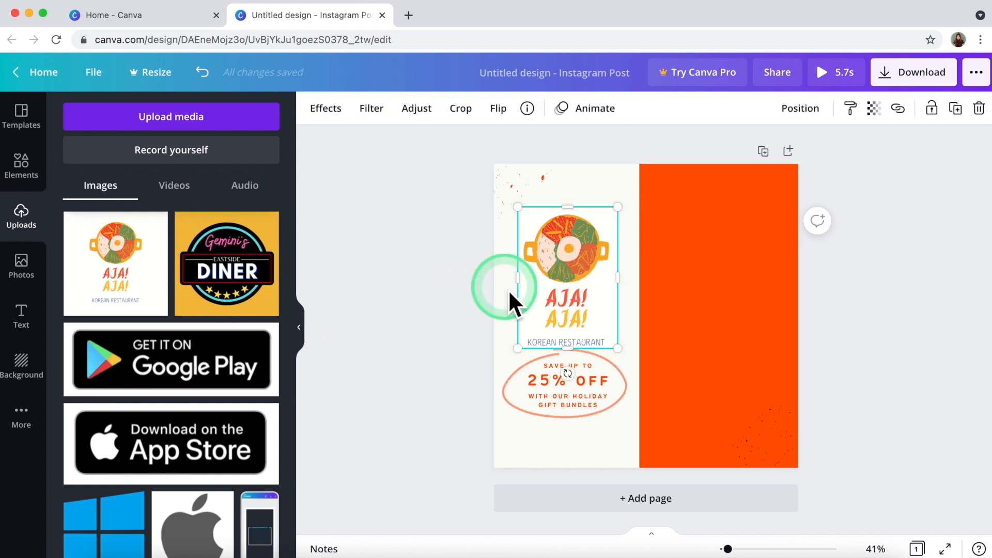
left_click(317, 109)
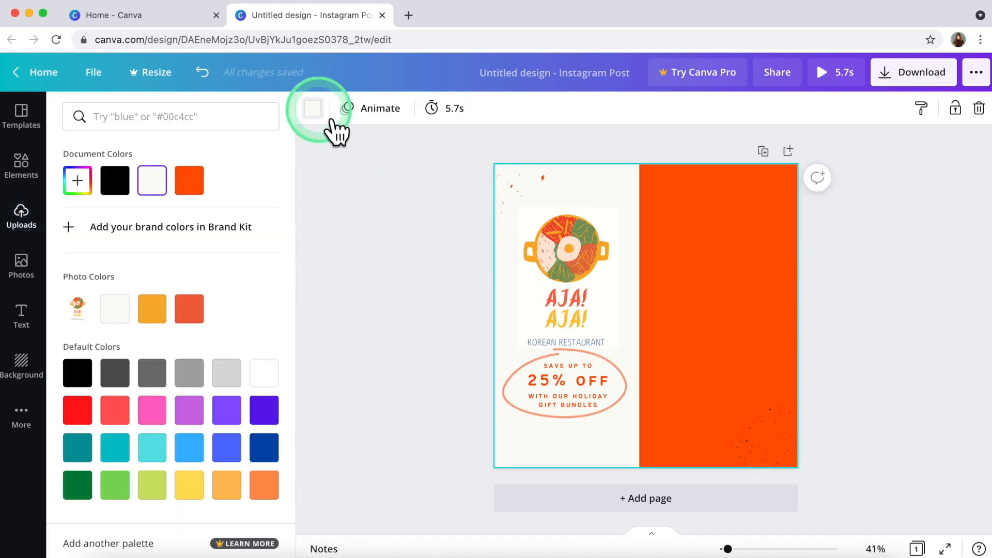
left_click(115, 307)
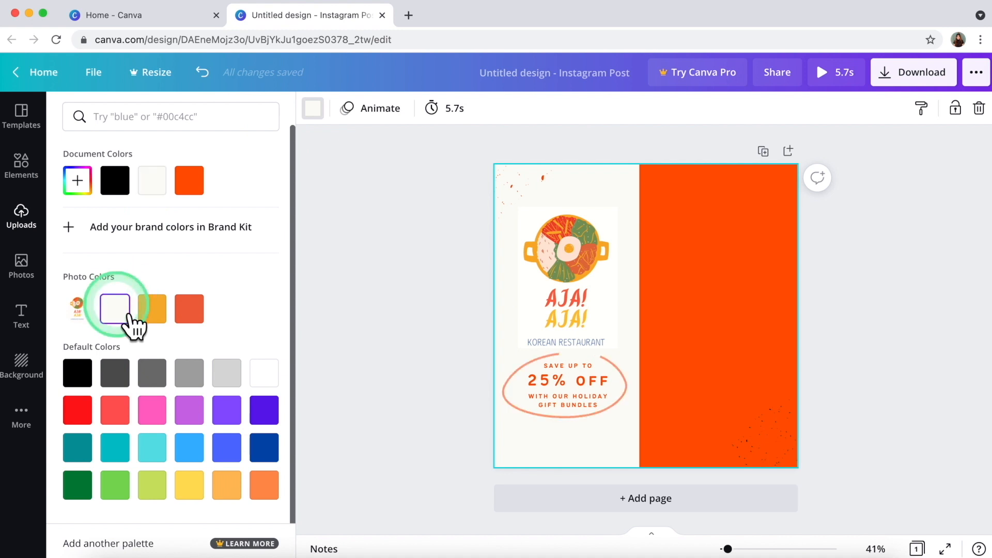
left_click(277, 379)
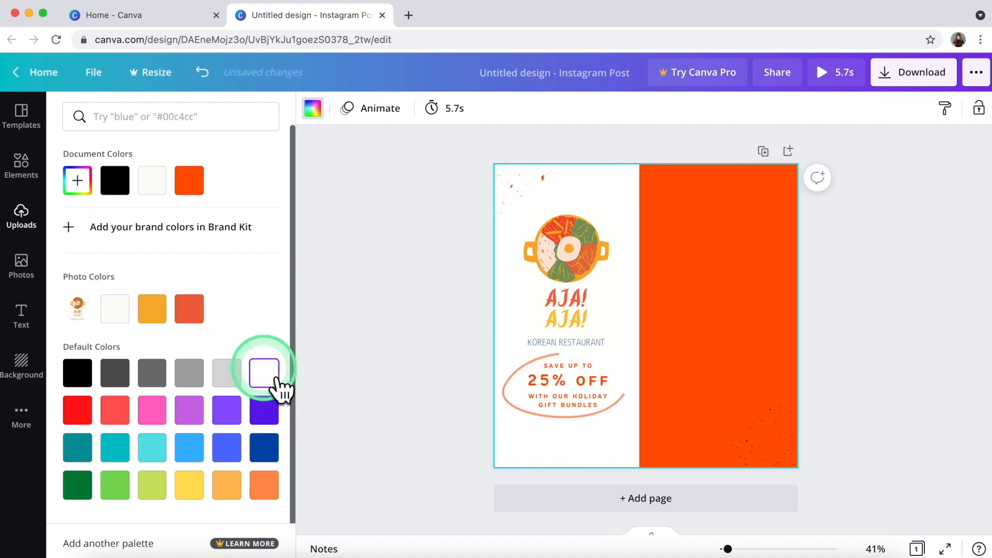
left_click(413, 352)
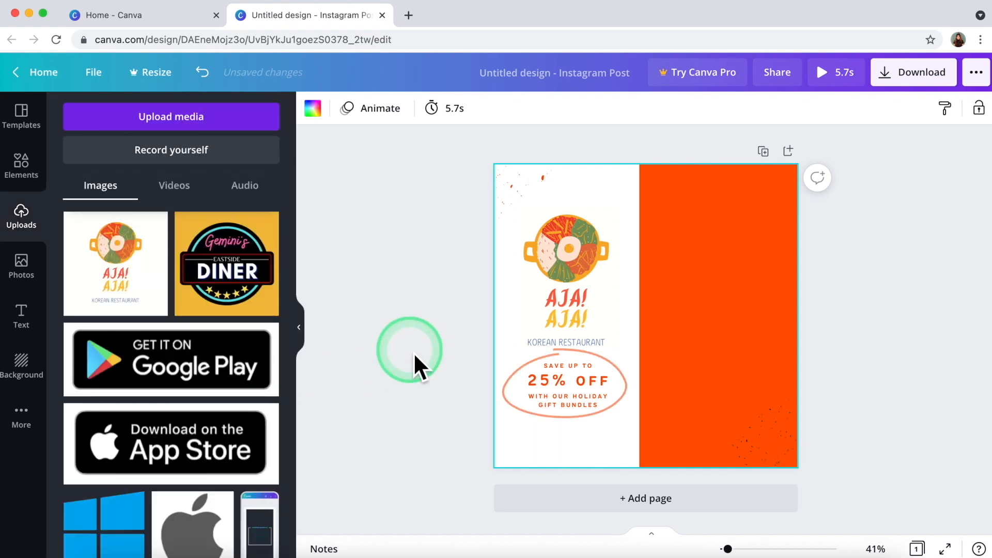
left_click(510, 189)
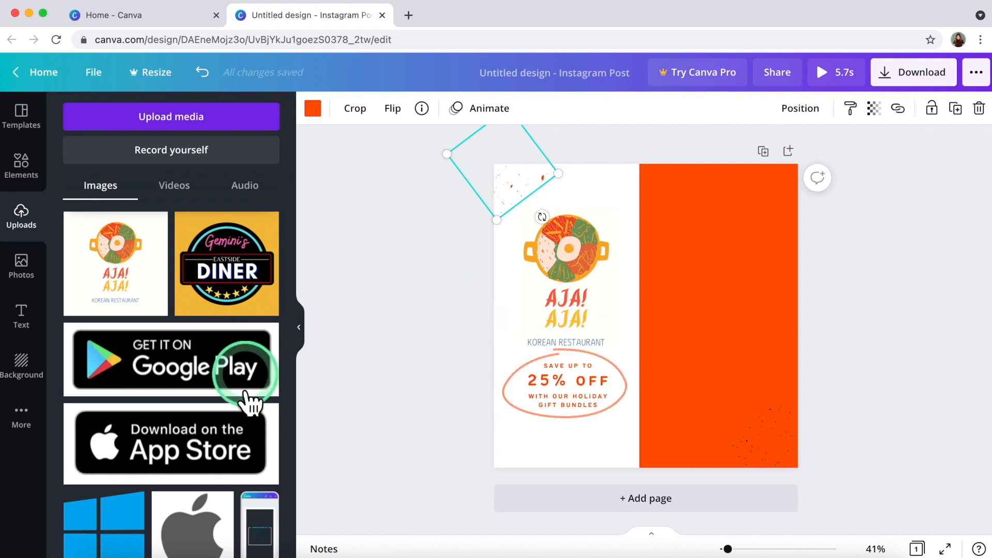
Add a phone-shaped frame from the Elements Frames collection.
left_click(23, 269)
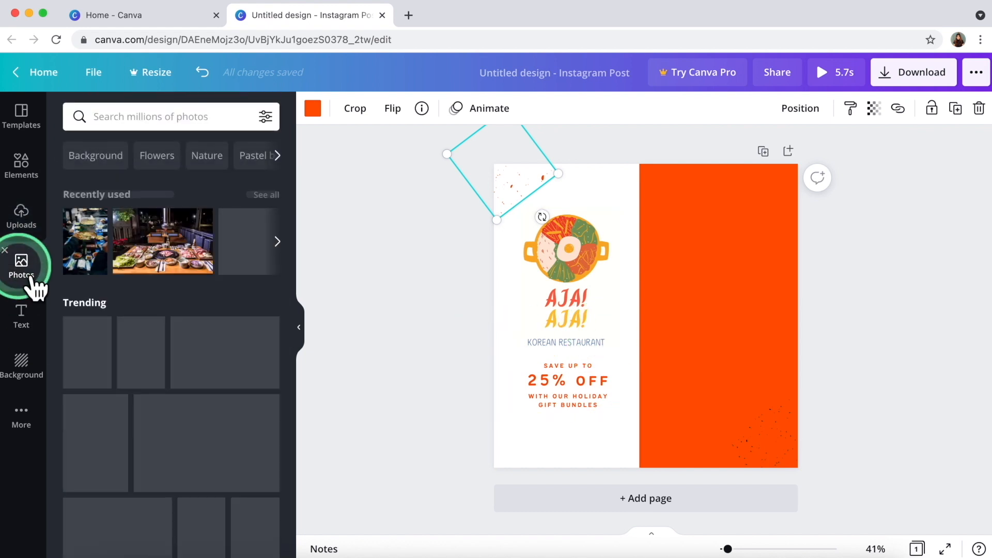
left_click(26, 176)
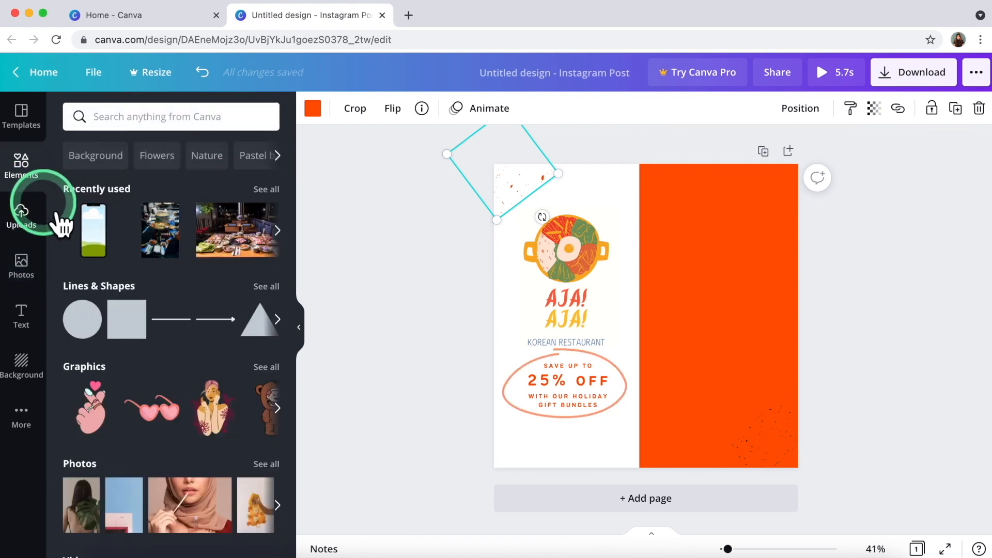
scroll(209, 399, "down", 5)
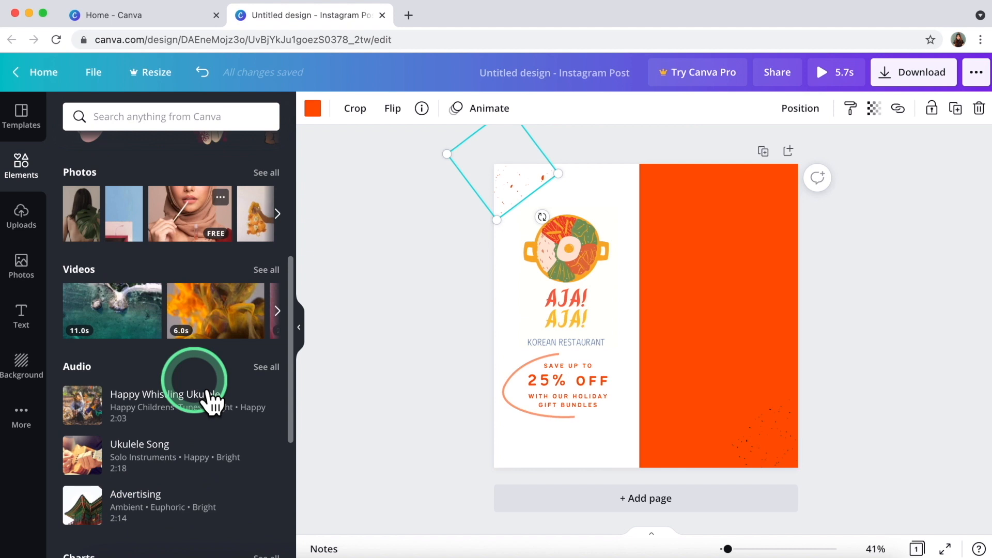
scroll(207, 399, "up", 6)
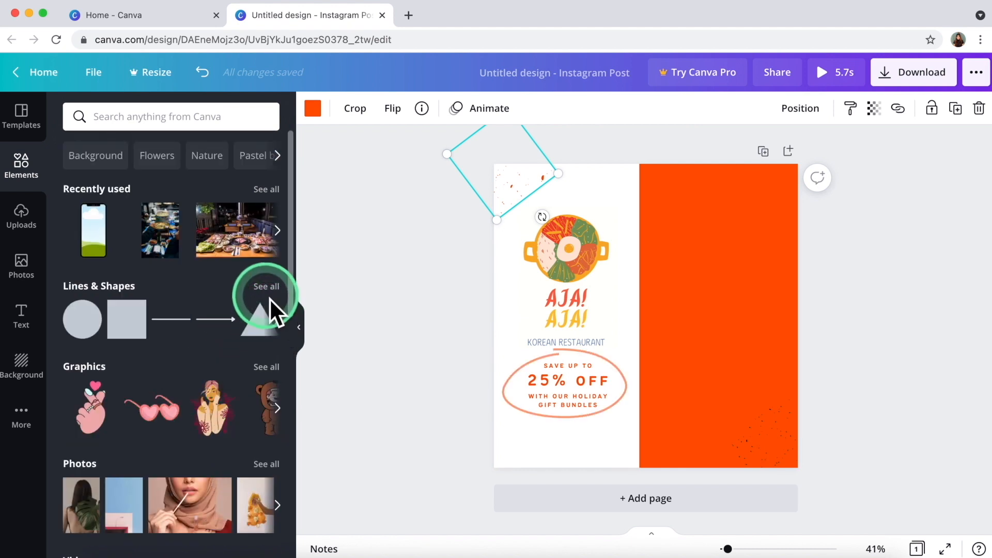
scroll(274, 320, "down", 2)
scroll(122, 356, "down", 10)
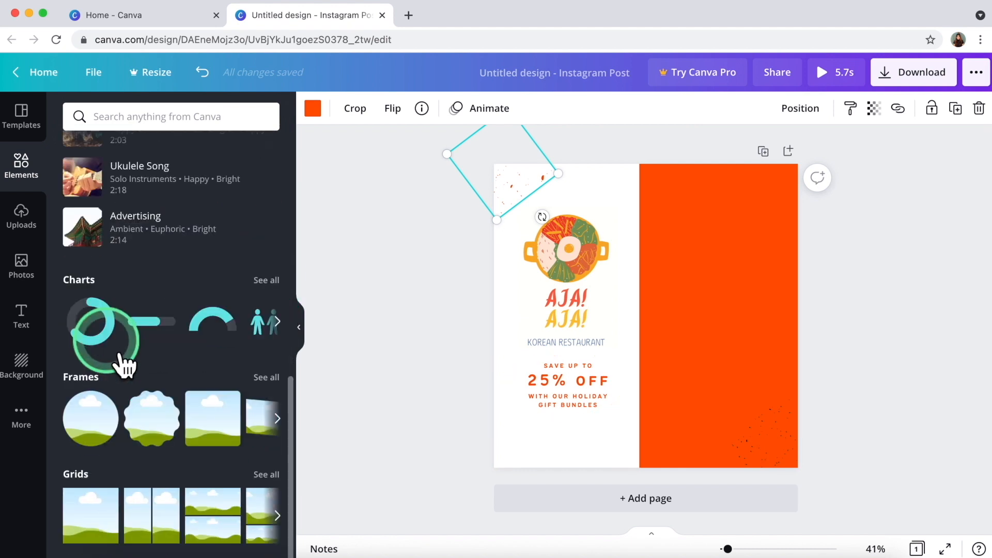
left_click(264, 378)
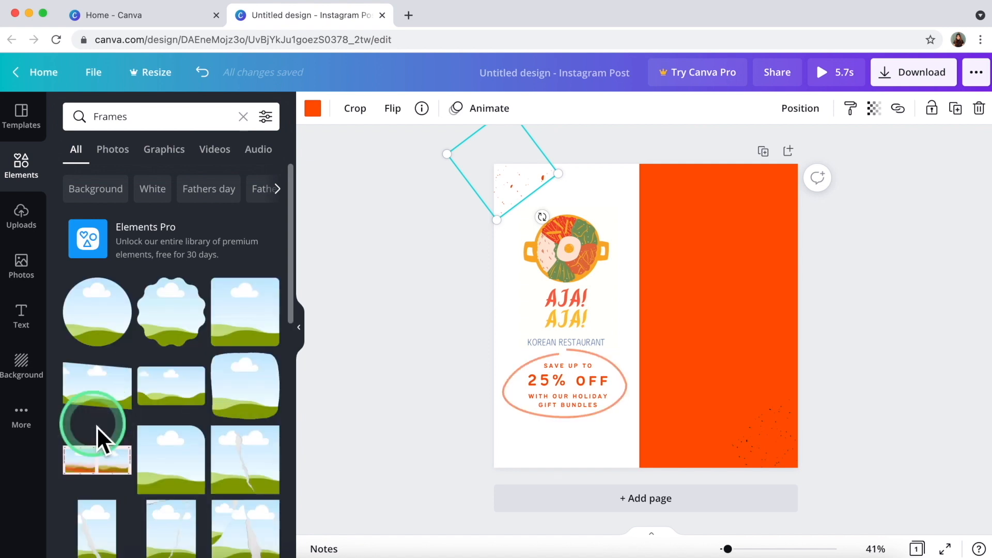
scroll(97, 426, "down", 4)
scroll(103, 439, "down", 6)
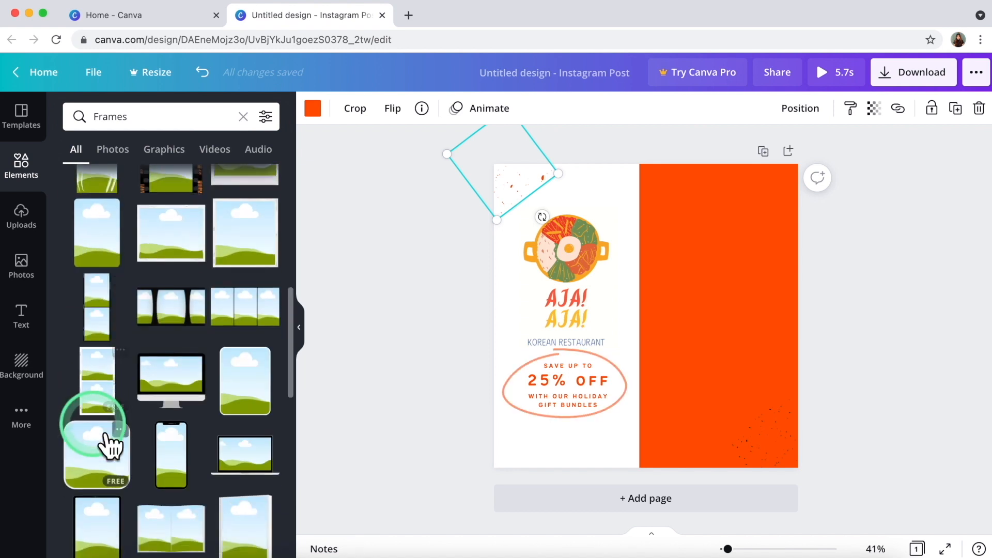
left_click(199, 454)
Enlarge the phone frame to nearly page height and move it onto the orange half.
left_click(513, 458)
left_click(657, 409)
left_click(690, 389)
left_click_drag(690, 389, 789, 450)
left_click(670, 329)
left_click_drag(674, 268, 728, 232)
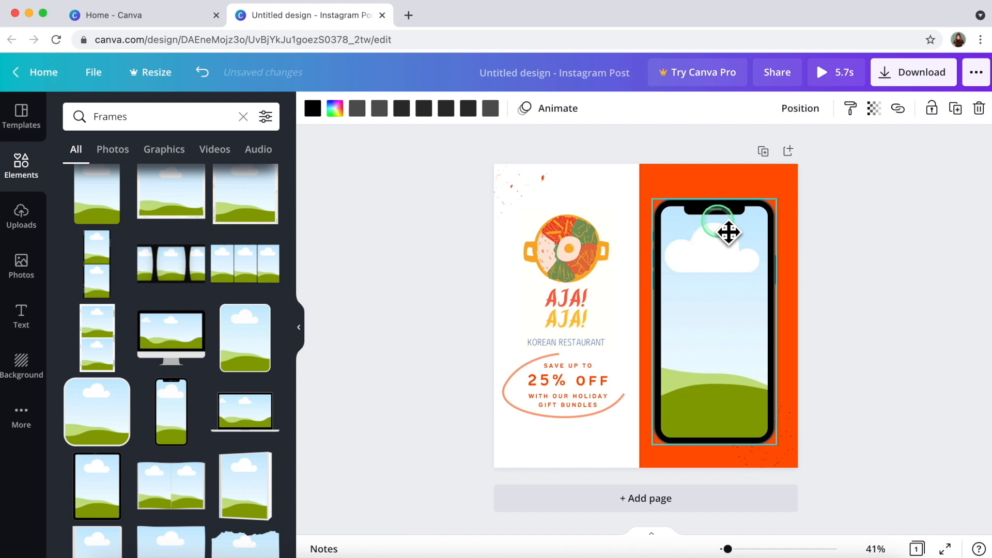
left_click(385, 262)
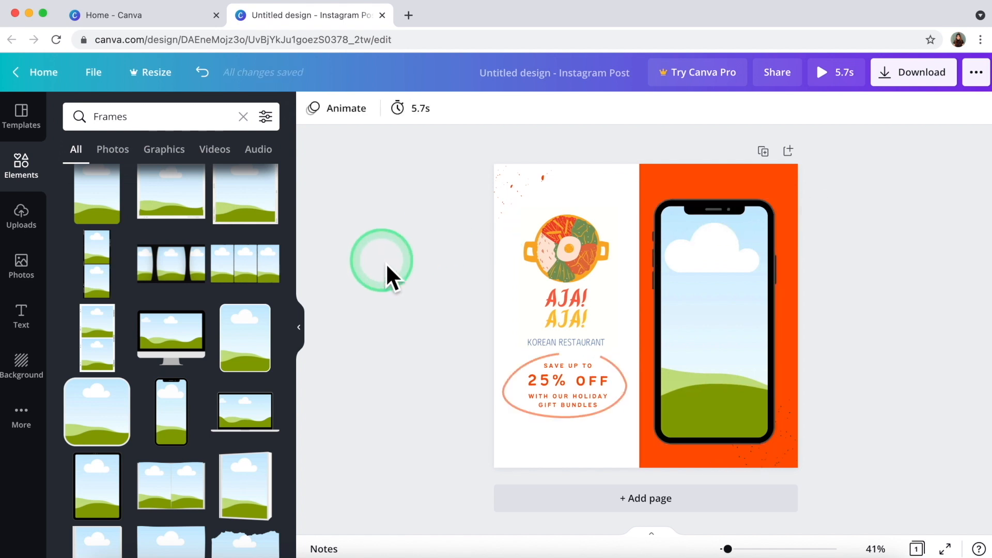
left_click(751, 261)
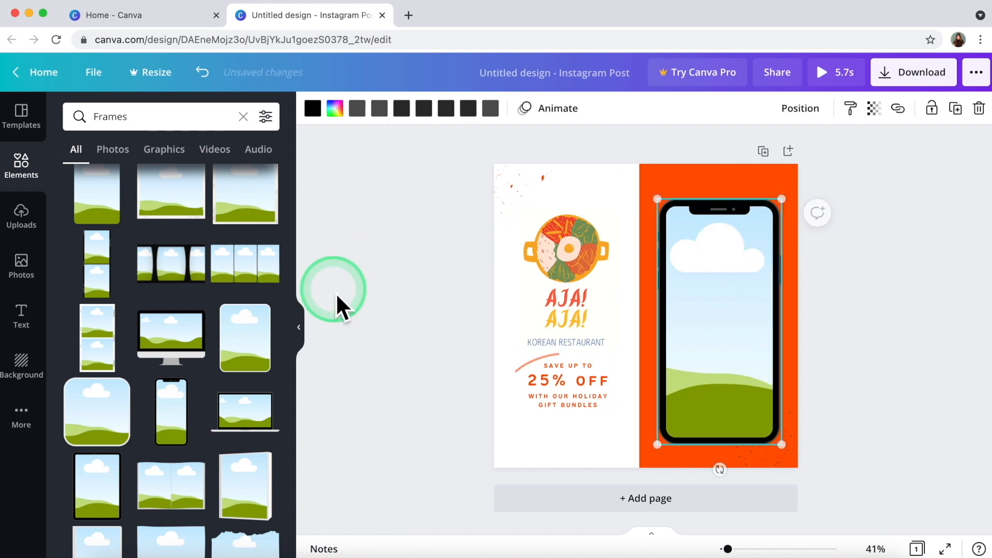
Search photos for 'korean food' and drop the bibimbap photo into the phone frame.
left_click(32, 275)
left_click(119, 118)
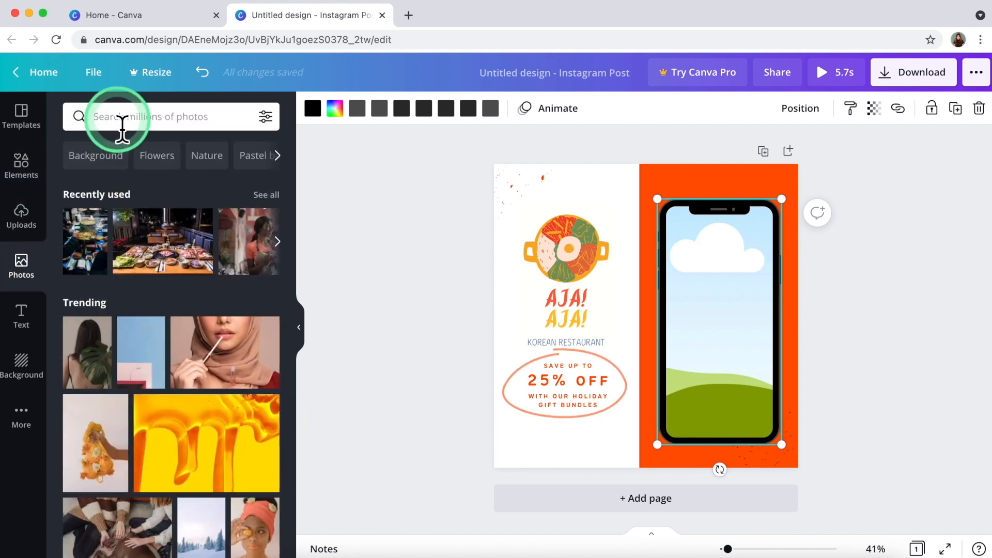
type("kkor")
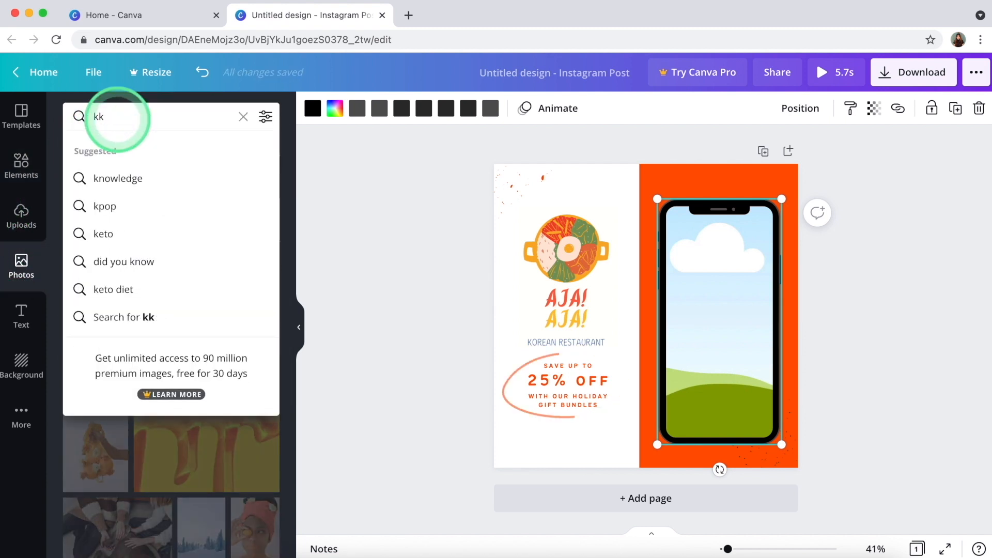
key("BackSpace")
type("orean food")
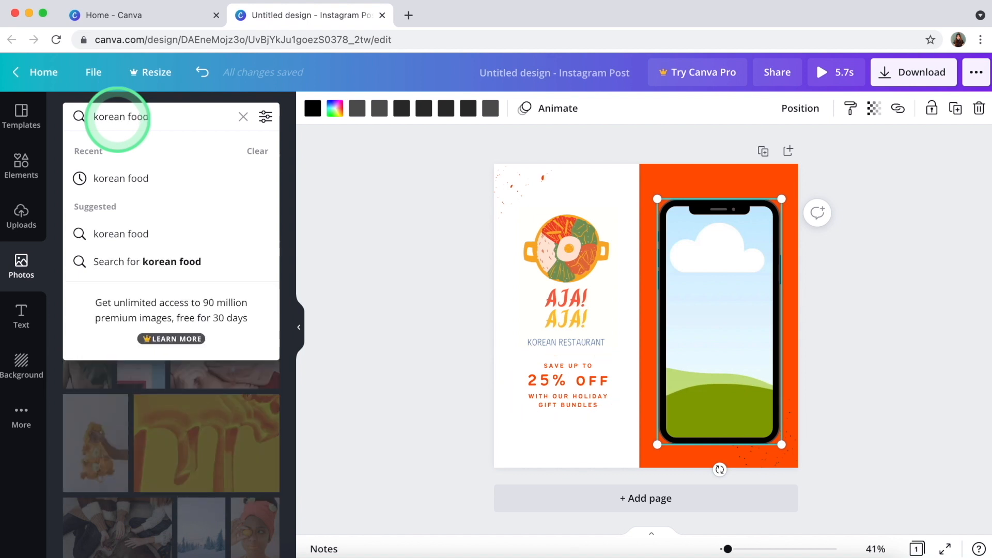
key("Return")
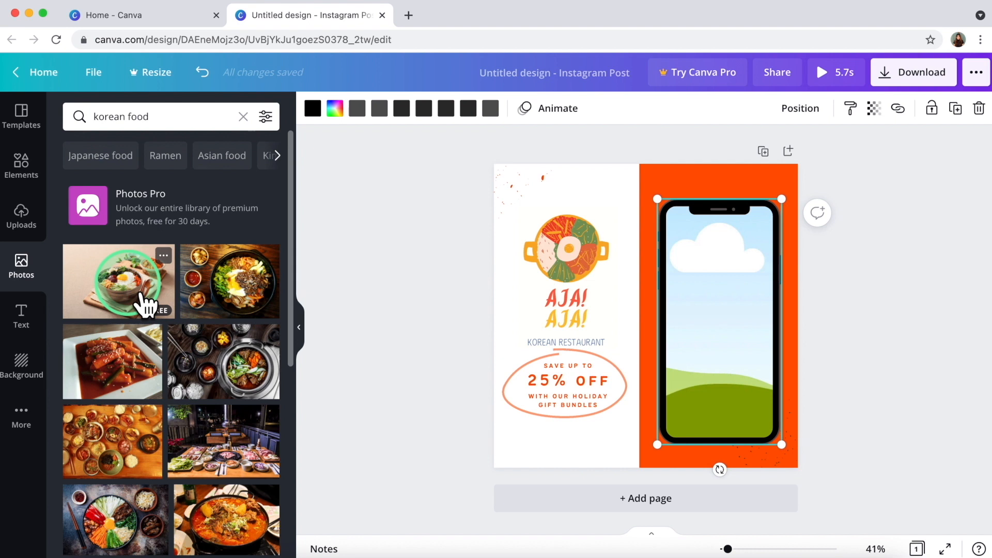
left_click_drag(145, 304, 713, 333)
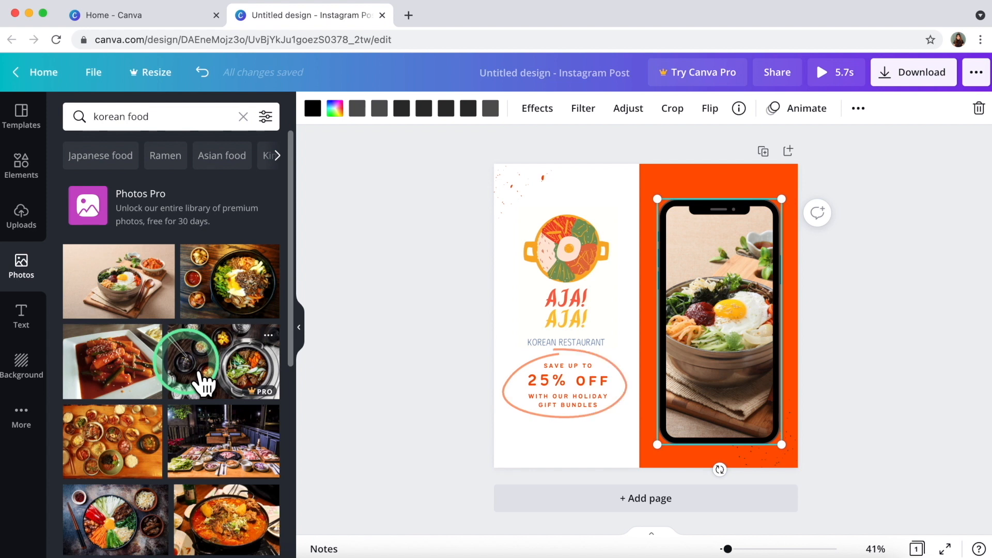
Reposition the photo inside the phone frame so the bowl is centred.
scroll(160, 457, "down", 2)
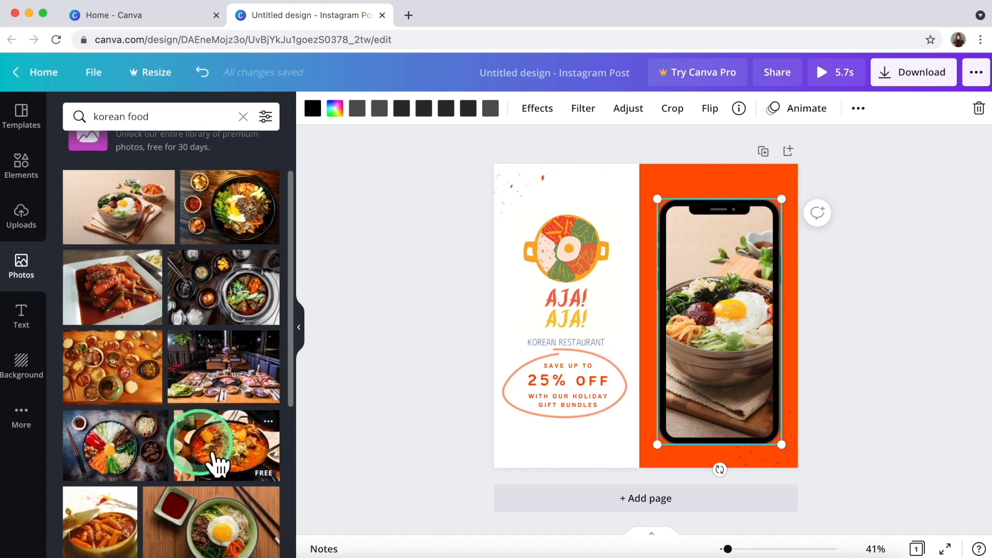
left_click(609, 340)
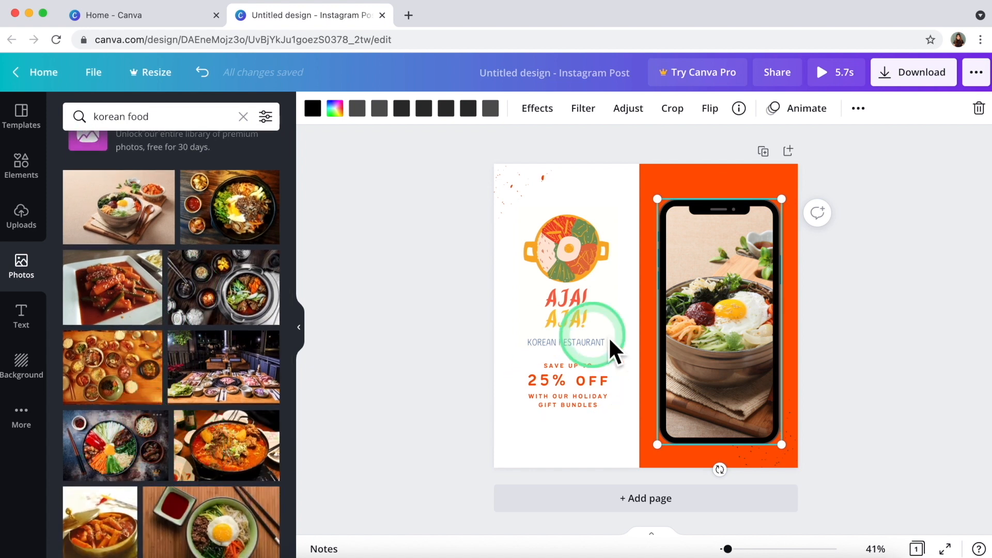
double_click(721, 334)
left_click_drag(727, 341, 701, 325)
left_click(376, 290)
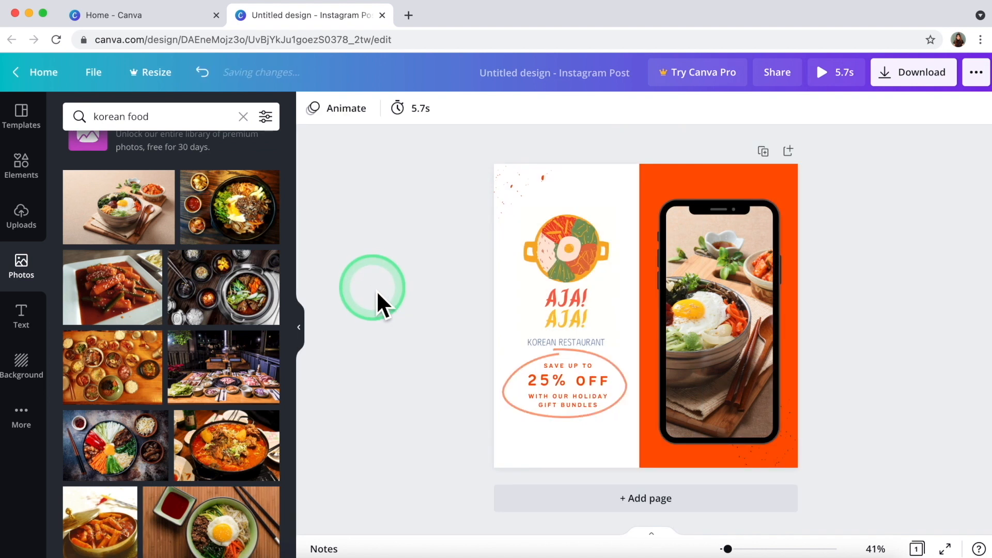
left_click(724, 264)
double_click(723, 310)
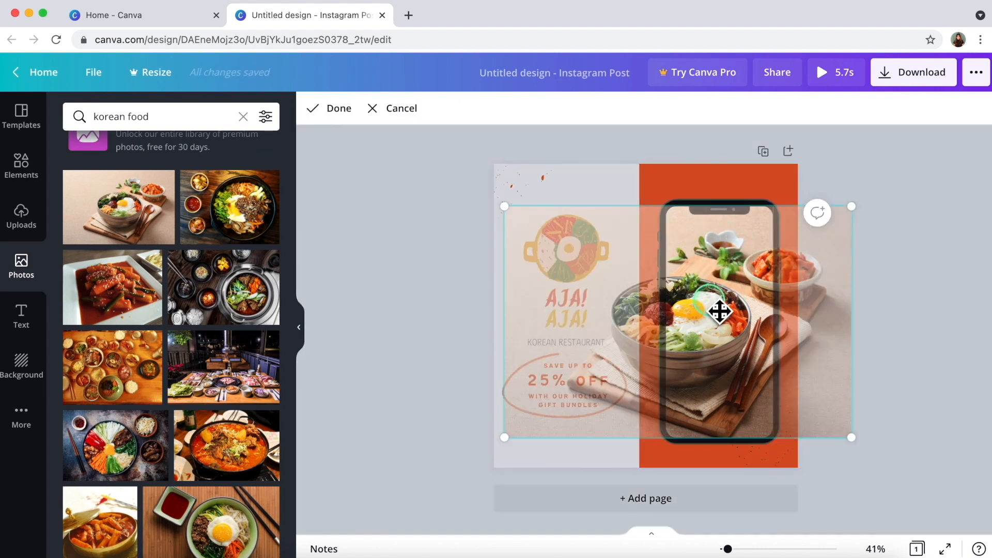
left_click_drag(720, 312, 713, 311)
left_click(424, 311)
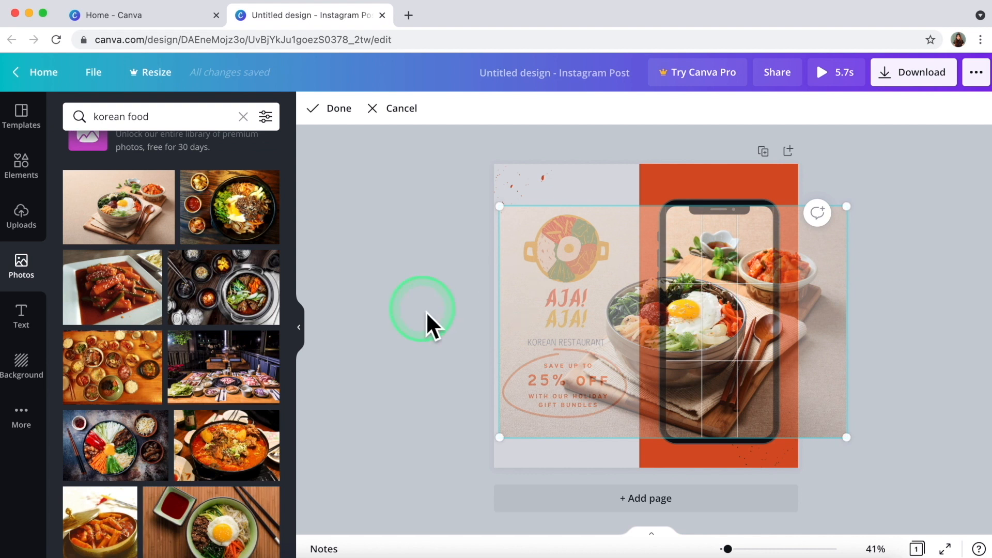
Select the orange right half and bring up the Backgrounds library.
left_click_drag(177, 458, 188, 476)
left_click(395, 416)
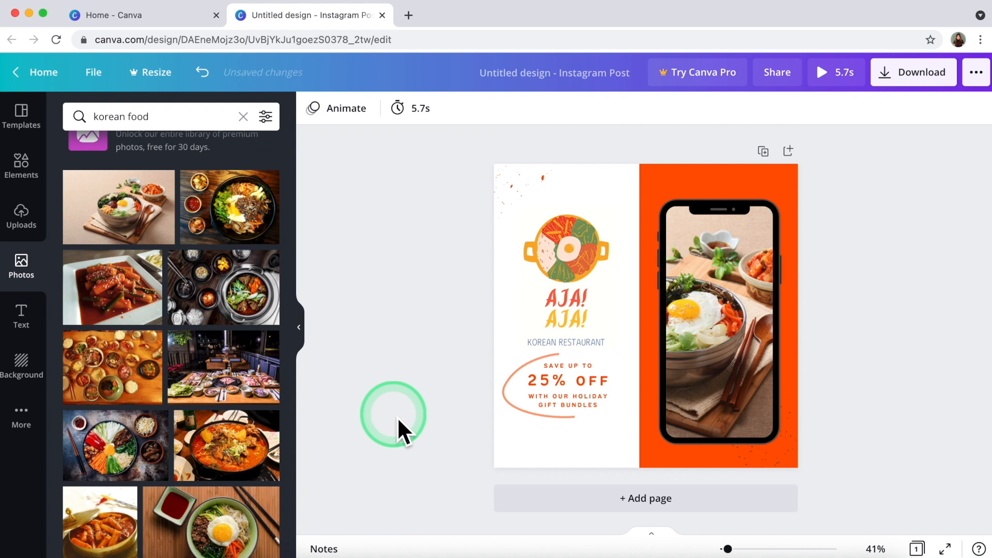
left_click(671, 185)
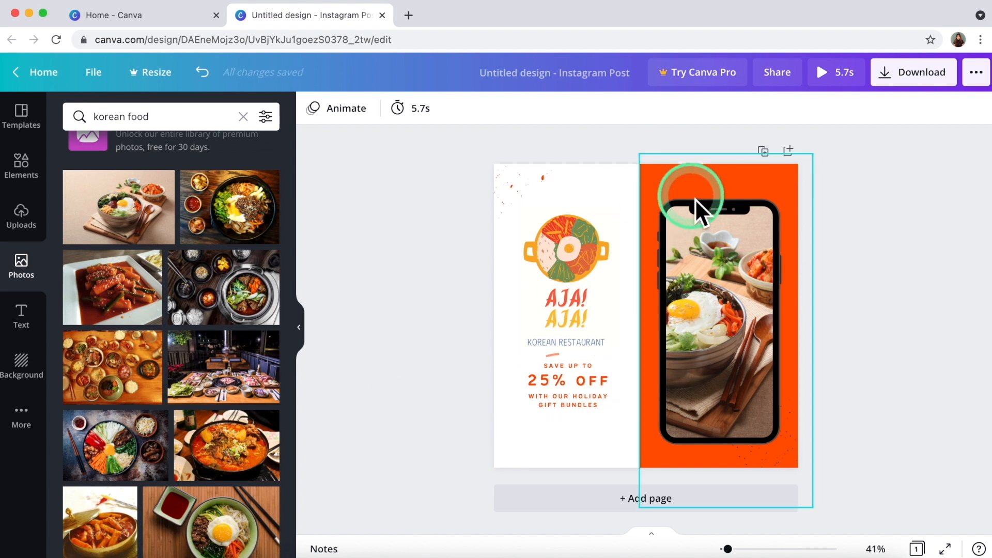
left_click(44, 374)
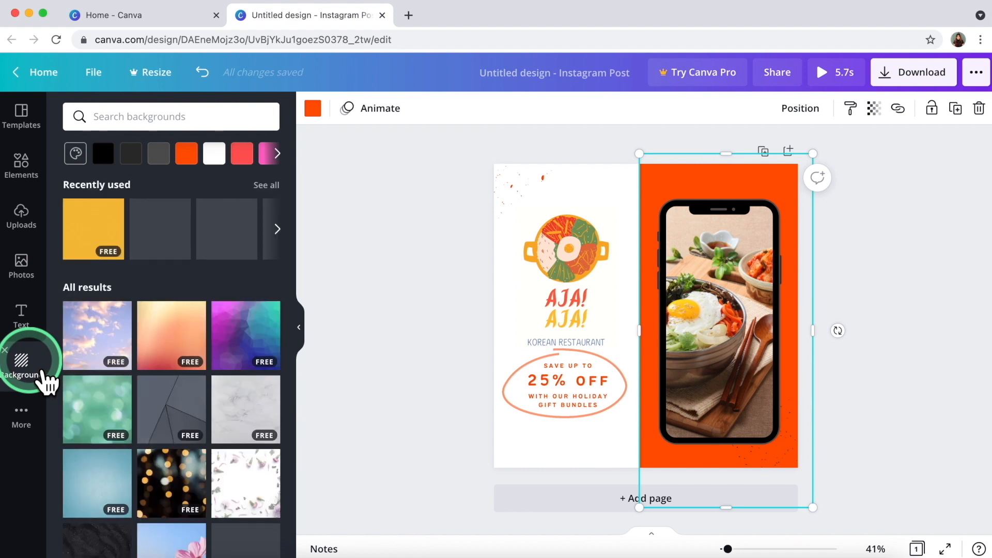
Search Canva's Elements for 'patterns'.
scroll(115, 454, "down", 5)
scroll(129, 310, "up", 2)
left_click(146, 160)
left_click(129, 116)
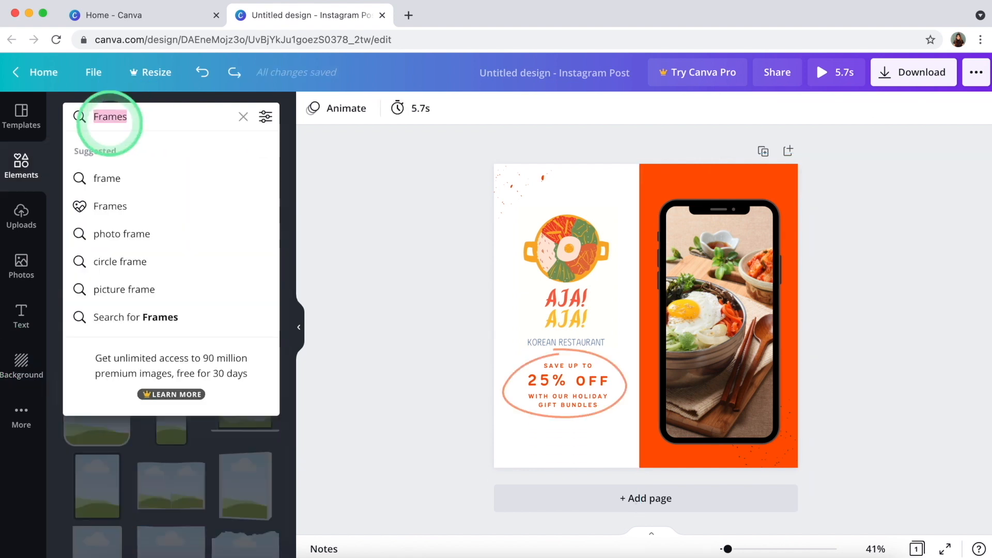
double_click(109, 117)
type("patter")
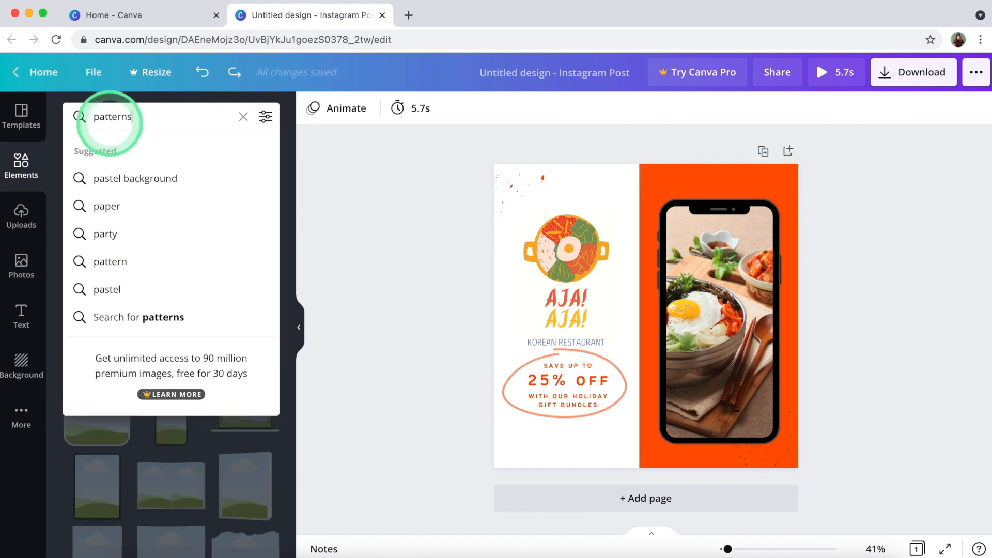
type("ns")
key("Return")
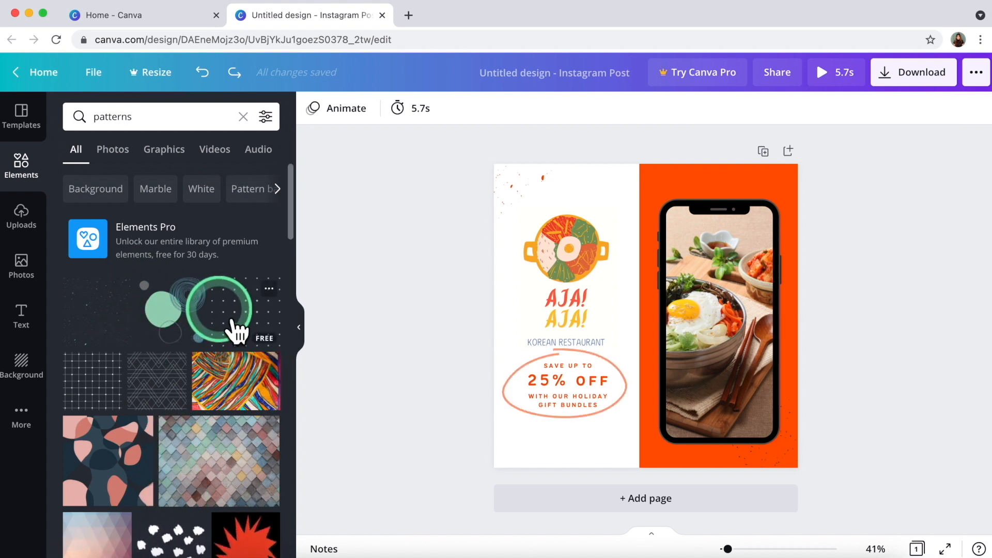
Narrow the results to 'Pattern background' and add the gold lattice pattern to the canvas.
left_click_drag(273, 335, 266, 209)
left_click(264, 206)
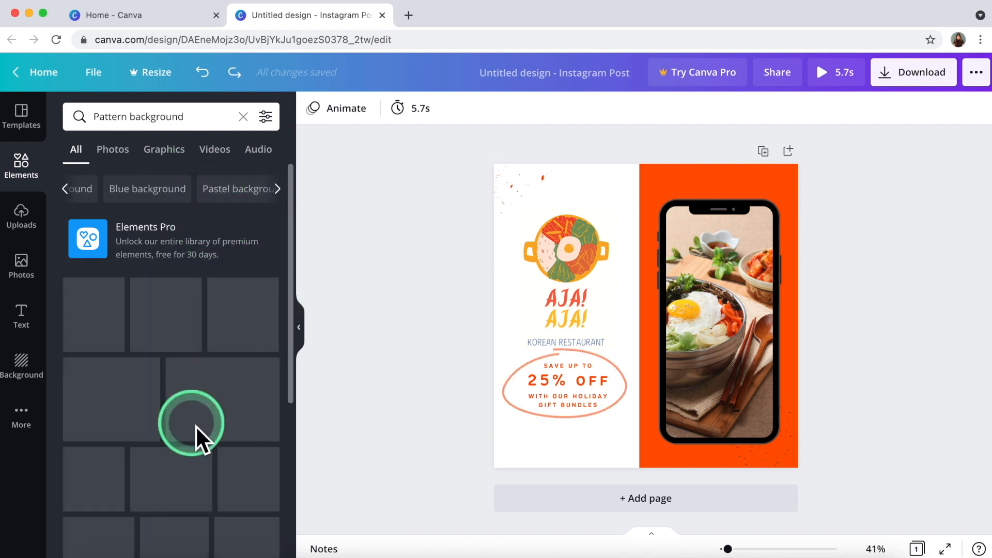
scroll(206, 437, "down", 1)
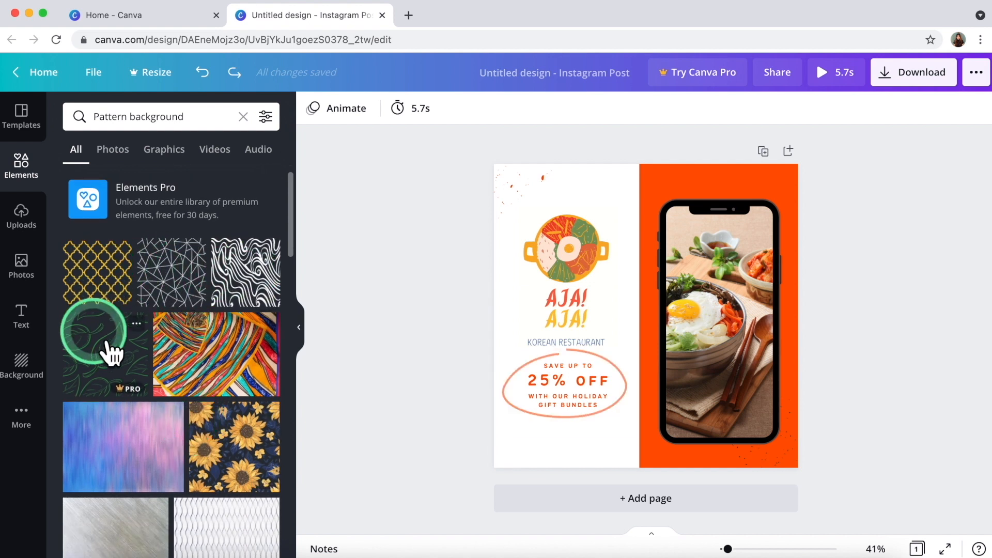
left_click_drag(110, 279, 677, 189)
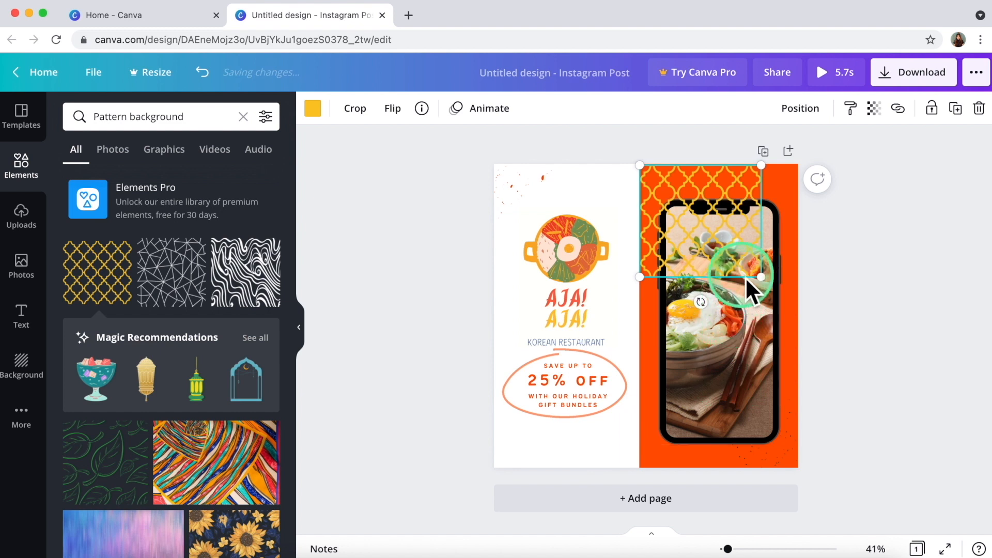
Place one lattice pattern piece on the upper orange area and one on the lower, both sent behind the phone photo.
left_click_drag(768, 283, 818, 310)
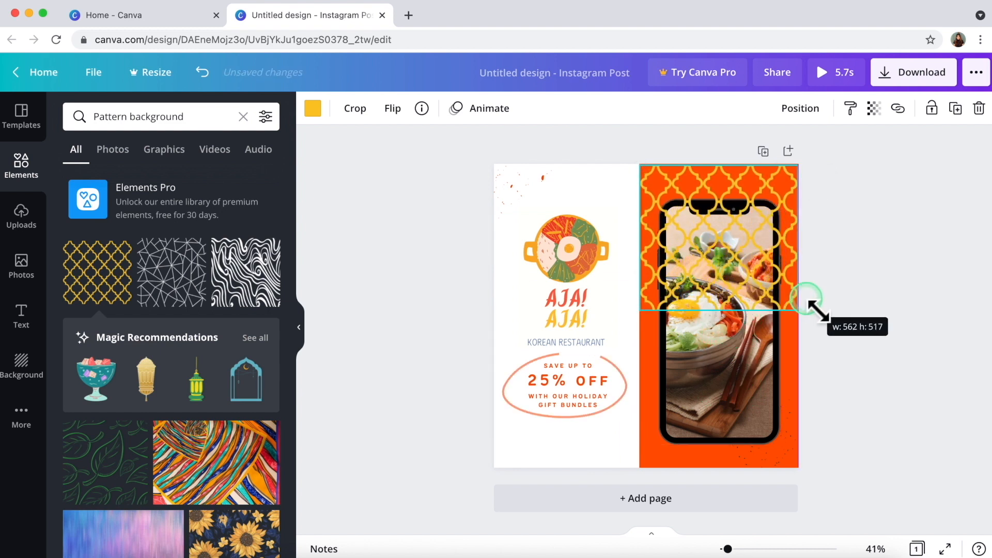
left_click(675, 248)
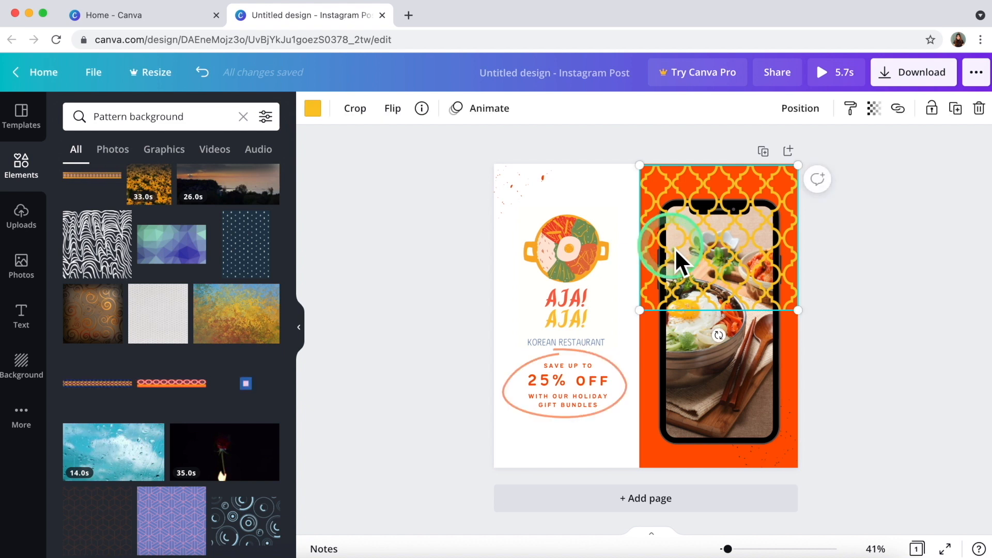
left_click_drag(675, 248, 700, 387)
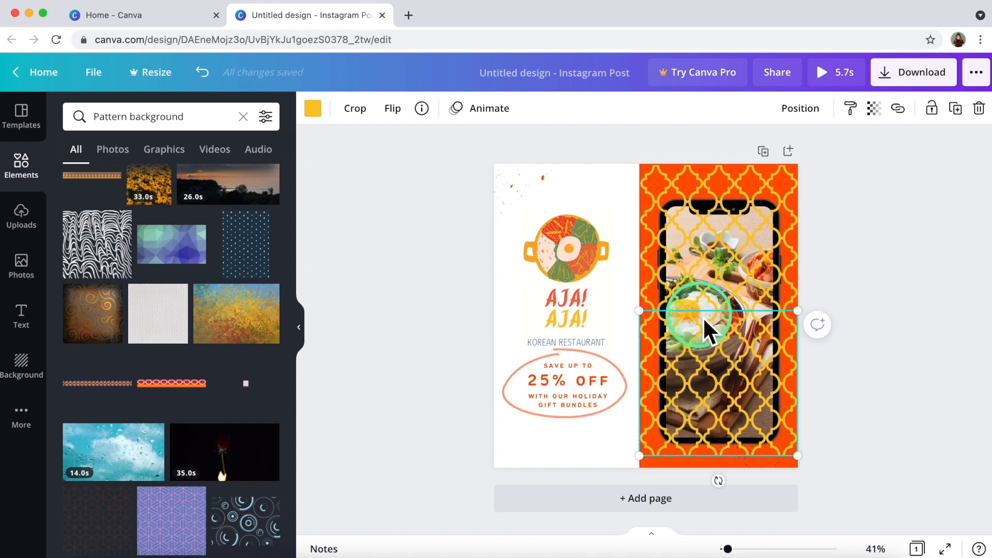
right_click(725, 432)
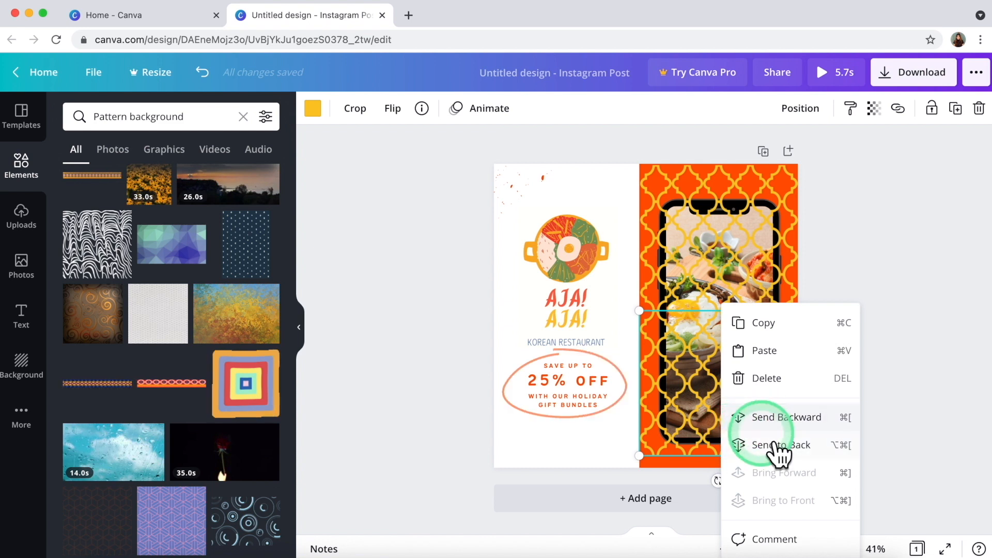
left_click(749, 418)
left_click(674, 191)
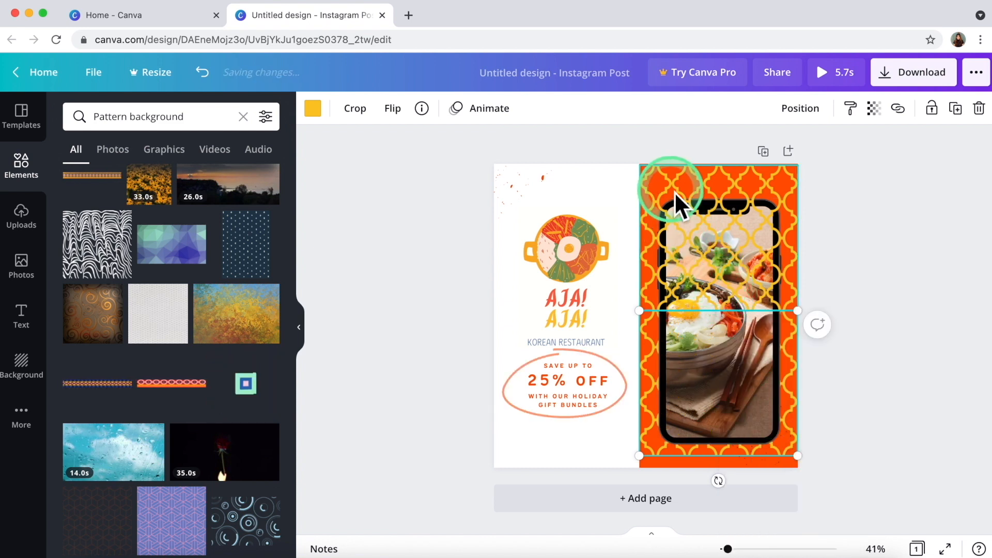
right_click(674, 191)
left_click(719, 307)
left_click(857, 321)
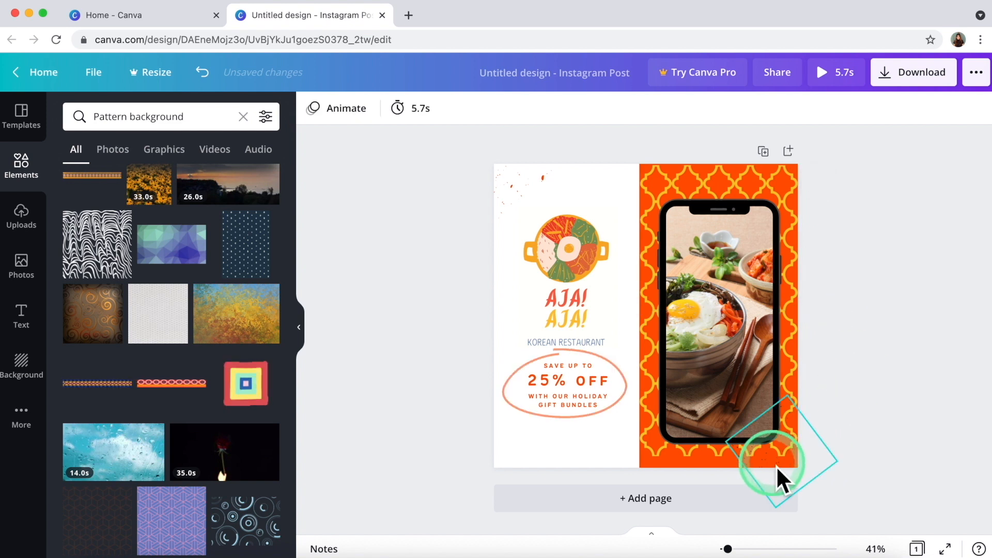
Resize and nudge both pattern pieces so they reach the page edges and fill the orange half.
left_click(693, 455)
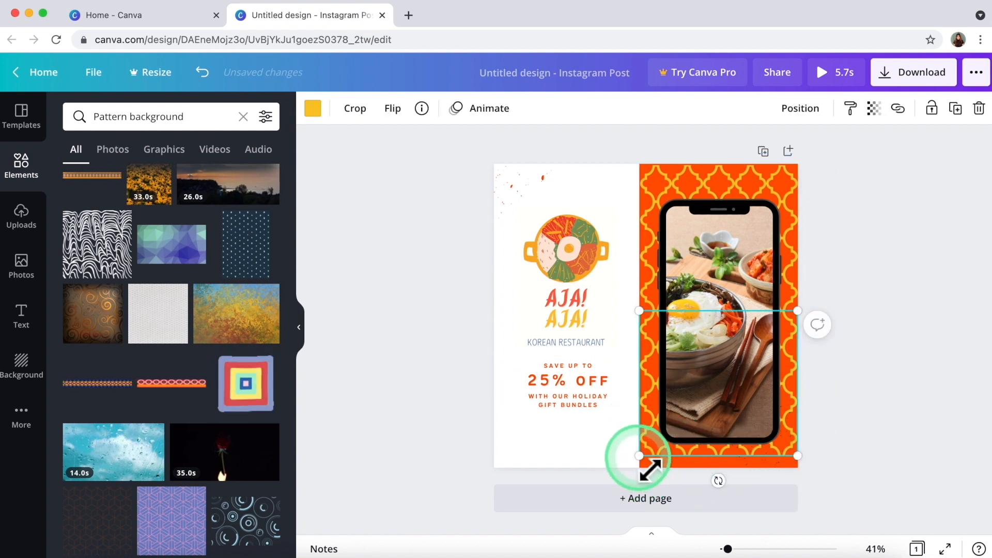
left_click_drag(640, 456, 637, 476)
left_click(634, 347)
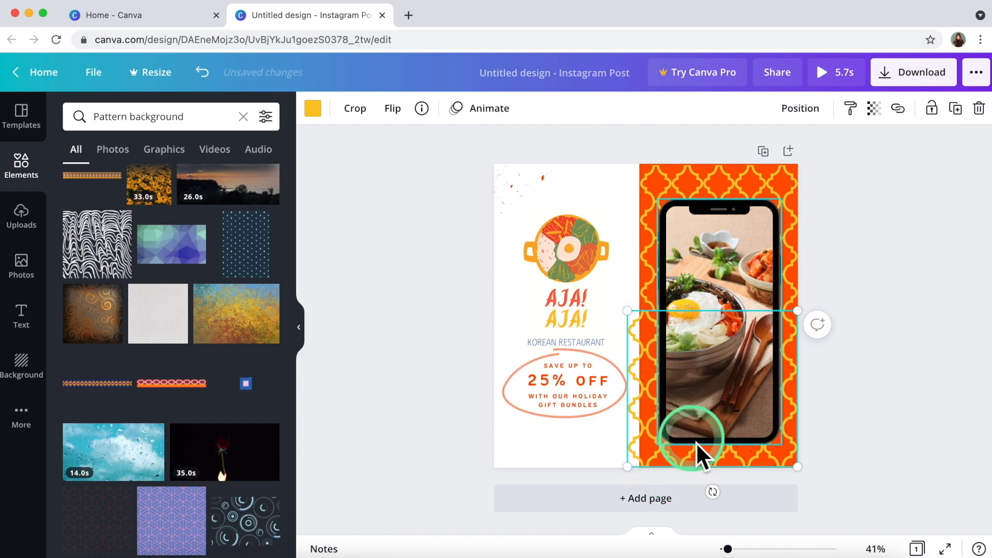
left_click_drag(711, 456, 723, 466)
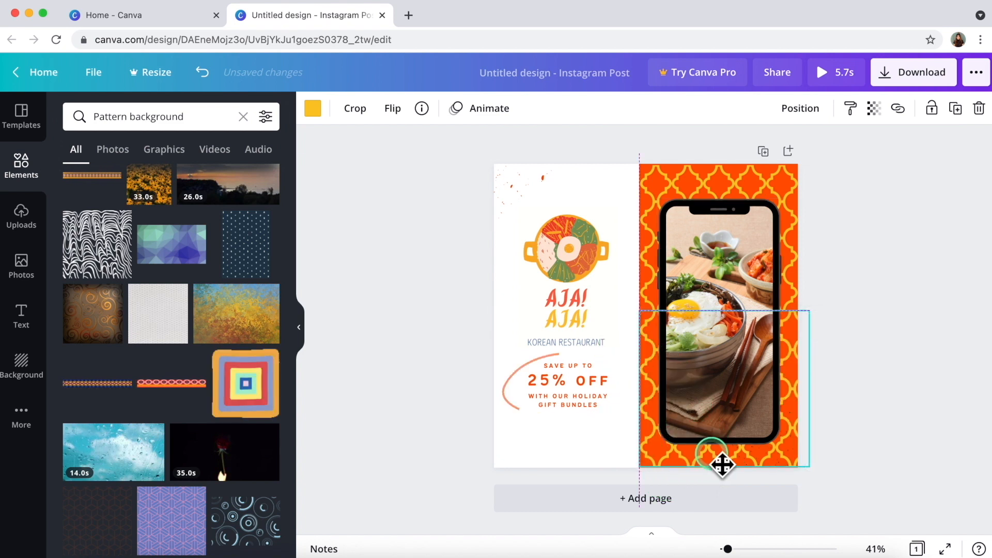
left_click(662, 203)
left_click_drag(805, 176, 812, 166)
left_click(878, 347)
left_click(758, 184)
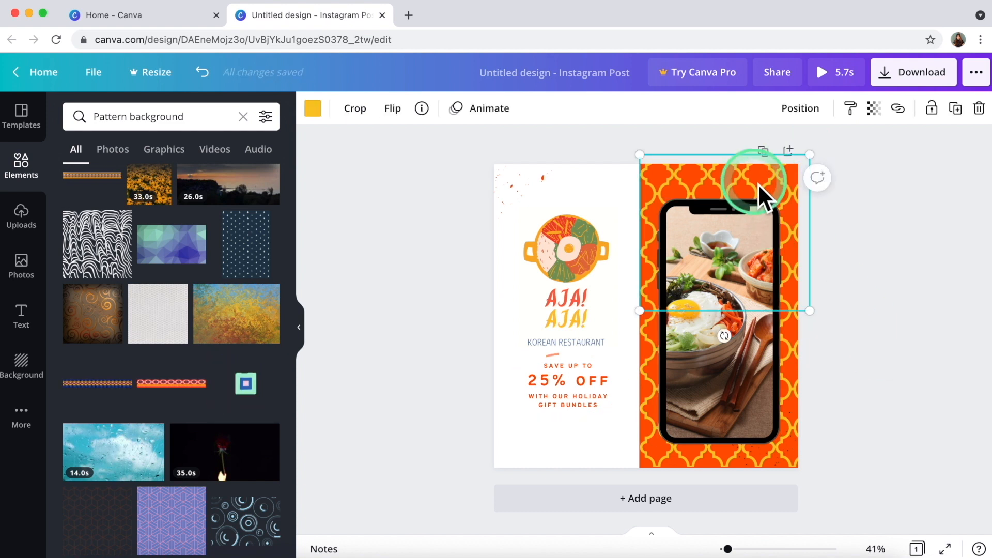
Set the upper pattern's transparency to 39 and the lower pattern's to 34.
left_click(873, 108)
left_click_drag(838, 159, 789, 157)
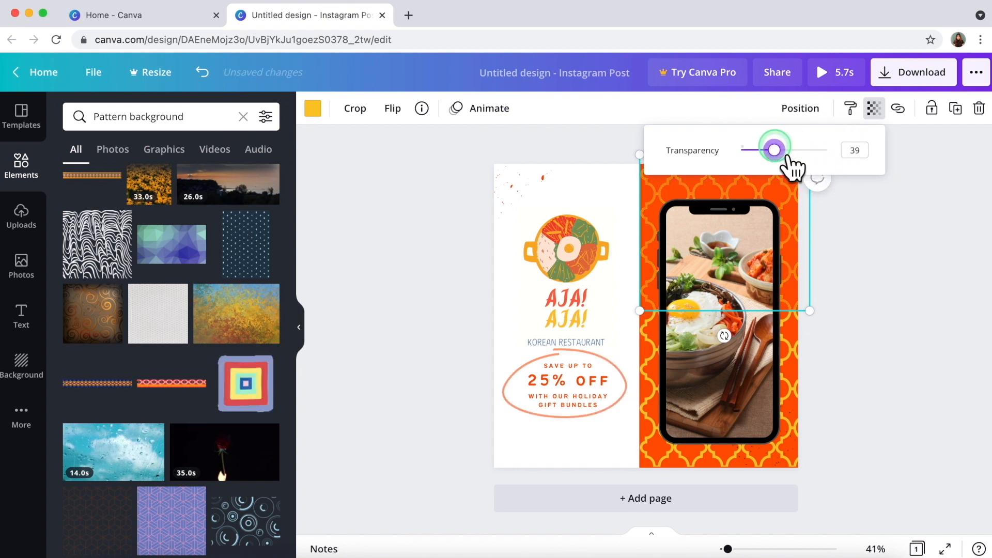
left_click(786, 341)
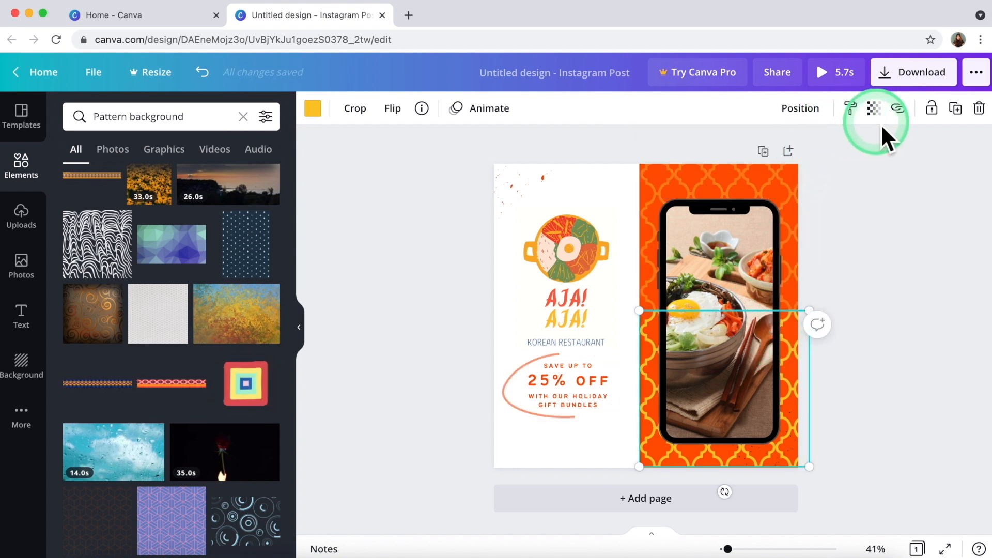
left_click(876, 111)
left_click_drag(839, 158, 784, 160)
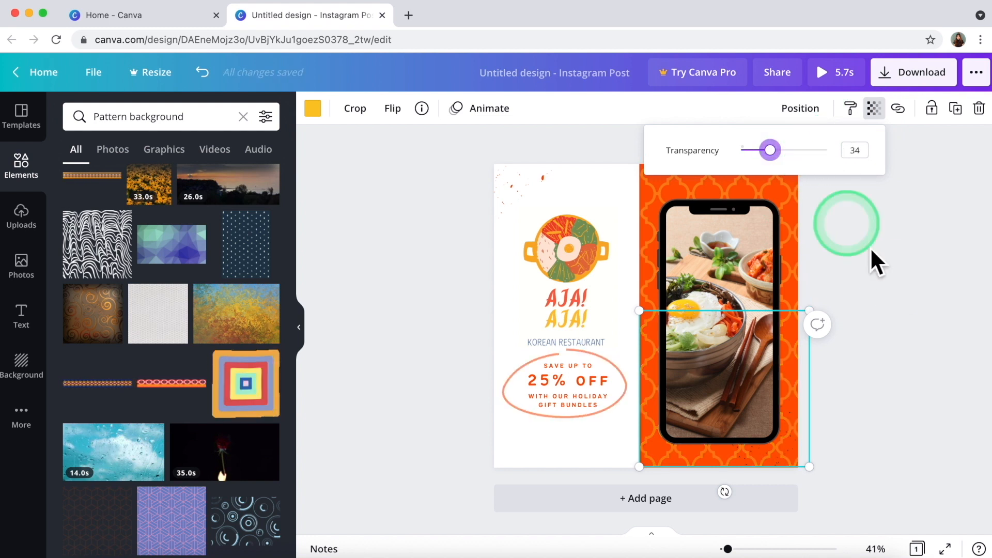
left_click(901, 281)
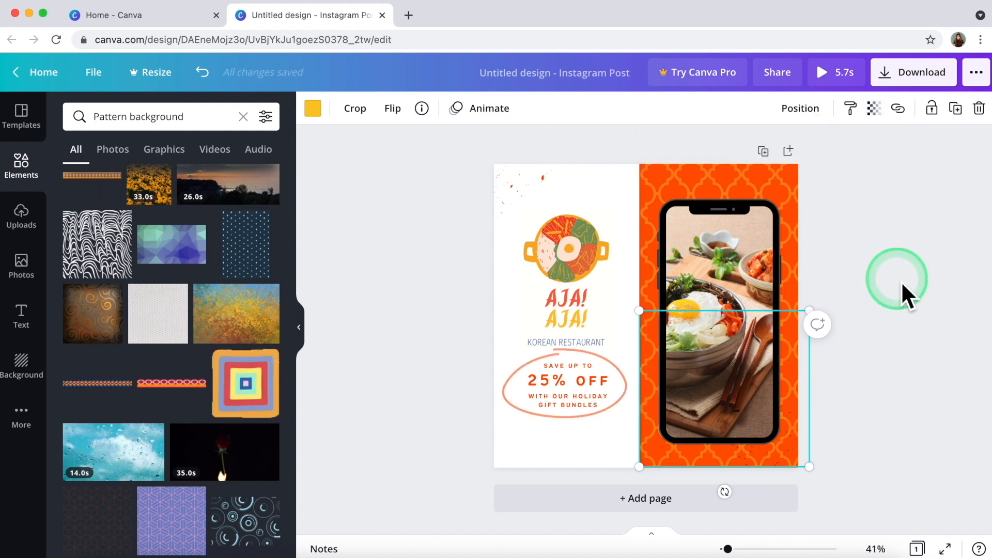
left_click(416, 342)
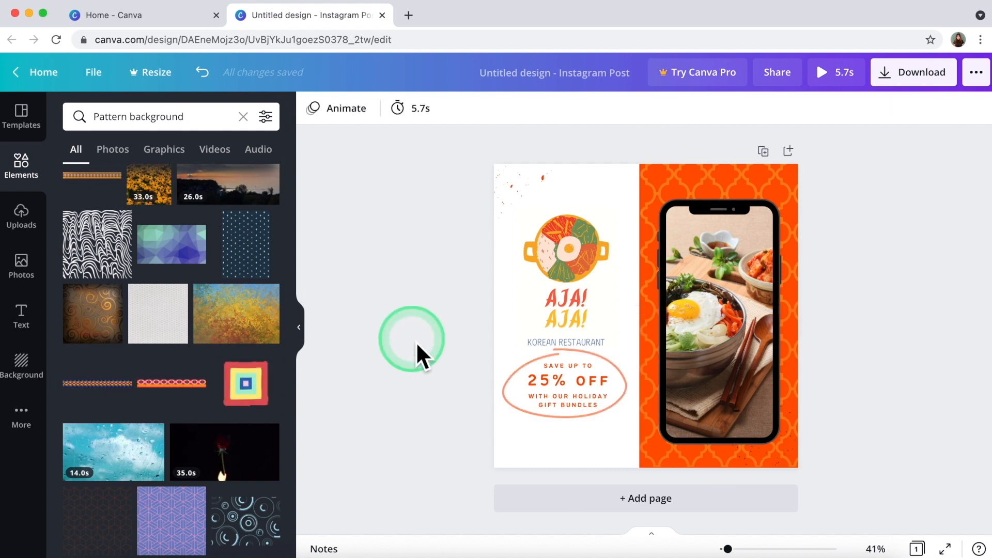
Move the bowl logo and AJA! title slightly lower and send the bowl graphic back a layer.
left_click_drag(560, 278, 567, 282)
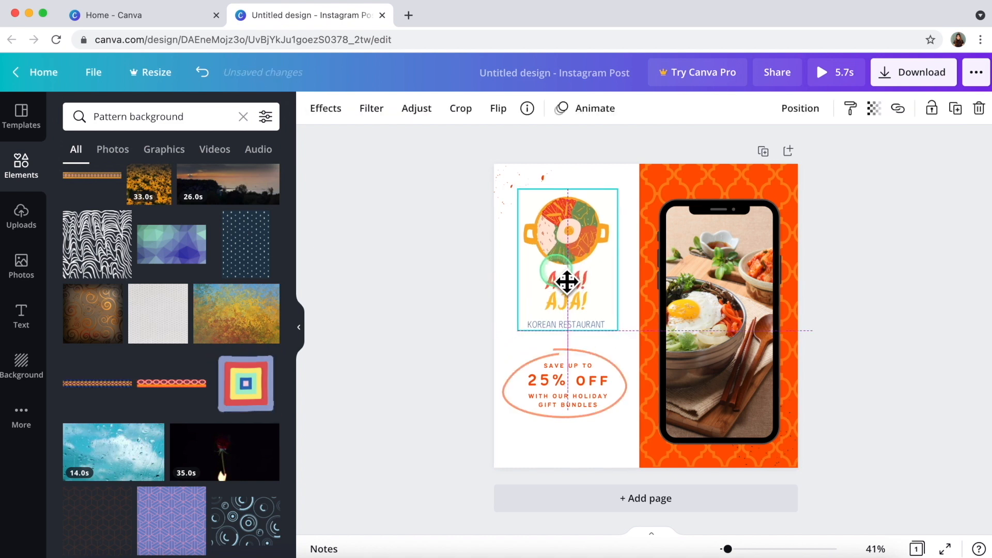
right_click(567, 283)
left_click(624, 380)
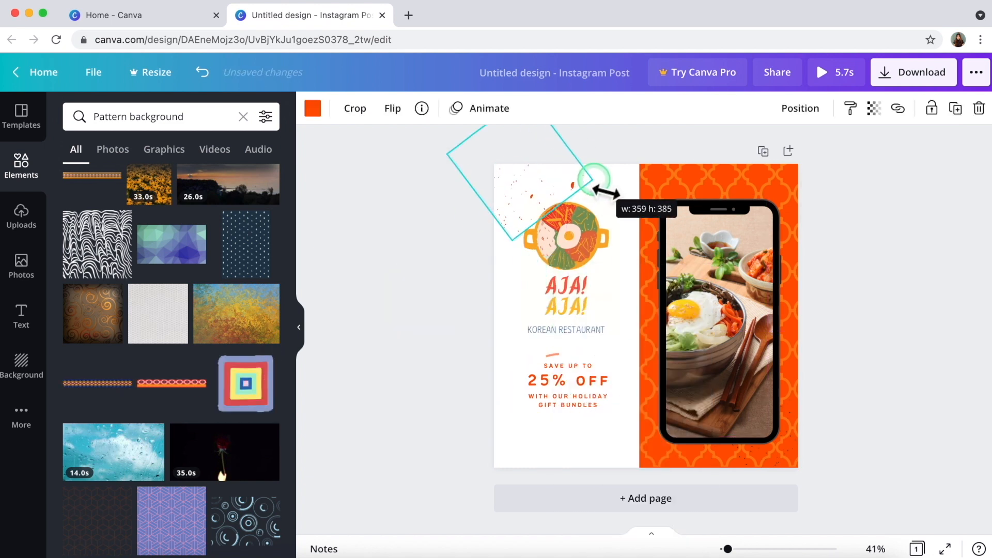
left_click(765, 462)
left_click(909, 238)
Move the 25% OFF offer text slightly lower on the cream half.
left_click_drag(555, 393, 556, 411)
left_click(454, 375)
left_click(587, 414)
left_click(429, 299)
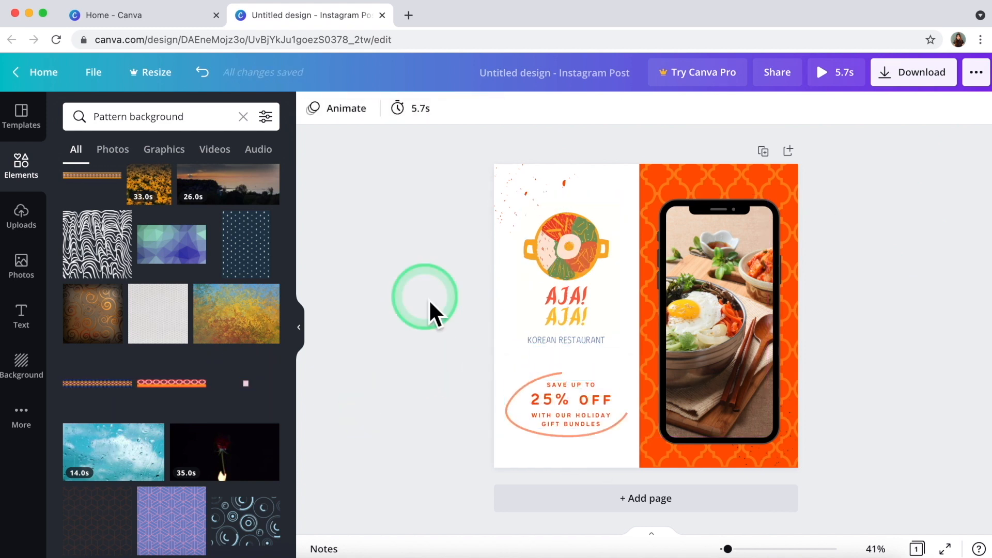
Download the design as an MP4 Video (Untitled design.mp4) and close the confirmation.
left_click(915, 70)
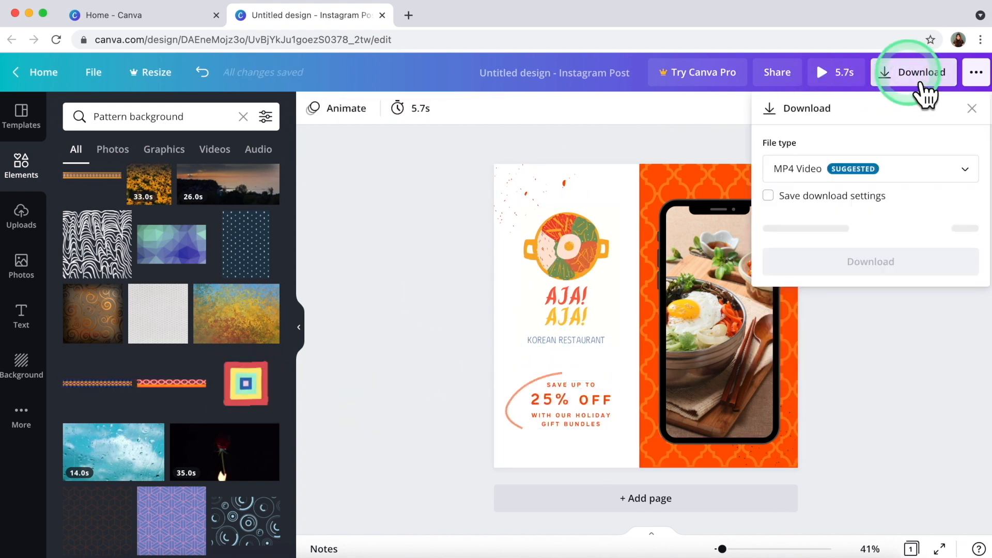
left_click(912, 181)
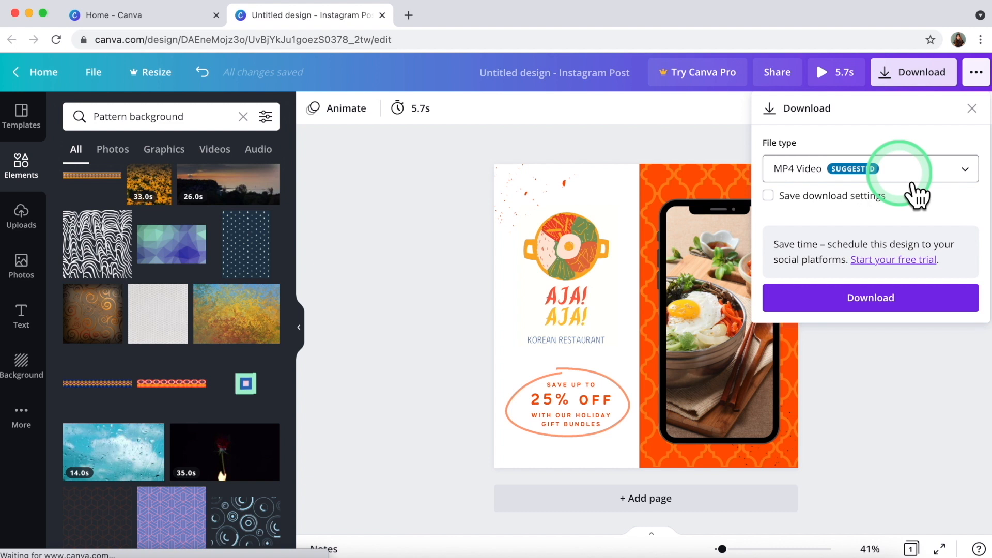
left_click(883, 299)
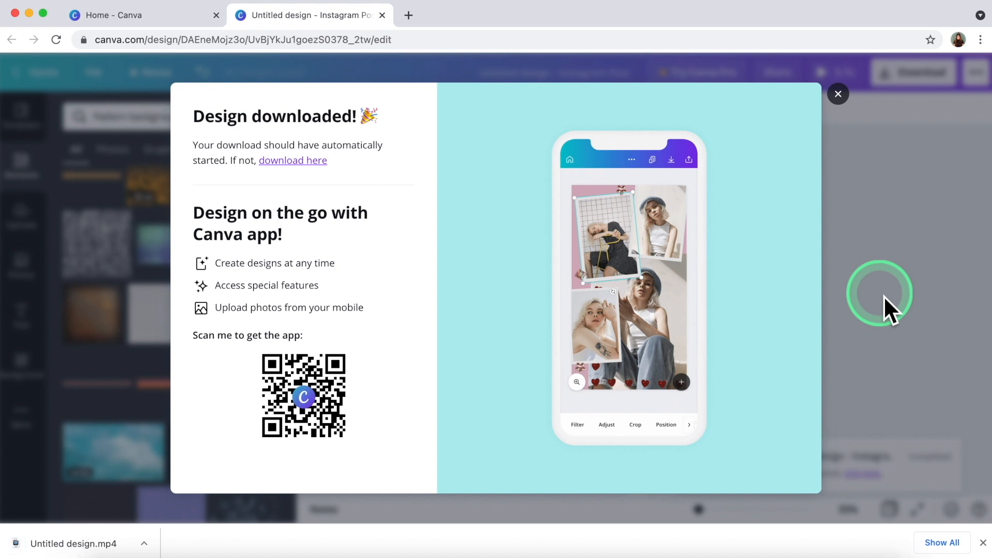
left_click(757, 76)
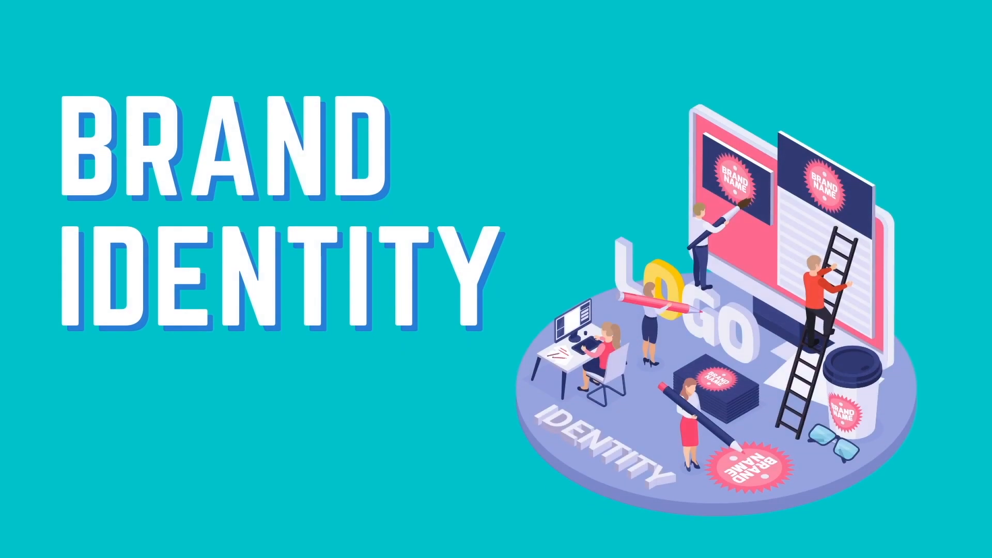